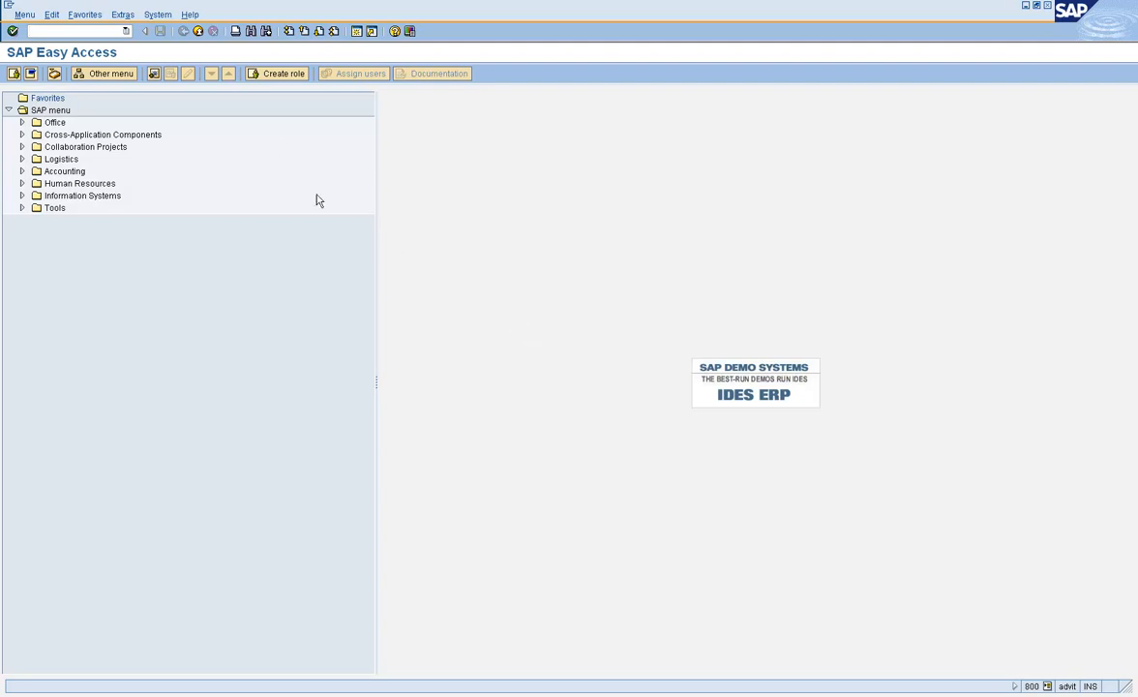
- Open the User Information System with transaction SUIM and look through the User and Roles report groups
{"action": "type", "text": "suim"}
{"action": "key", "text": "Return"}
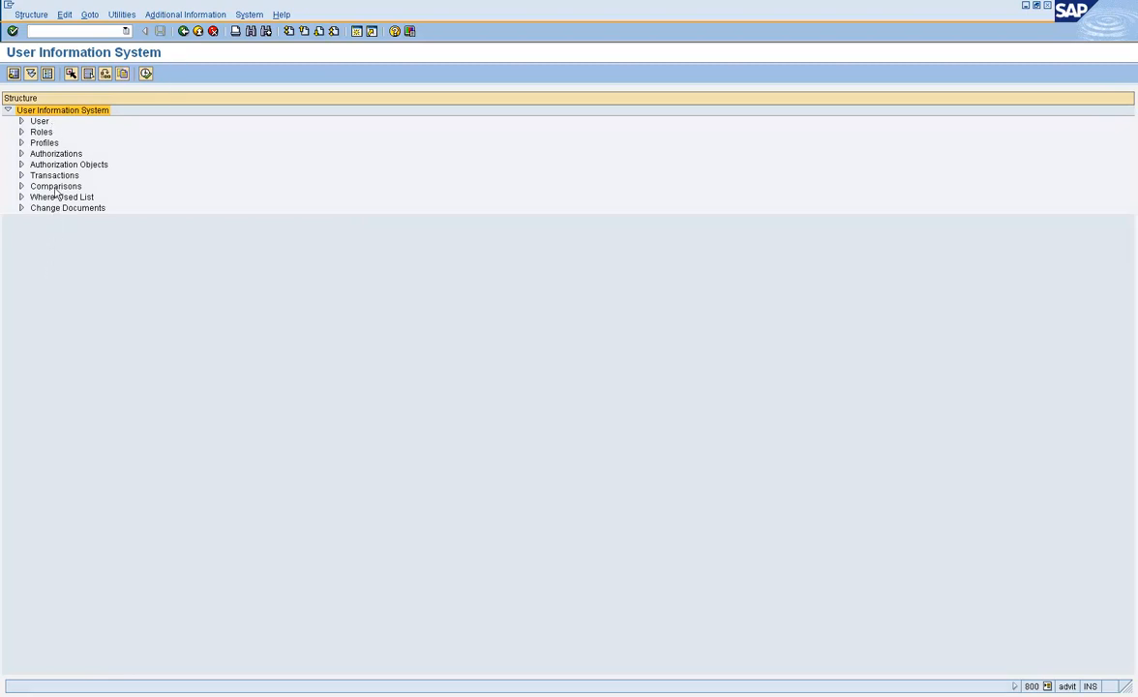
{"action": "left_click", "coordinate": [20, 122]}
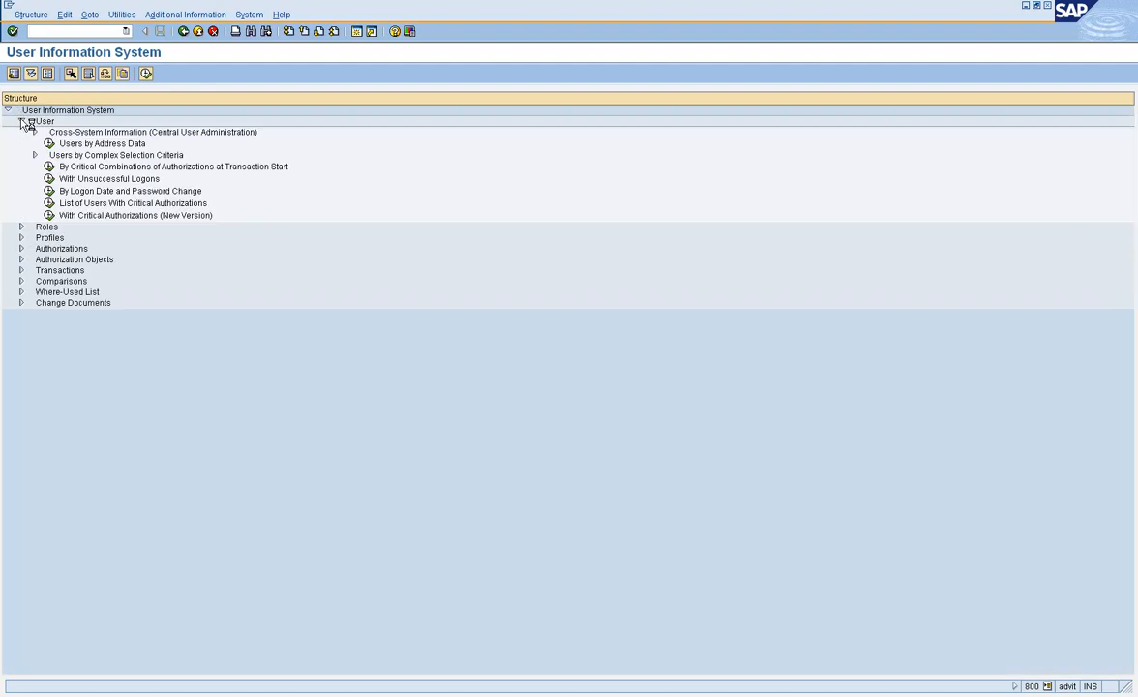
{"action": "left_click", "coordinate": [22, 121]}
{"action": "left_click", "coordinate": [22, 133]}
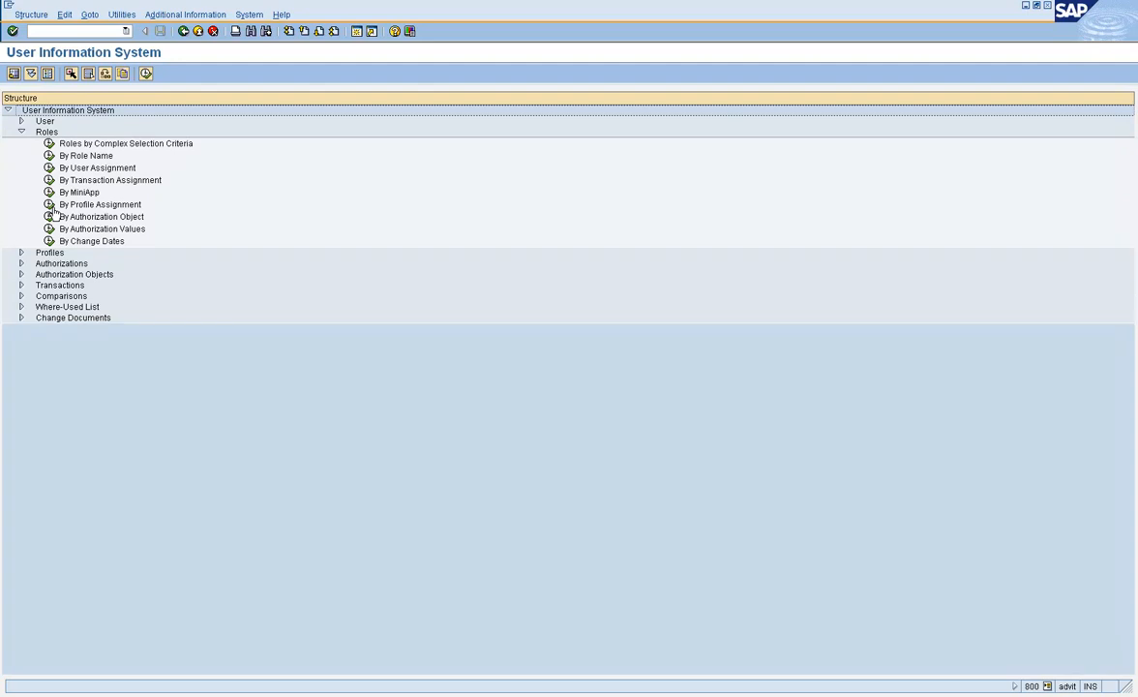
{"action": "left_click", "coordinate": [21, 133]}
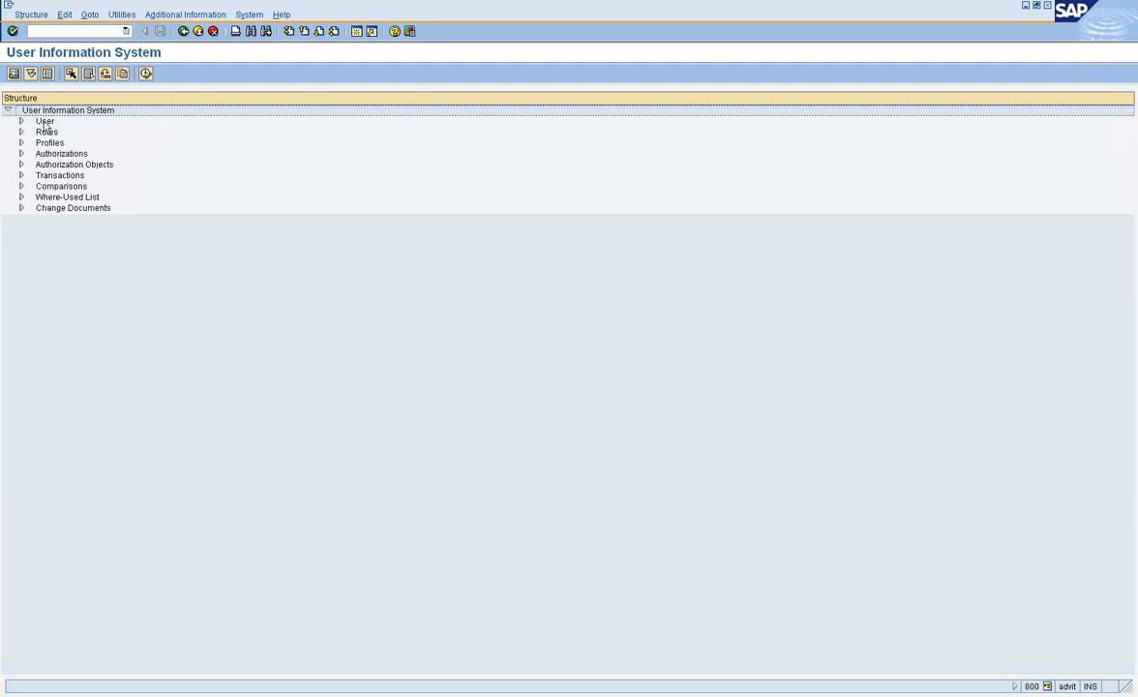
- Go through the report categories in the User Information System tree, from User down to Change Documents
{"action": "left_click", "coordinate": [46, 121]}
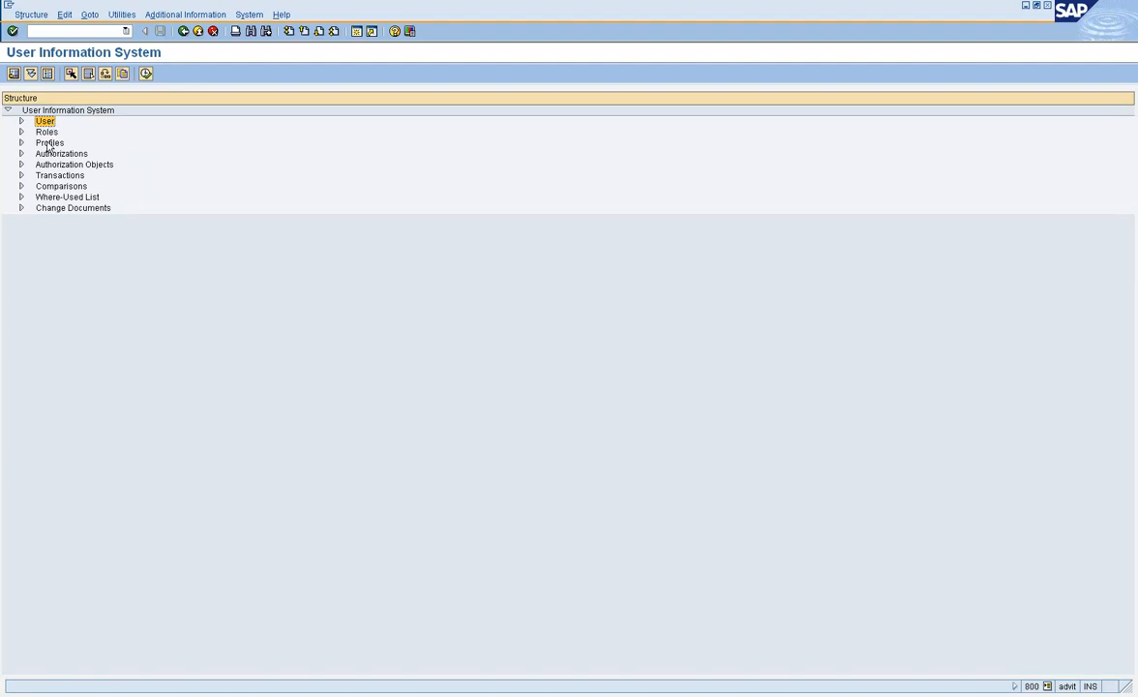
{"action": "left_click", "coordinate": [46, 133]}
{"action": "left_click", "coordinate": [51, 154]}
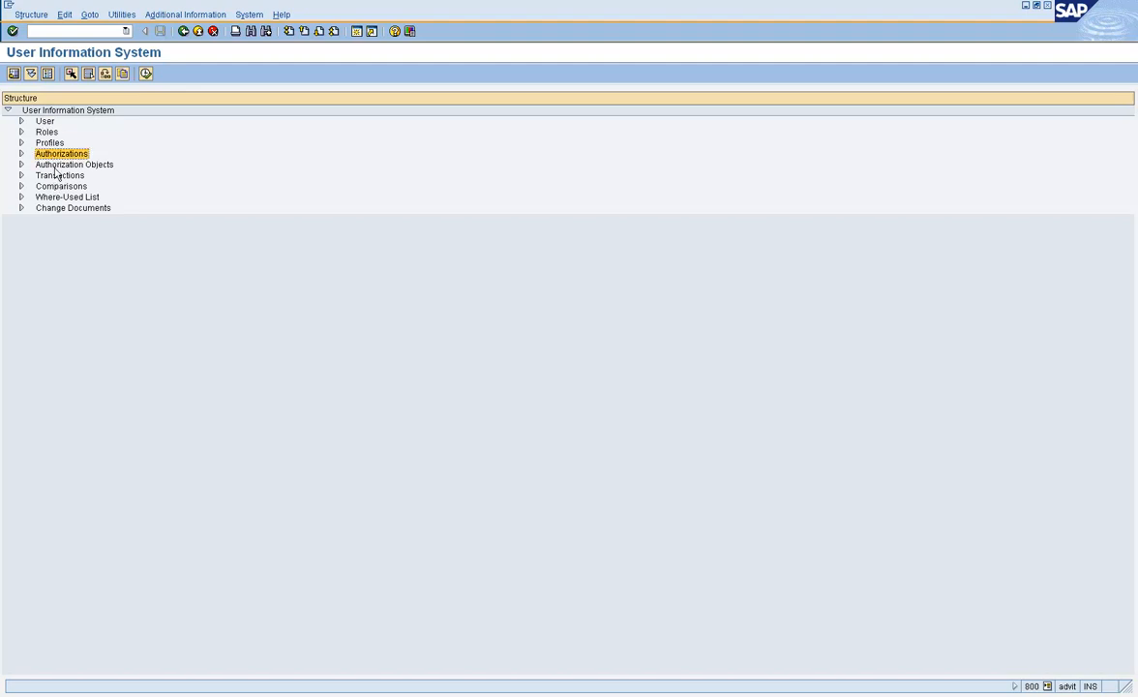
{"action": "left_click", "coordinate": [50, 144]}
{"action": "left_click", "coordinate": [58, 176]}
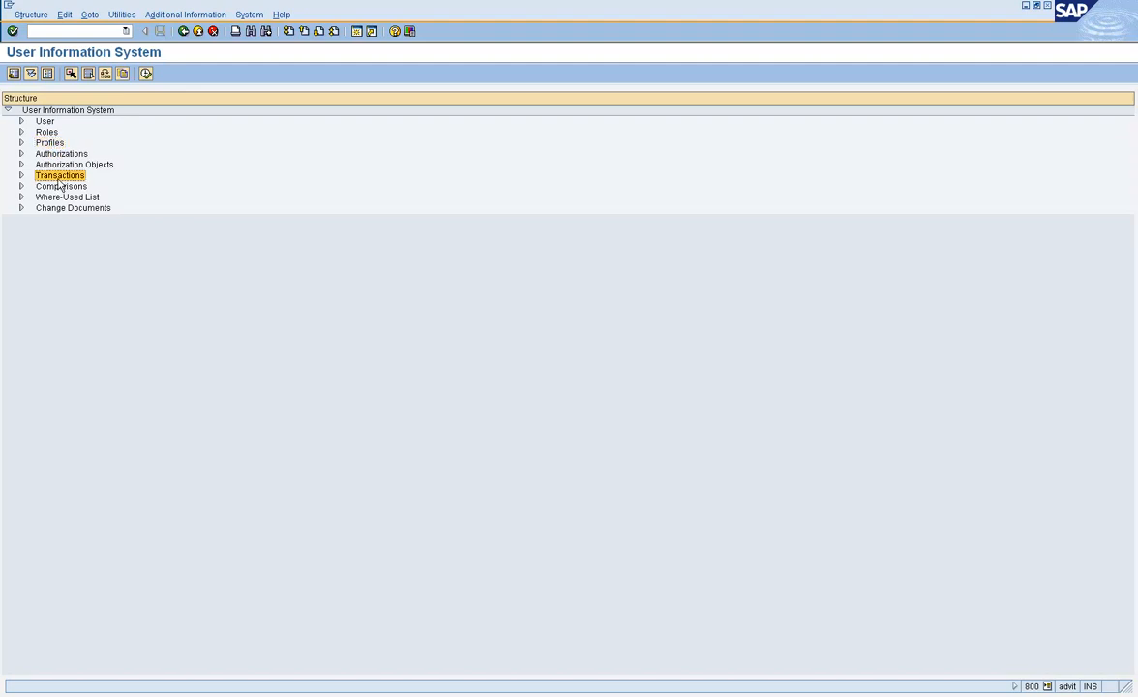
{"action": "left_click", "coordinate": [62, 187]}
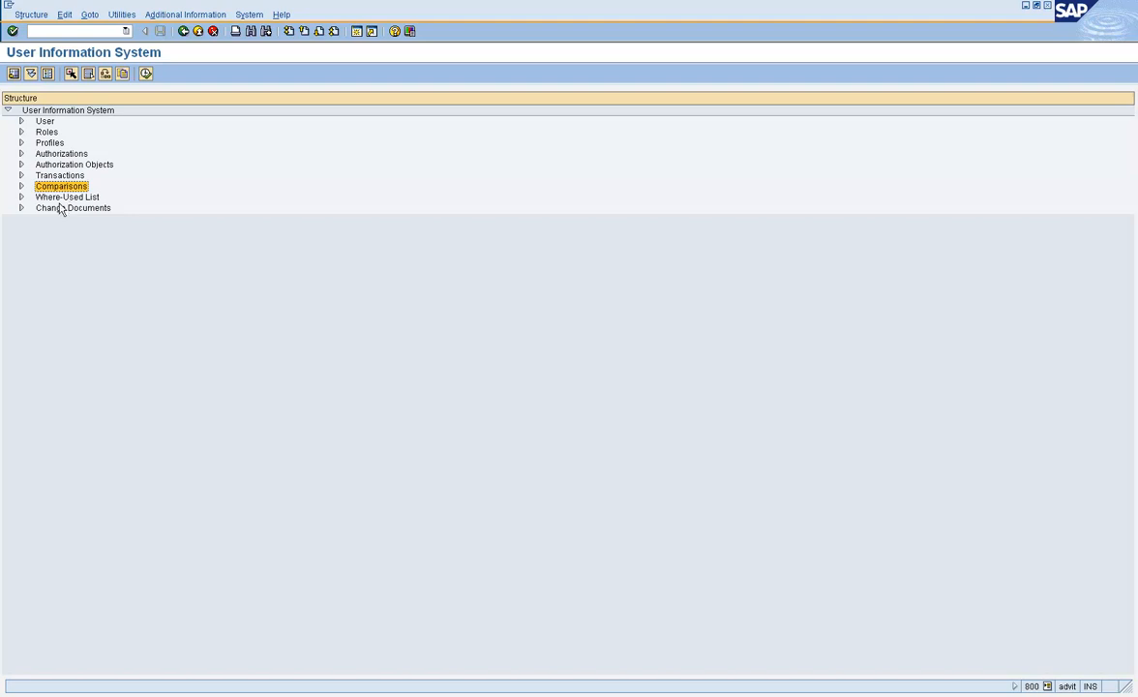
{"action": "left_click", "coordinate": [45, 210]}
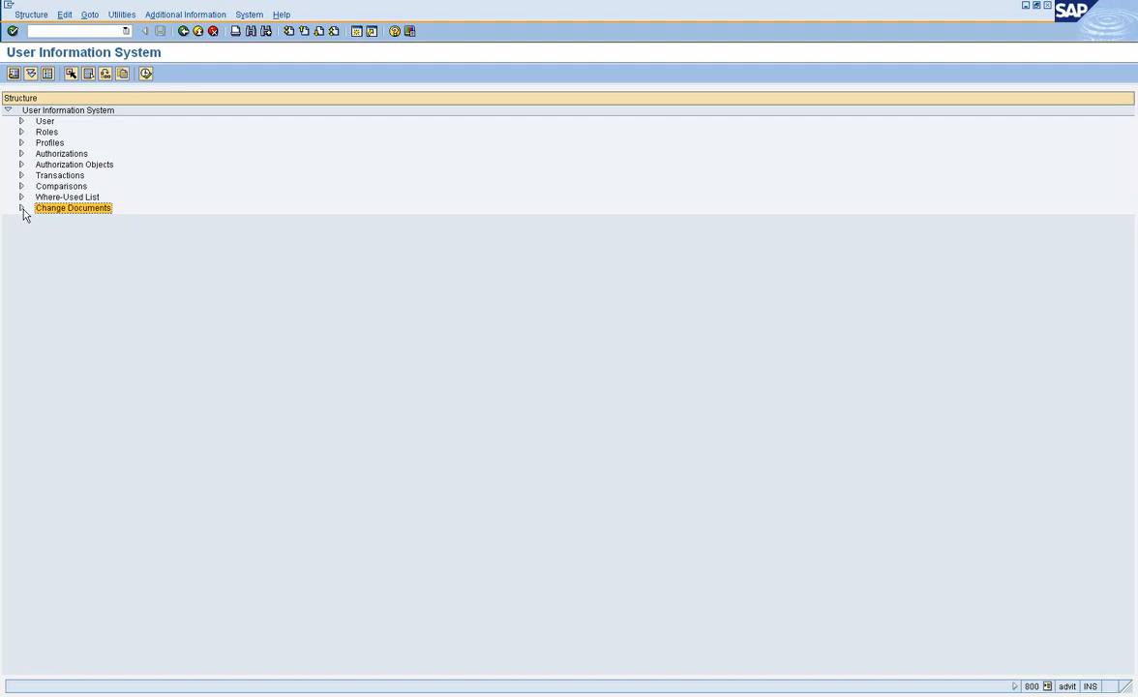
- Examine the reports available in the Change Documents category and collapse it again
{"action": "left_click", "coordinate": [21, 208]}
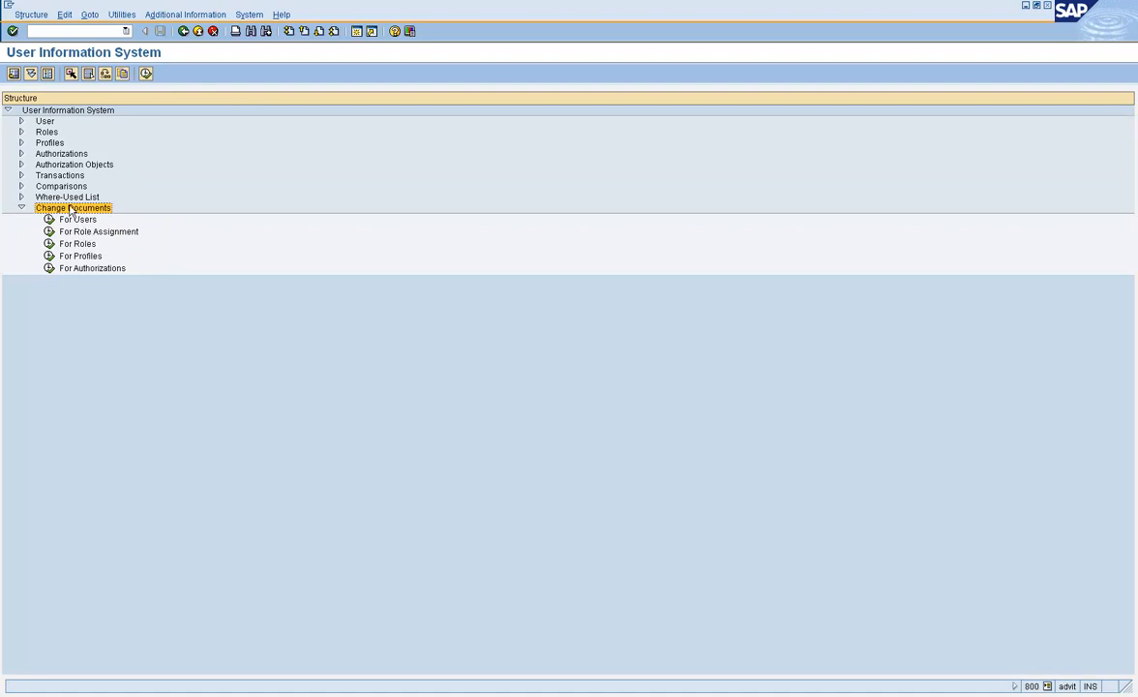
{"action": "left_click", "coordinate": [21, 208]}
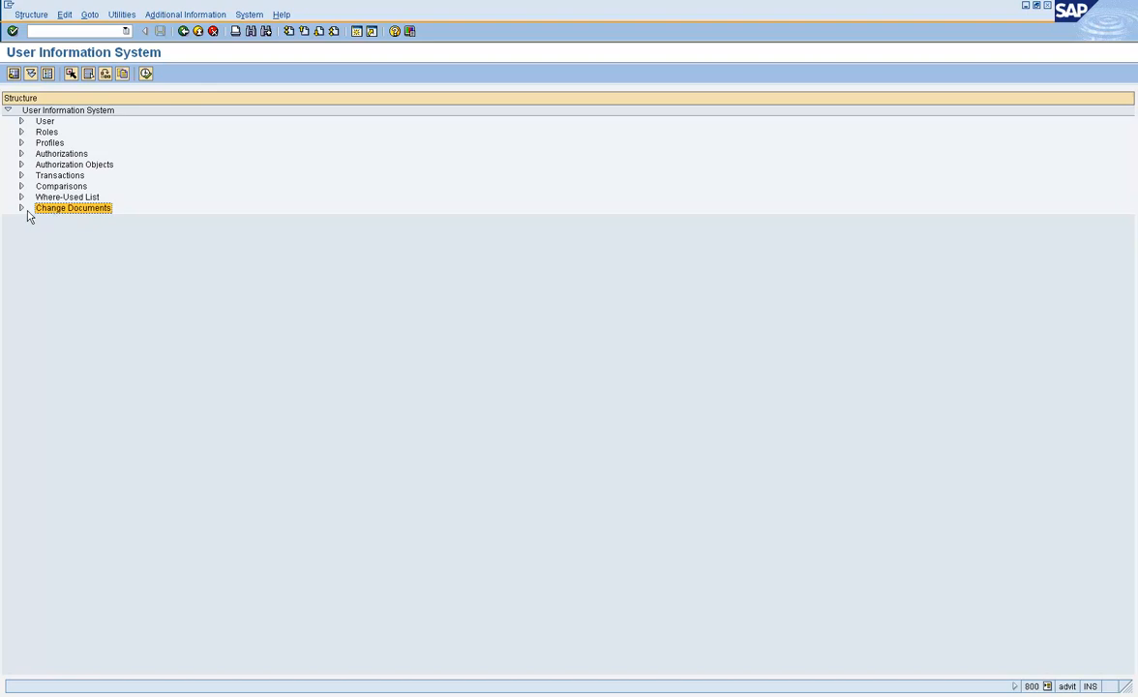
{"action": "left_click", "coordinate": [22, 208]}
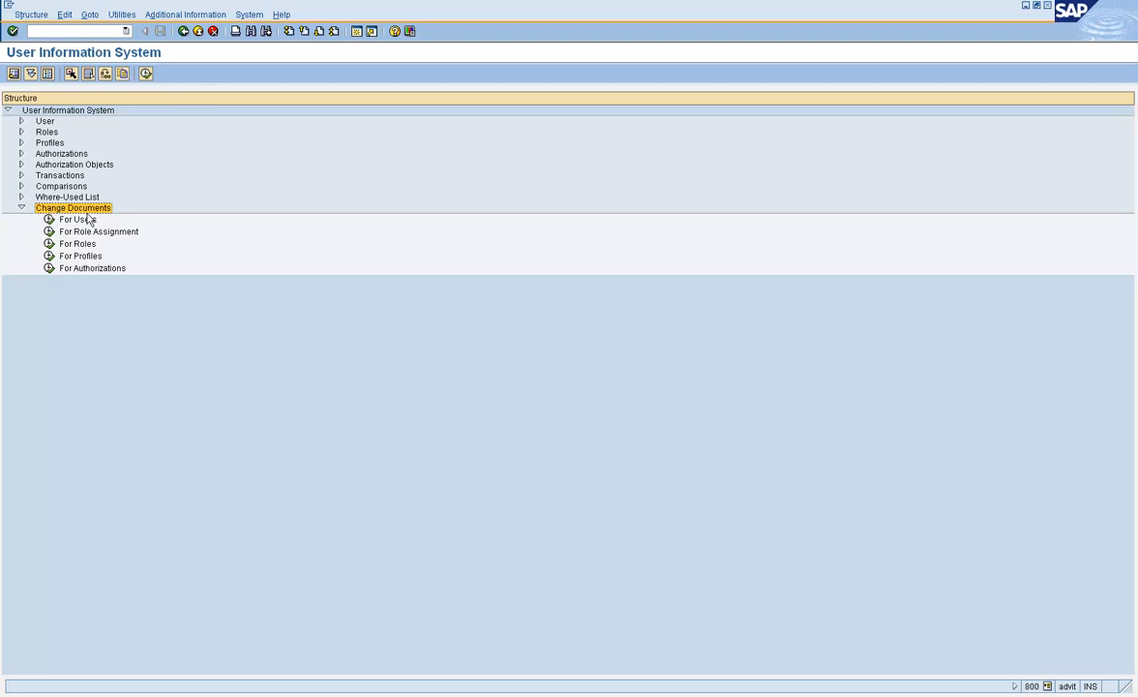
{"action": "left_click", "coordinate": [21, 207]}
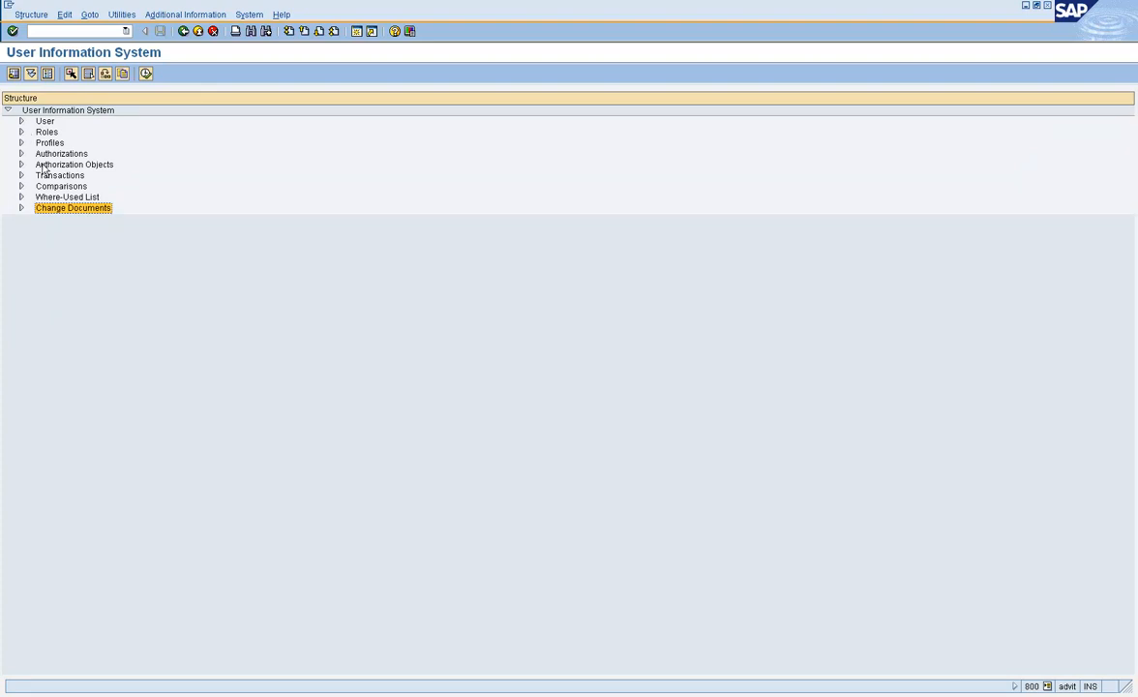
- Expand User and its Users by Complex Selection Criteria group, briefly reviewing the Change Documents reports as well
{"action": "left_click", "coordinate": [21, 121]}
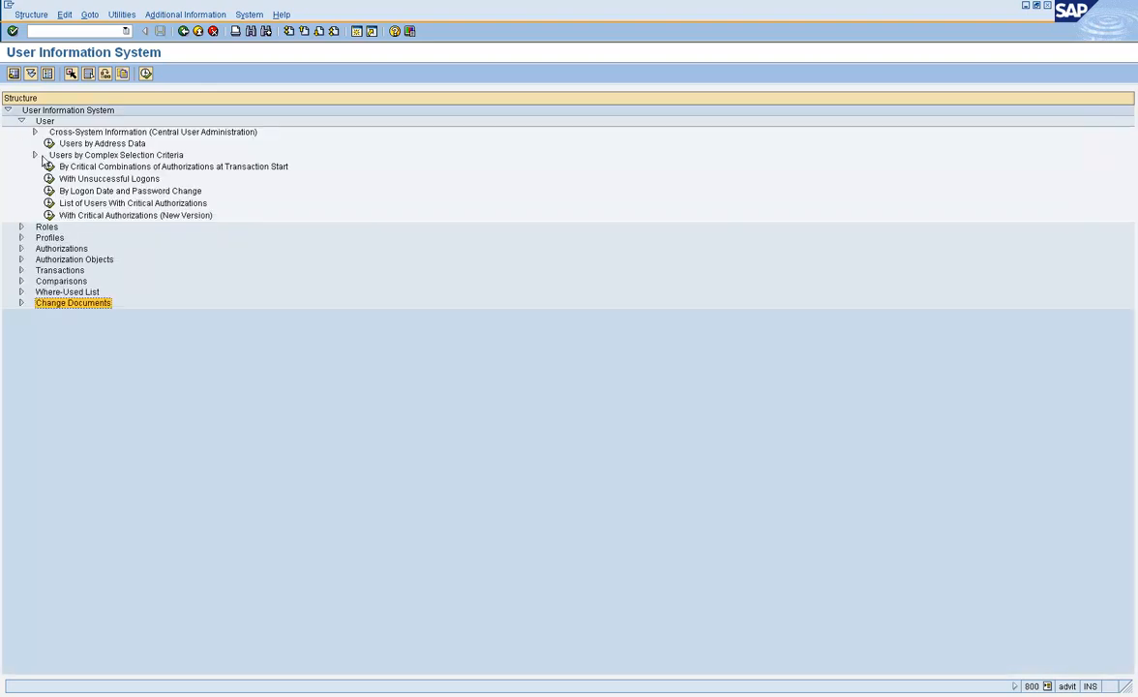
{"action": "left_click", "coordinate": [35, 155]}
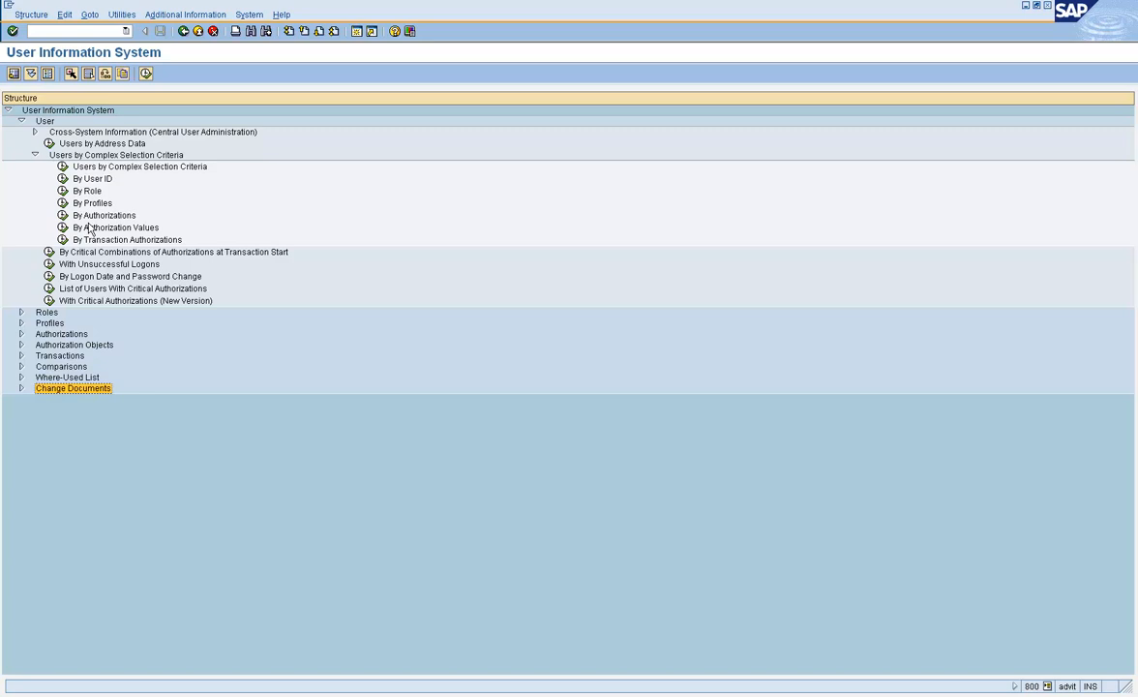
{"action": "left_click", "coordinate": [21, 388]}
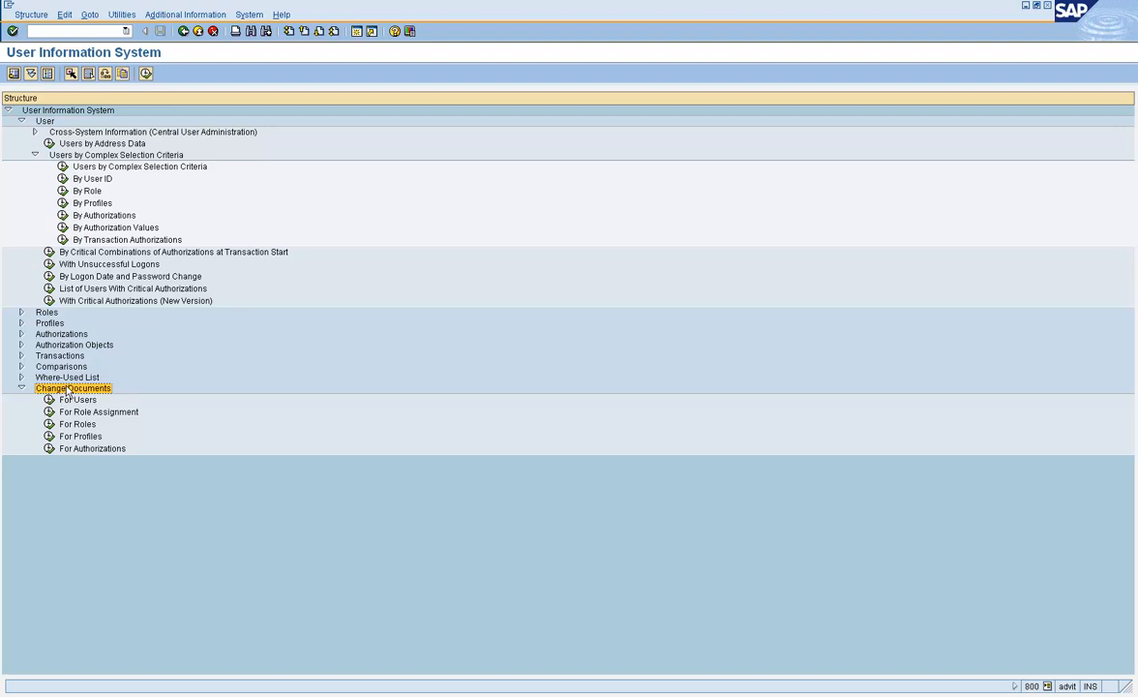
{"action": "left_click", "coordinate": [23, 388]}
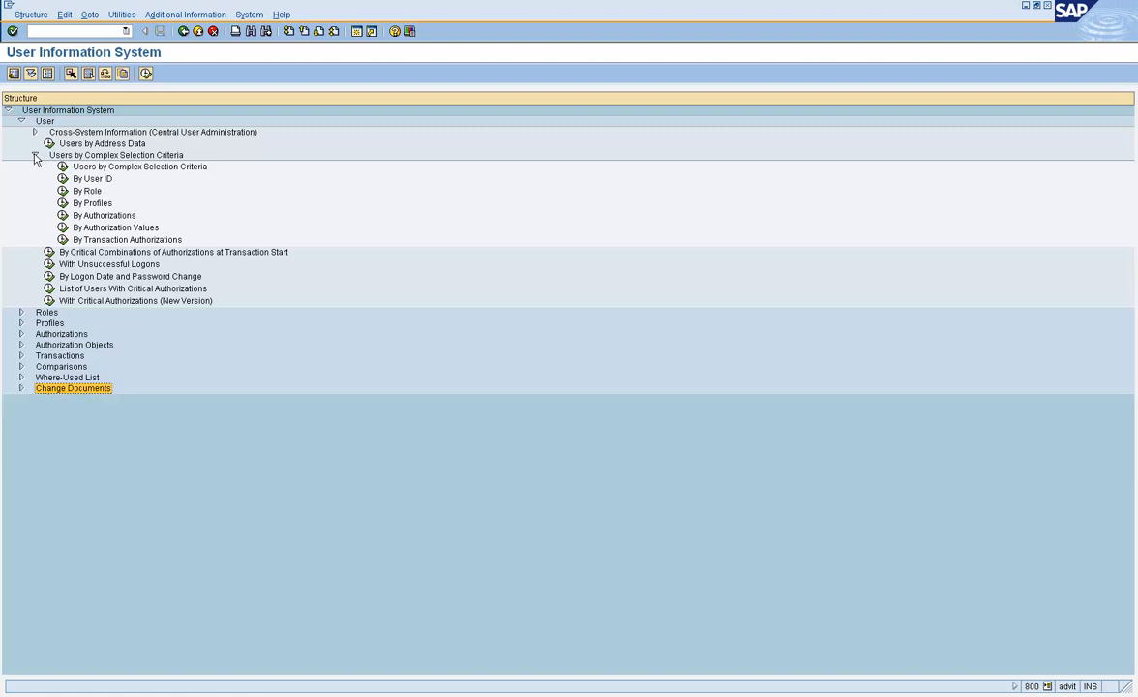
{"action": "left_click", "coordinate": [38, 120]}
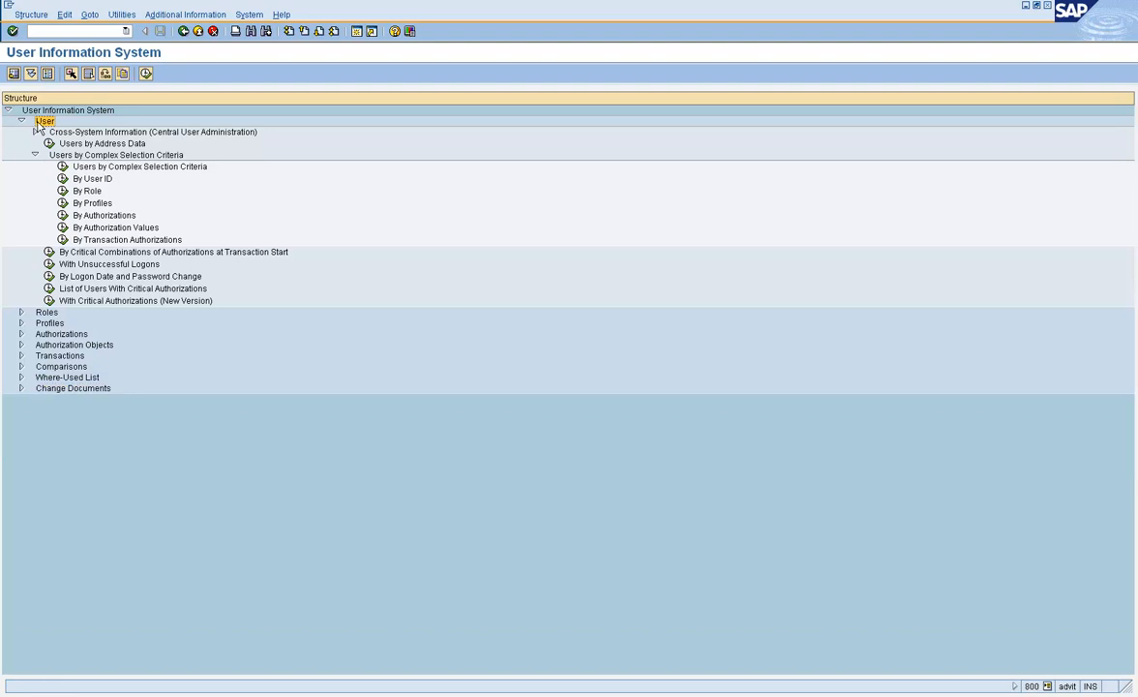
{"action": "left_click", "coordinate": [22, 121]}
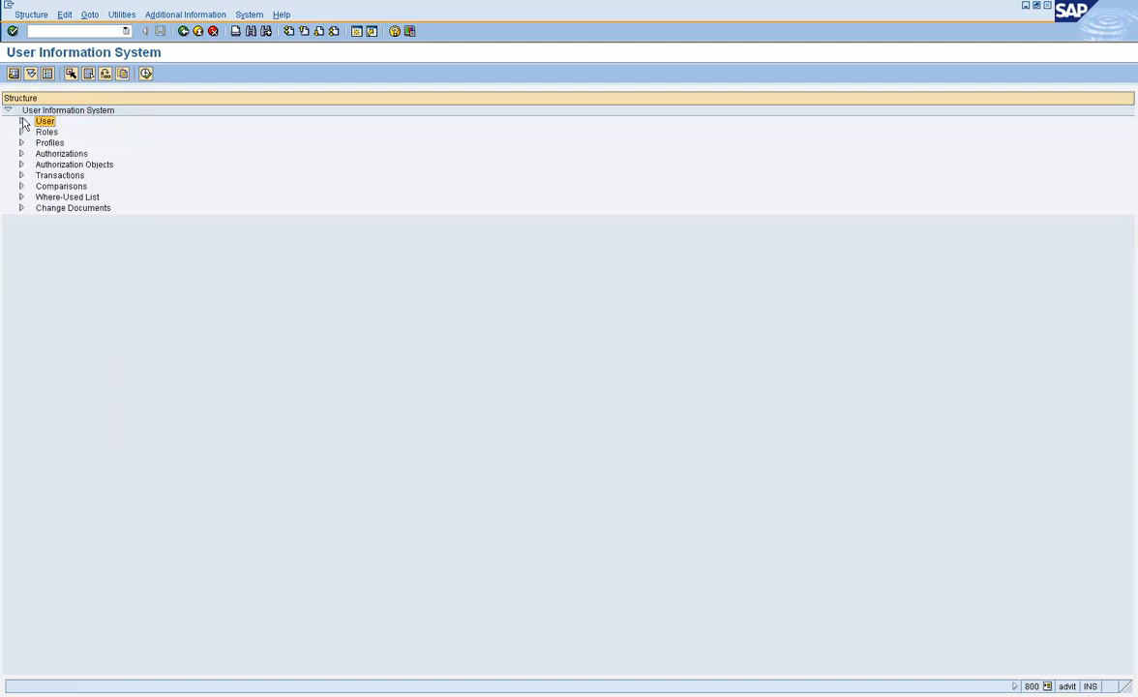
{"action": "left_click", "coordinate": [22, 121]}
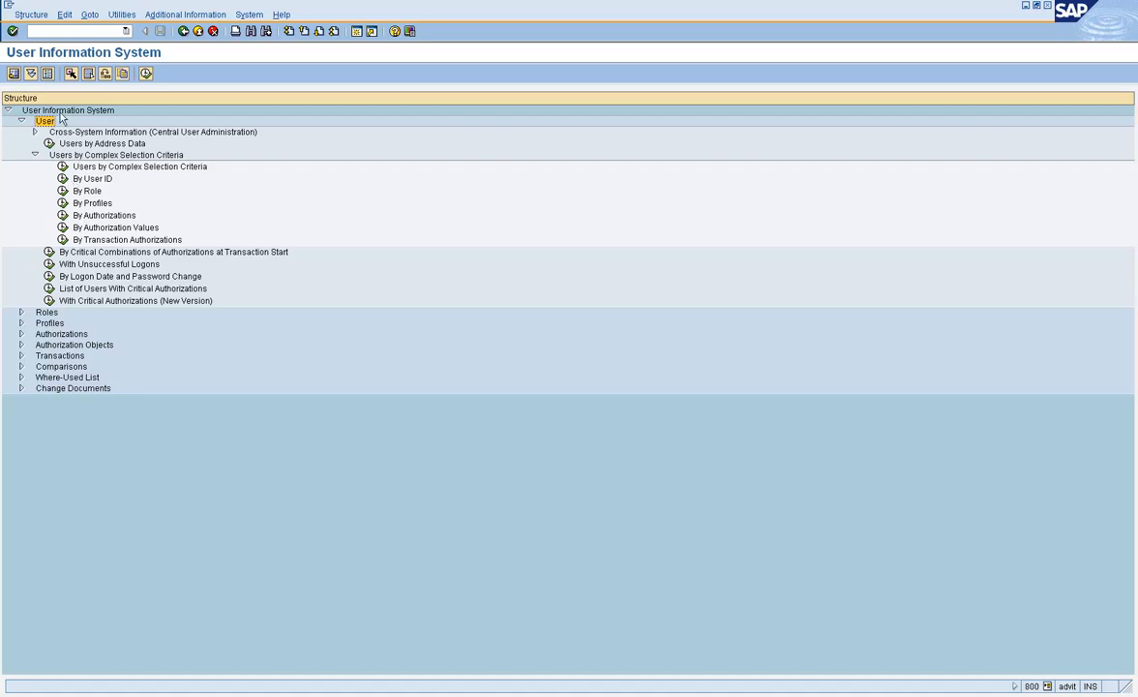
- Run the By User ID report for a single user by entering the user's ID
{"action": "double_click", "coordinate": [63, 180]}
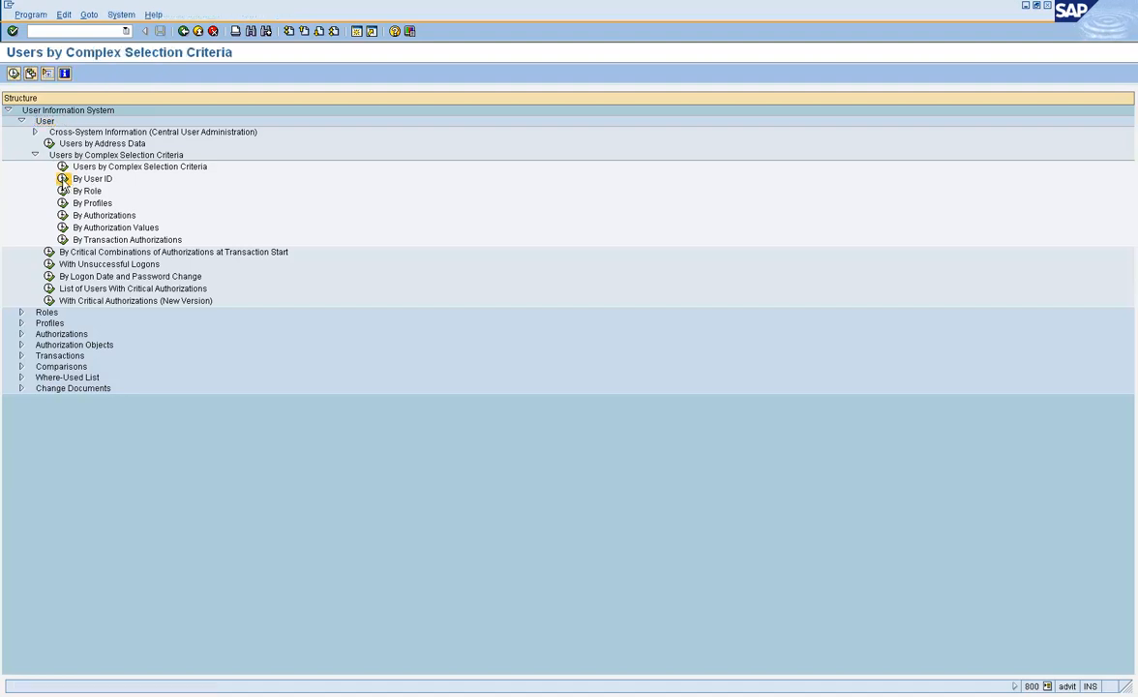
{"action": "type", "text": "subba"}
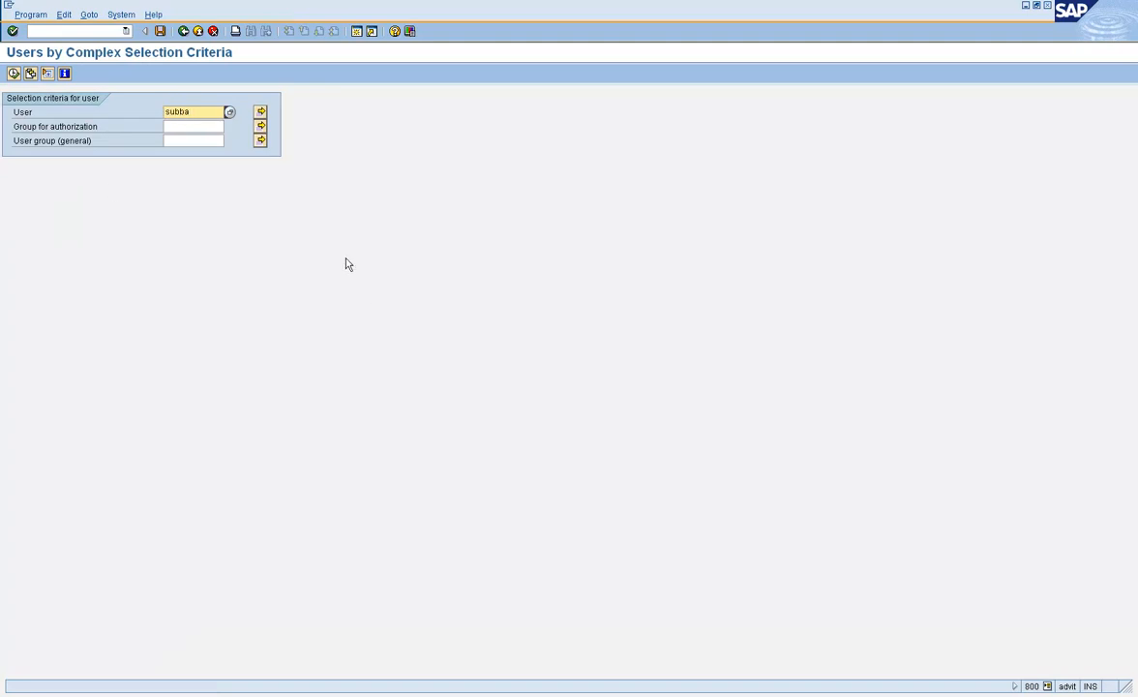
{"action": "left_click", "coordinate": [15, 73]}
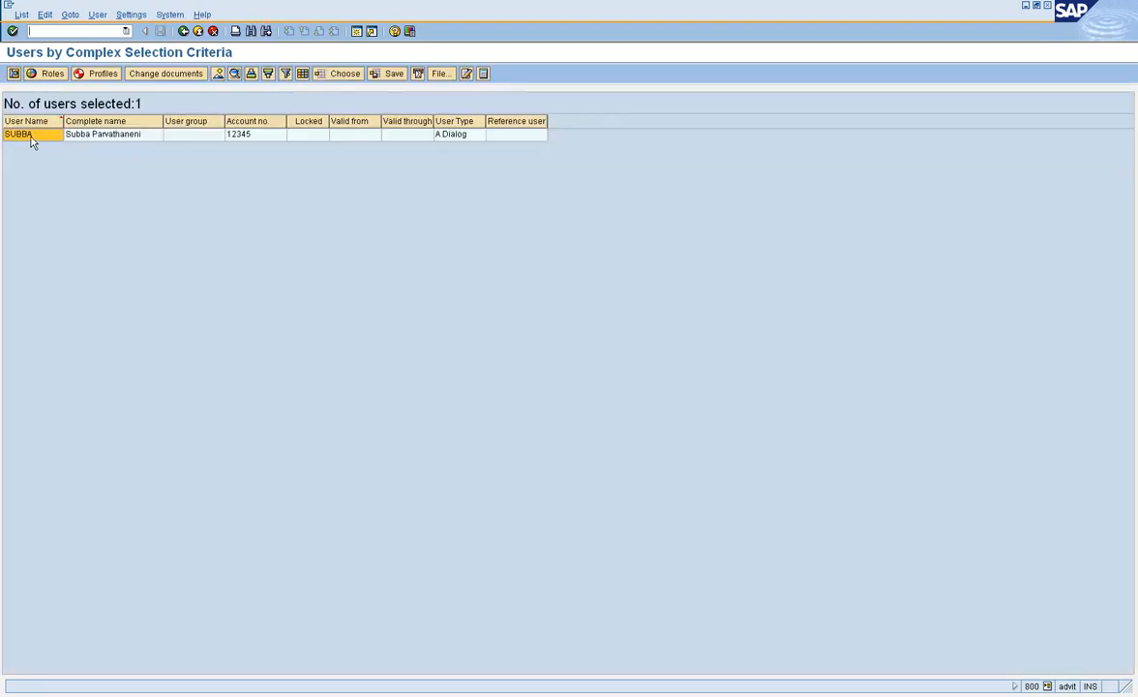
- Select the listed user and display the role assignments
{"action": "left_click", "coordinate": [30, 135]}
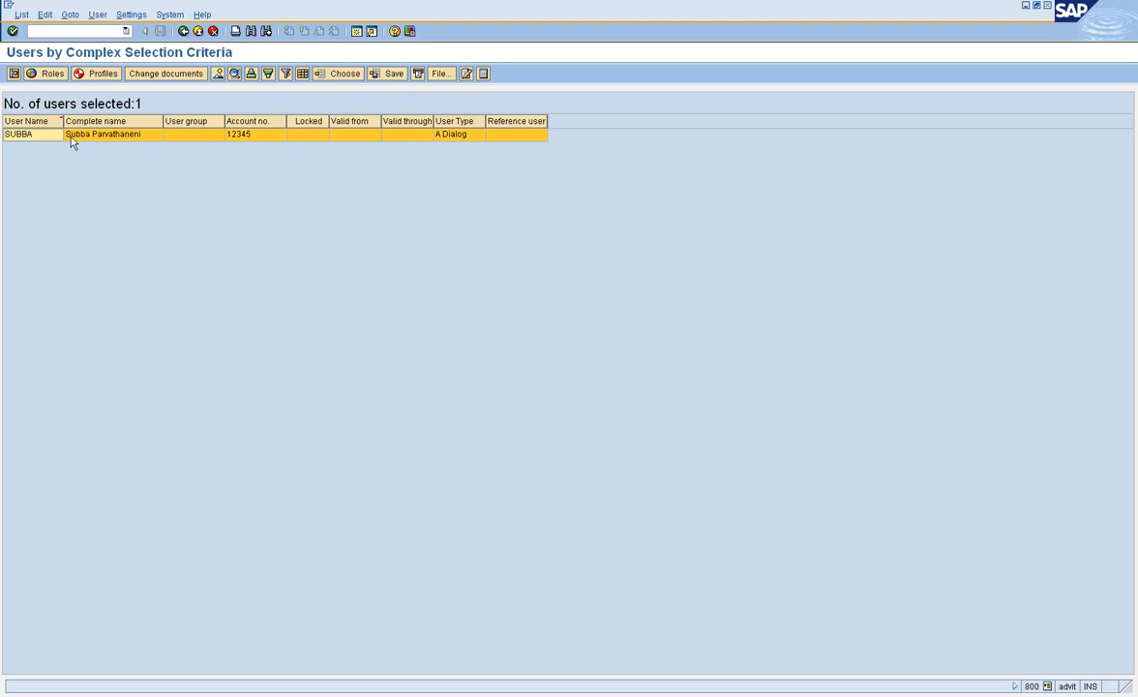
{"action": "left_click", "coordinate": [79, 138]}
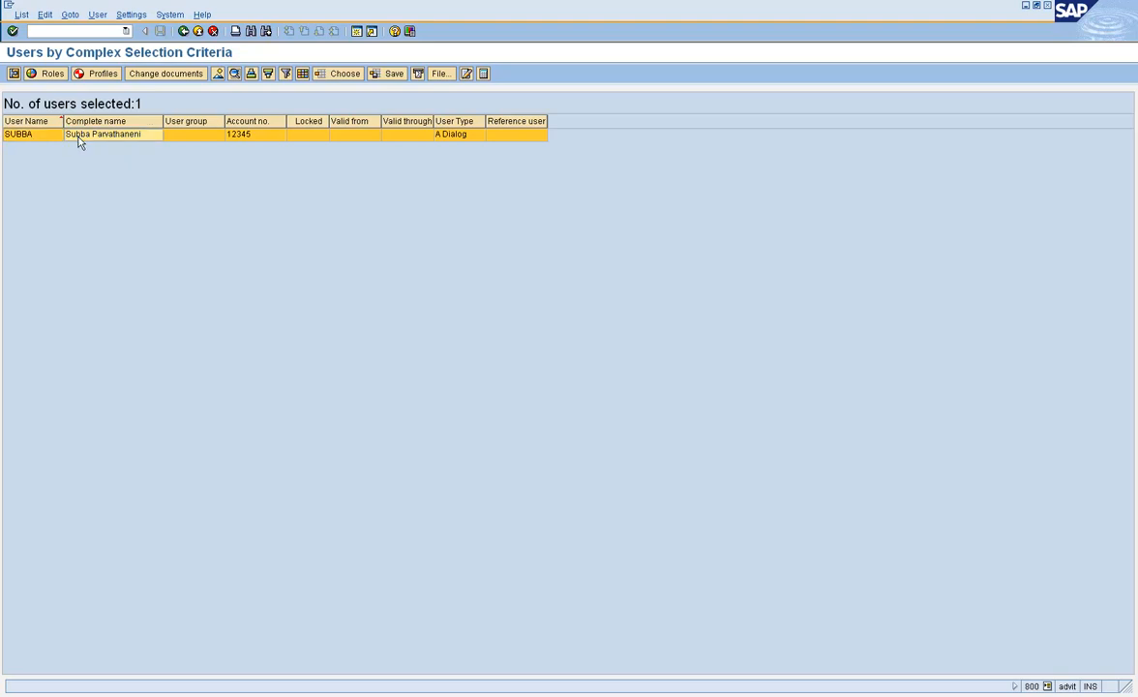
{"action": "left_click", "coordinate": [194, 140]}
{"action": "left_click", "coordinate": [48, 73]}
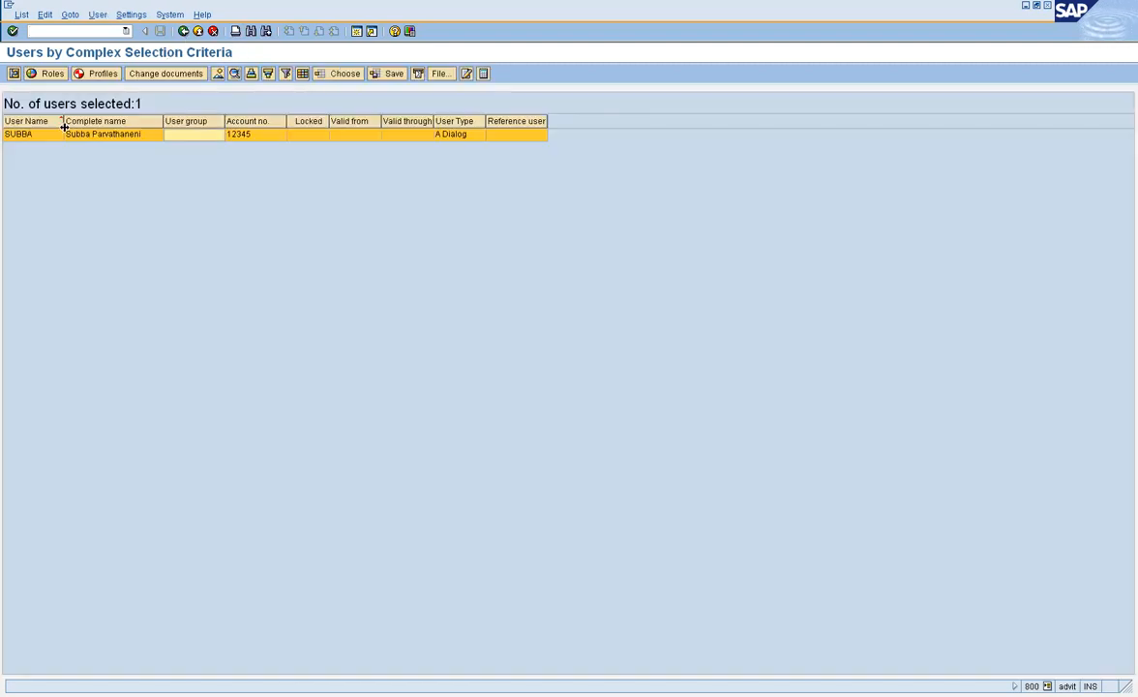
- Display the selected user's profile assignments and return to the User Information System report tree
{"action": "left_click", "coordinate": [59, 136]}
{"action": "left_click", "coordinate": [94, 77]}
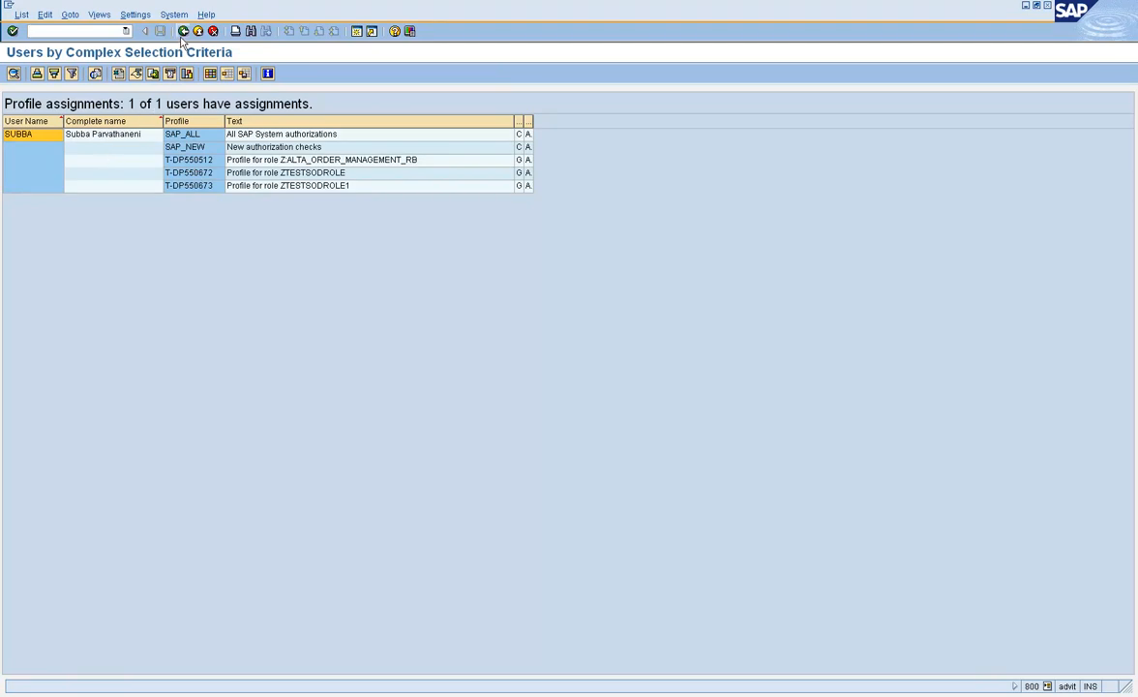
{"action": "left_click", "coordinate": [181, 31]}
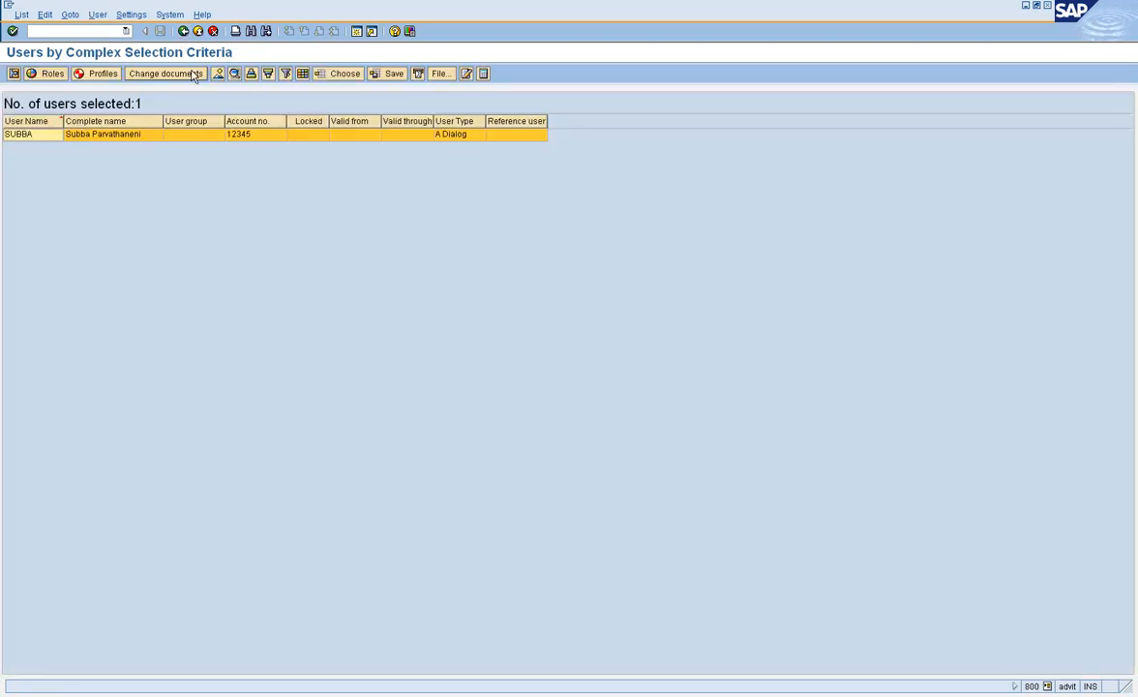
{"action": "left_click", "coordinate": [183, 30]}
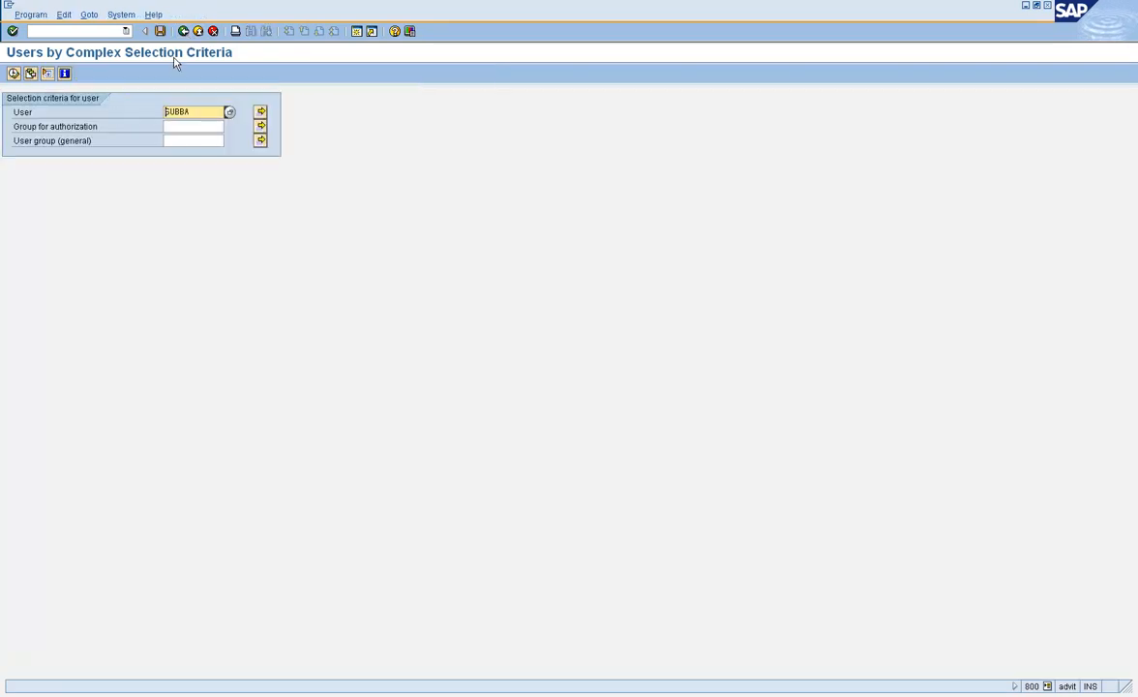
{"action": "left_click", "coordinate": [183, 31]}
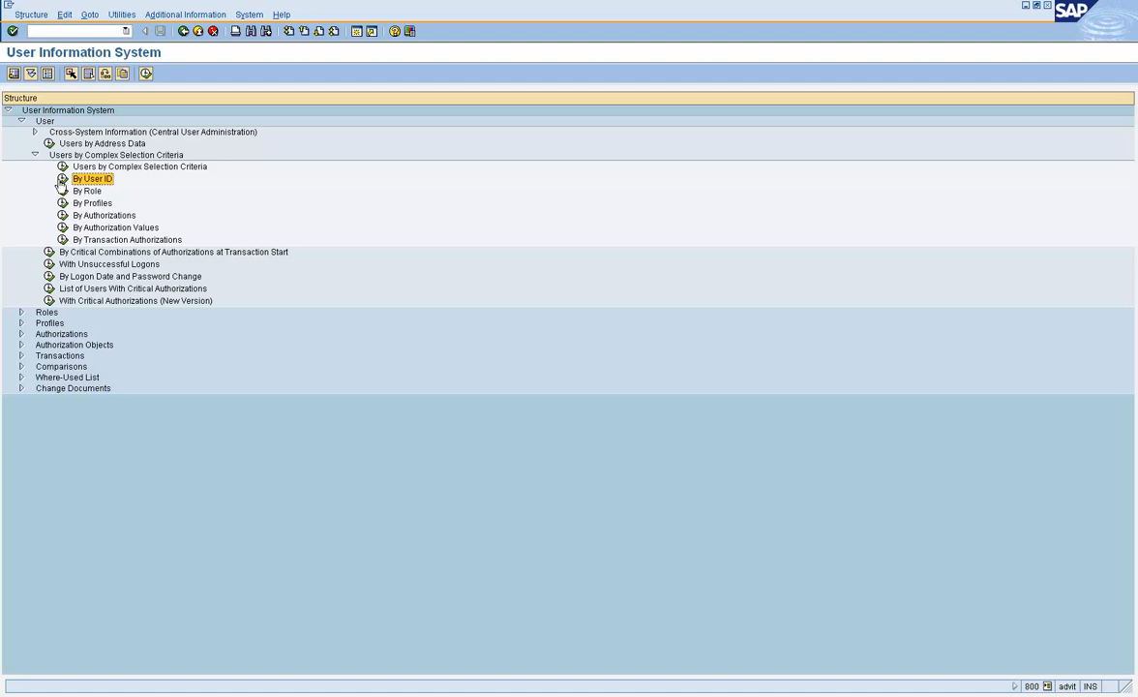
- Run the By User ID report again for the same user ID and display the roles assigned to that user
{"action": "left_click", "coordinate": [61, 179]}
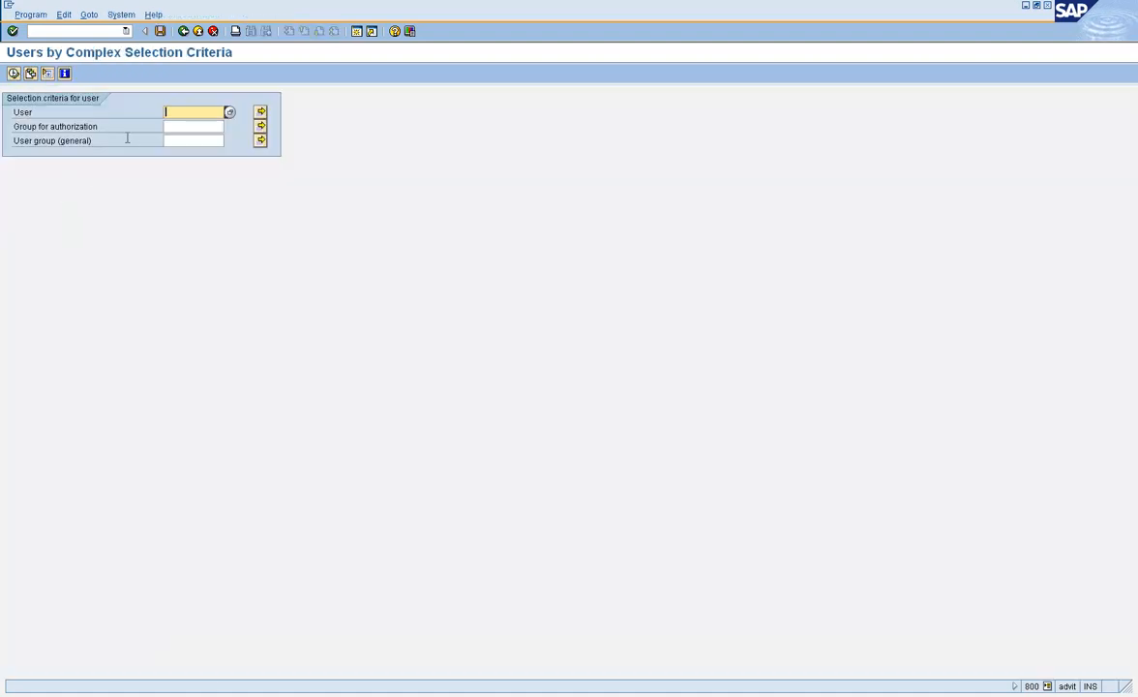
{"action": "left_click", "coordinate": [13, 73]}
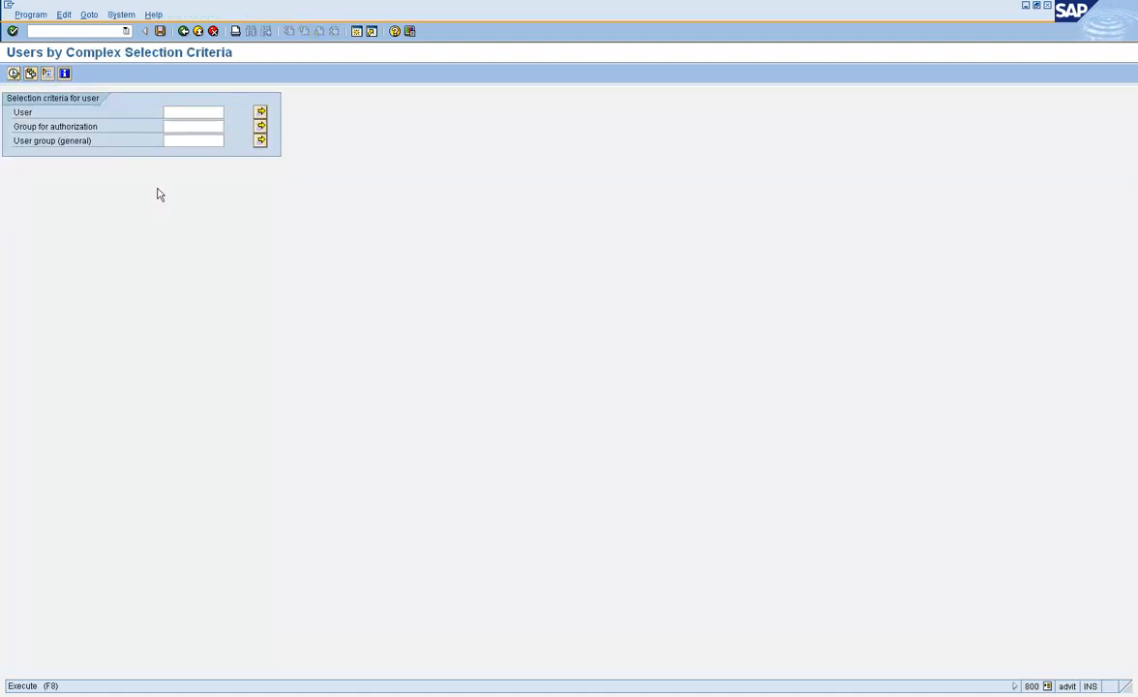
{"action": "left_click", "coordinate": [183, 111]}
{"action": "key", "text": "Return"}
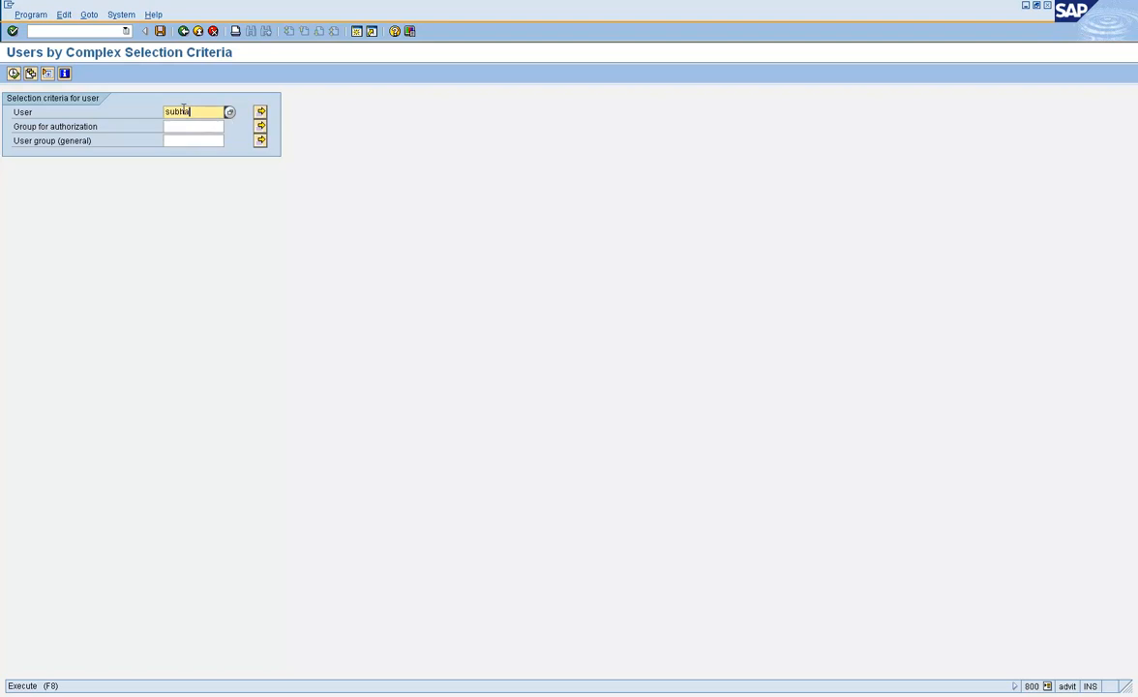
{"action": "left_click", "coordinate": [14, 73]}
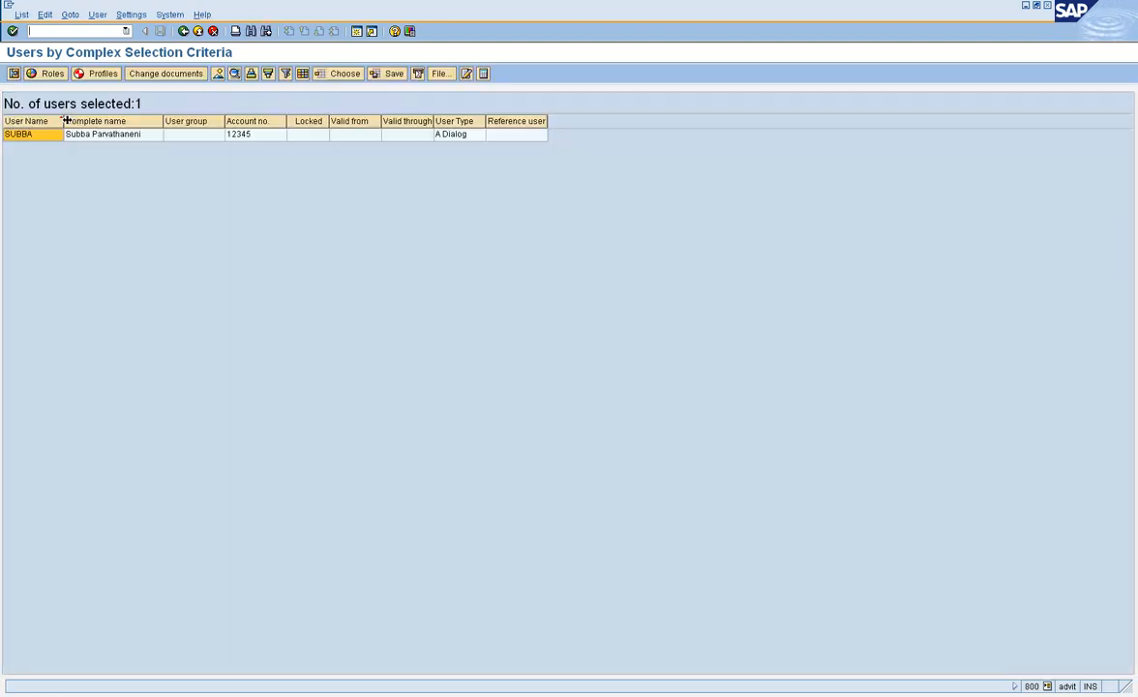
{"action": "left_click", "coordinate": [38, 136]}
{"action": "left_click", "coordinate": [47, 74]}
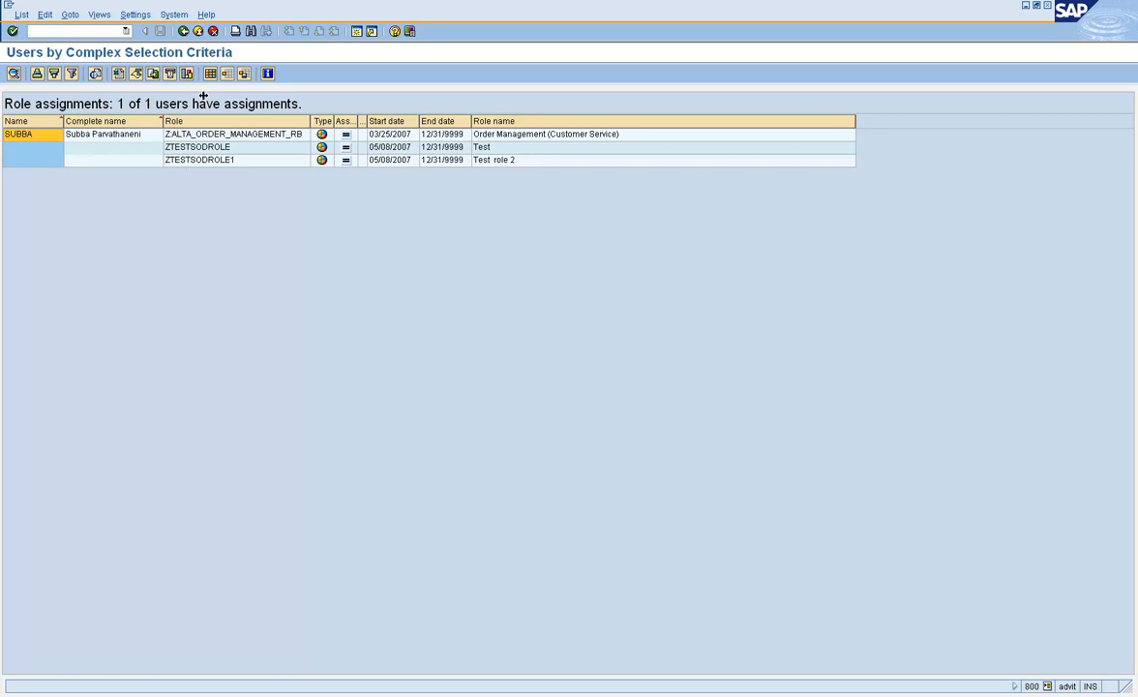
- Return to the user list, display the user's role assignments again, and go back to the selection criteria
{"action": "left_click", "coordinate": [124, 143]}
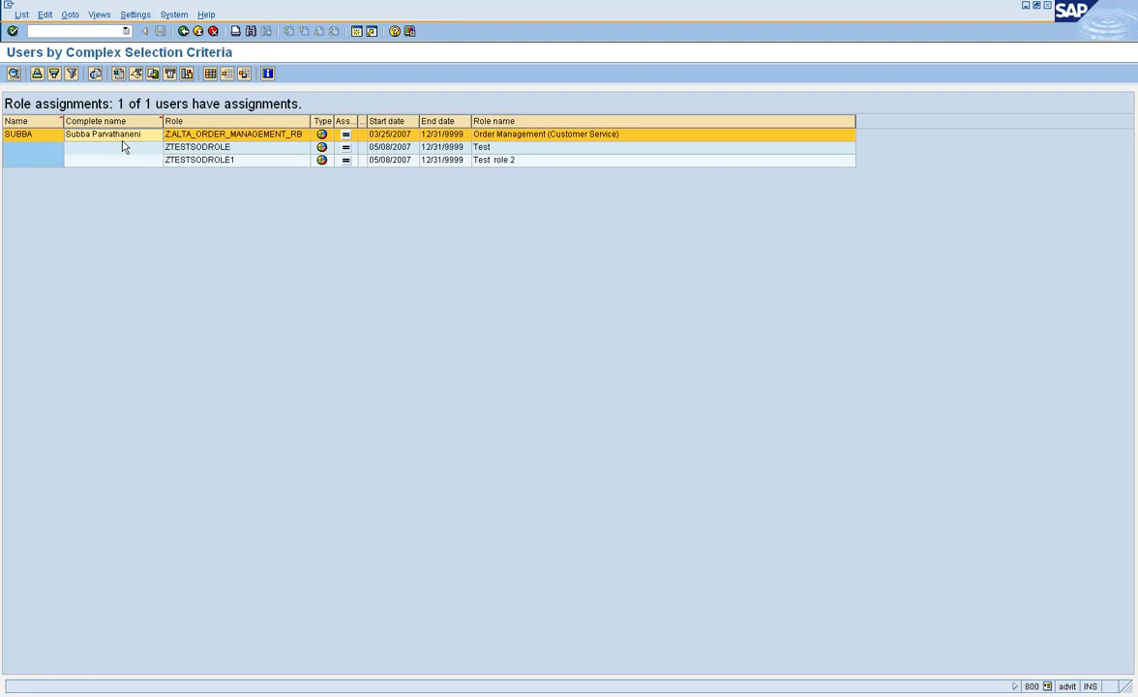
{"action": "left_click", "coordinate": [197, 31]}
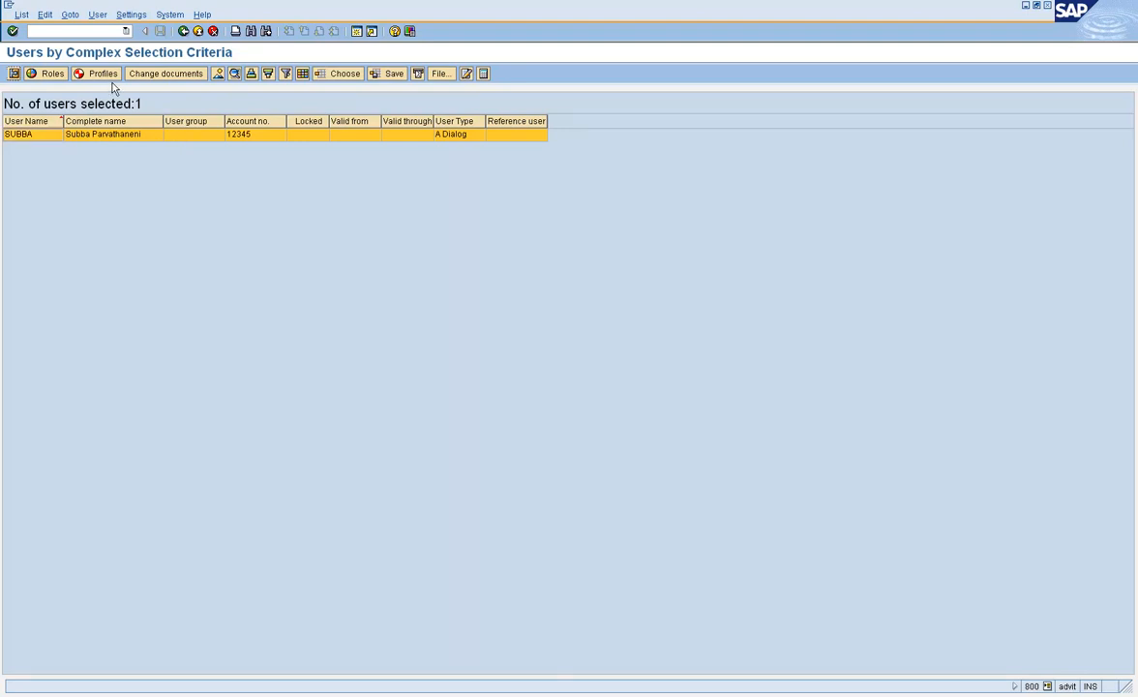
{"action": "left_click", "coordinate": [53, 76]}
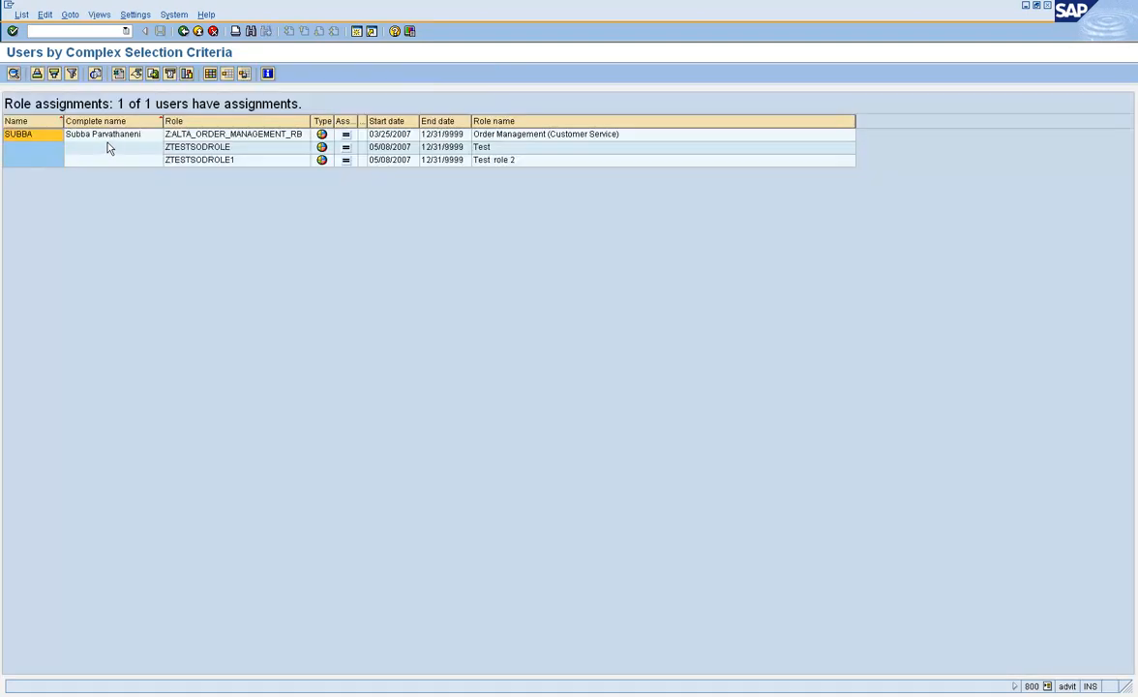
{"action": "left_click", "coordinate": [34, 147]}
{"action": "left_click", "coordinate": [48, 135]}
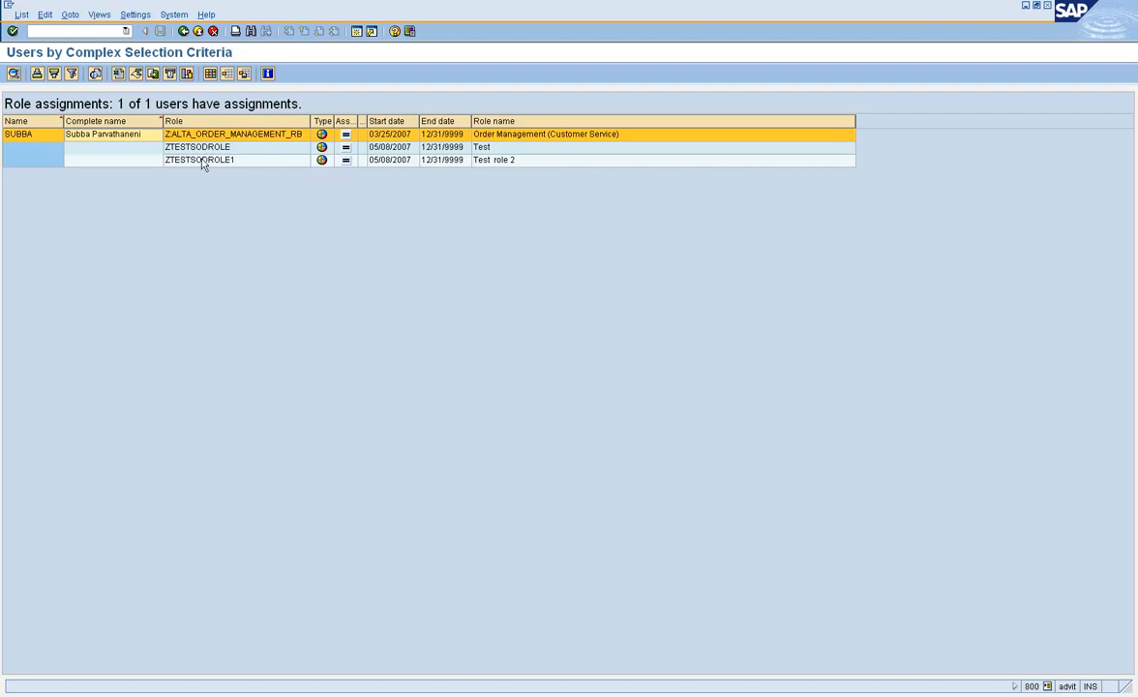
{"action": "left_click", "coordinate": [183, 31]}
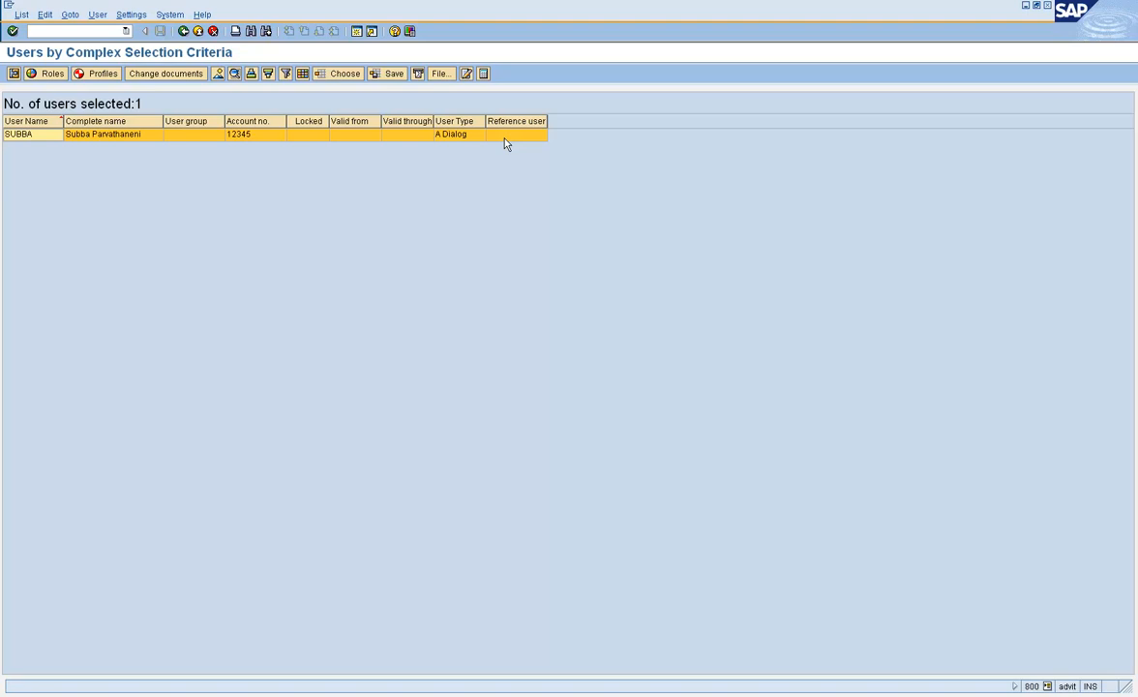
{"action": "left_click", "coordinate": [184, 35]}
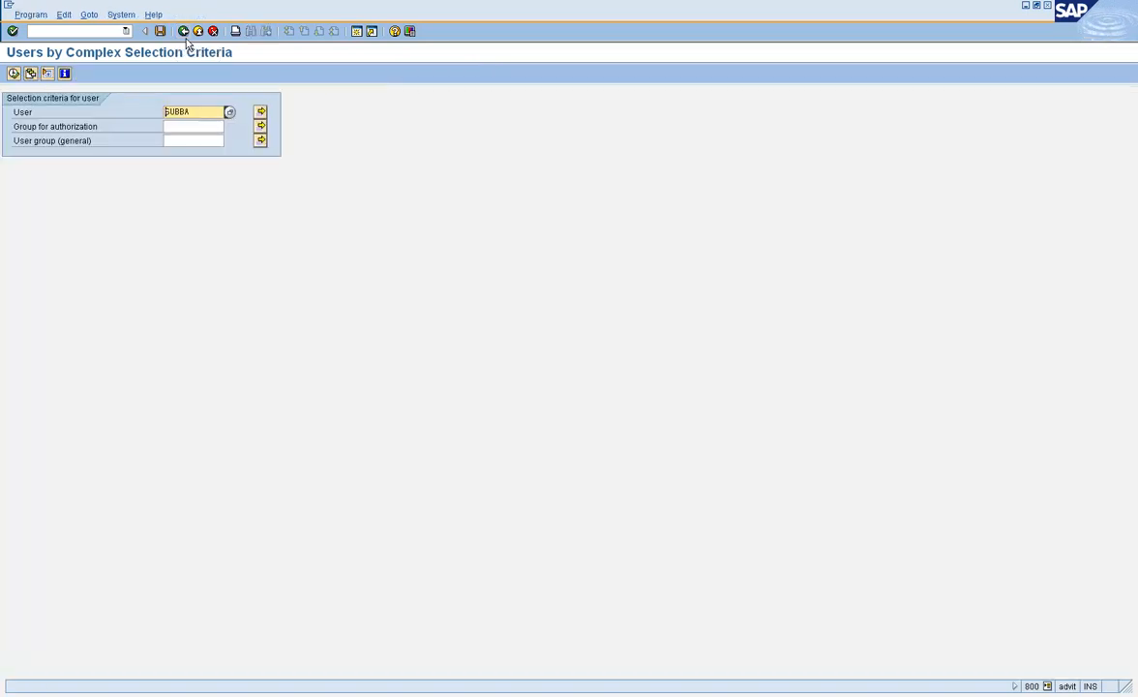
- Clear the user criterion, set the general user group to super, and run the report
{"action": "left_click_drag", "start_coordinate": [199, 110], "coordinate": [82, 111]}
{"action": "type", "text": "\\"}
{"action": "key", "text": "BackSpace"}
{"action": "left_click", "coordinate": [114, 142]}
{"action": "left_click", "coordinate": [197, 143]}
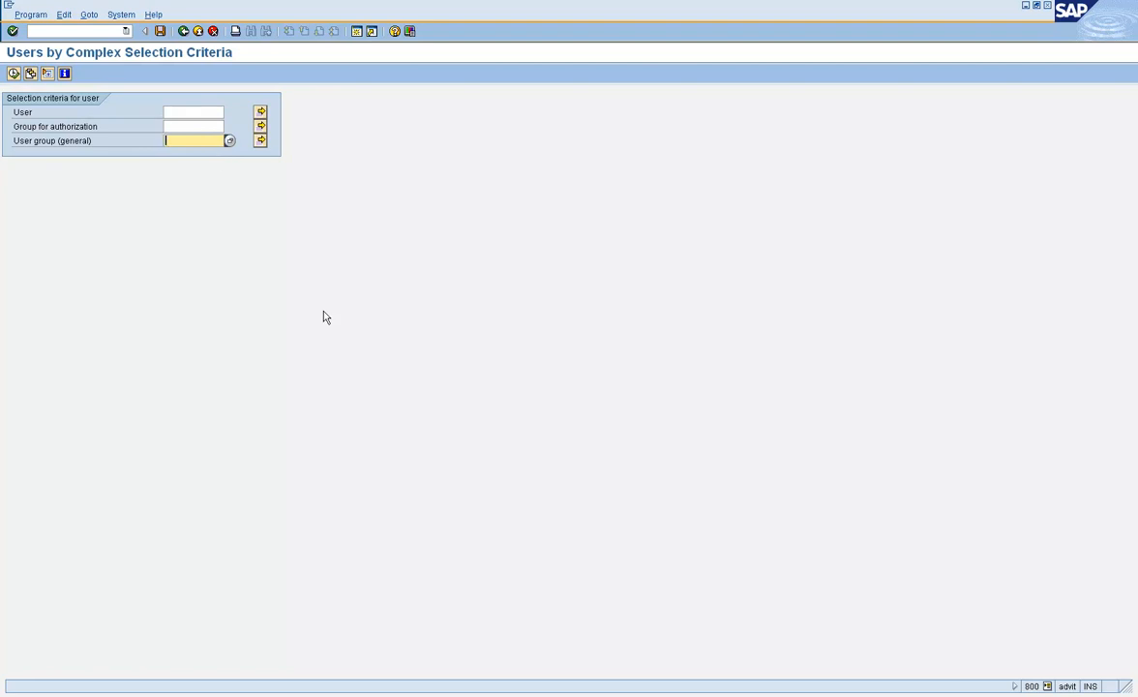
{"action": "type", "text": "super"}
{"action": "left_click", "coordinate": [13, 74]}
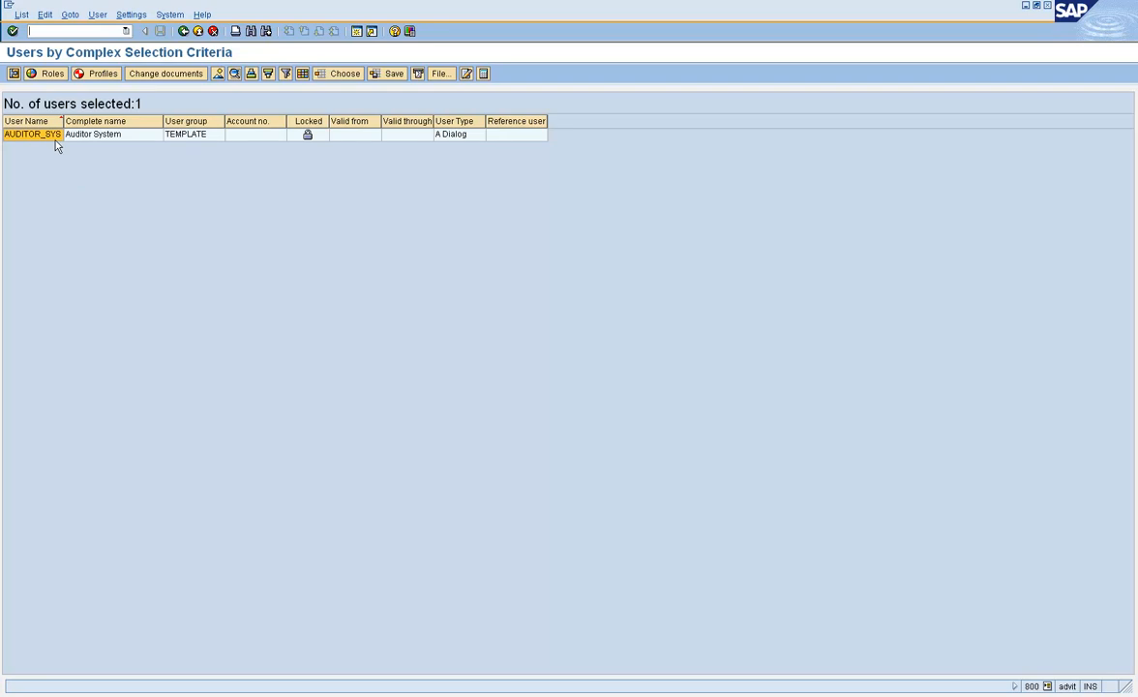
- Display the role assignments for the listed user and return to the User Information System report tree
{"action": "left_click", "coordinate": [56, 76]}
{"action": "left_click", "coordinate": [184, 33]}
{"action": "left_click", "coordinate": [186, 35]}
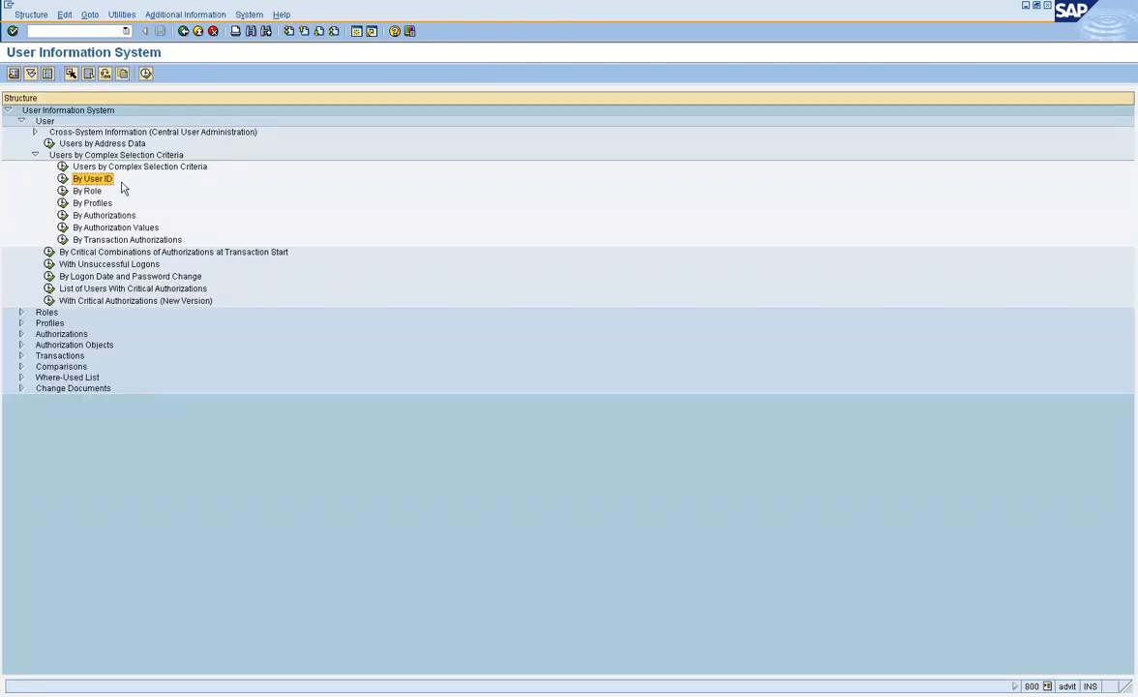
- Open the By User ID report's selection criteria to view them and return to the report tree
{"action": "left_click", "coordinate": [94, 167]}
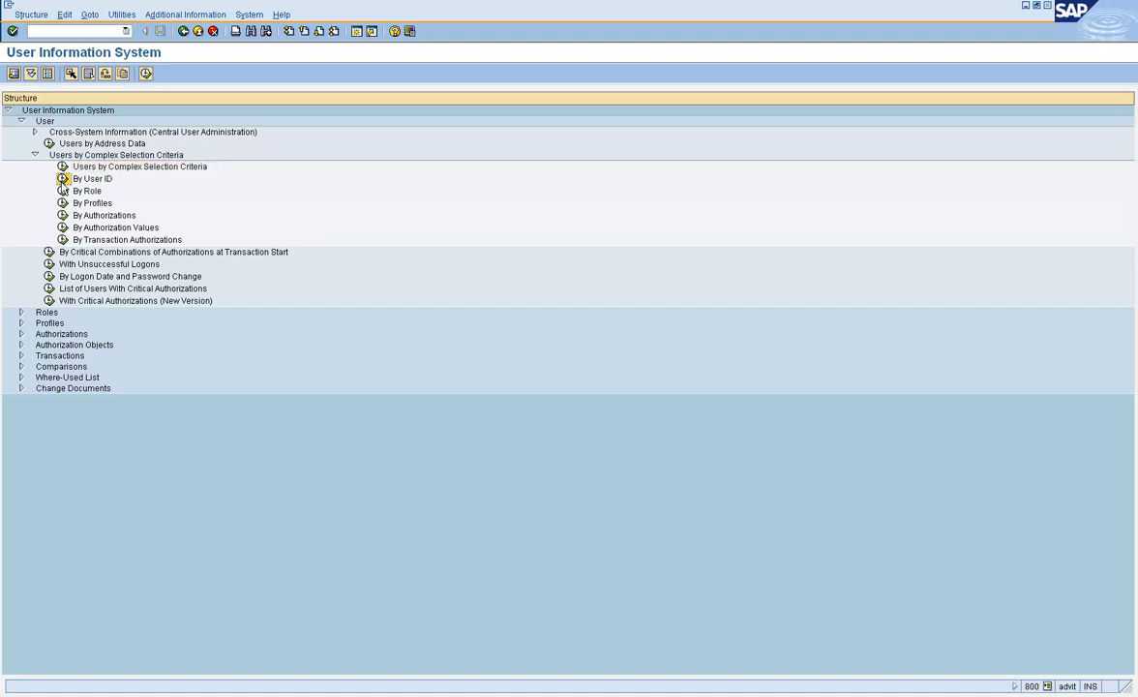
{"action": "left_click", "coordinate": [61, 167]}
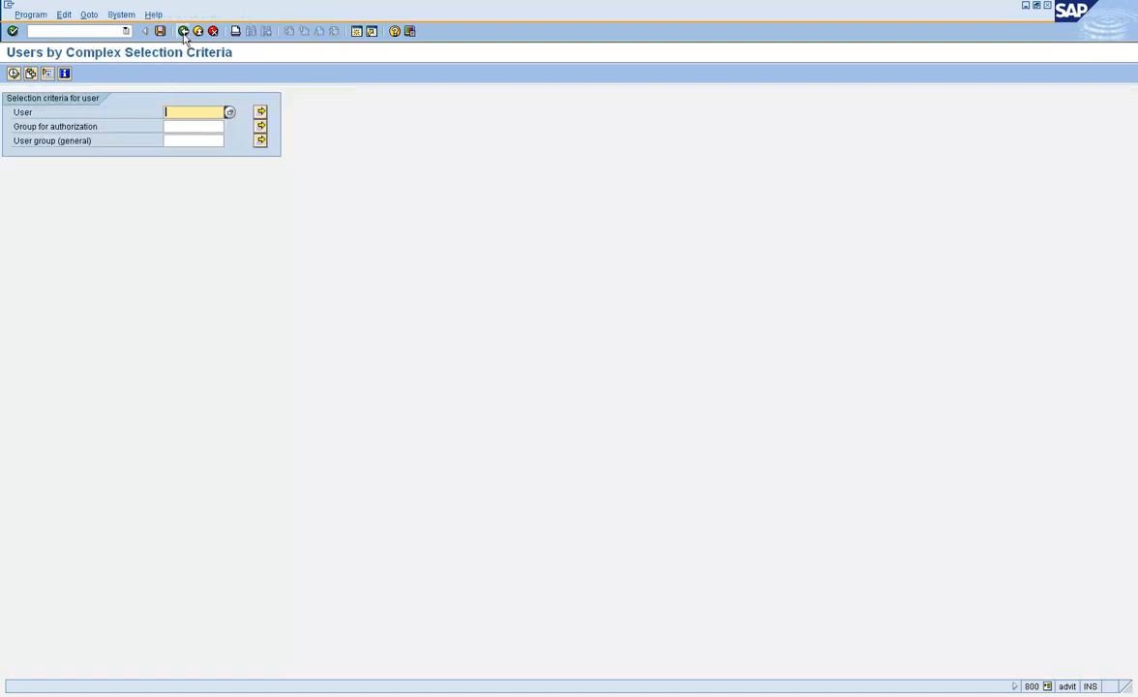
{"action": "left_click", "coordinate": [183, 32]}
- Open the By Role report and list the available role names matching z*
{"action": "left_click", "coordinate": [63, 192]}
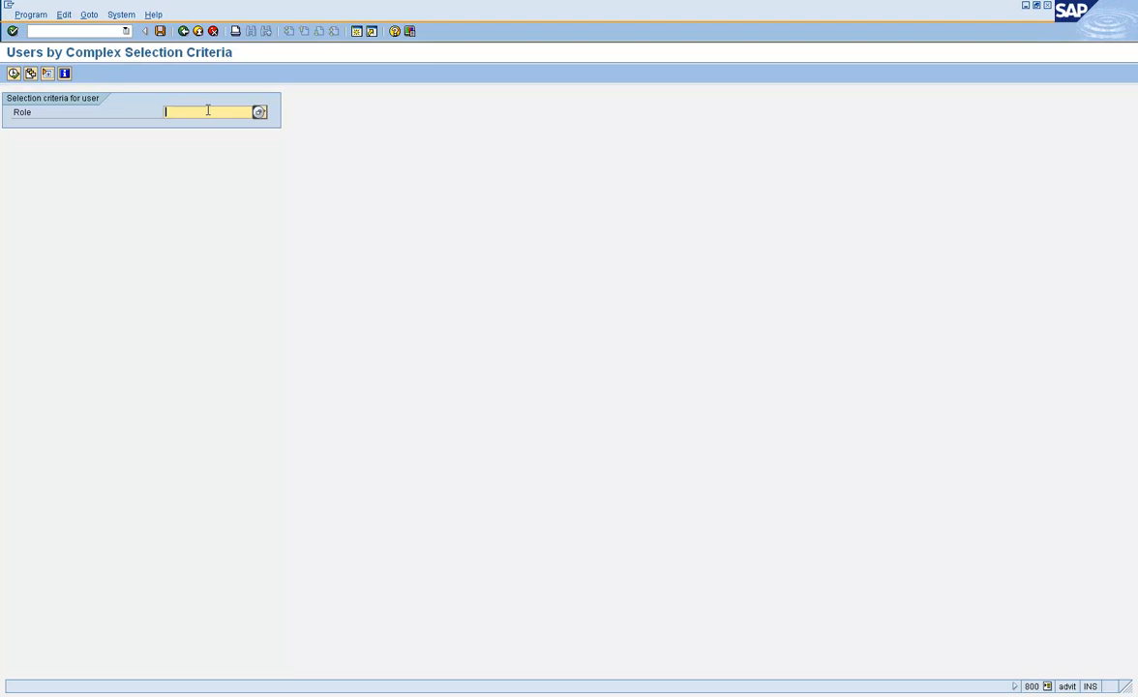
{"action": "type", "text": "xbc"}
{"action": "key", "text": "BackSpace"}
{"action": "key", "text": "BackSpace"}
{"action": "key", "text": "BackSpace"}
{"action": "type", "text": "z*"}
{"action": "key", "text": "F4"}
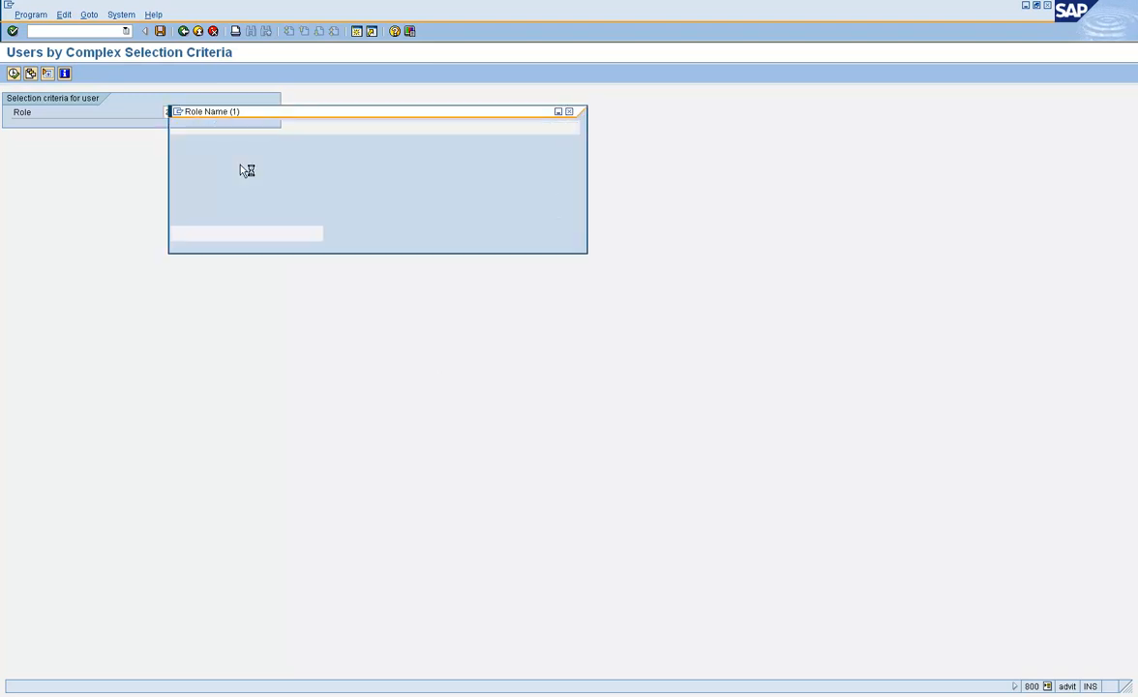
{"action": "left_click", "coordinate": [179, 235]}
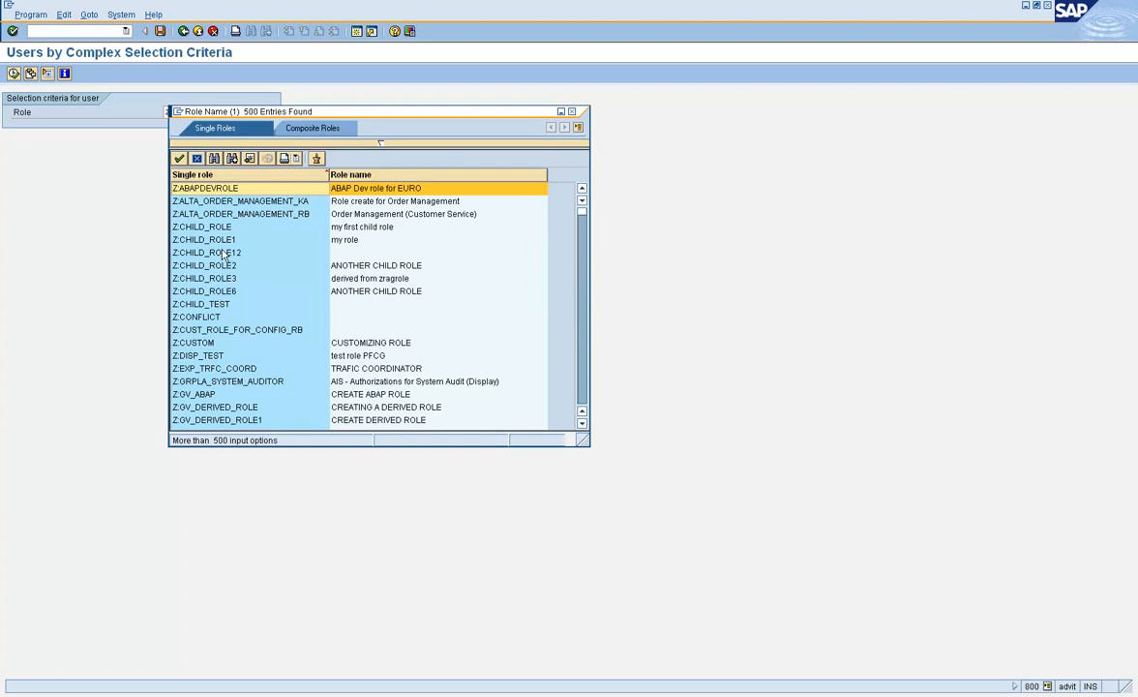
- Choose the single role Z:CHILD_ROLE2, run the By Role report for it, and return to the selection criteria
{"action": "left_click", "coordinate": [222, 253]}
{"action": "left_click", "coordinate": [215, 267]}
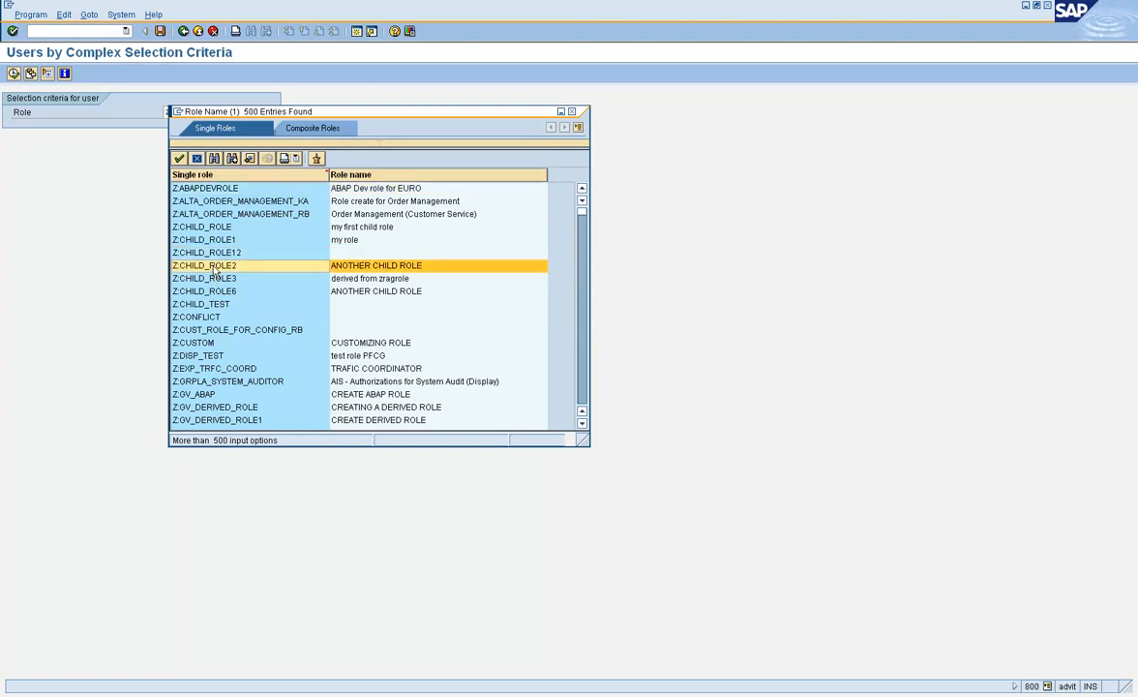
{"action": "double_click", "coordinate": [215, 269]}
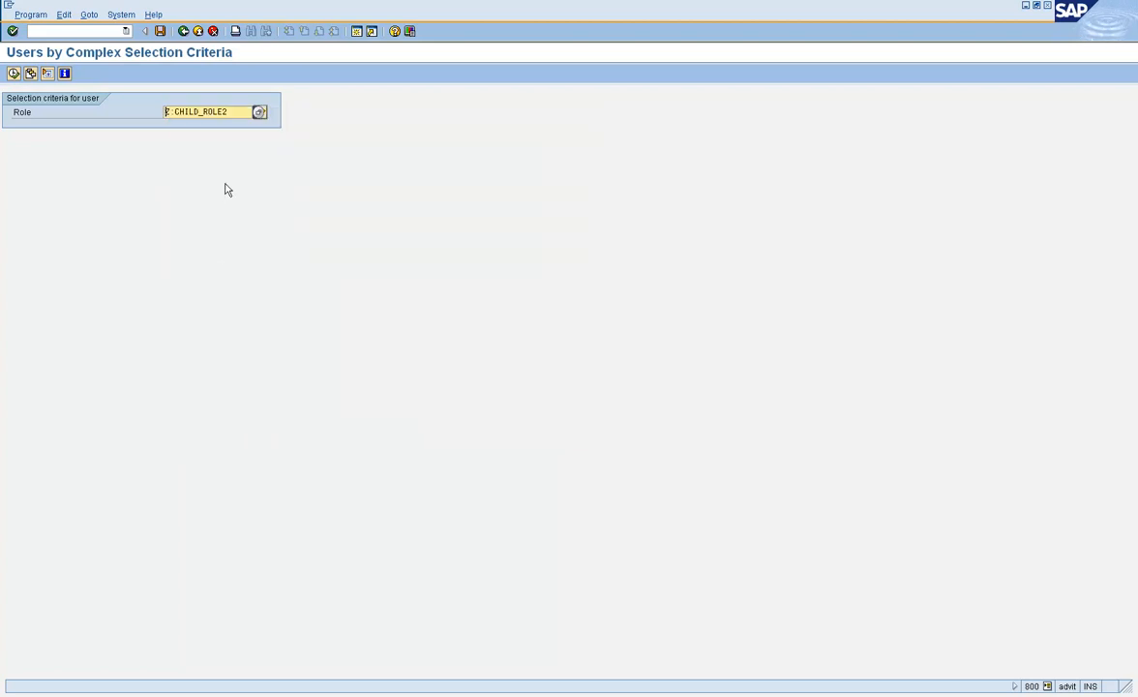
{"action": "left_click", "coordinate": [14, 74]}
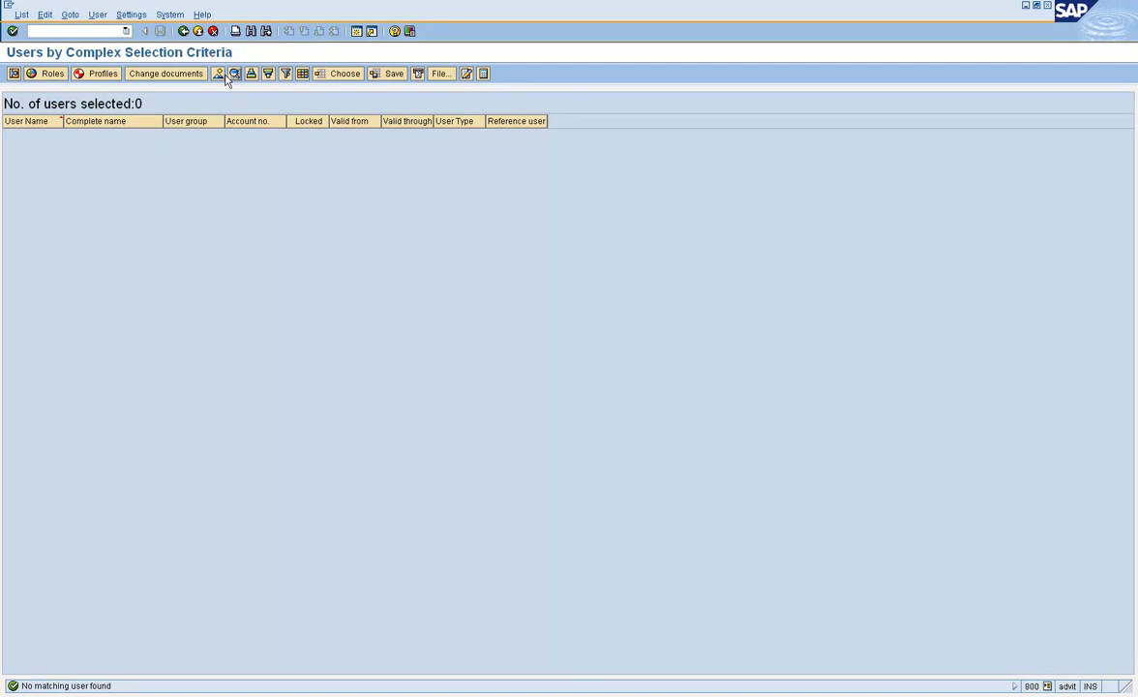
{"action": "left_click", "coordinate": [183, 31]}
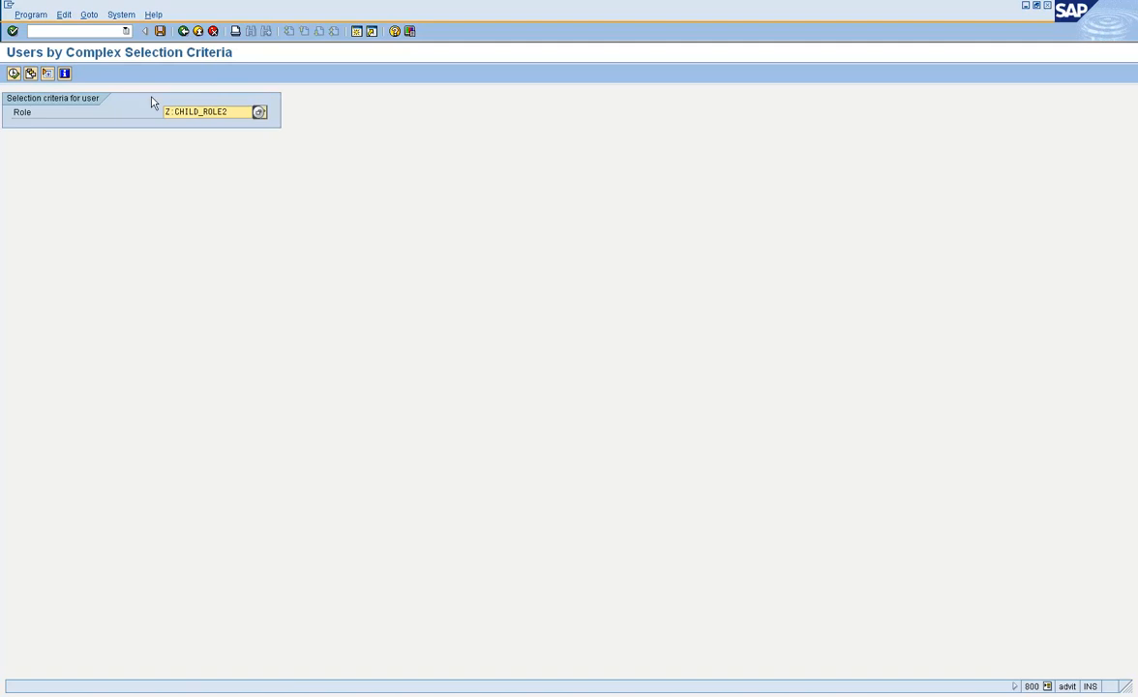
- Look up roles matching Z*, choose Z:EXP_TRFC_COORD, run the By Role report, and return to the selection criteria
{"action": "left_click_drag", "start_coordinate": [172, 113], "coordinate": [404, 202]}
{"action": "key", "text": "BackSpace"}
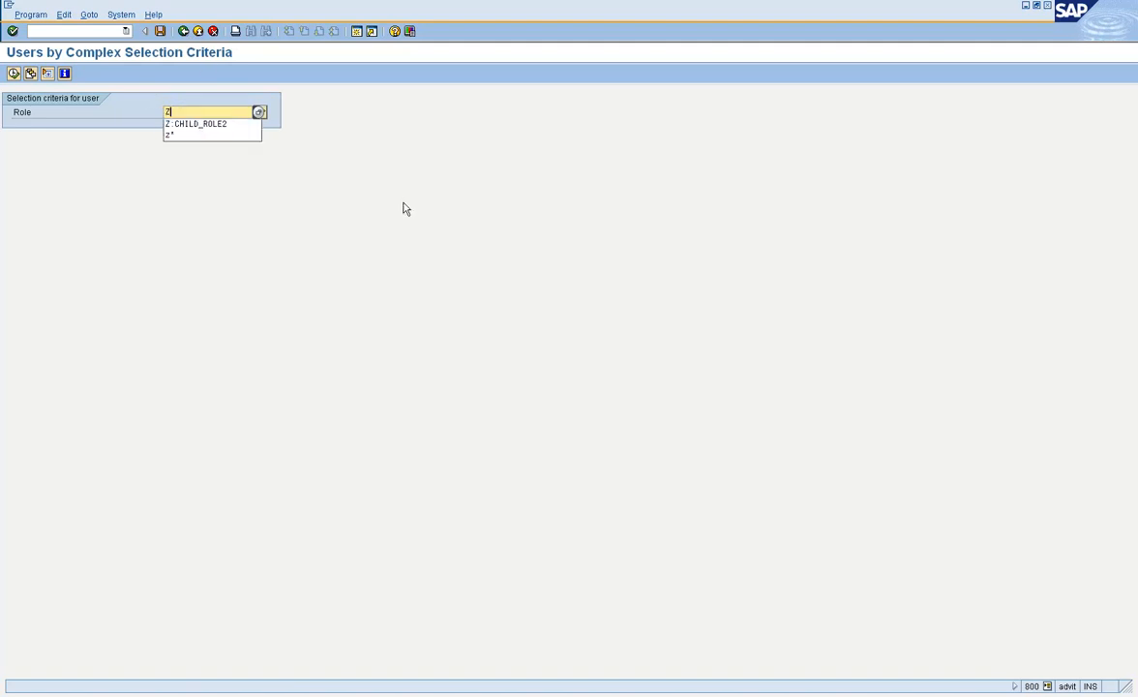
{"action": "type", "text": "*"}
{"action": "key", "text": "F4"}
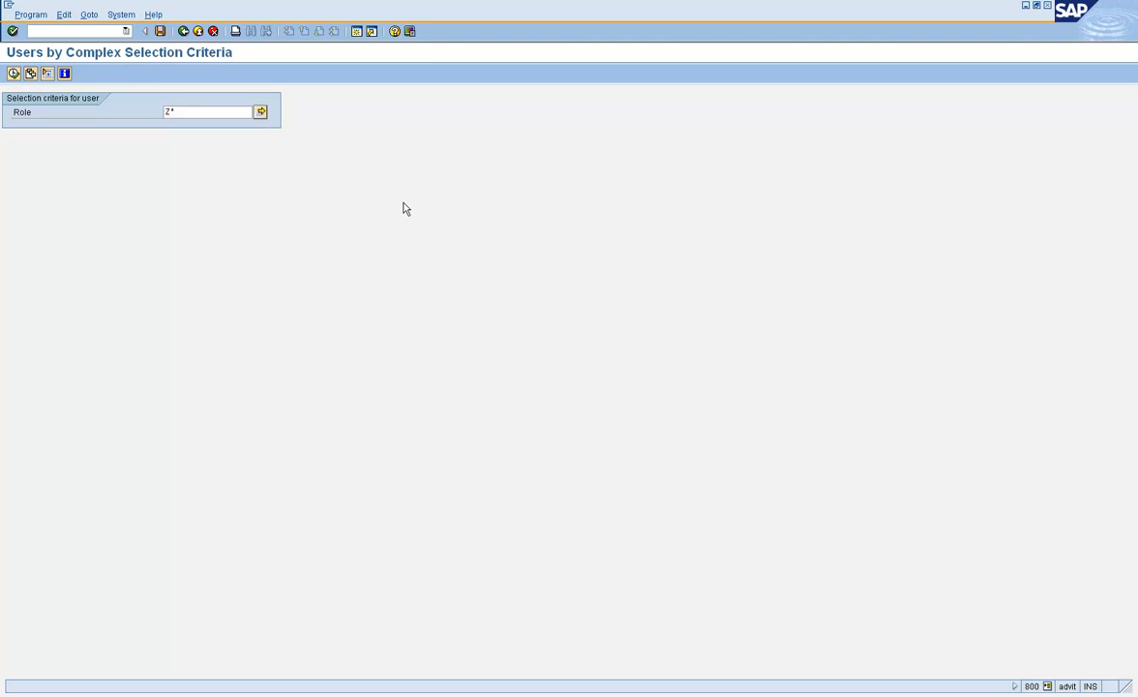
{"action": "left_click", "coordinate": [179, 235]}
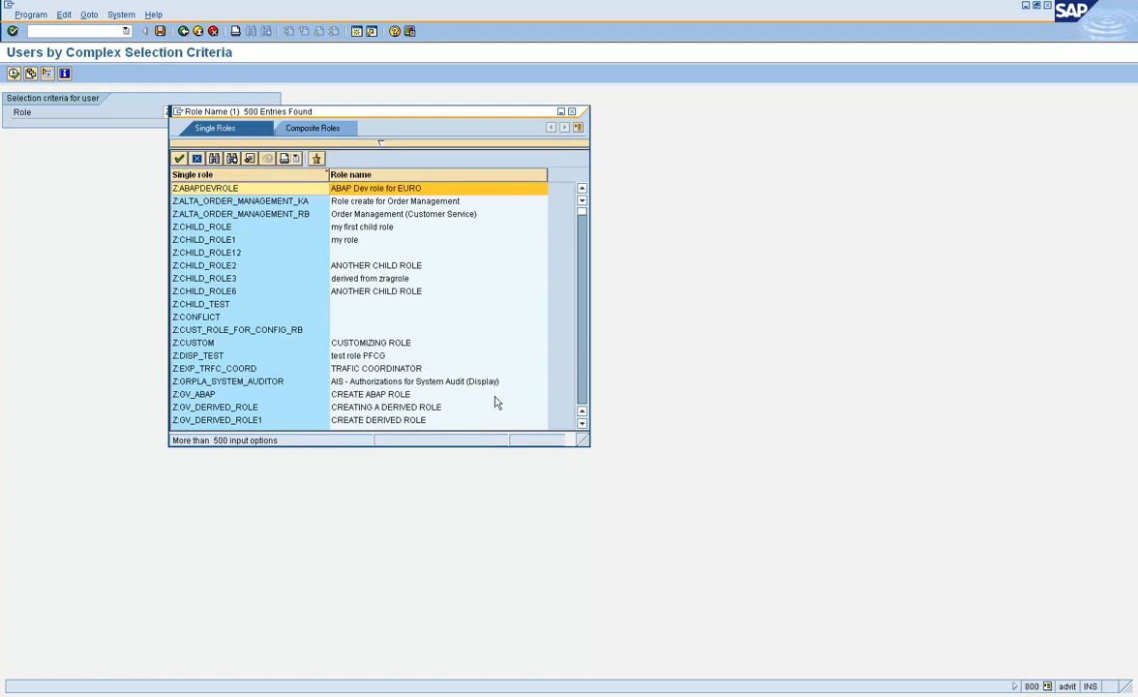
{"action": "double_click", "coordinate": [425, 370]}
{"action": "left_click", "coordinate": [14, 73]}
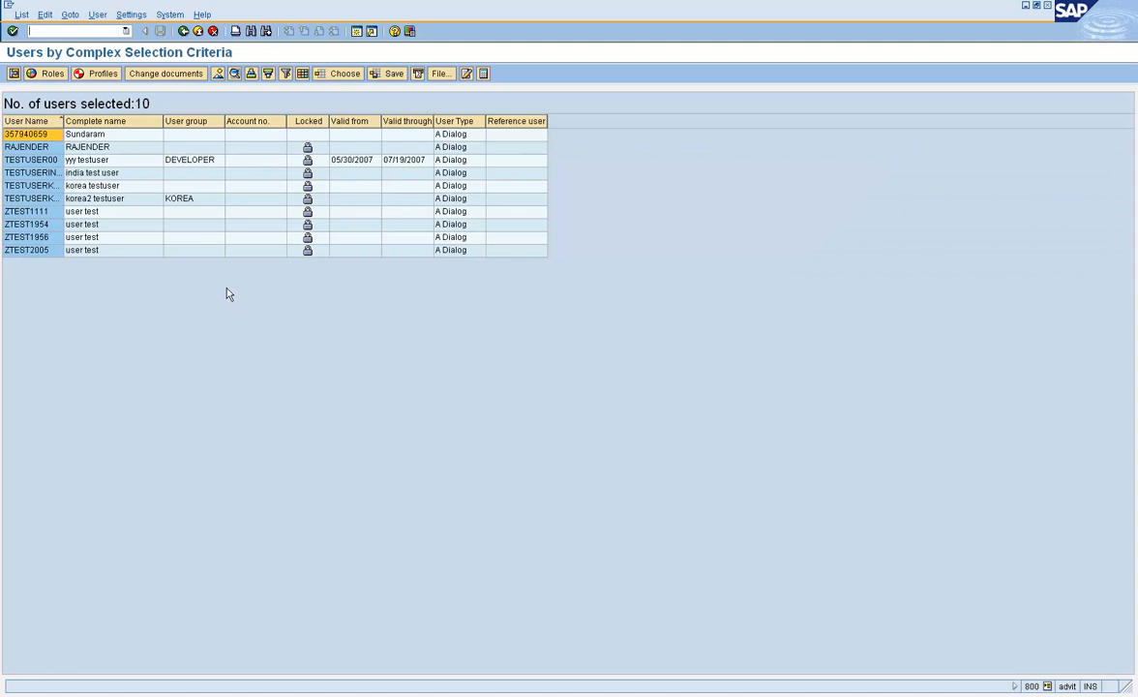
{"action": "left_click", "coordinate": [183, 31]}
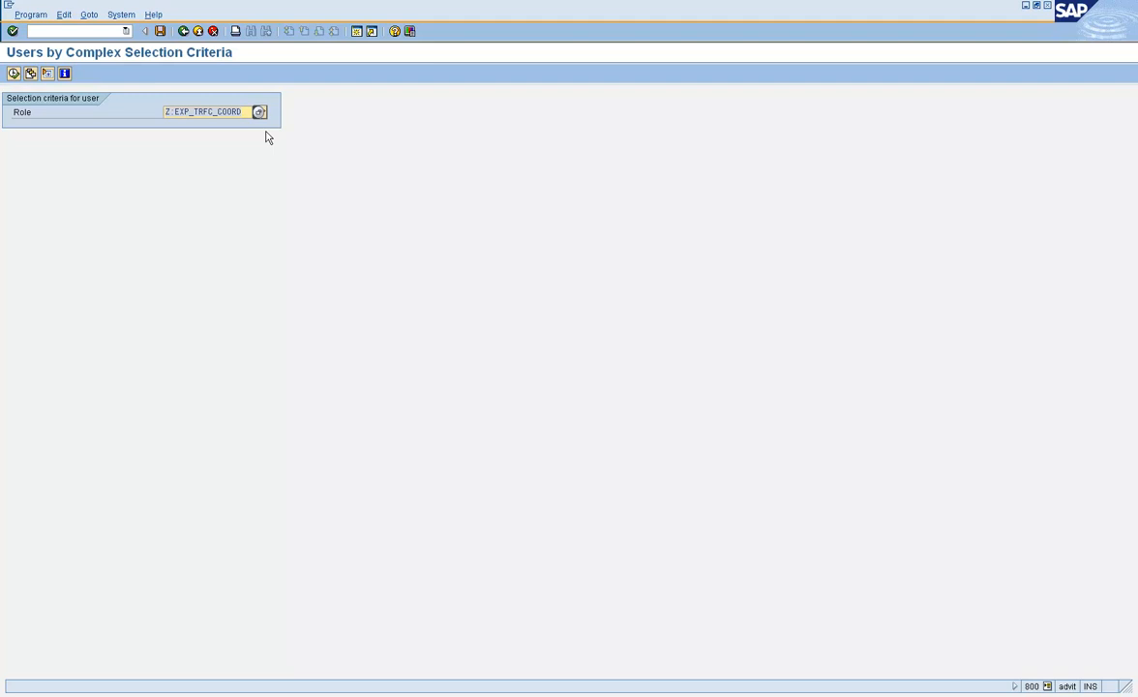
- Rerun the By Role report for Z:EXP_TRFC_COORD and display the role assignments from the user list
{"action": "left_click", "coordinate": [14, 74]}
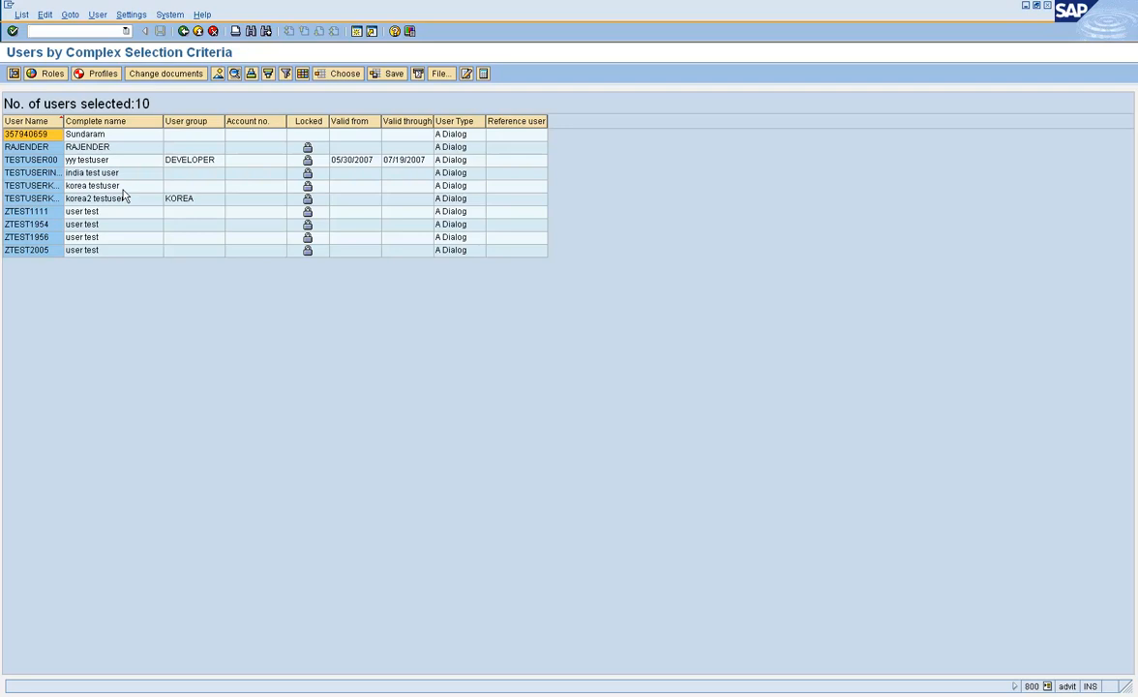
{"action": "left_click", "coordinate": [56, 150]}
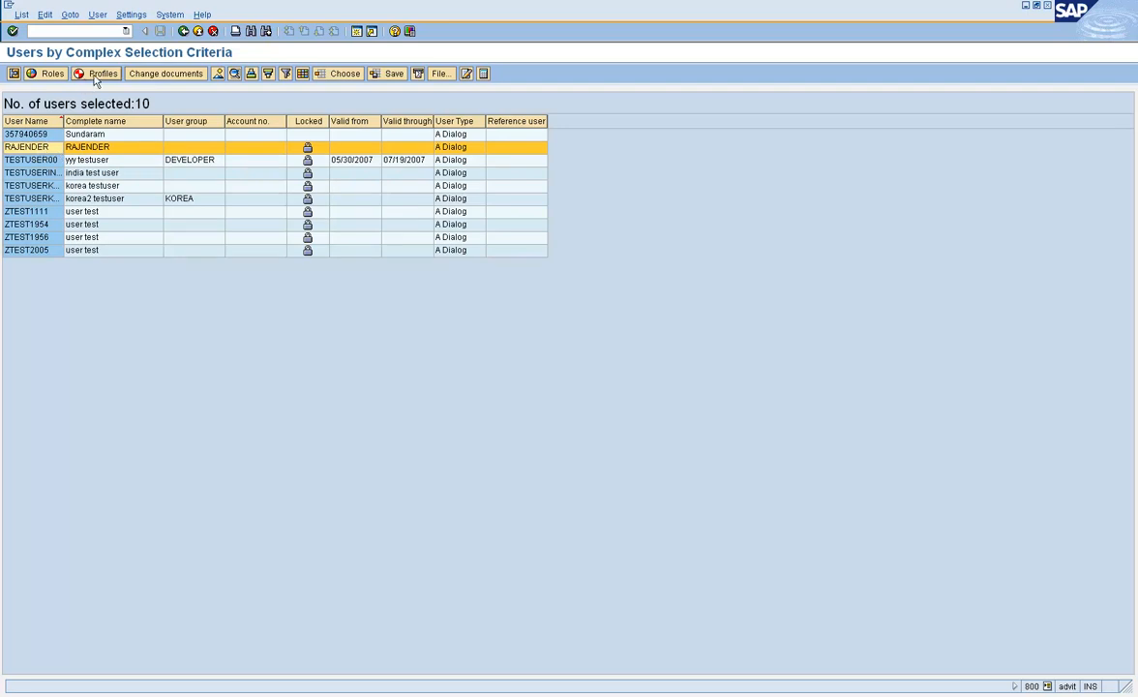
{"action": "left_click", "coordinate": [36, 185]}
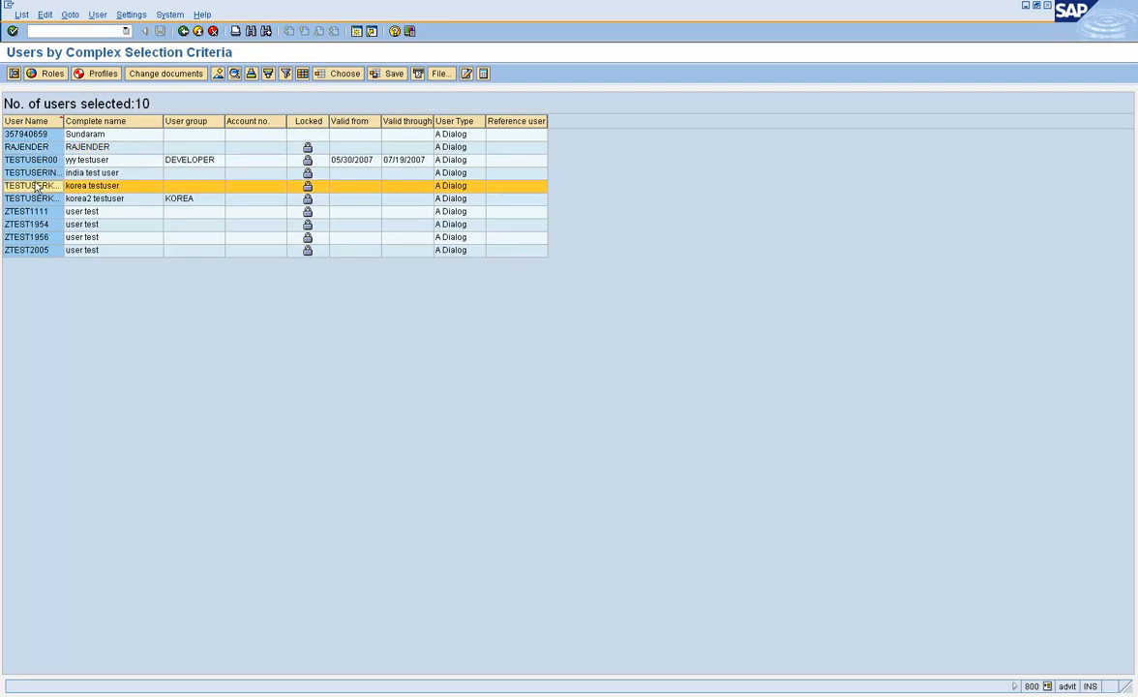
{"action": "left_click", "coordinate": [49, 73]}
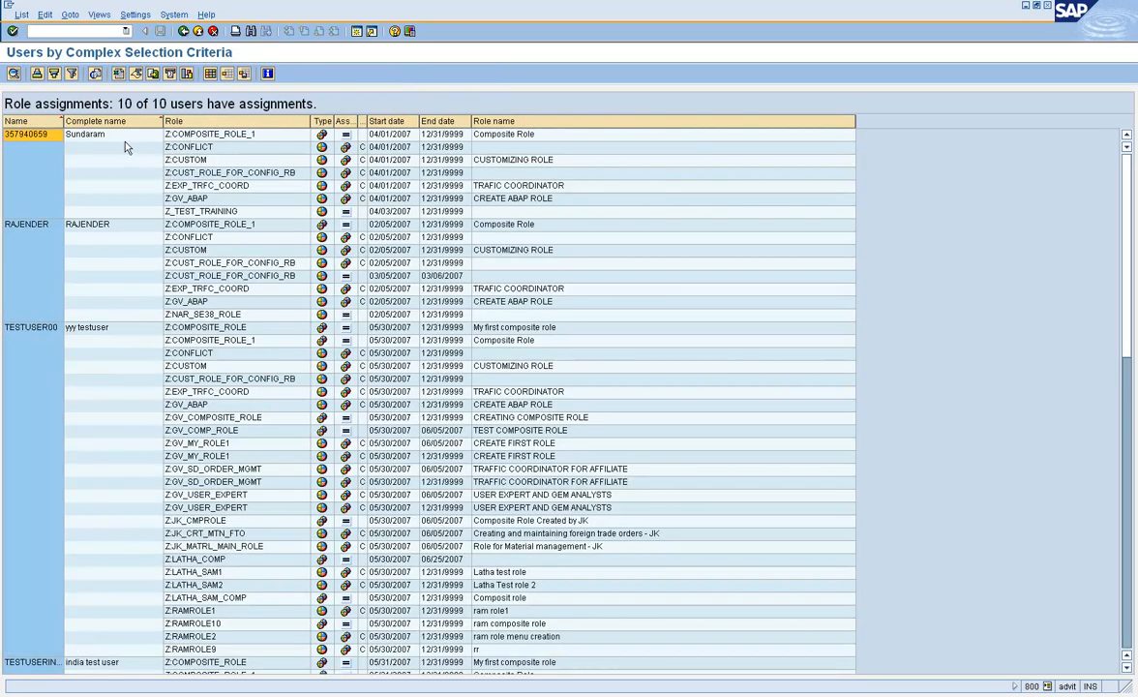
- Examine the listed users' role assignments and return to the User Information System report tree
{"action": "left_click", "coordinate": [45, 134]}
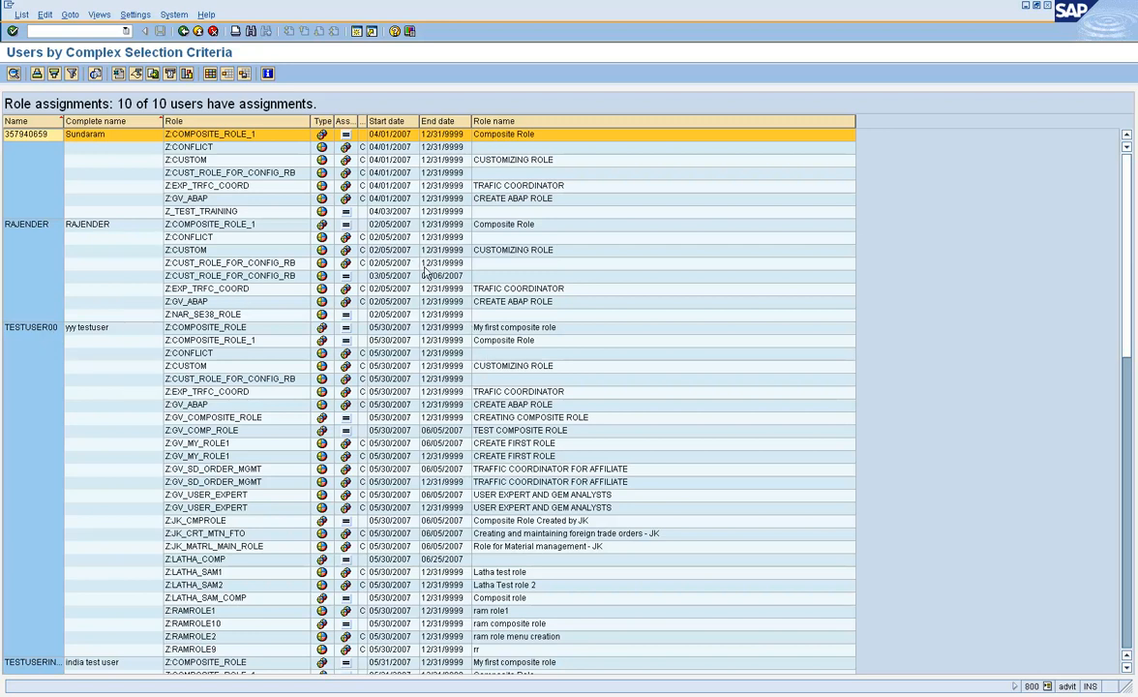
{"action": "left_click", "coordinate": [522, 242]}
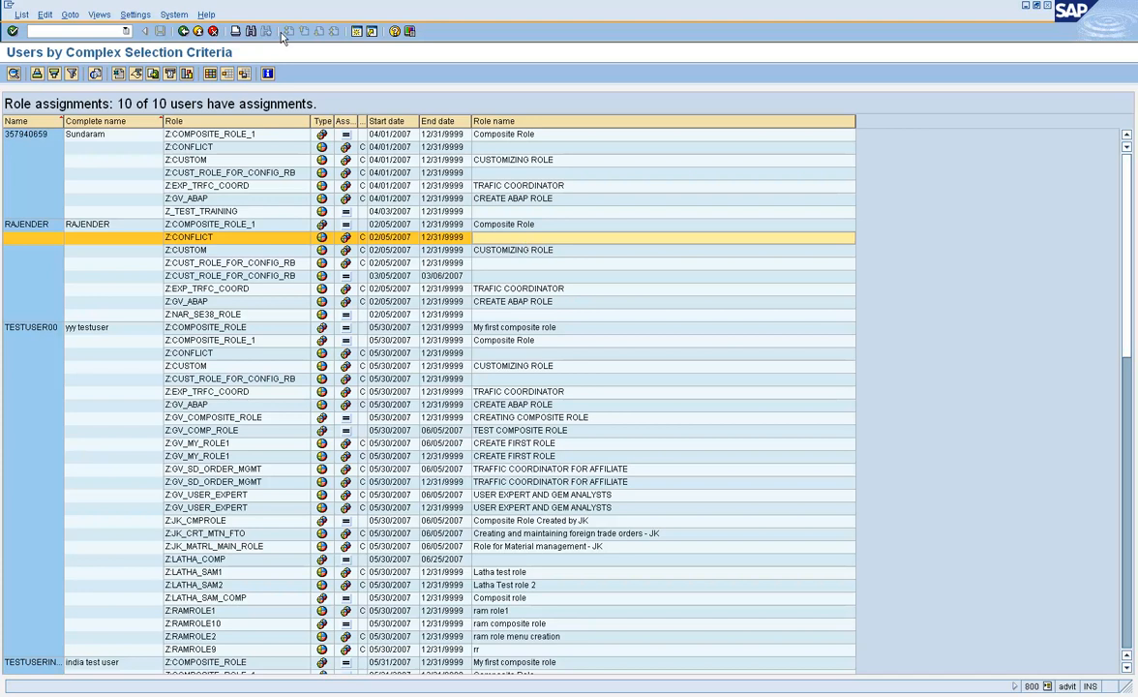
{"action": "left_click", "coordinate": [184, 31]}
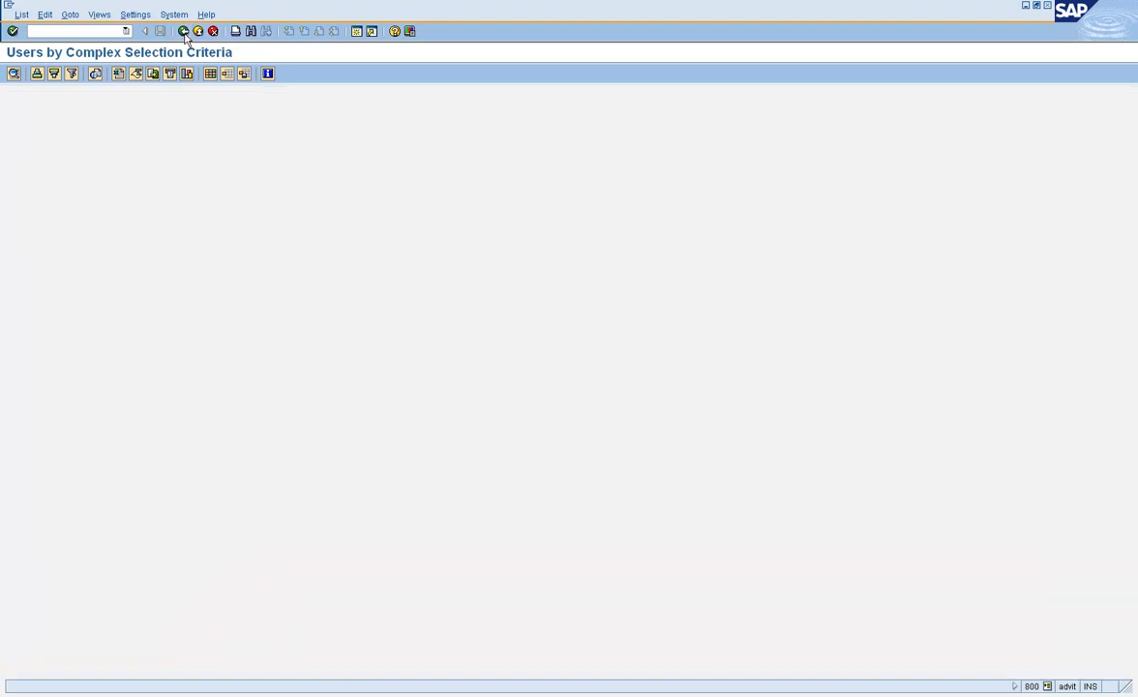
{"action": "left_click", "coordinate": [184, 31]}
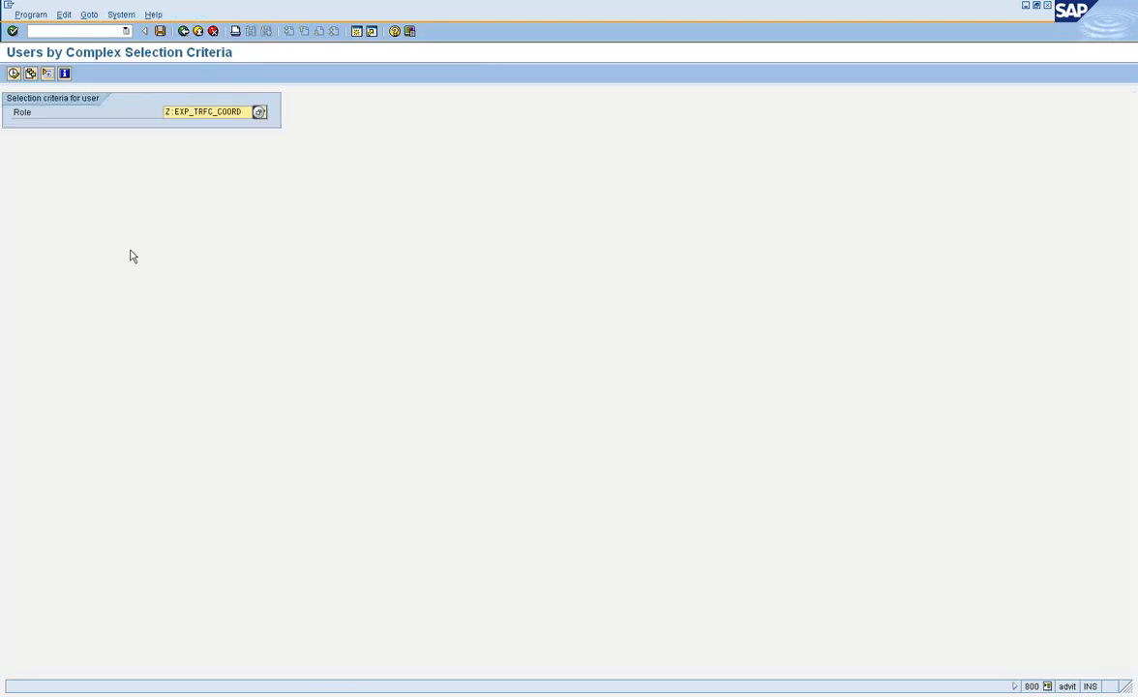
{"action": "left_click", "coordinate": [184, 30]}
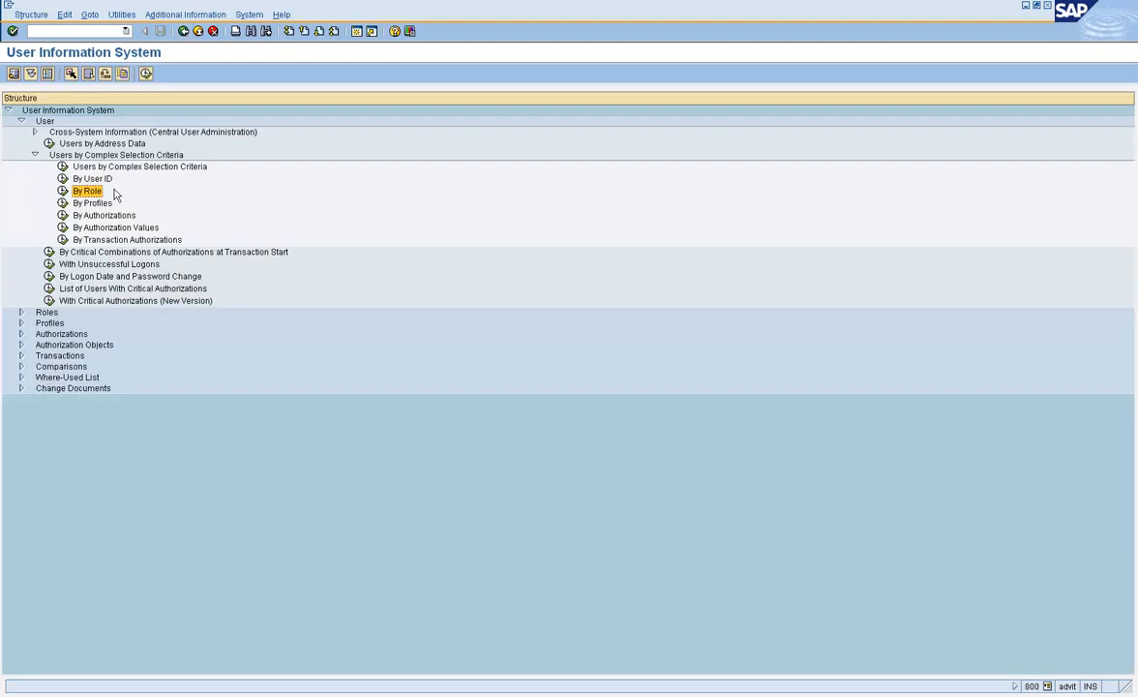
- View the By Profiles report's selection criteria, return to the report tree, and open the By Authorizations report
{"action": "double_click", "coordinate": [64, 203]}
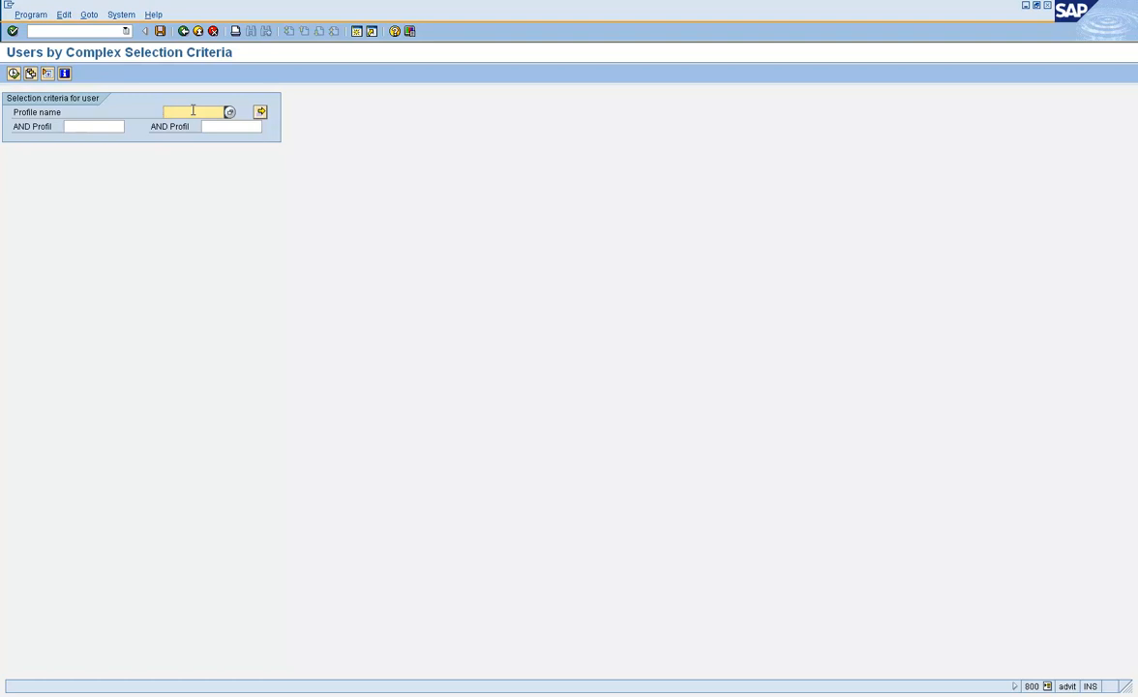
{"action": "left_click", "coordinate": [183, 32]}
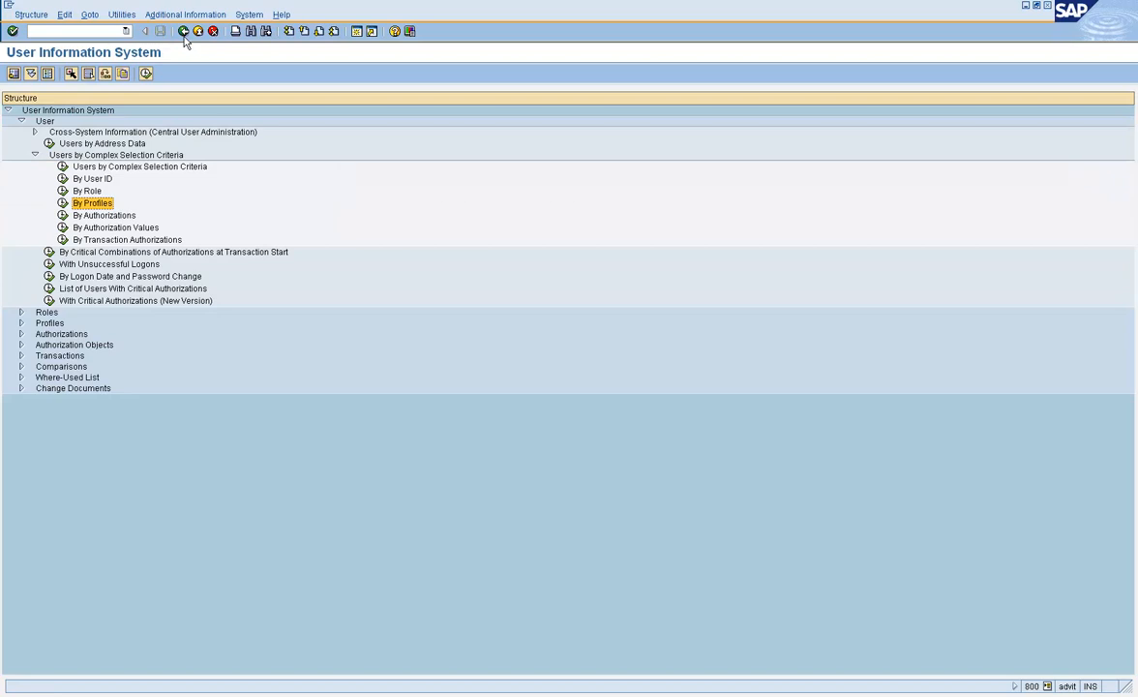
{"action": "double_click", "coordinate": [65, 215]}
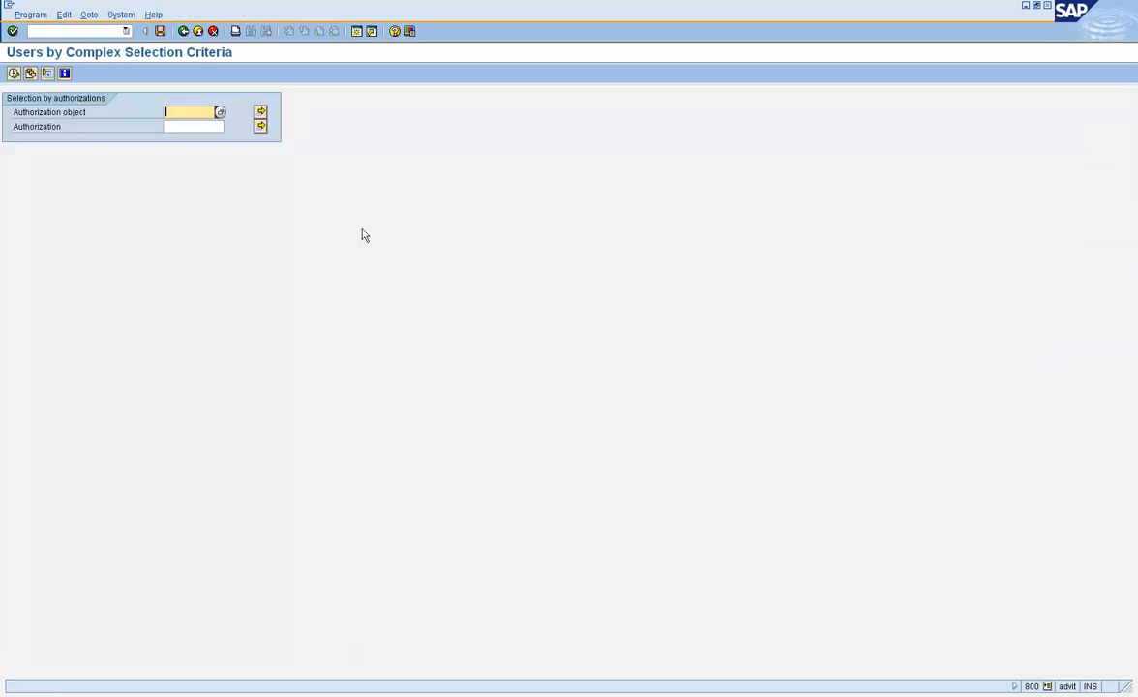
- Run the By Authorizations report for authorization object S_USER_GRP
{"action": "type", "text": "s_user_grp"}
{"action": "key", "text": "Return"}
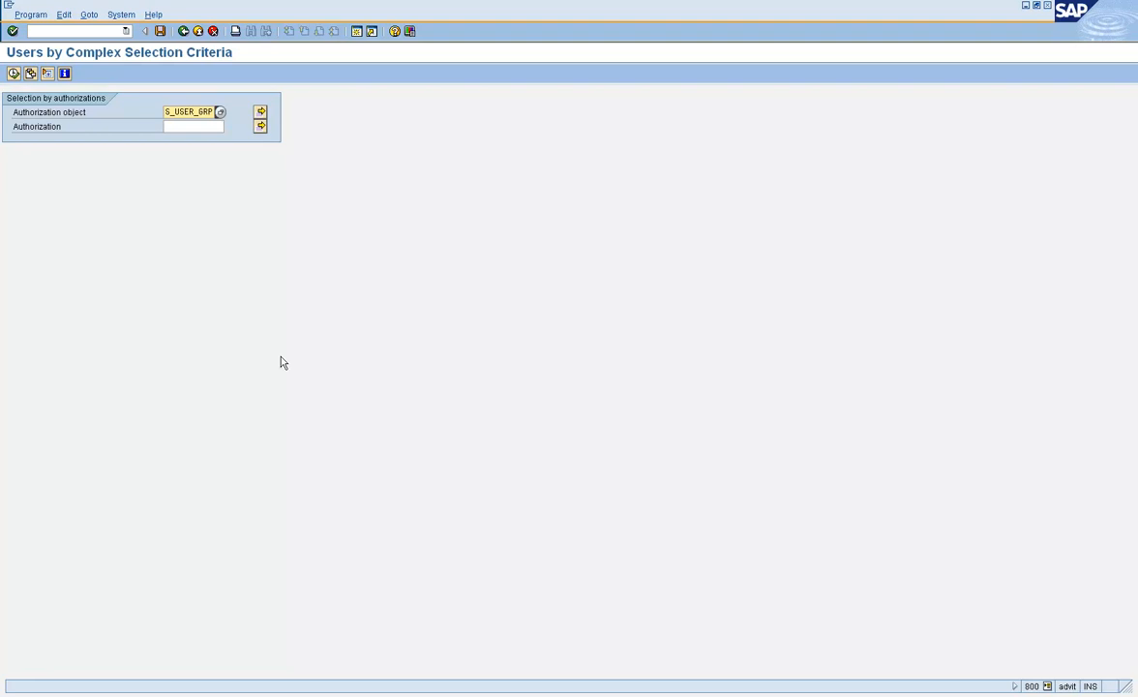
{"action": "left_click", "coordinate": [14, 74]}
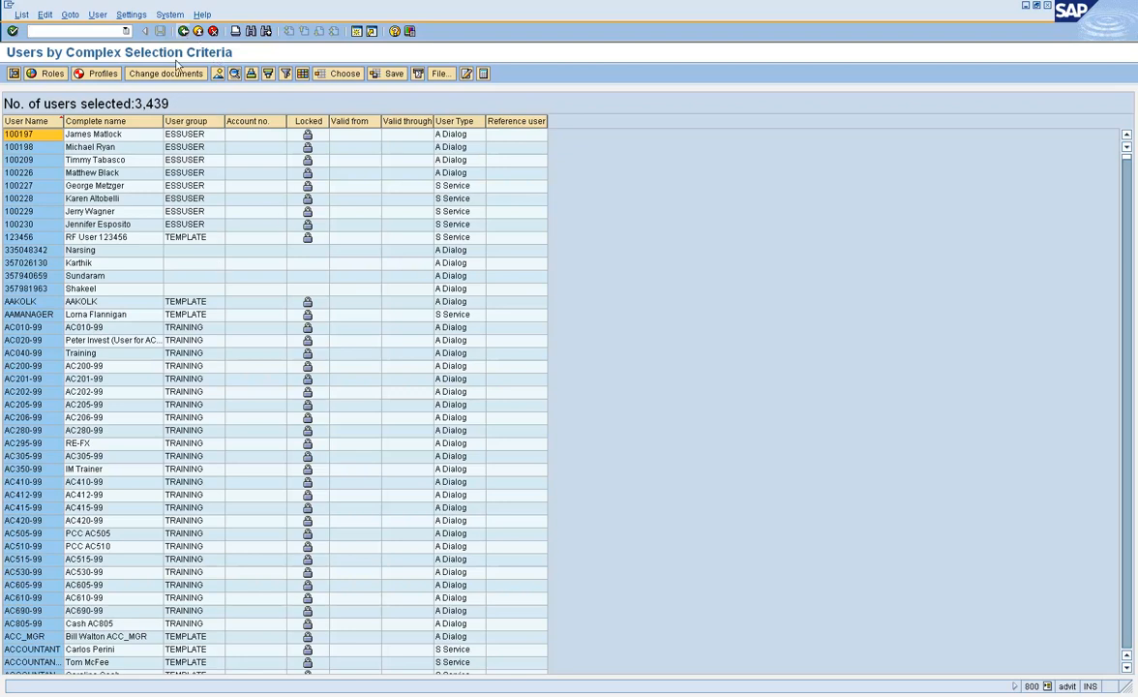
- Leave the user list, return to the report tree, and open the By Authorization Values report
{"action": "left_click", "coordinate": [69, 132]}
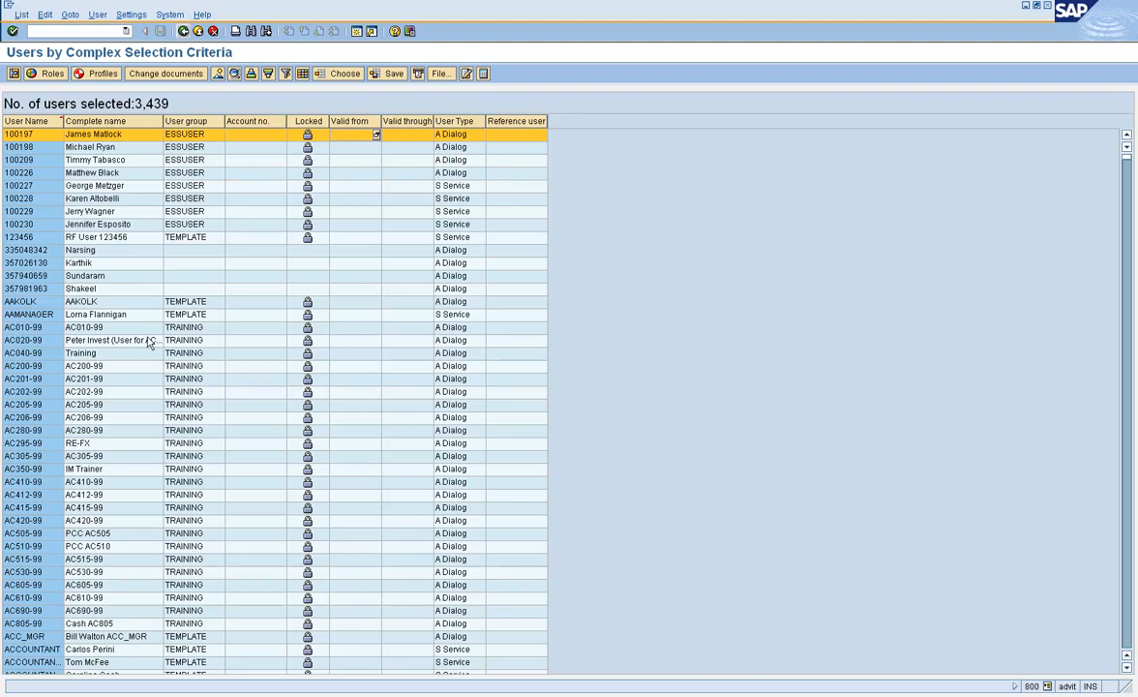
{"action": "left_click", "coordinate": [183, 32]}
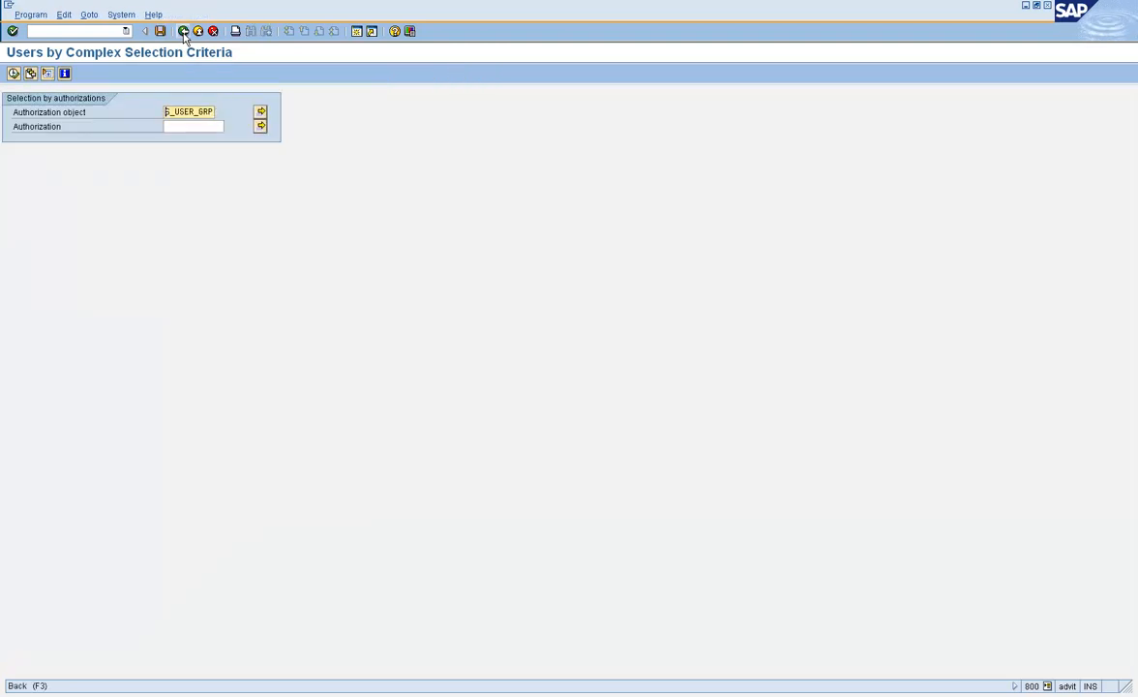
{"action": "left_click", "coordinate": [182, 32]}
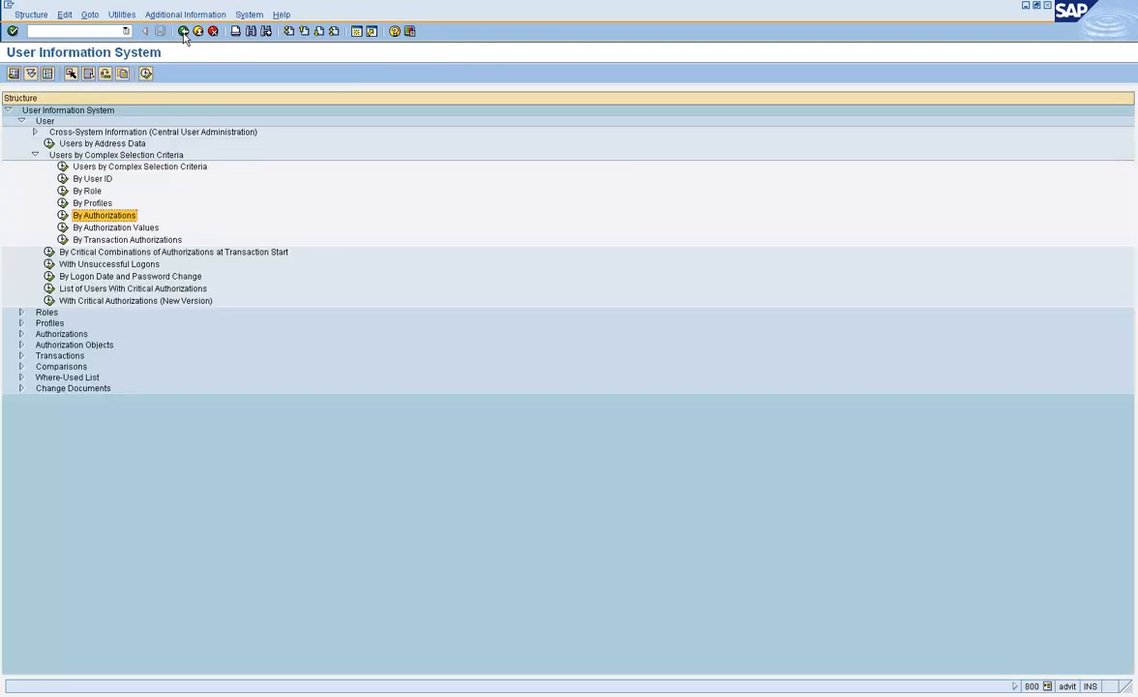
{"action": "left_click", "coordinate": [98, 228]}
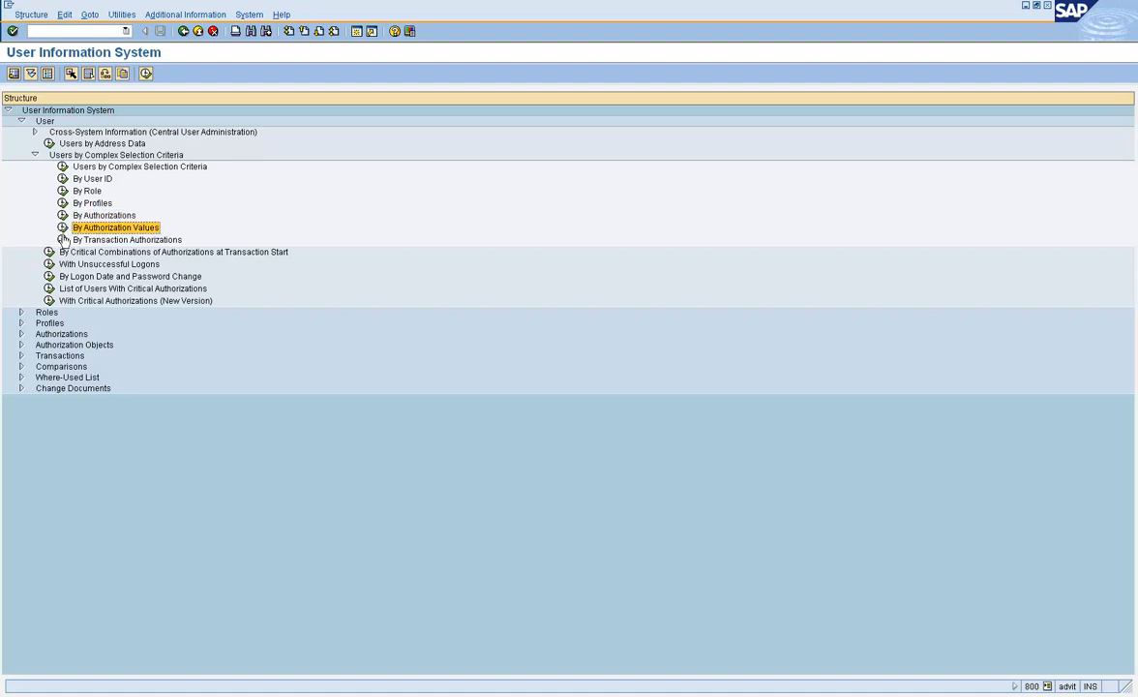
{"action": "left_click", "coordinate": [63, 228]}
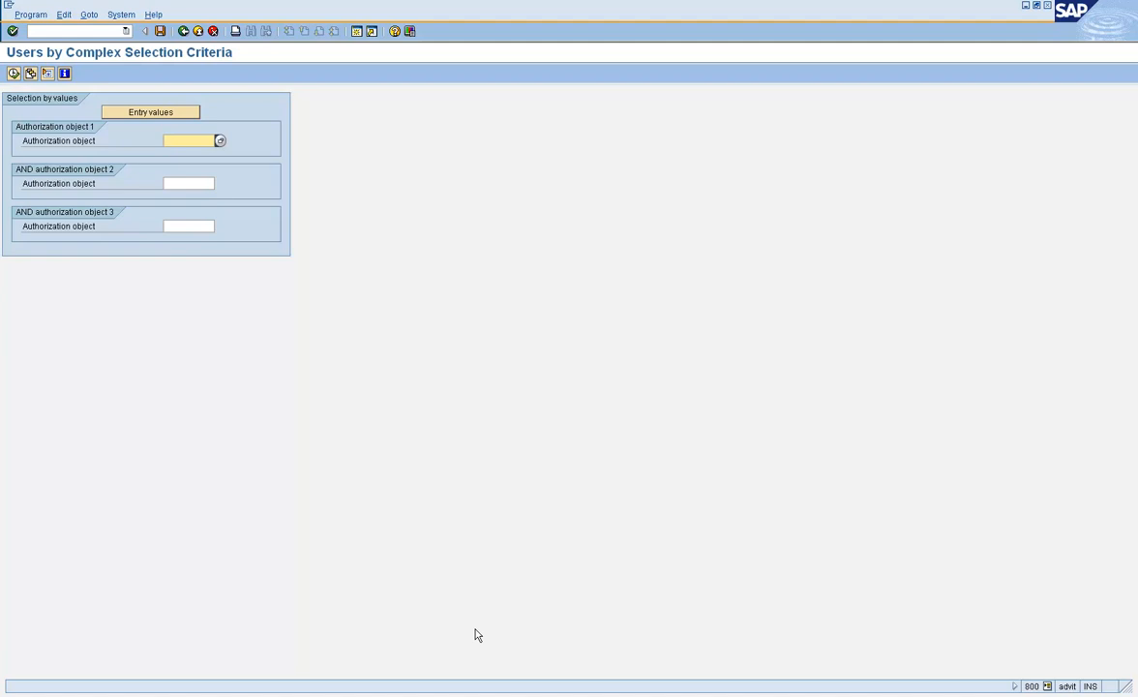
- Enter S_TCODE as authorization object 1 with the transaction code value SU01
{"action": "type", "text": "s"}
{"action": "key", "text": "BackSpace"}
{"action": "left_click", "coordinate": [82, 143]}
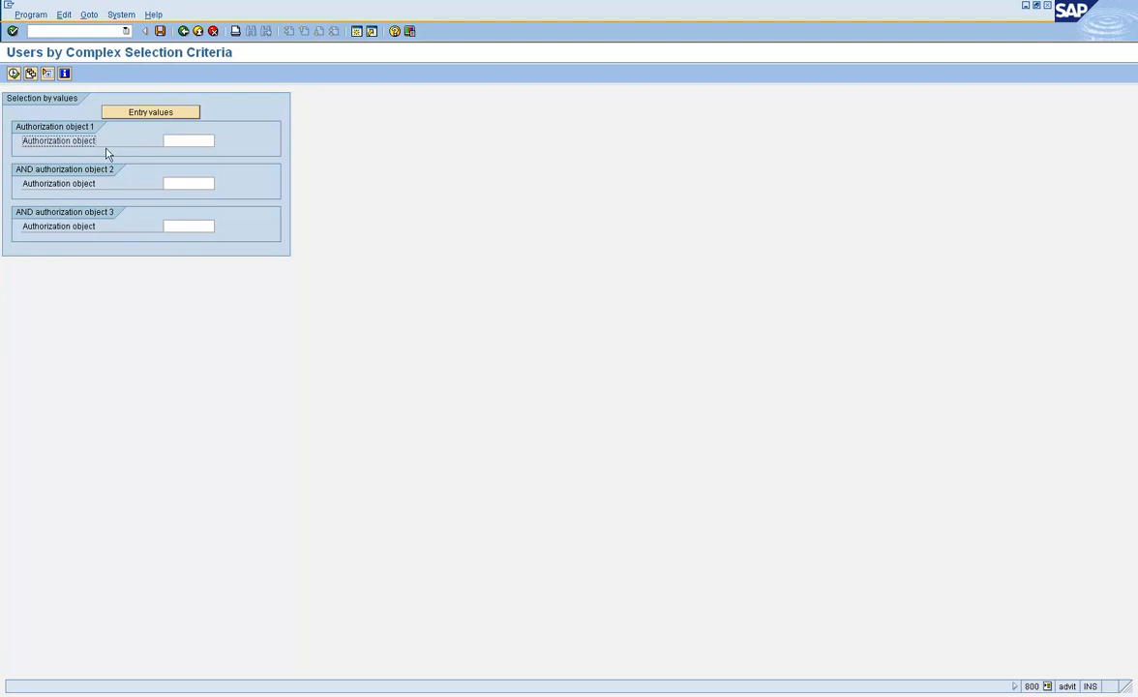
{"action": "left_click", "coordinate": [179, 142]}
{"action": "type", "text": "s"}
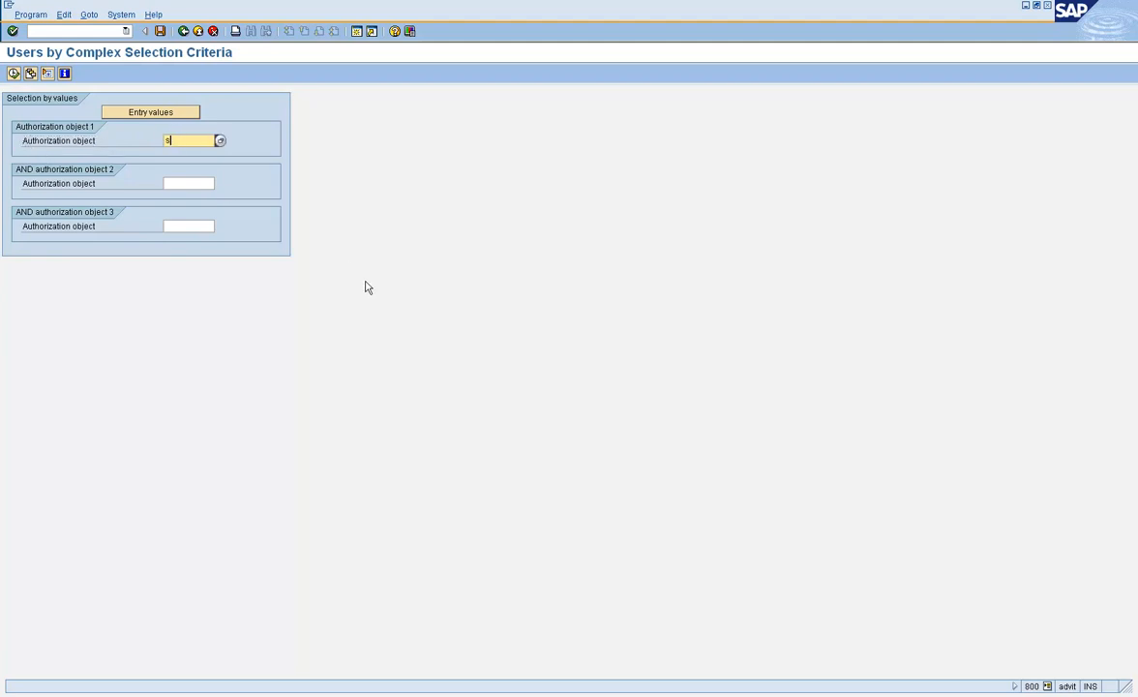
{"action": "type", "text": "_tcode"}
{"action": "key", "text": "Return"}
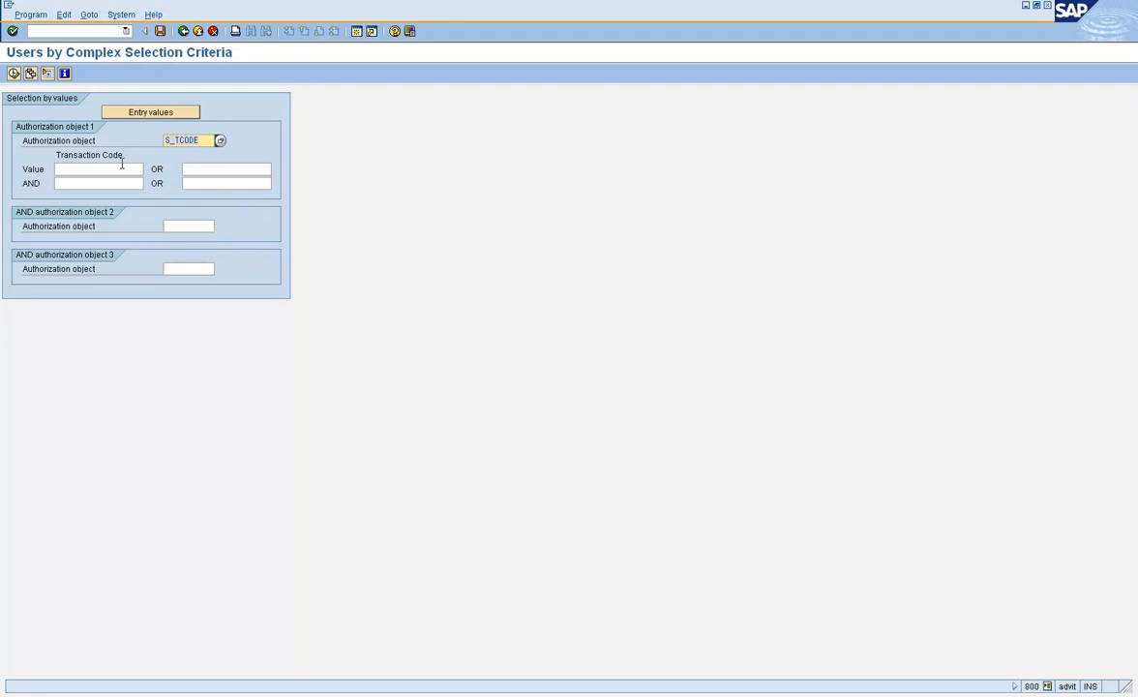
{"action": "left_click", "coordinate": [57, 168]}
{"action": "type", "text": "SU01"}
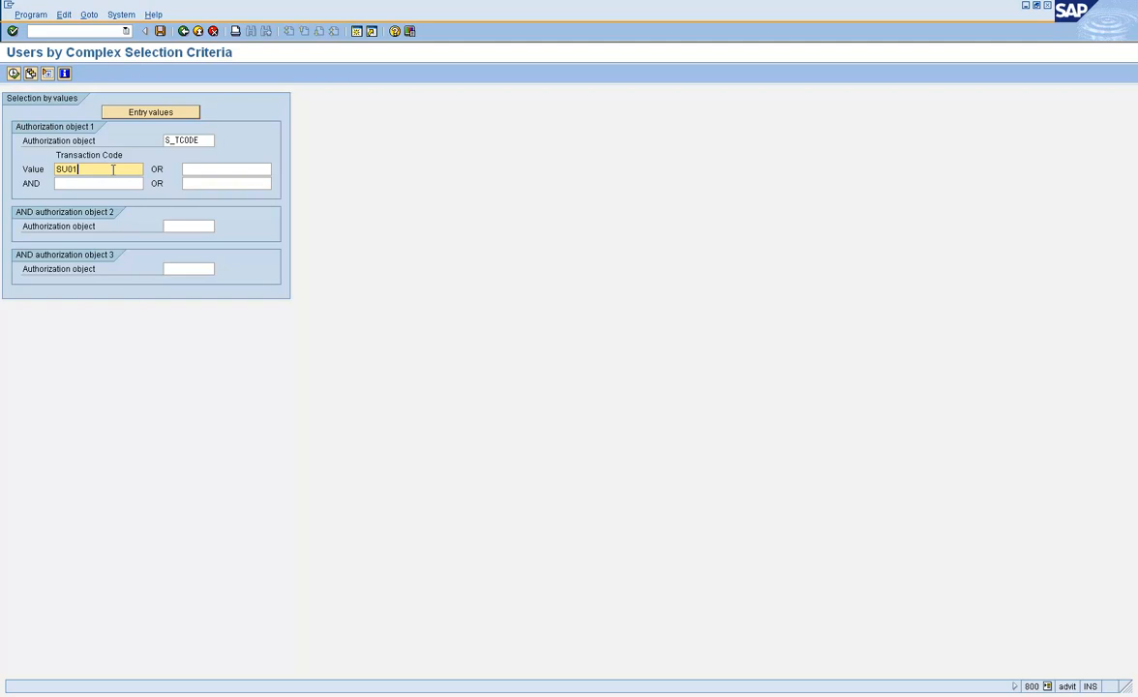
- Enter S_USER_GRP as authorization object 2 with the activity value 01
{"action": "left_click", "coordinate": [192, 224]}
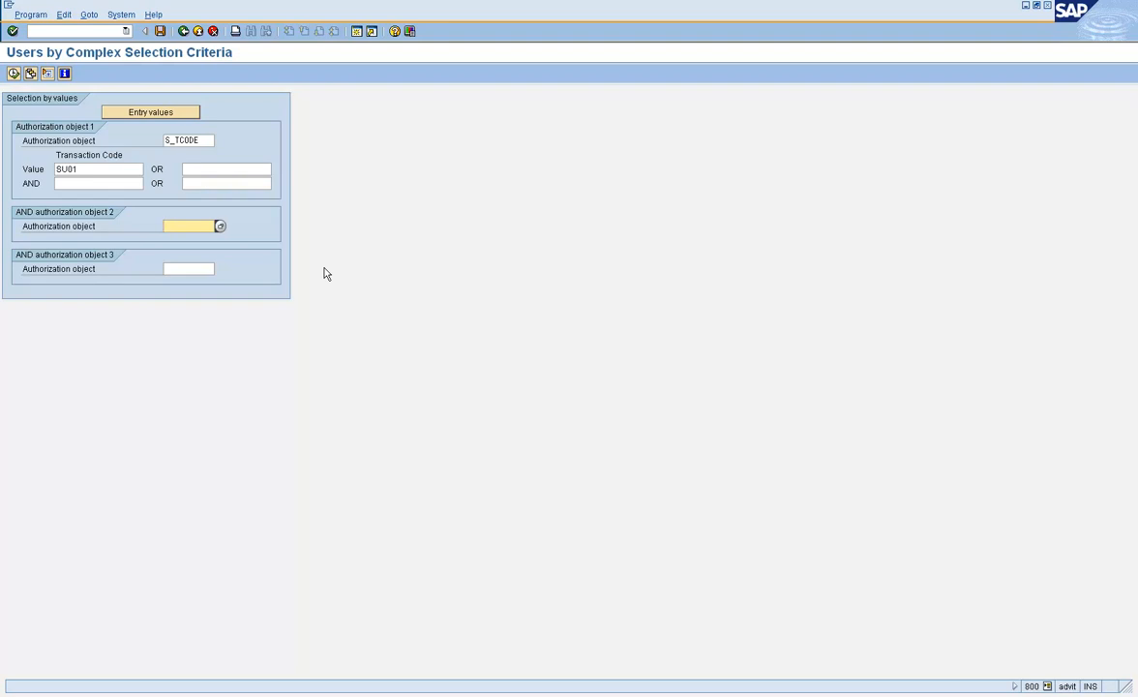
{"action": "type", "text": "s_user_grp"}
{"action": "key", "text": "Return"}
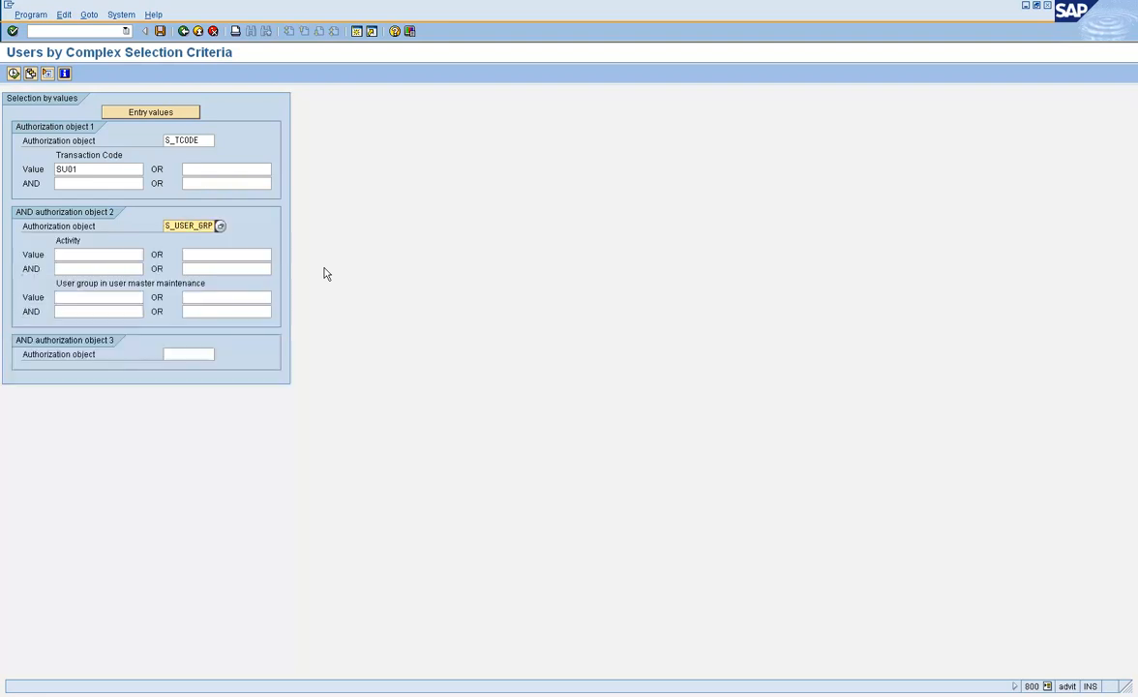
{"action": "left_click", "coordinate": [121, 256]}
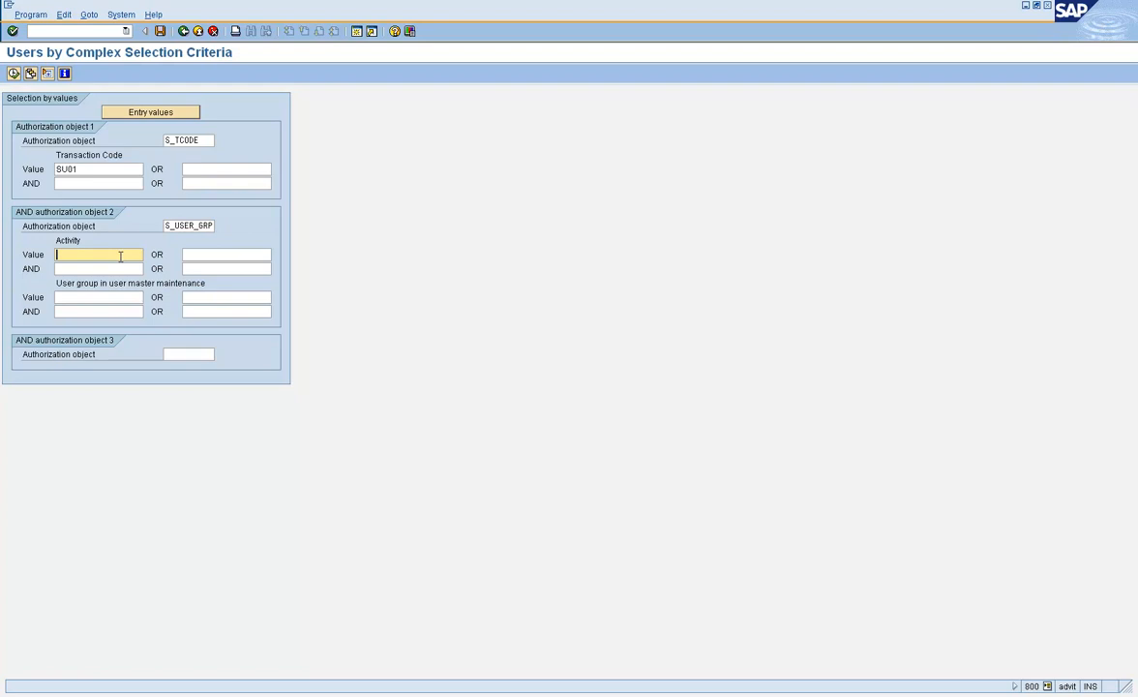
{"action": "left_click", "coordinate": [210, 225]}
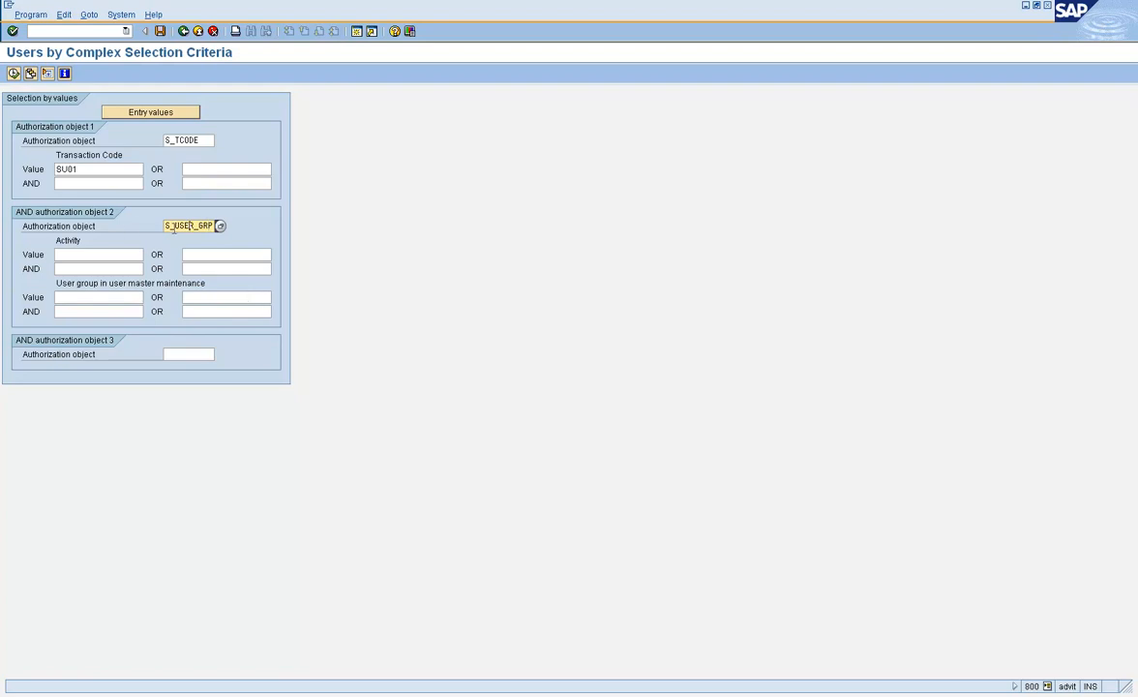
{"action": "left_click", "coordinate": [105, 252]}
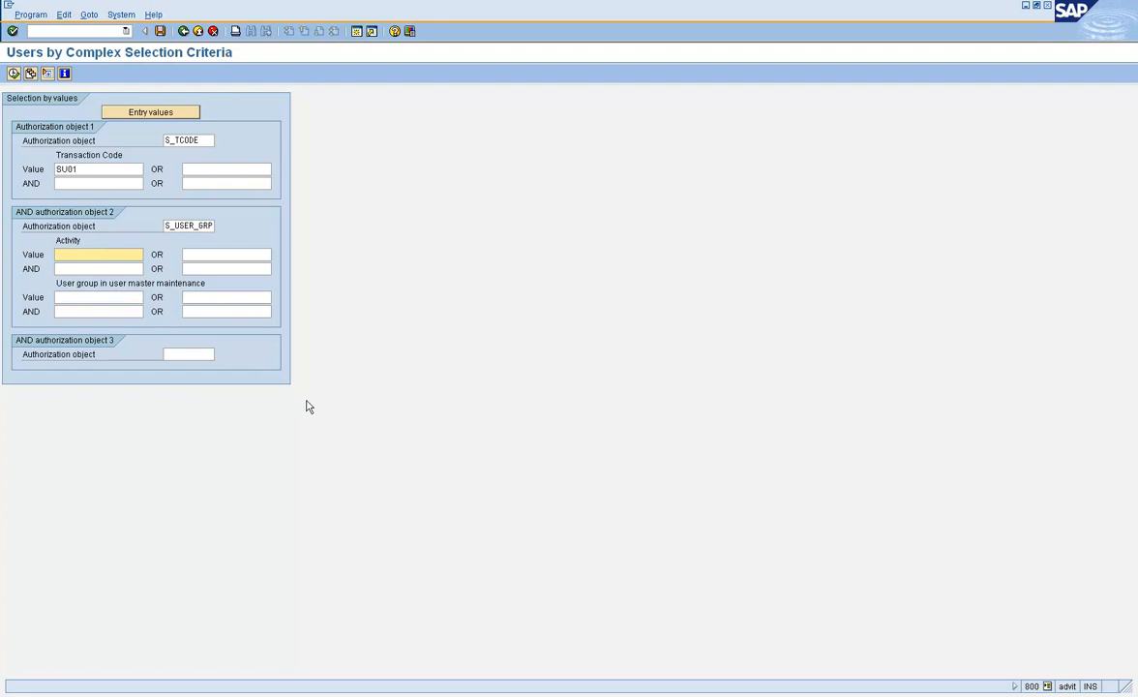
{"action": "type", "text": "01"}
{"action": "left_click", "coordinate": [215, 256]}
{"action": "left_click", "coordinate": [113, 254]}
{"action": "left_click", "coordinate": [189, 225]}
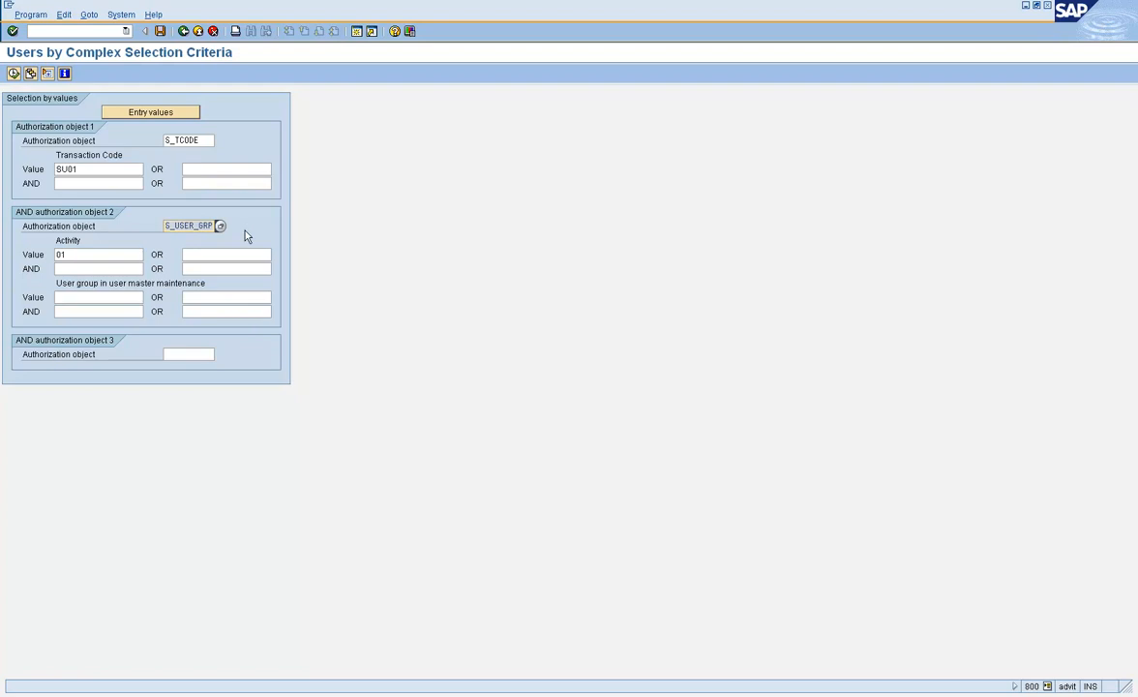
{"action": "left_click", "coordinate": [87, 254]}
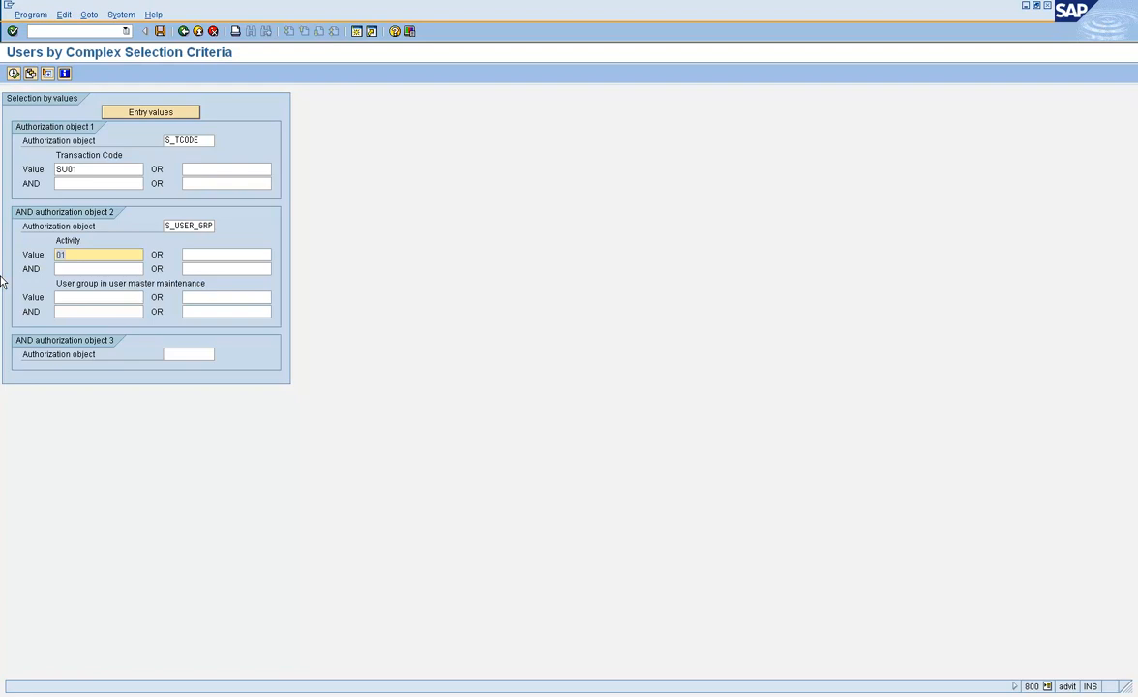
{"action": "left_click", "coordinate": [183, 140]}
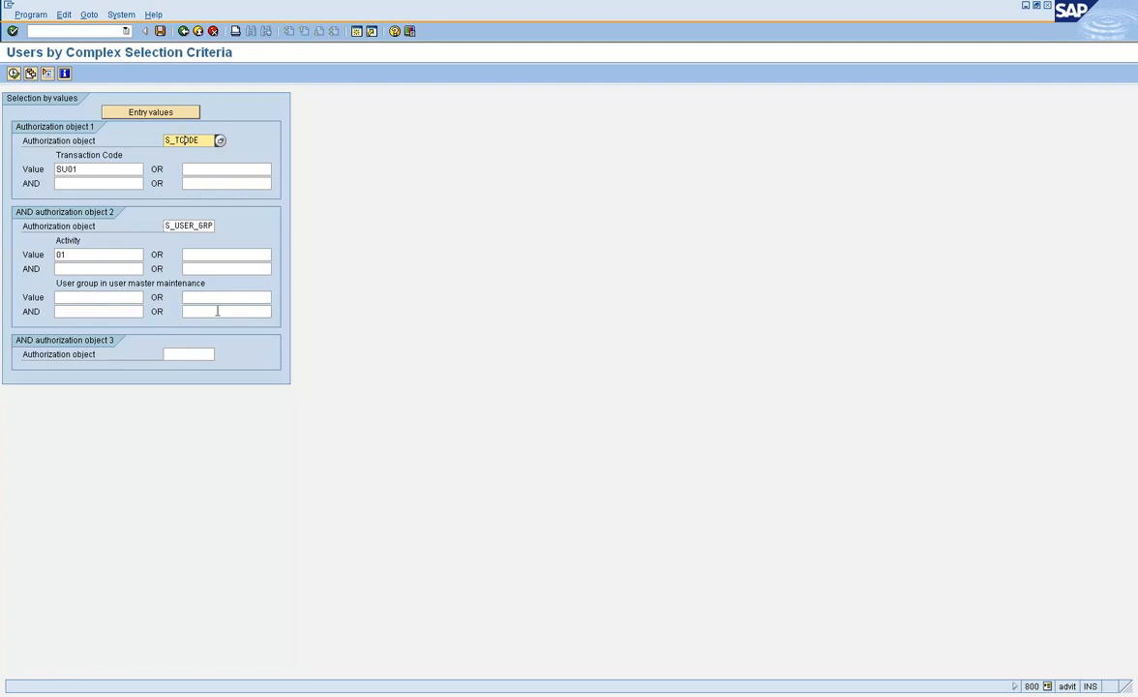
- Enter S_USER_AGR as authorization object 3 and load its value fields
{"action": "left_click", "coordinate": [193, 352]}
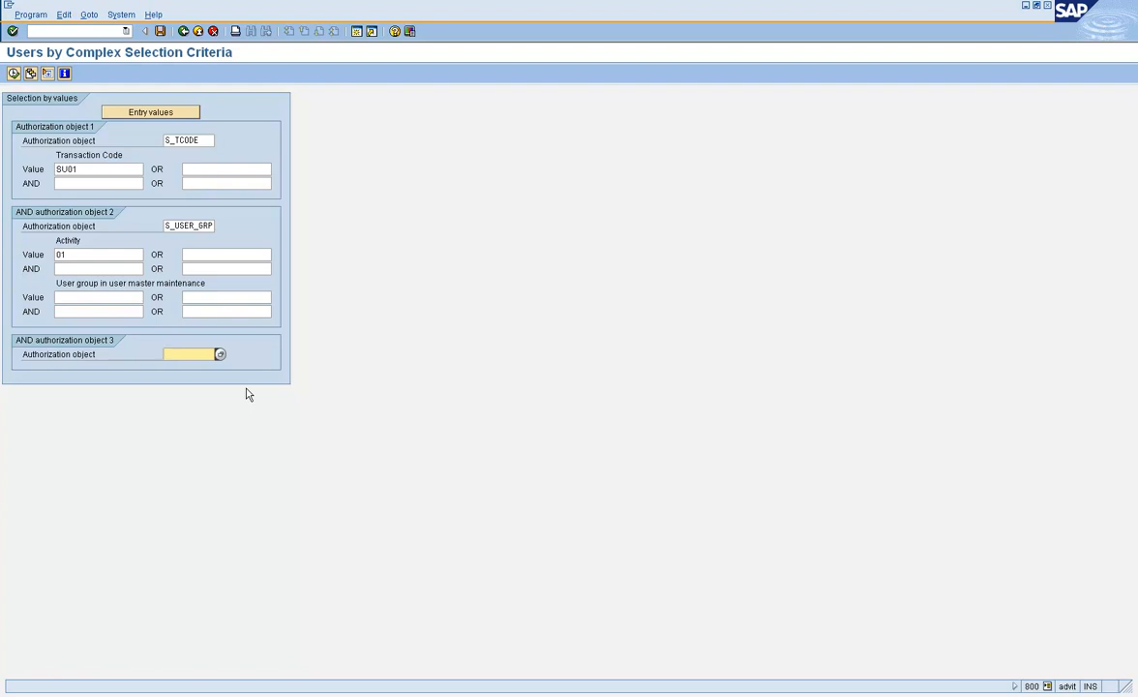
{"action": "type", "text": "S_U"}
{"action": "key", "text": "BackSpace"}
{"action": "key", "text": "BackSpace"}
{"action": "type", "text": "0"}
{"action": "key", "text": "BackSpace"}
{"action": "type", "text": "_user_agr"}
{"action": "key", "text": "Return"}
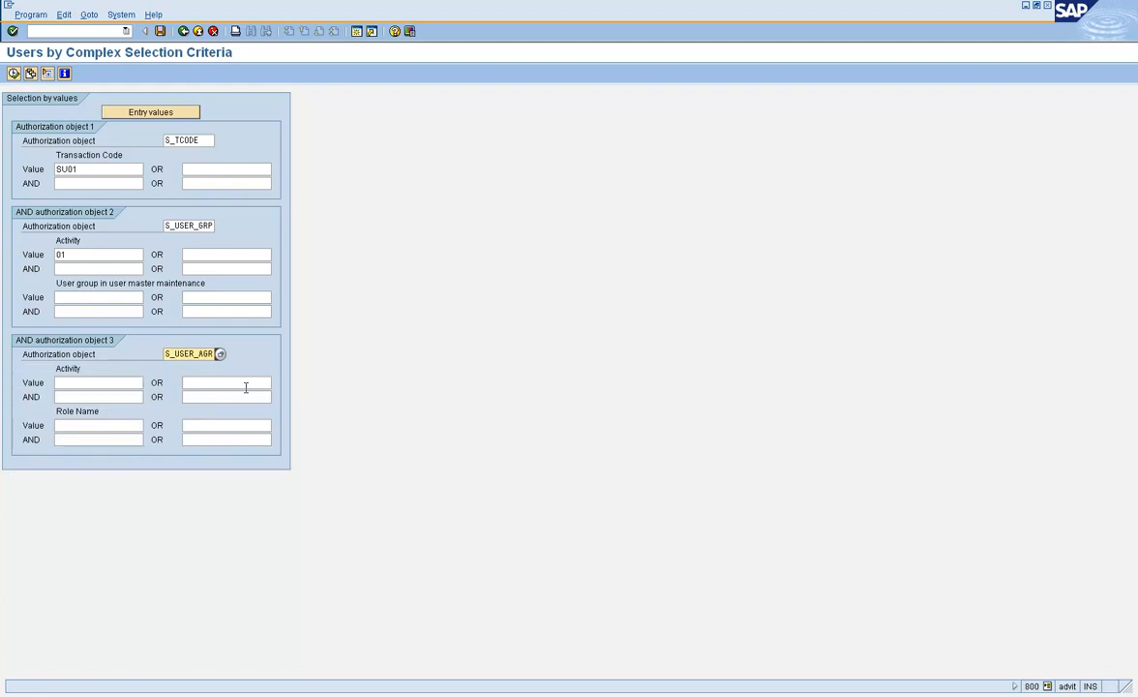
- Set the activity of S_USER_AGR to 02 or 22, leaving the role name empty
{"action": "left_click", "coordinate": [106, 380]}
{"action": "type", "text": "02"}
{"action": "key", "text": "Tab"}
{"action": "type", "text": "22"}
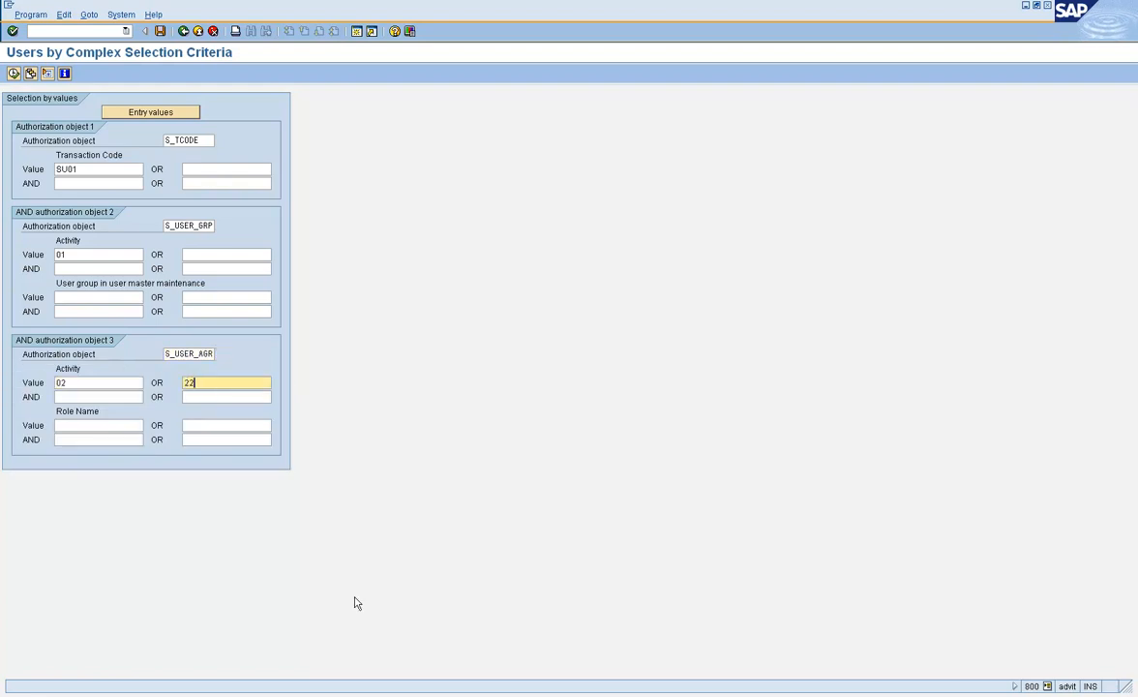
{"action": "key", "text": "Tab"}
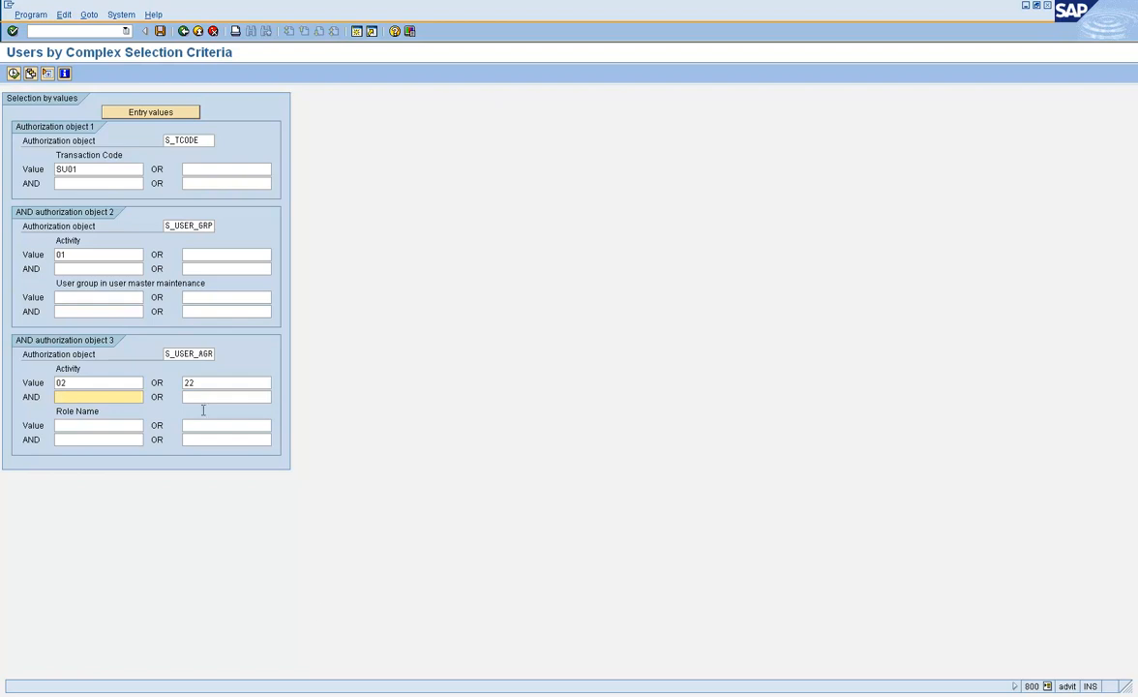
{"action": "key", "text": "shift+Tab"}
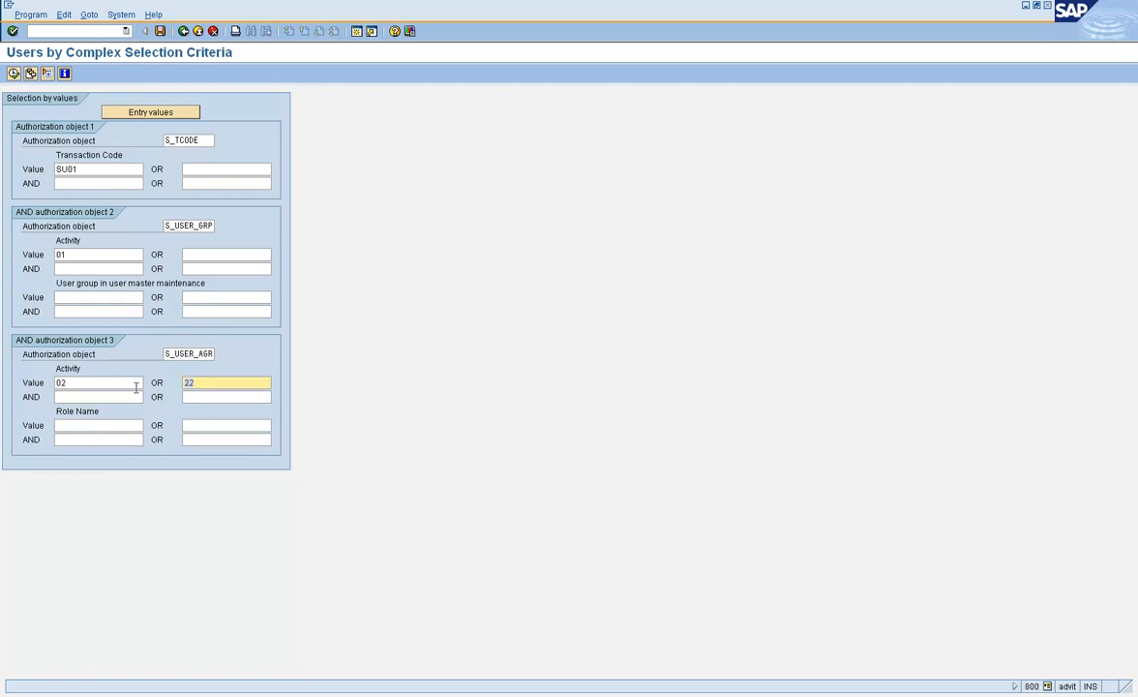
{"action": "left_click", "coordinate": [101, 426]}
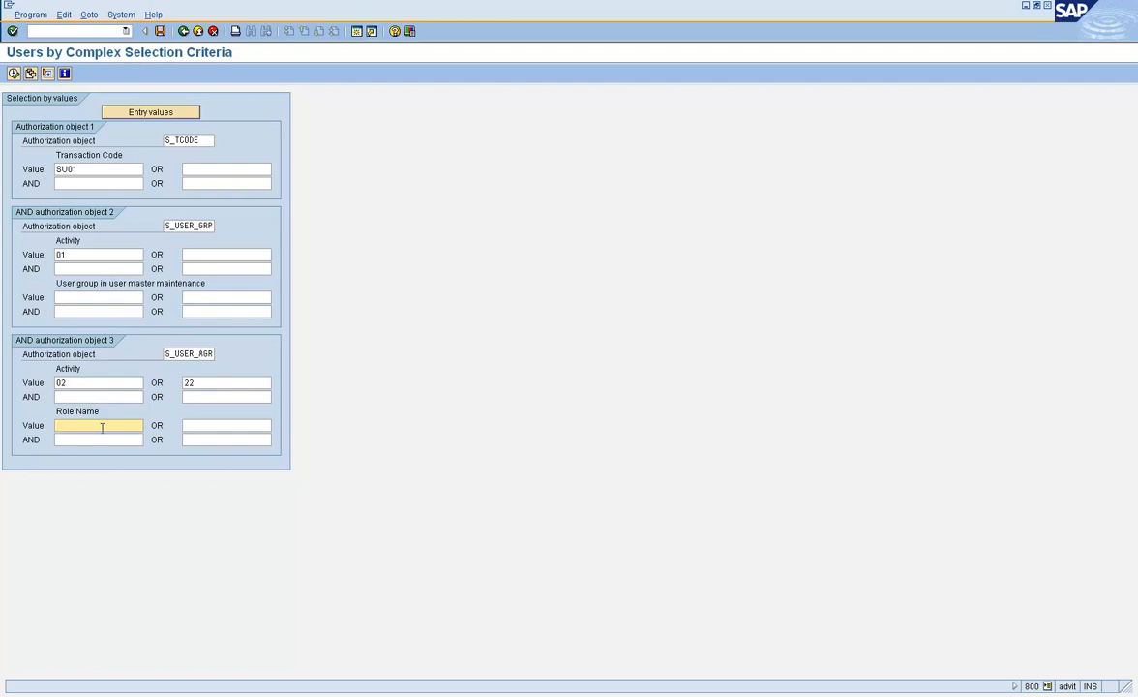
{"action": "left_click", "coordinate": [185, 355]}
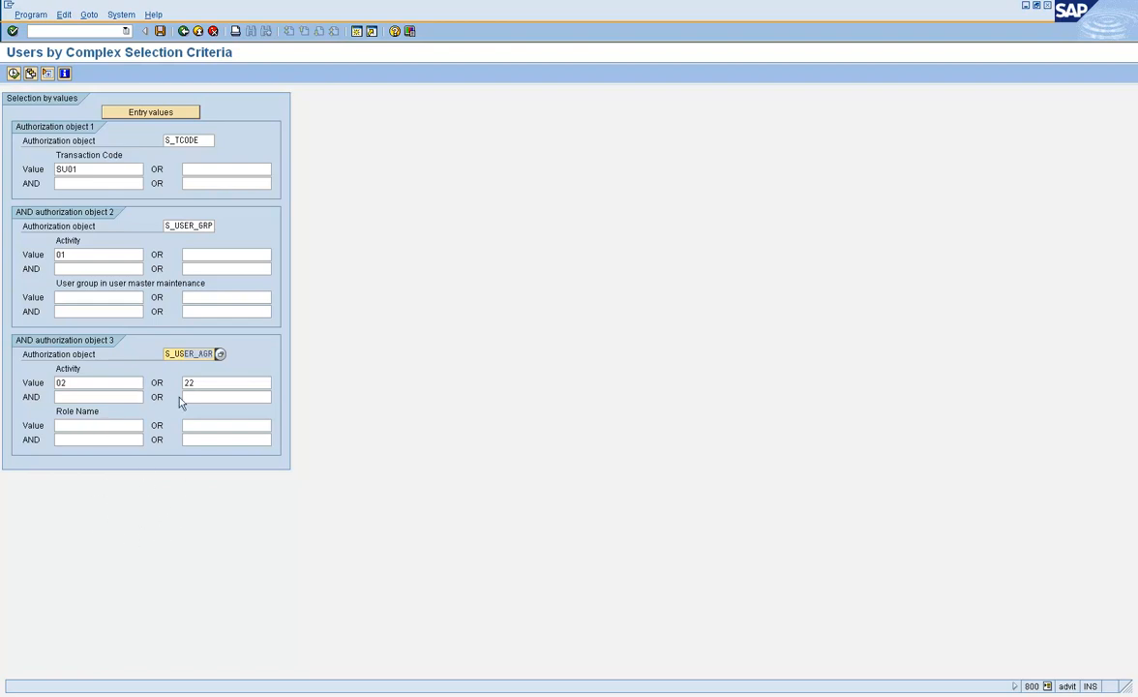
{"action": "left_click", "coordinate": [206, 383]}
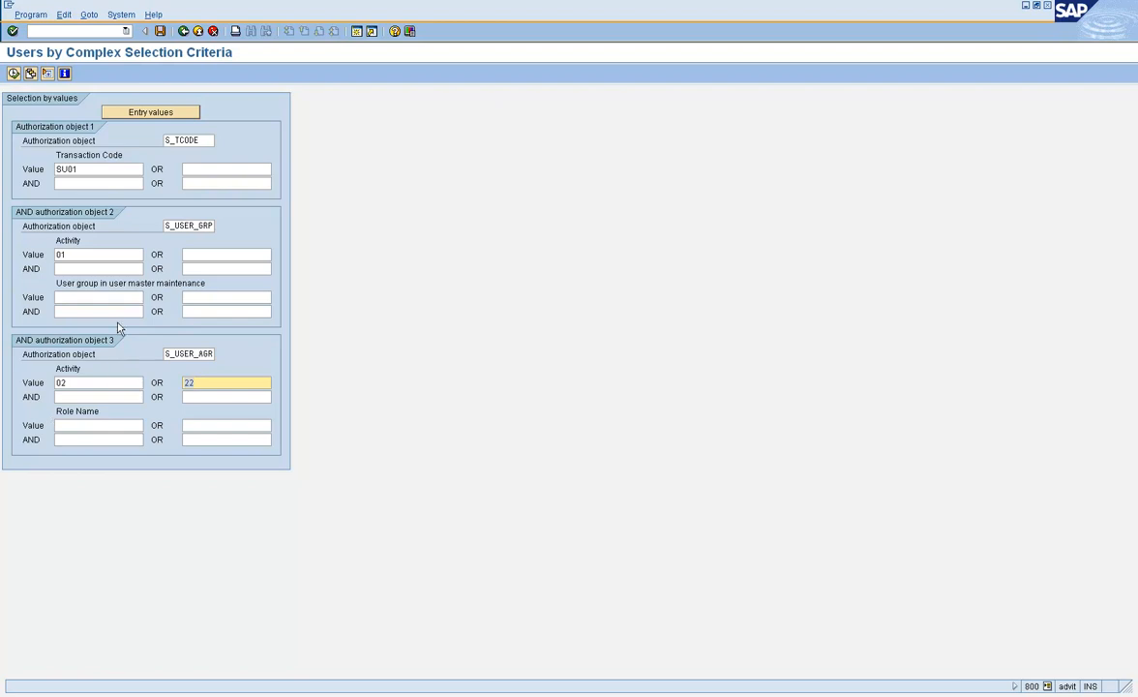
- Clear authorization objects 2 and 3 together with their activity values, keeping only S_TCODE with SU01
{"action": "left_click", "coordinate": [96, 254]}
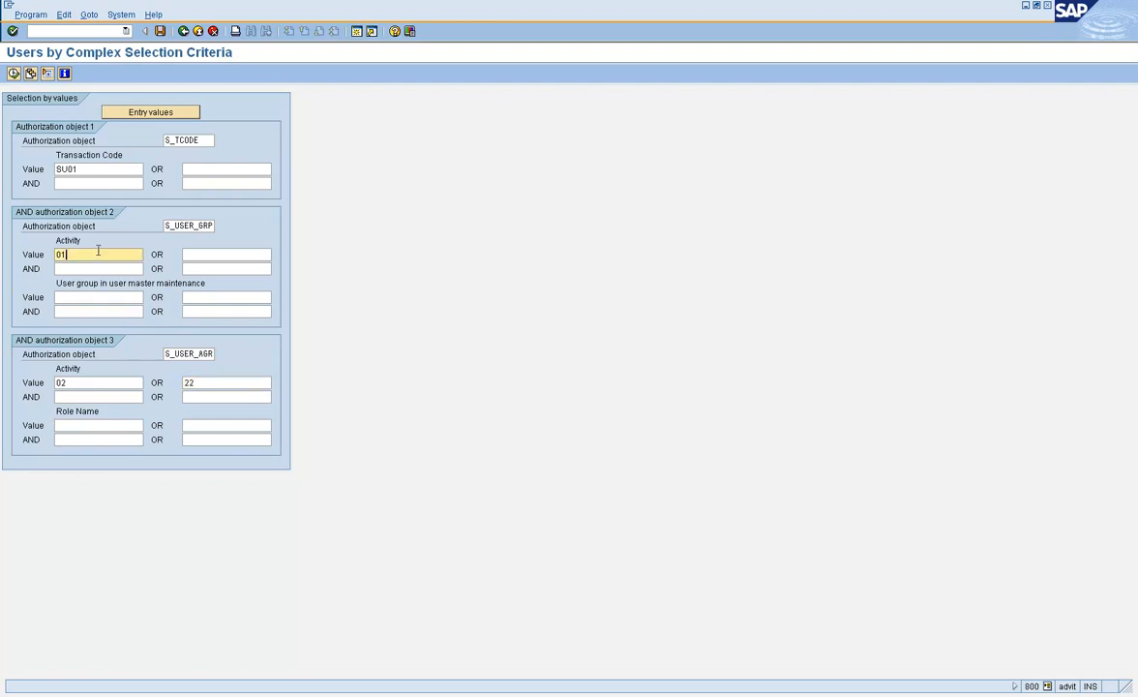
{"action": "left_click_drag", "start_coordinate": [167, 224], "coordinate": [309, 315]}
{"action": "key", "text": "Delete"}
{"action": "key", "text": "Tab"}
{"action": "key", "text": "Tab"}
{"action": "key", "text": "shift+Tab"}
{"action": "key", "text": "Delete"}
{"action": "key", "text": "Tab"}
{"action": "key", "text": "Tab"}
{"action": "key", "text": "Tab"}
{"action": "key", "text": "Tab"}
{"action": "key", "text": "Tab"}
{"action": "key", "text": "Tab"}
{"action": "key", "text": "Tab"}
{"action": "key", "text": "Tab"}
{"action": "key", "text": "Tab"}
{"action": "key", "text": "shift+Tab"}
{"action": "key", "text": "Delete"}
{"action": "key", "text": "Tab"}
{"action": "key", "text": "Tab"}
{"action": "key", "text": "shift+Tab"}
{"action": "key", "text": "Delete"}
{"action": "key", "text": "Tab"}
{"action": "key", "text": "Delete"}
{"action": "key", "text": "Return"}
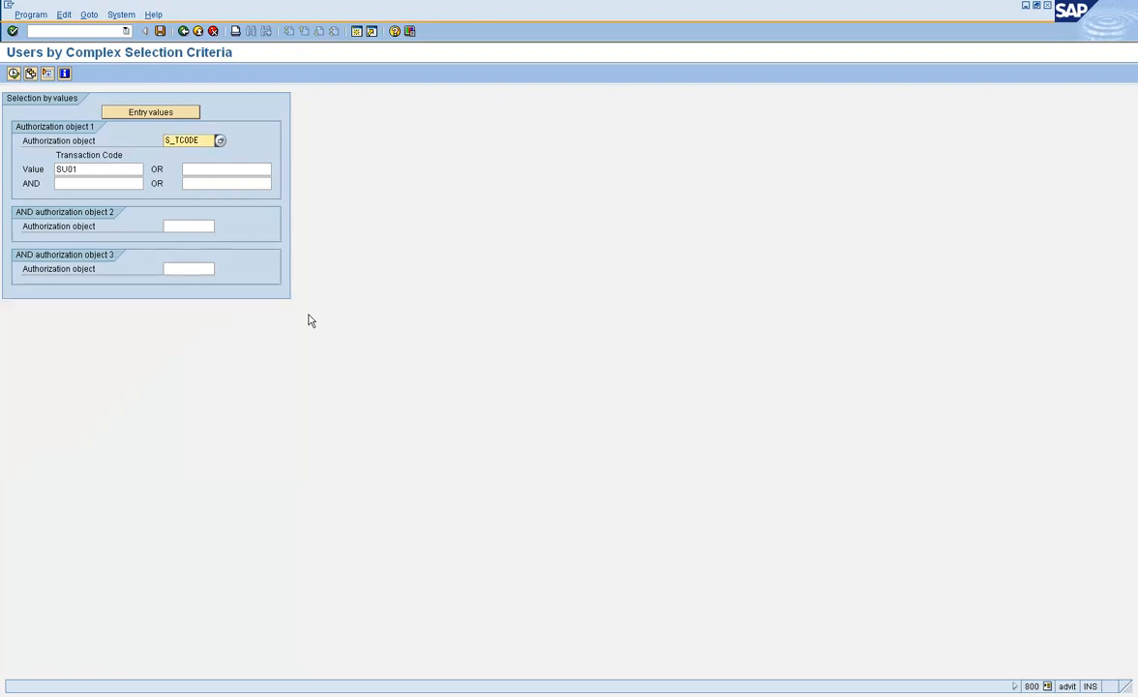
- Run the report for S_TCODE with SU01 alone and return to the selection criteria
{"action": "left_click", "coordinate": [14, 73]}
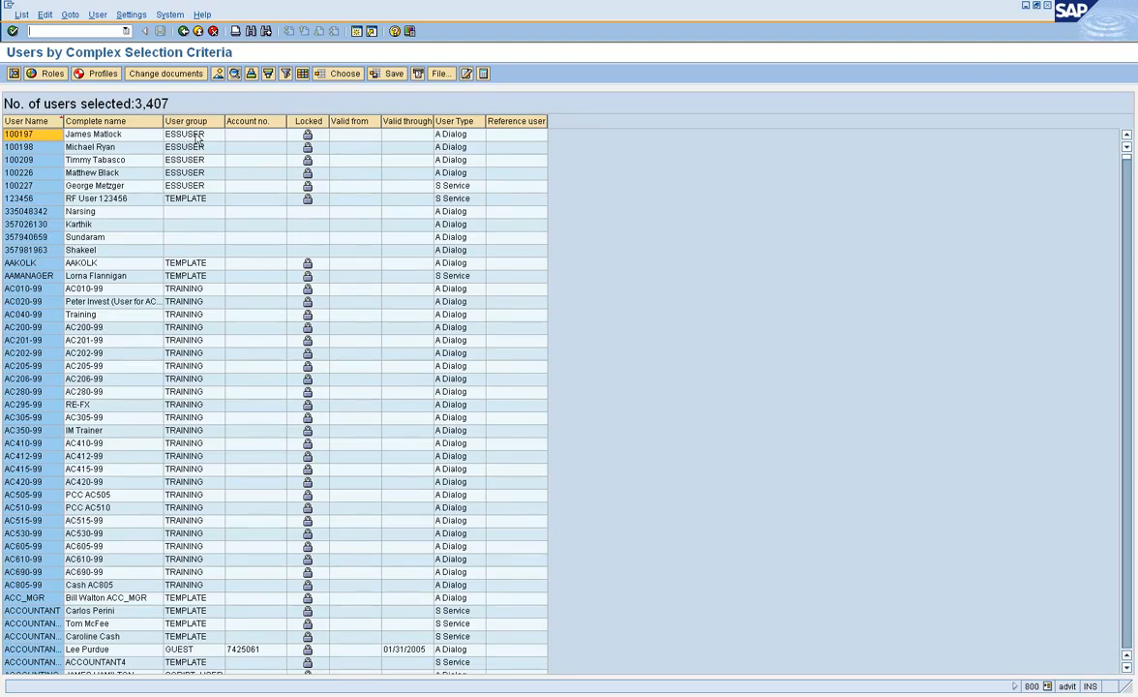
{"action": "left_click", "coordinate": [213, 31]}
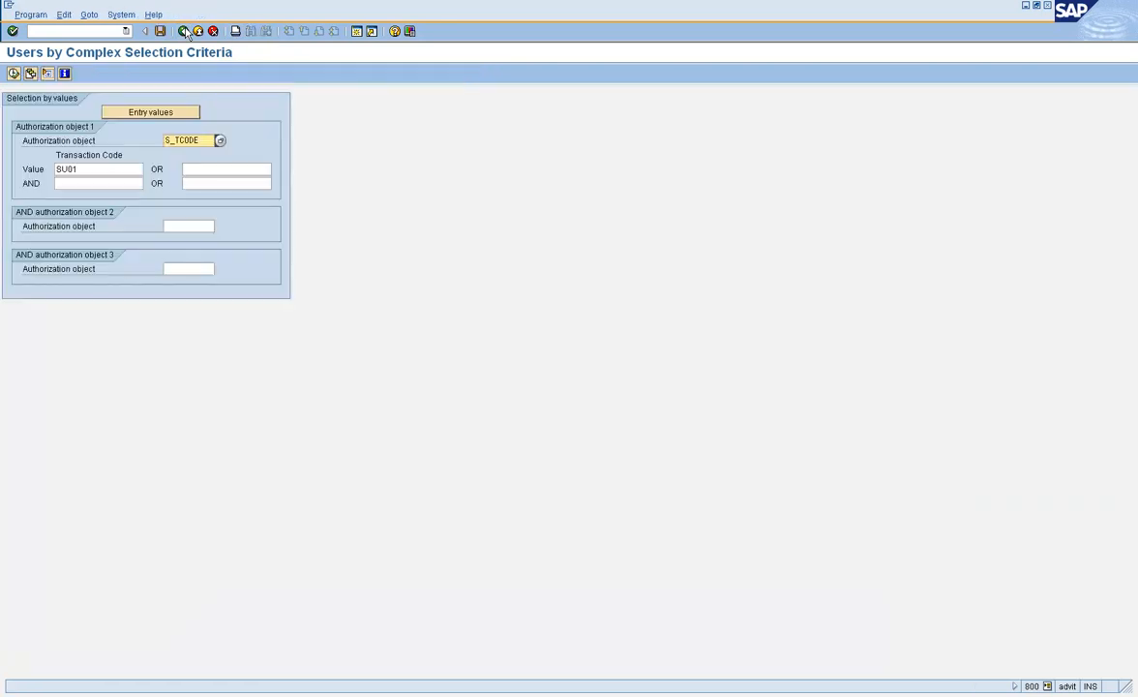
- Run the report with S_USER_GRP, activity 01, added as authorization object 2, and return to the selection criteria
{"action": "left_click", "coordinate": [189, 228]}
{"action": "type", "text": "\\"}
{"action": "key", "text": "BackSpace"}
{"action": "key", "text": "BackSpace"}
{"action": "key", "text": "Down"}
{"action": "key", "text": "Return"}
{"action": "key", "text": "Return"}
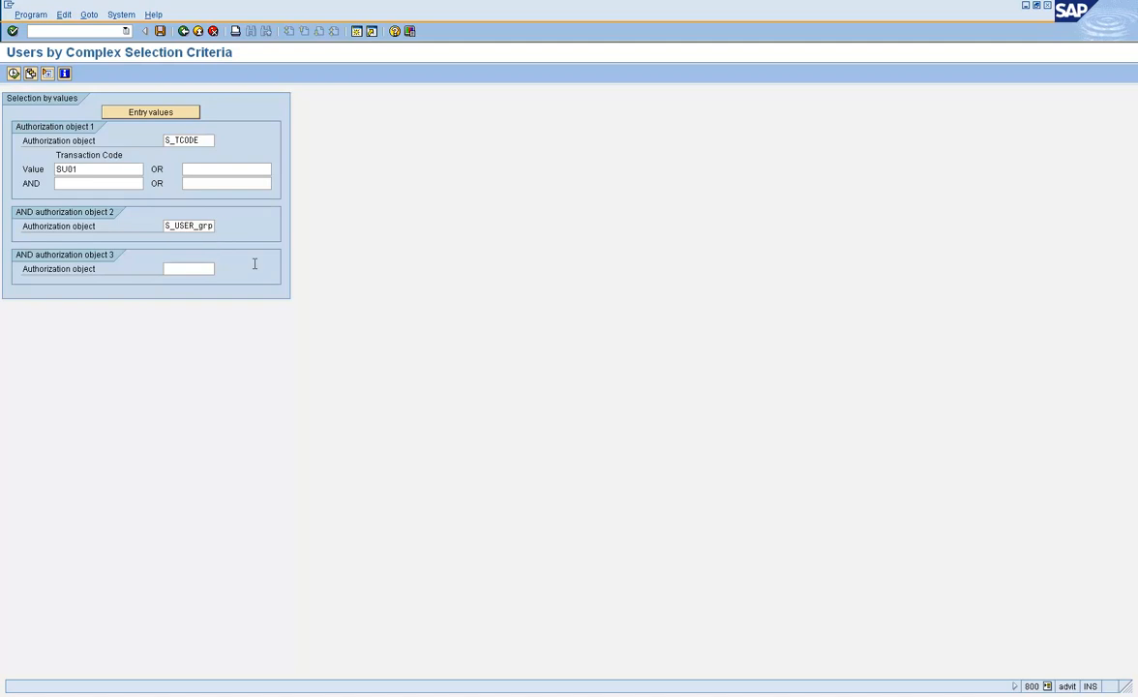
{"action": "left_click", "coordinate": [127, 253]}
{"action": "type", "text": "01"}
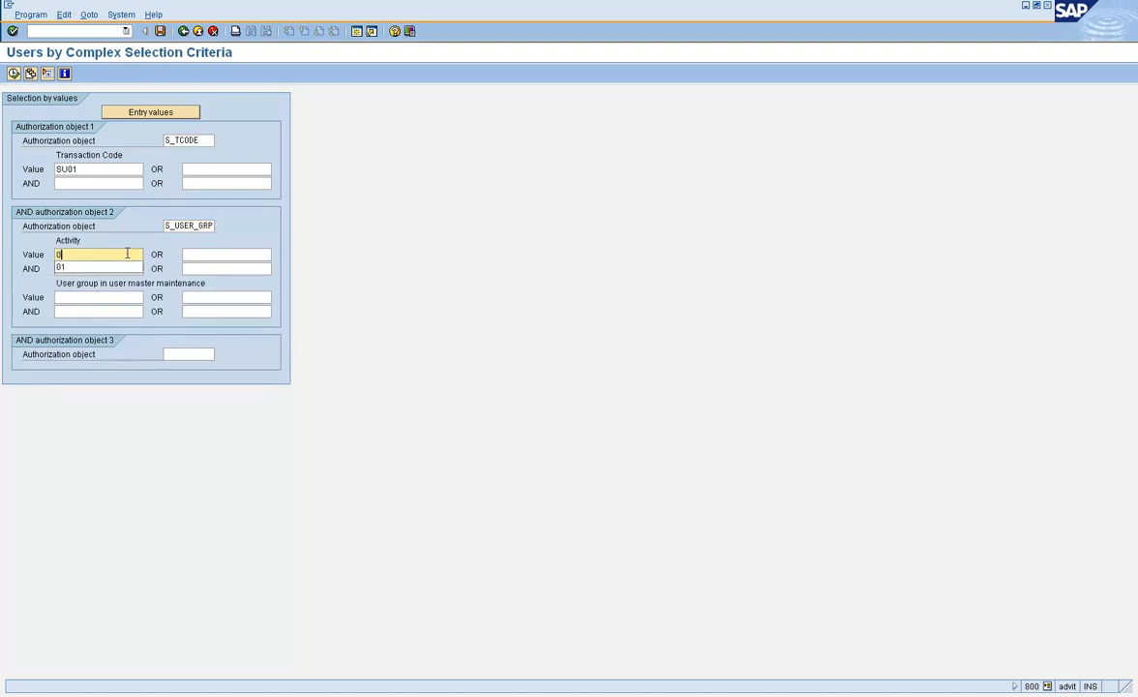
{"action": "left_click", "coordinate": [14, 73]}
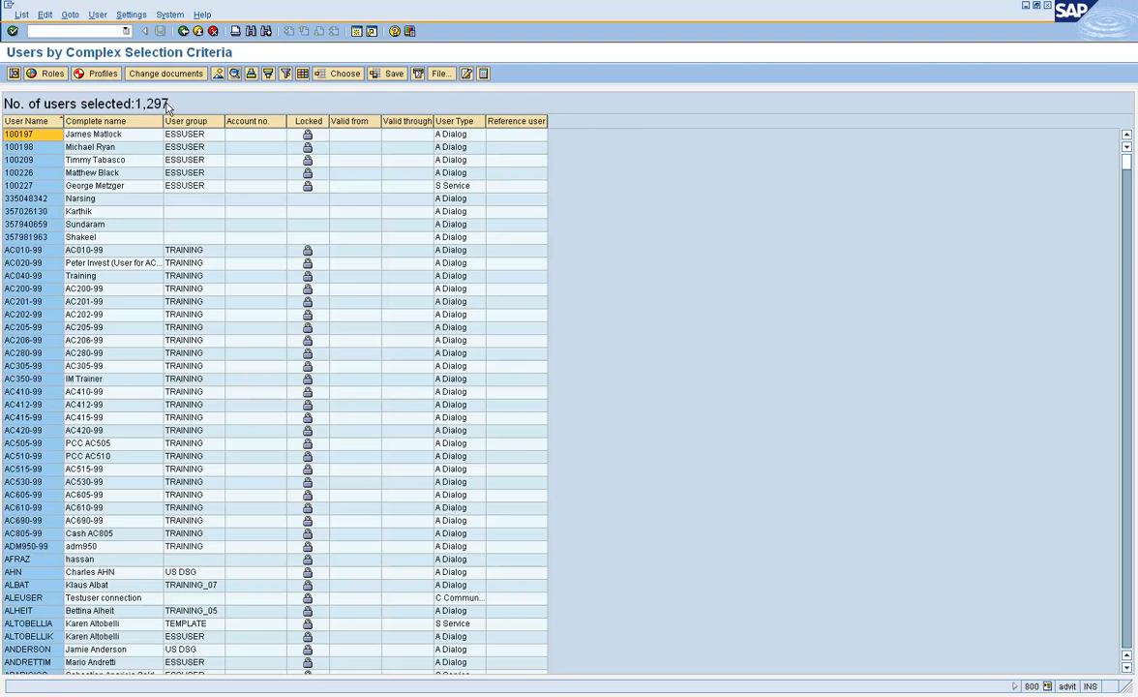
{"action": "left_click", "coordinate": [182, 31]}
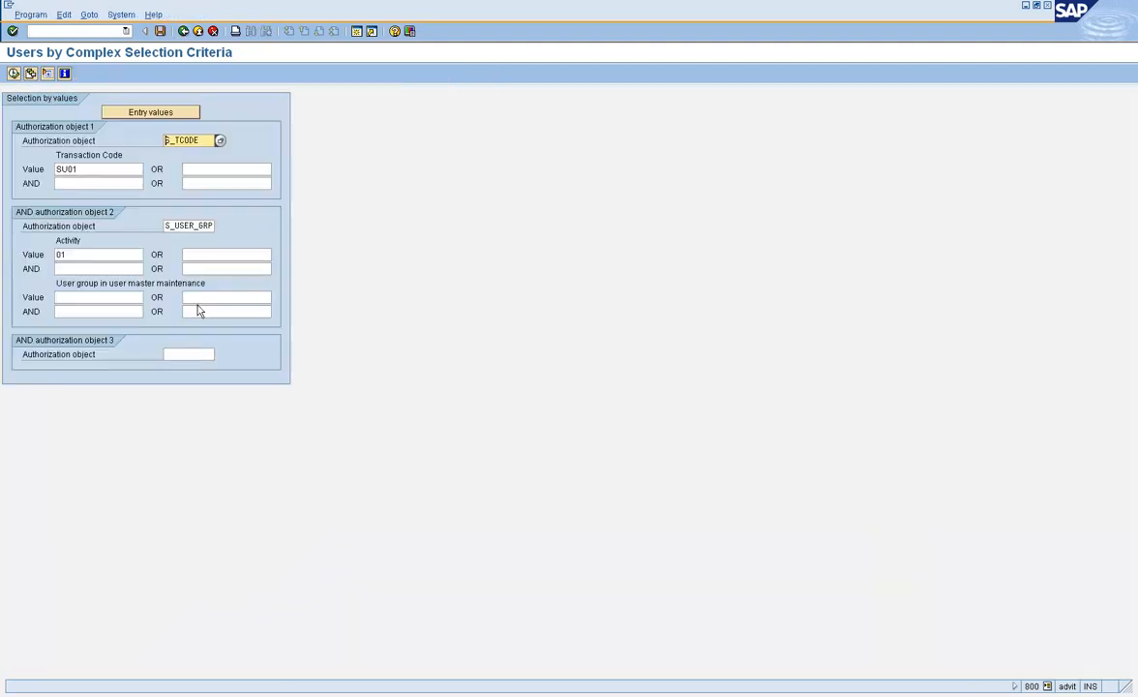
- Run the report with S_USER_AGR, activity 22, added as authorization object 3, and return to the User Information System tree
{"action": "left_click", "coordinate": [175, 355]}
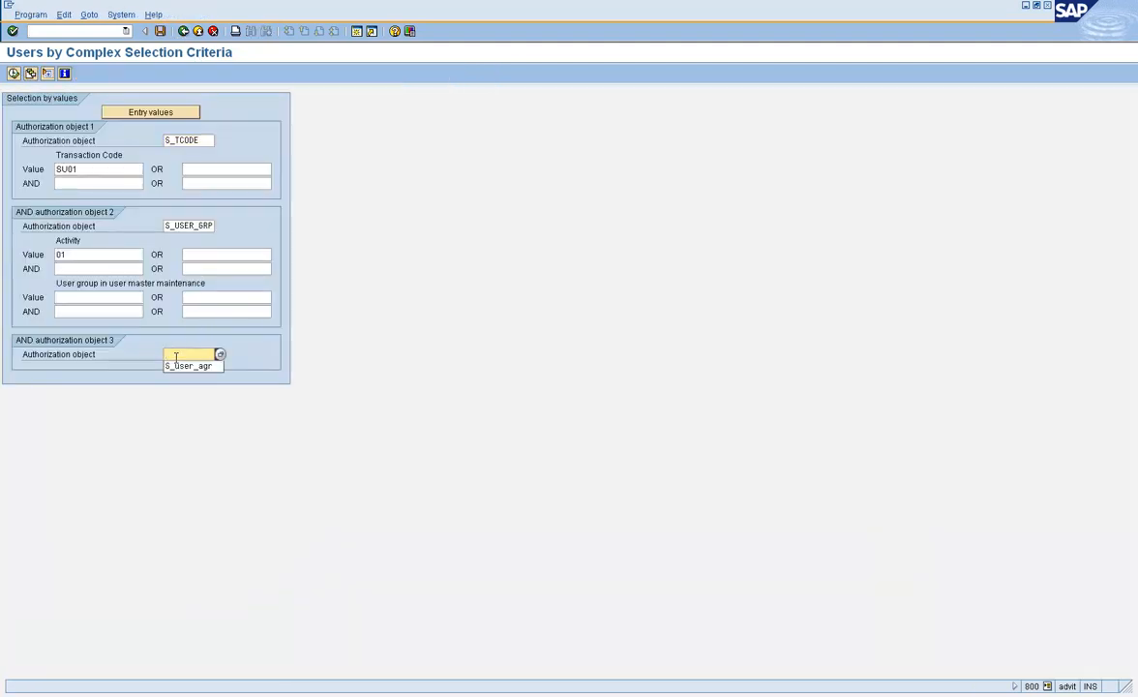
{"action": "left_click", "coordinate": [187, 366]}
{"action": "key", "text": "Return"}
{"action": "left_click", "coordinate": [100, 382]}
{"action": "type", "text": "22"}
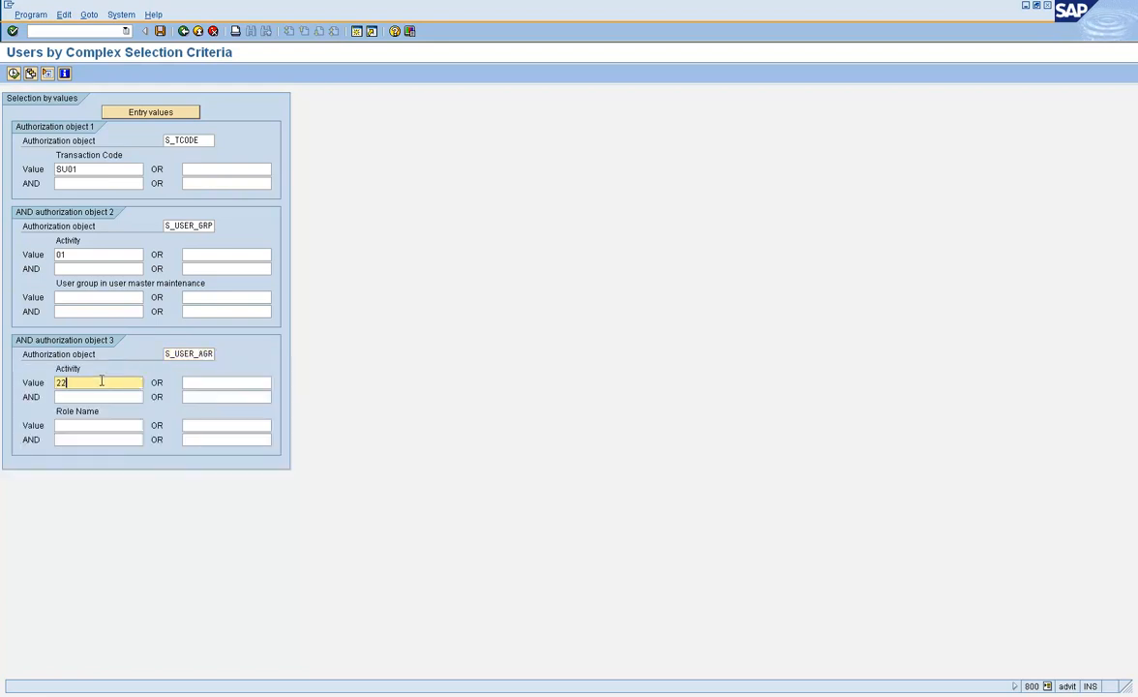
{"action": "left_click", "coordinate": [14, 73]}
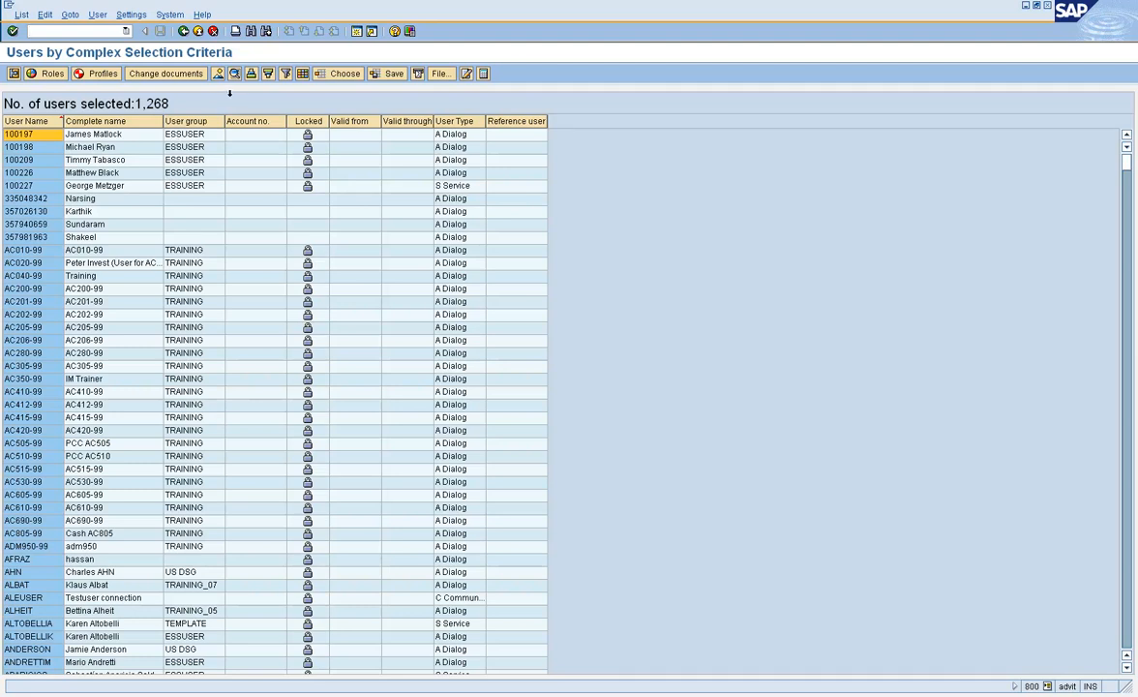
{"action": "left_click", "coordinate": [194, 33]}
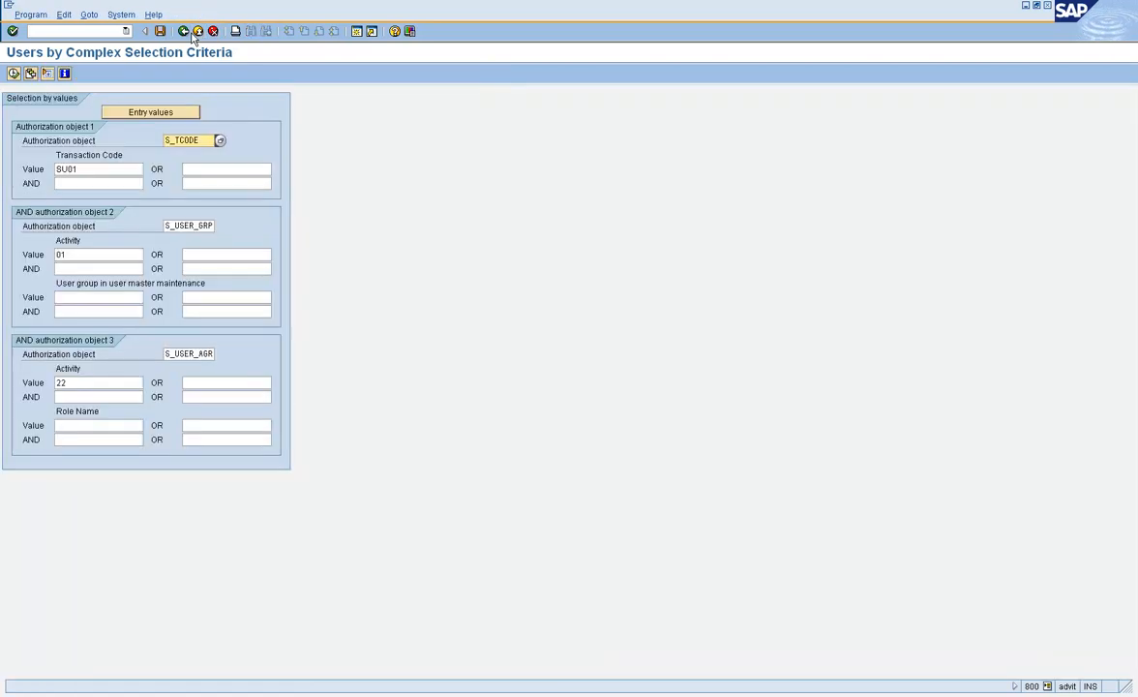
{"action": "left_click", "coordinate": [194, 33]}
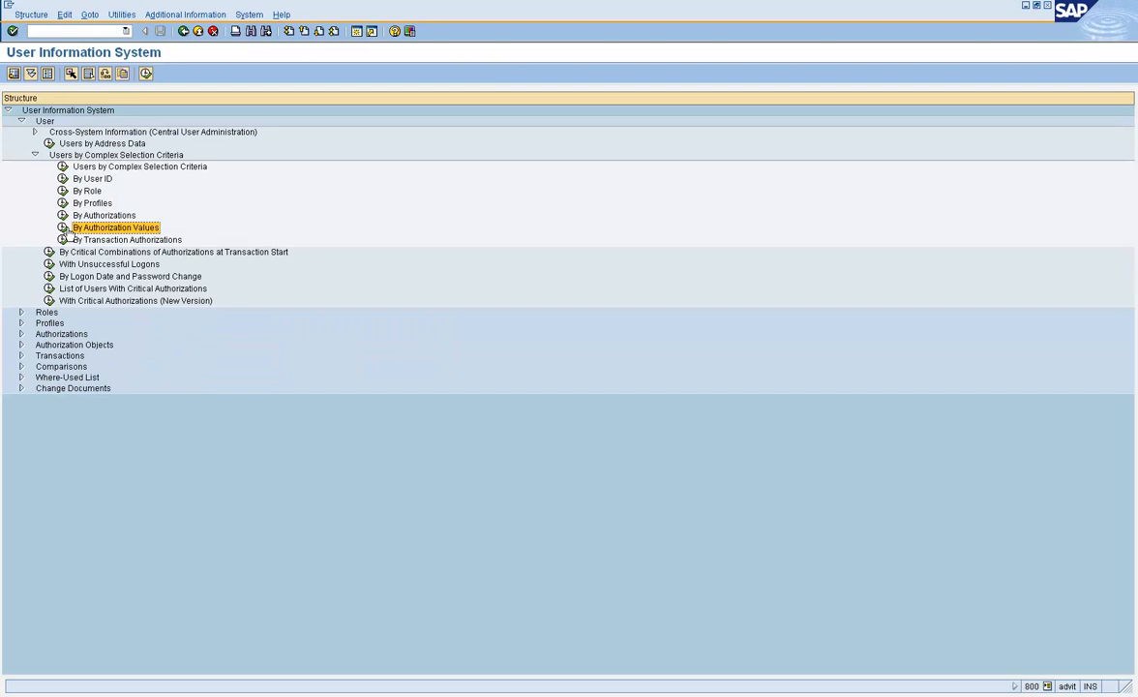
- Open the By Authorization Values report and set authorization object 1 to S_TCODE with transaction code SE16 or SM30
{"action": "left_click", "coordinate": [63, 228]}
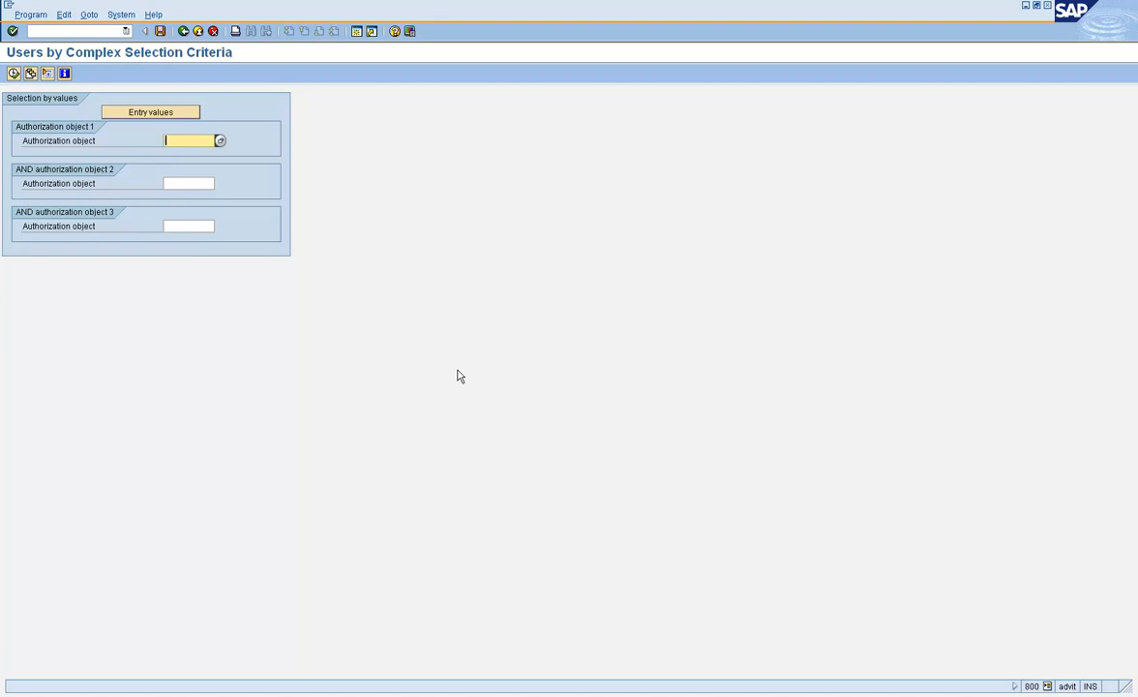
{"action": "type", "text": "s"}
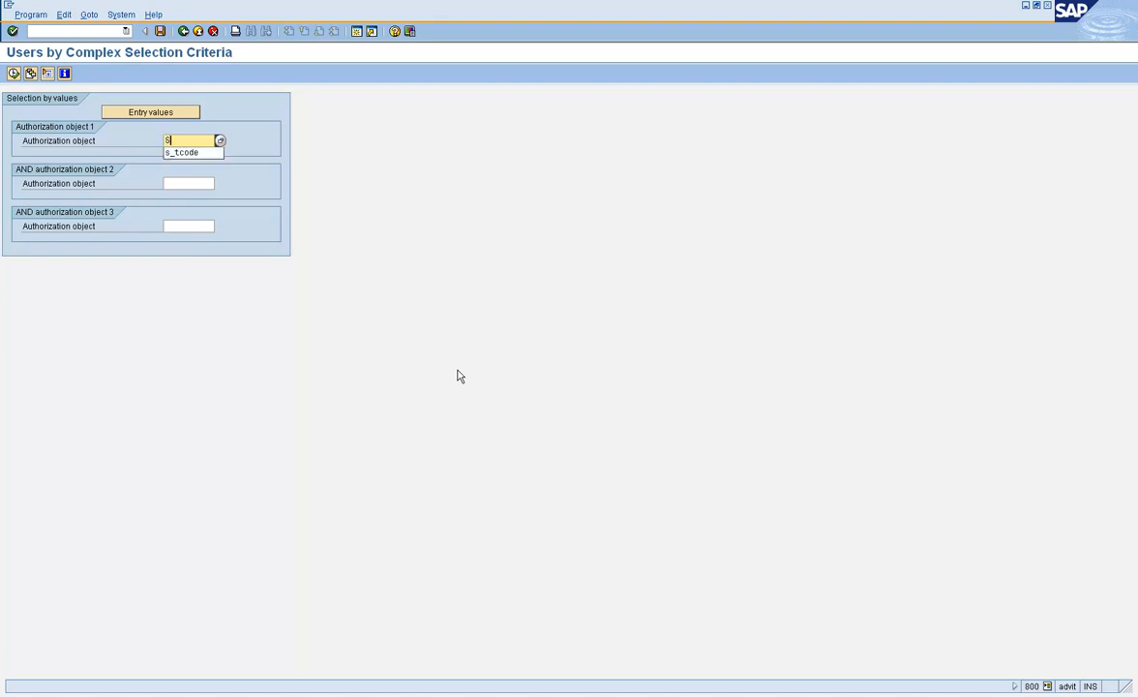
{"action": "key", "text": "Return"}
{"action": "key", "text": "Return"}
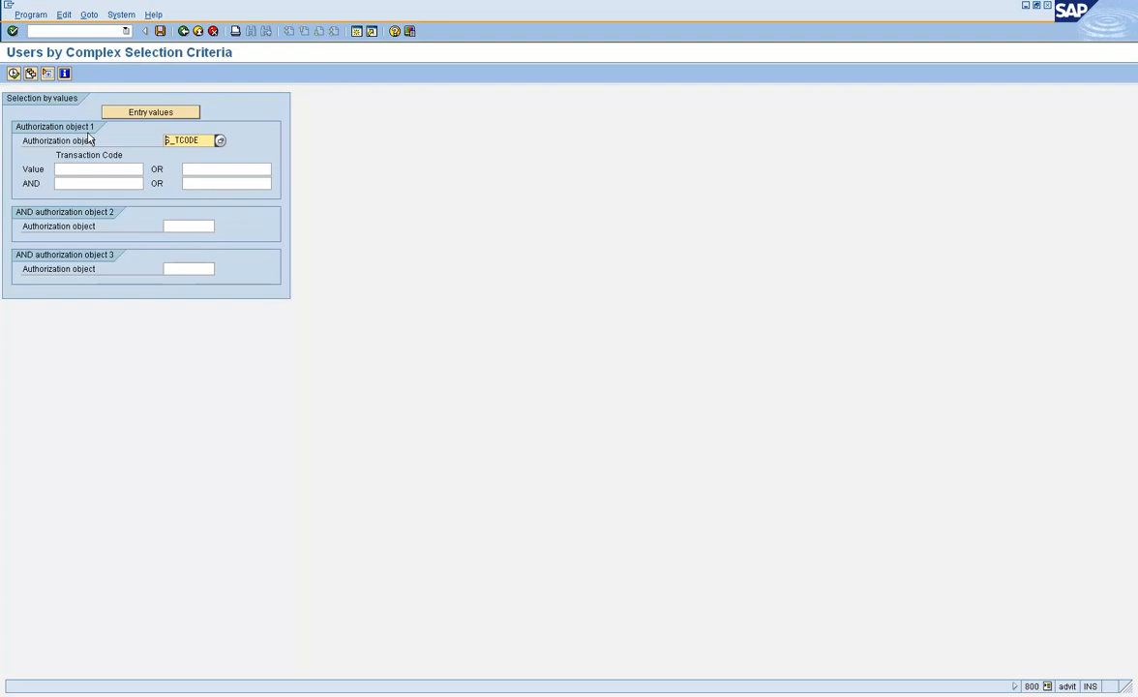
{"action": "left_click", "coordinate": [84, 169]}
{"action": "type", "text": "SE16"}
{"action": "key", "text": "Tab"}
{"action": "type", "text": "SM2"}
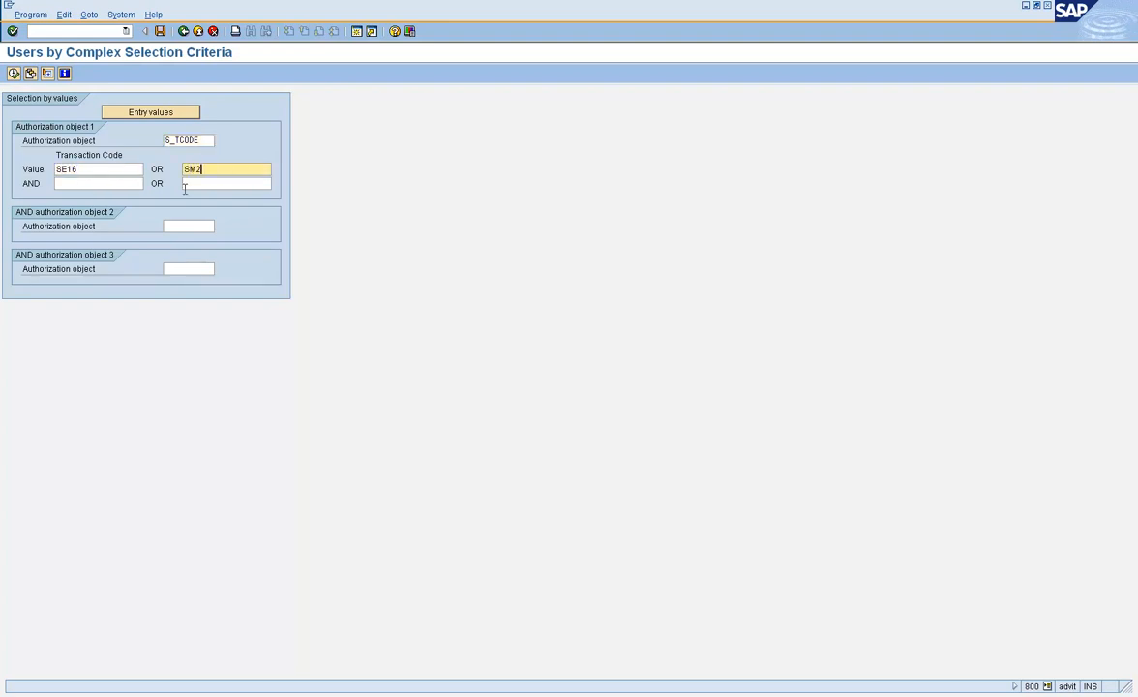
{"action": "key", "text": "BackSpace"}
{"action": "type", "text": "30"}
- Run the report with S_TABU_DIS, activity 02, added as authorization object 2, and return to the selection criteria
{"action": "left_click", "coordinate": [179, 225]}
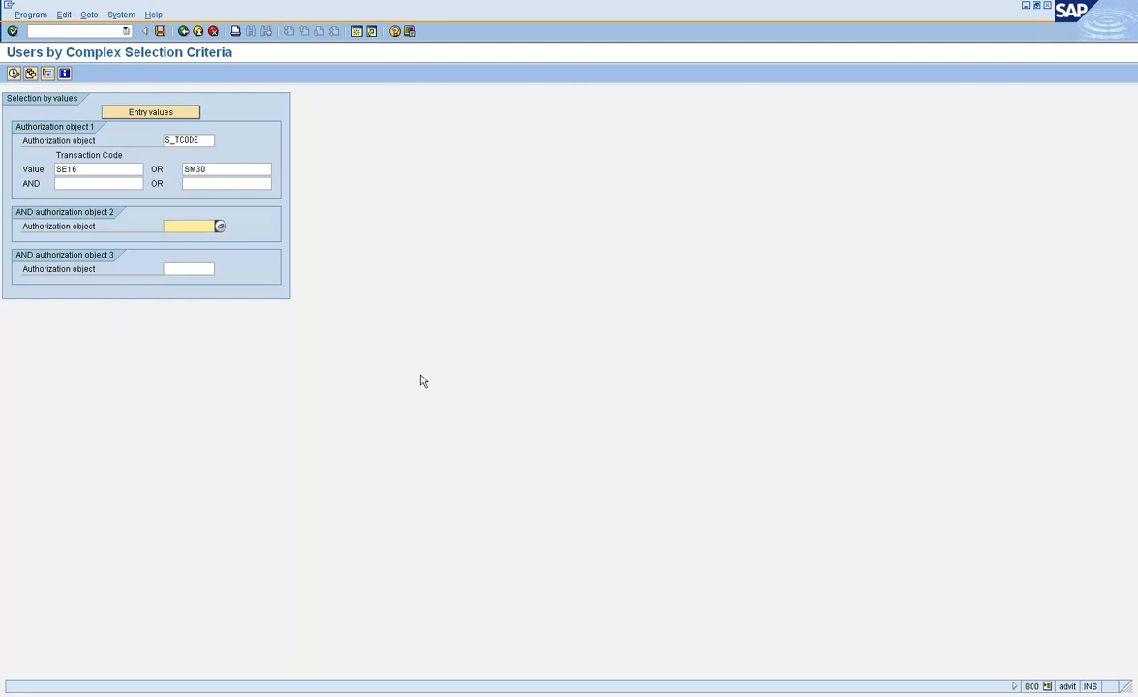
{"action": "type", "text": "S"}
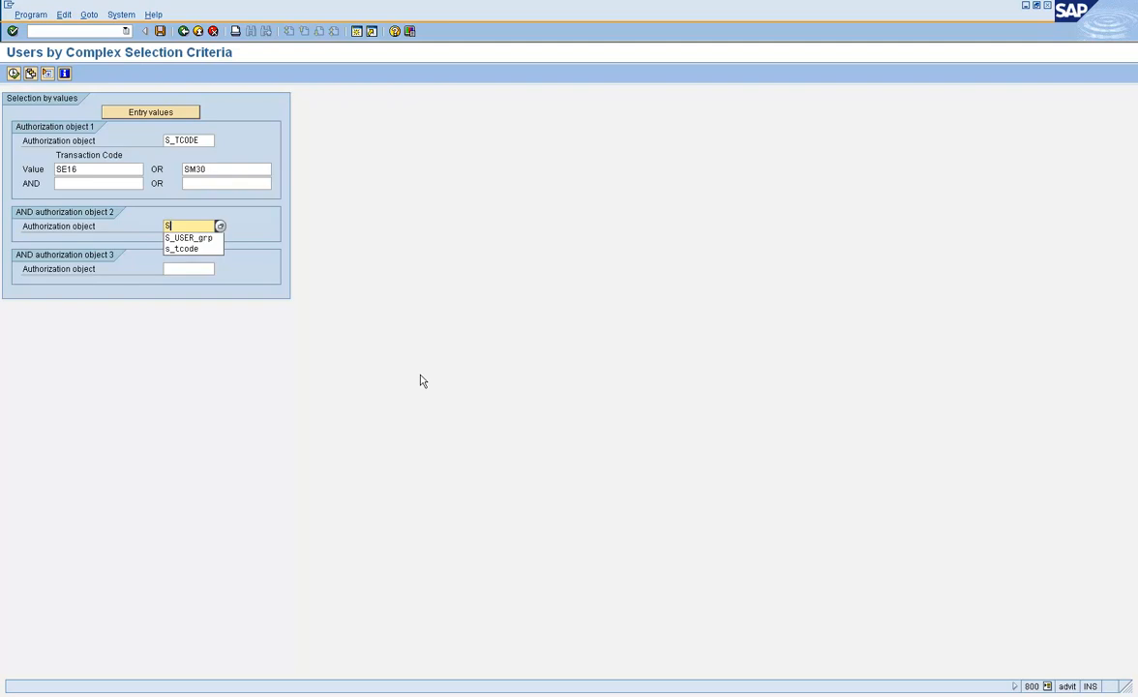
{"action": "type", "text": "_TABU_DIS"}
{"action": "key", "text": "Return"}
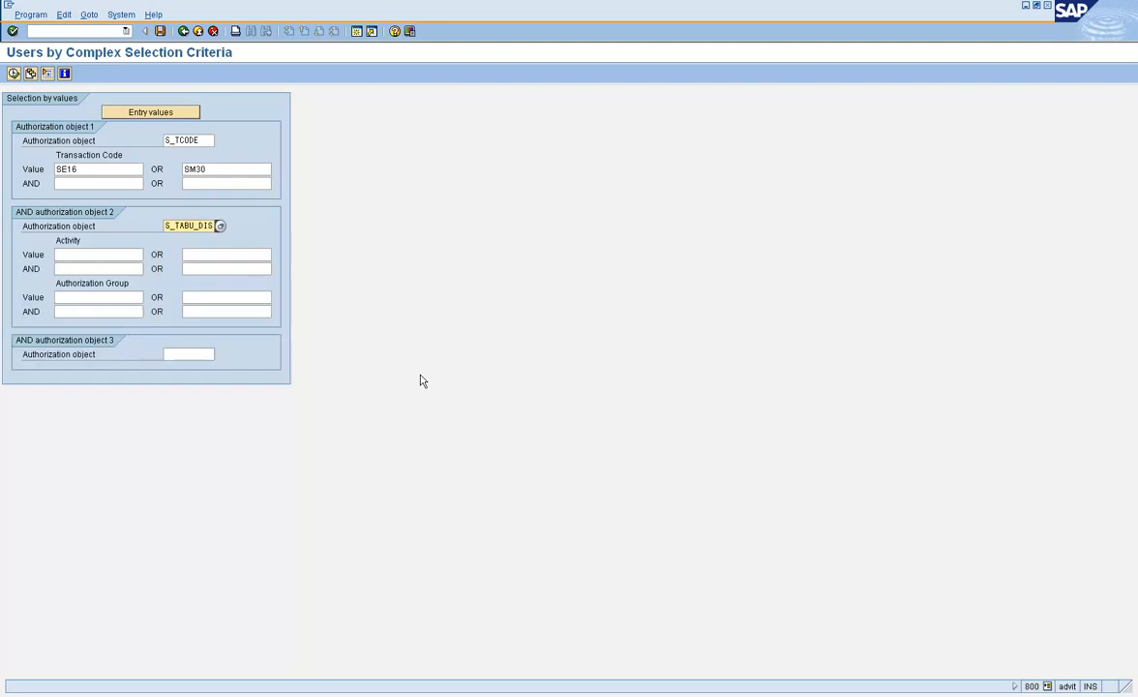
{"action": "left_click", "coordinate": [59, 254]}
{"action": "type", "text": "02"}
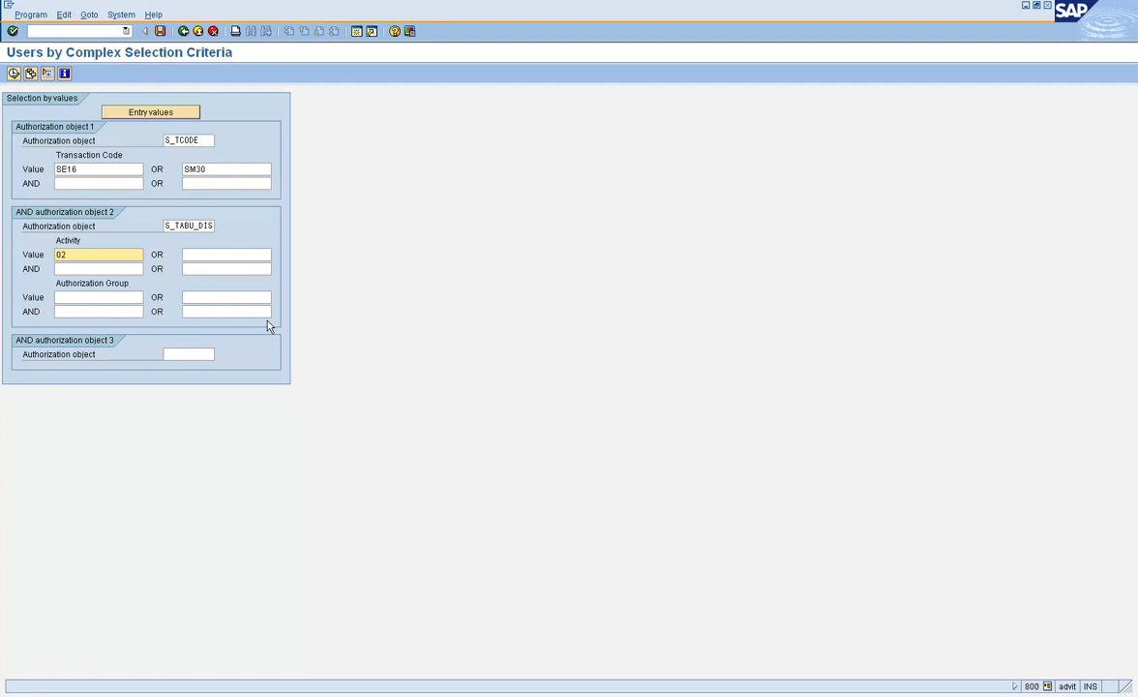
{"action": "left_click", "coordinate": [216, 296]}
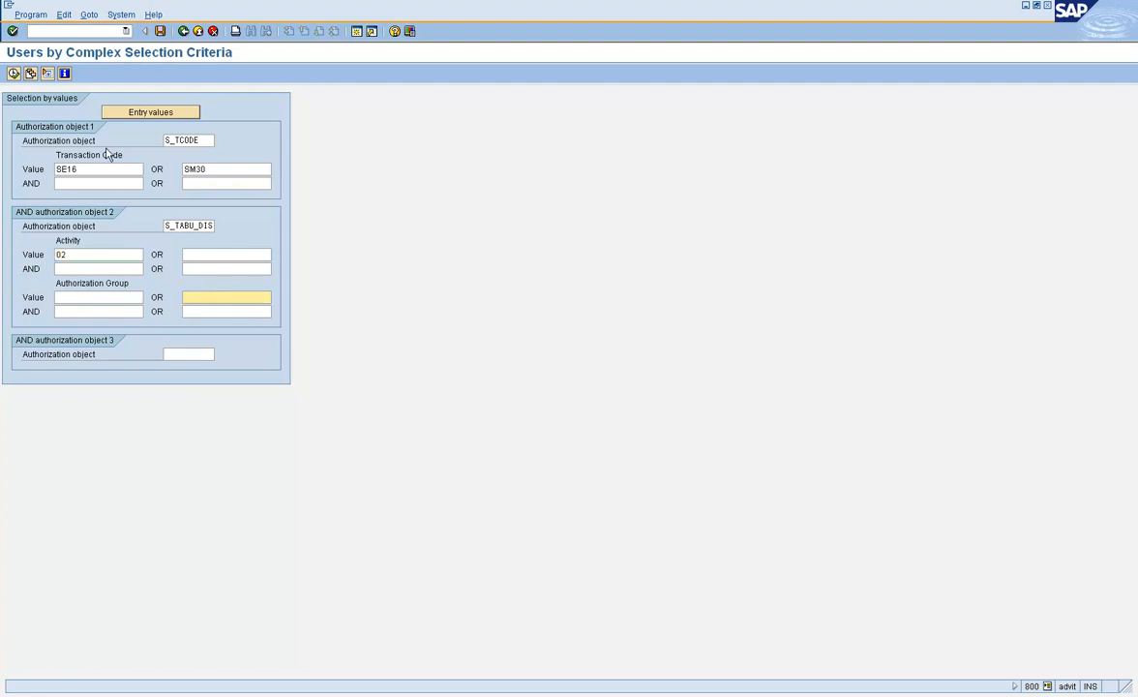
{"action": "left_click", "coordinate": [15, 73]}
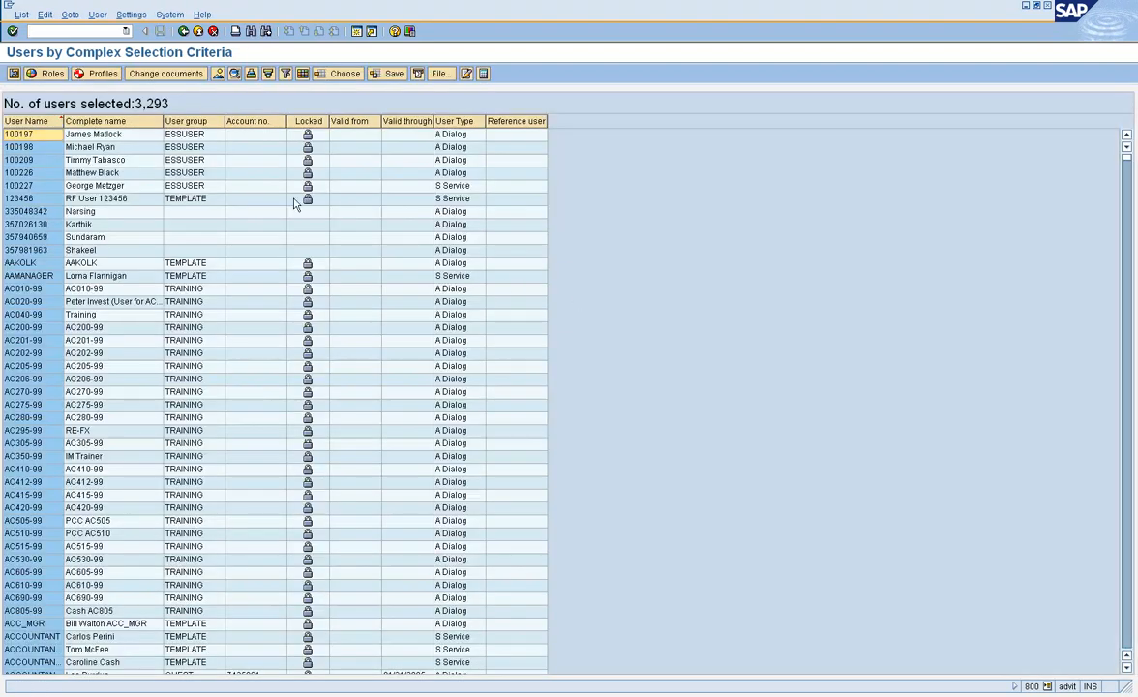
{"action": "left_click", "coordinate": [184, 31]}
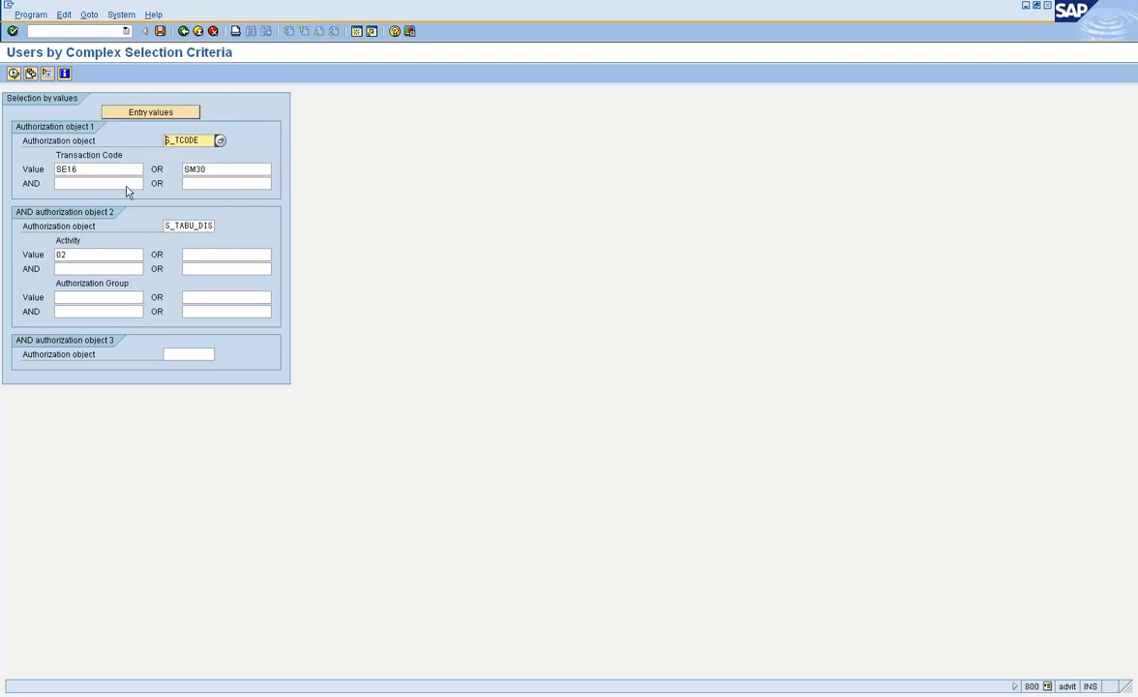
- Clear authorization object 2, run the report for S_TCODE with SE16 or SM30 alone, and return to the report tree
{"action": "left_click_drag", "start_coordinate": [169, 226], "coordinate": [480, 326]}
{"action": "key", "text": "BackSpace"}
{"action": "key", "text": "BackSpace"}
{"action": "key", "text": "Return"}
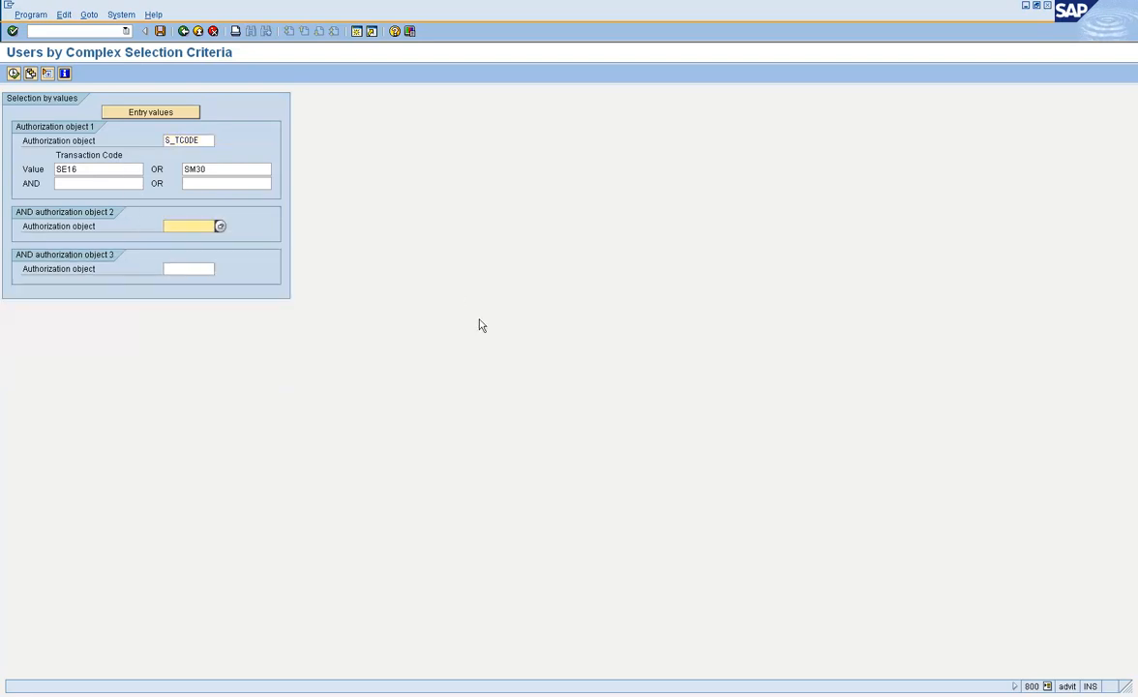
{"action": "left_click", "coordinate": [14, 73]}
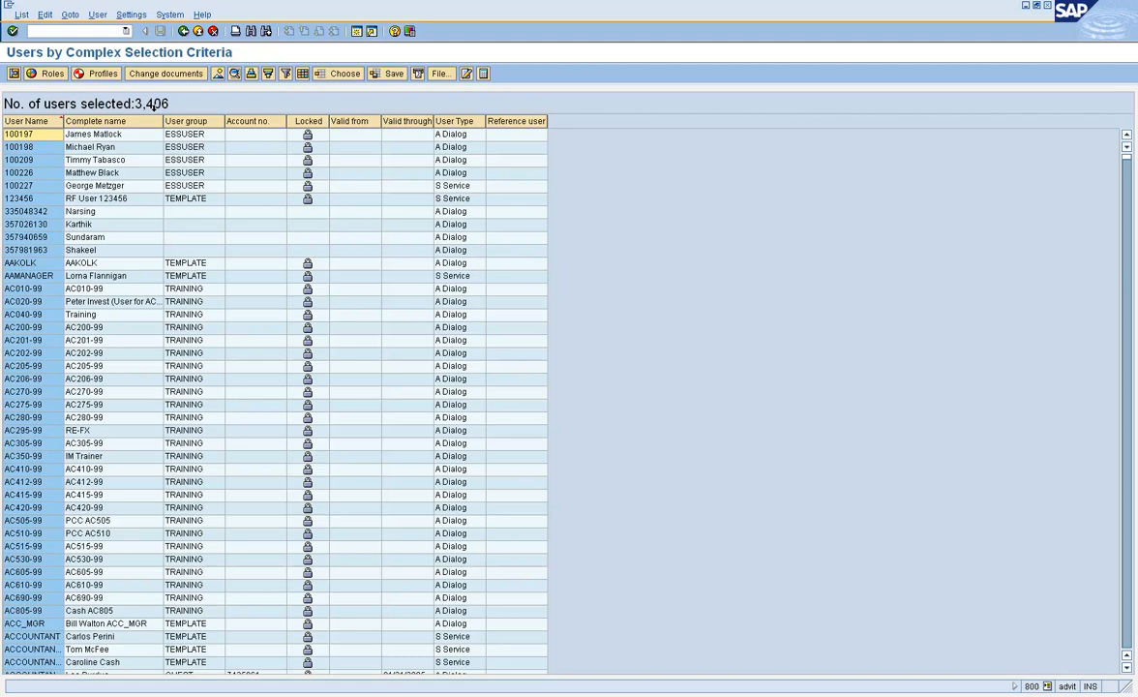
{"action": "left_click", "coordinate": [183, 32]}
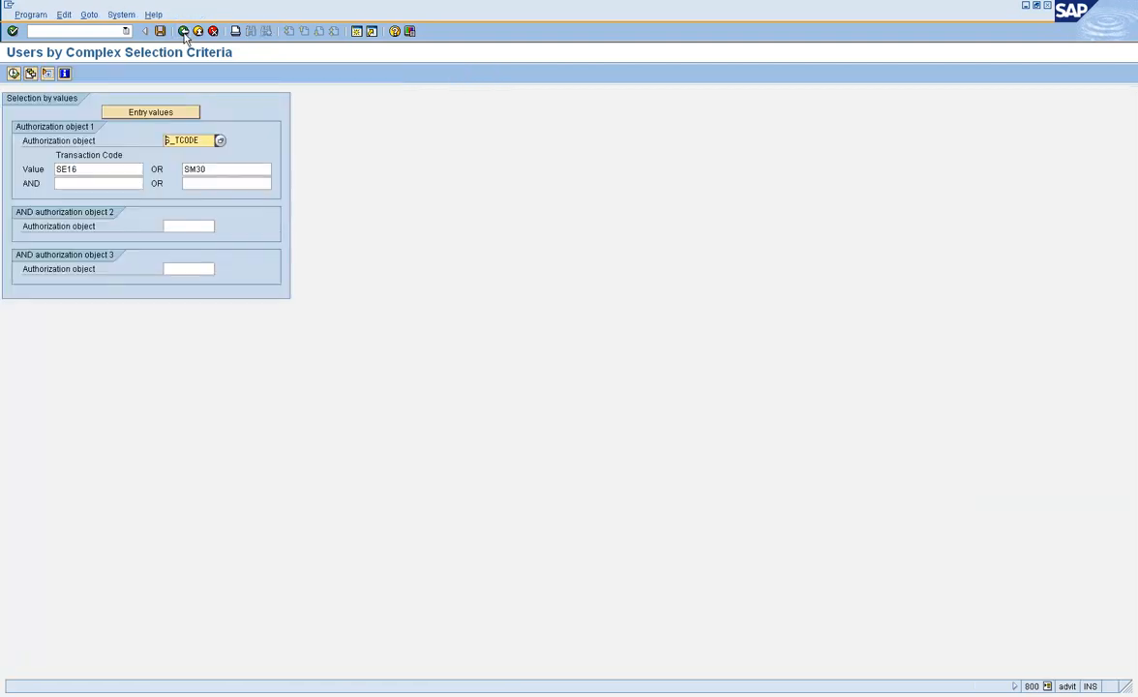
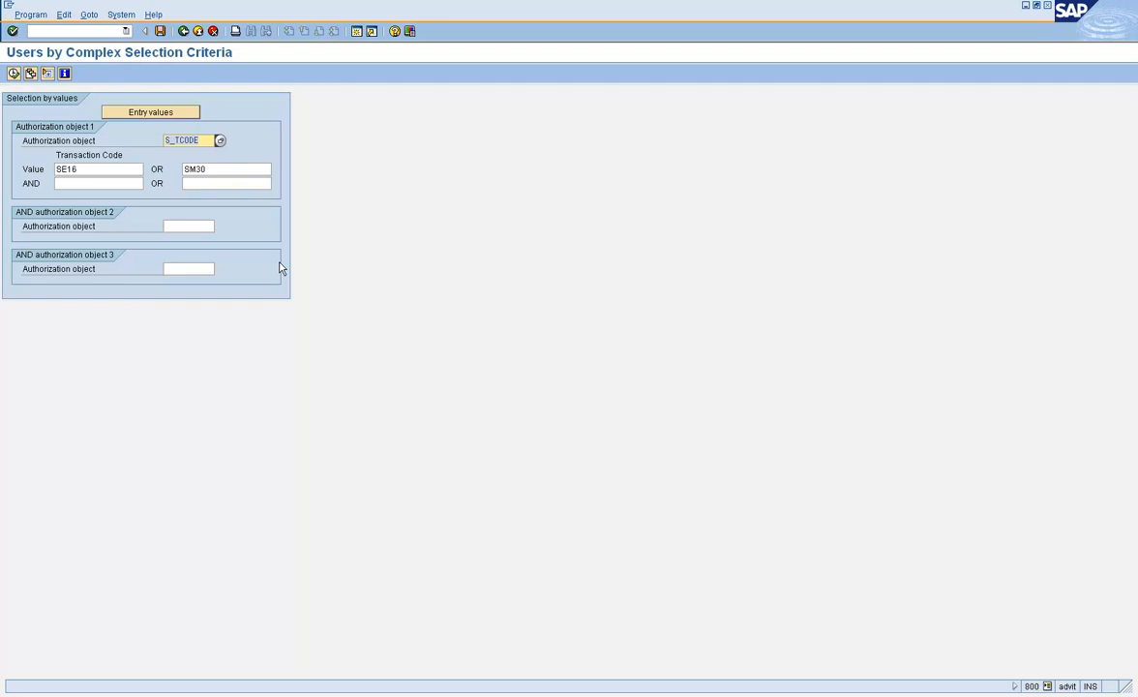
{"action": "left_click", "coordinate": [184, 32]}
- Run the By Transaction Authorizations report for transaction code SU01 and return to the report tree
{"action": "left_click", "coordinate": [96, 240]}
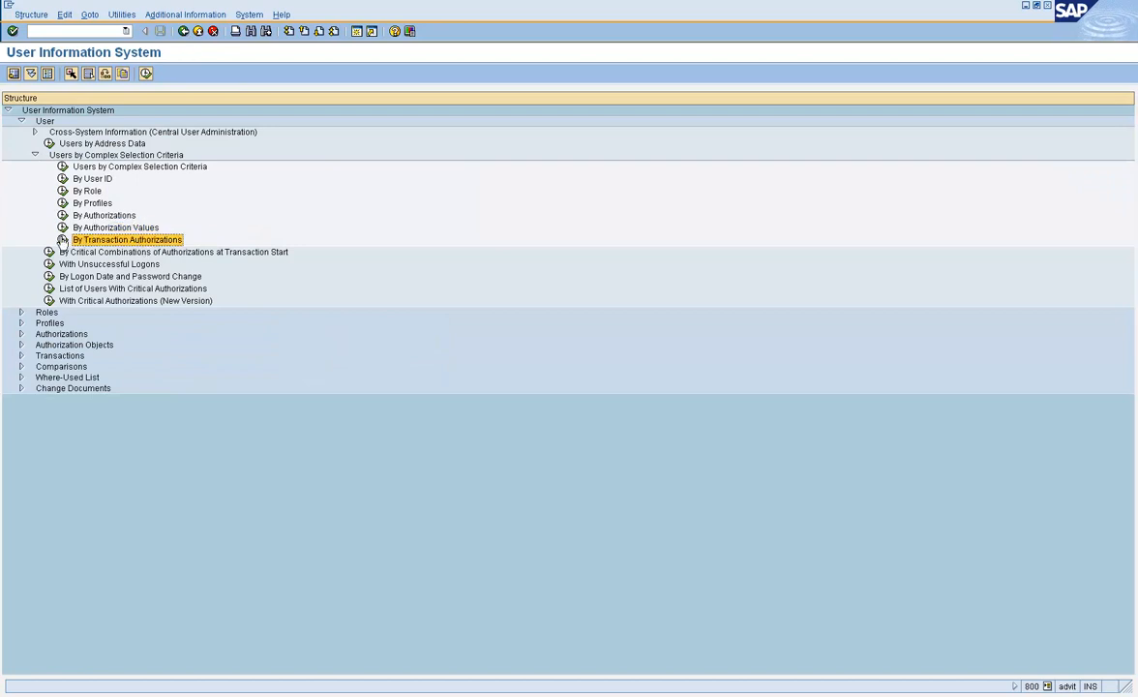
{"action": "left_click", "coordinate": [94, 229]}
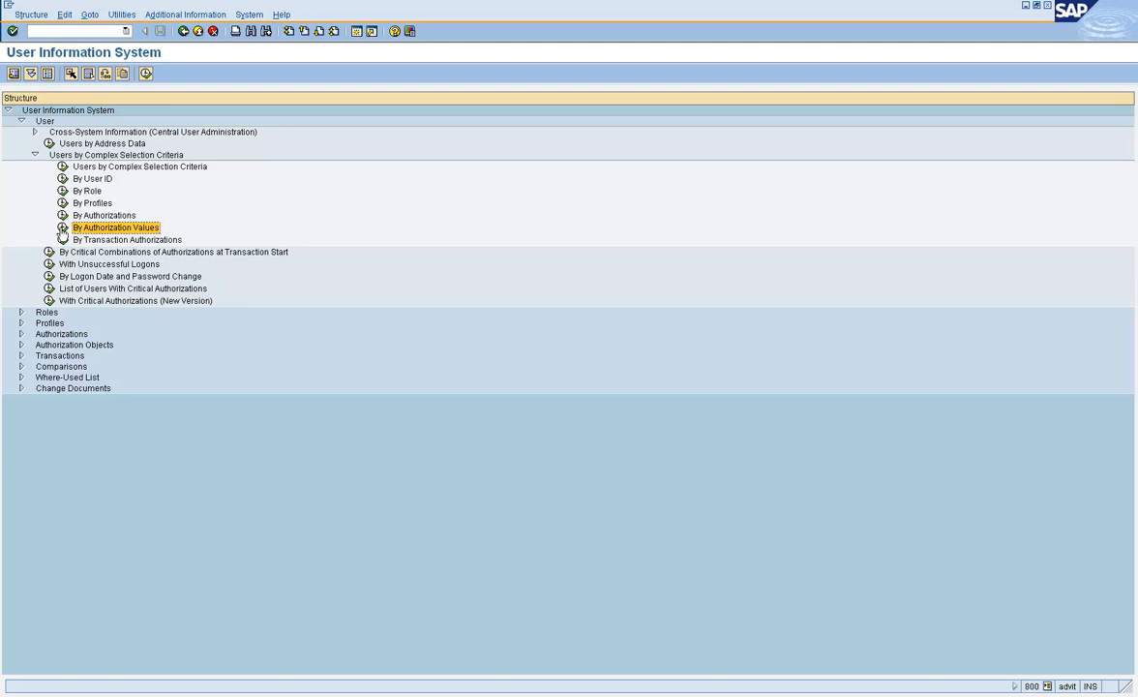
{"action": "left_click", "coordinate": [65, 240]}
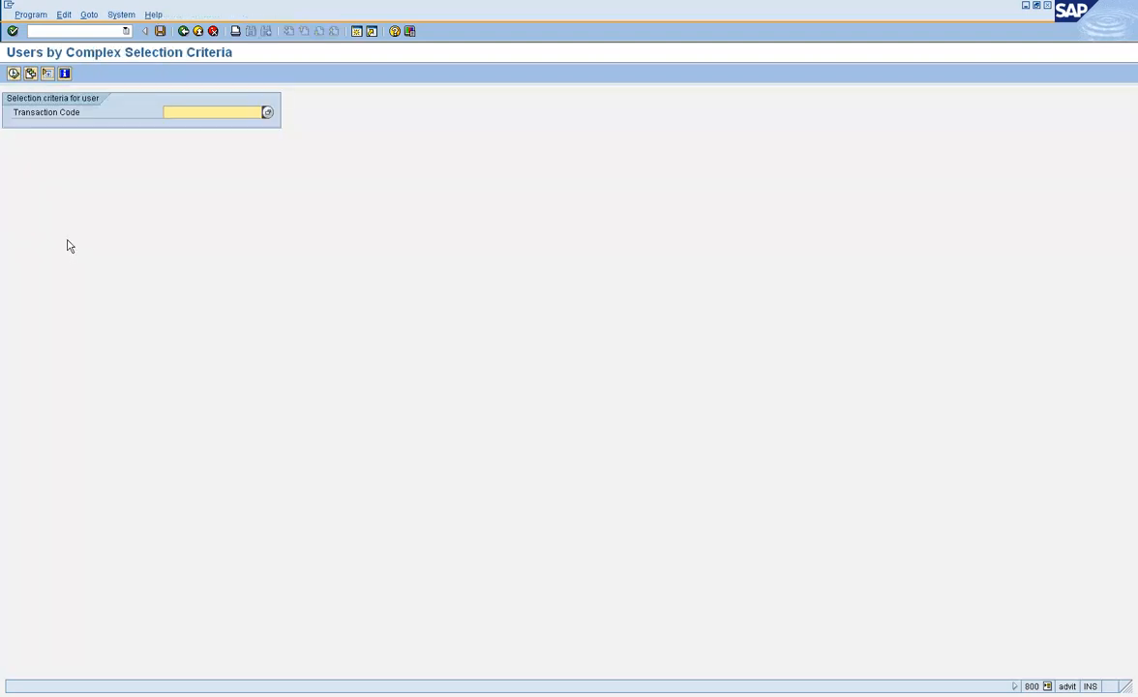
{"action": "type", "text": "su01"}
{"action": "left_click", "coordinate": [13, 74]}
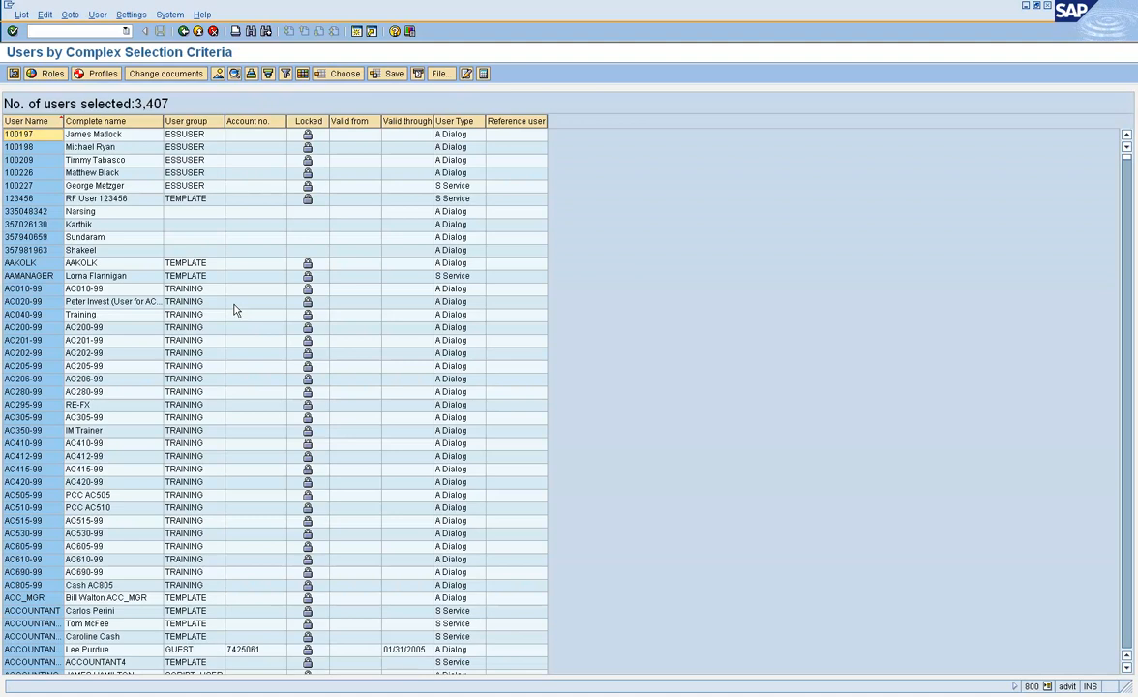
{"action": "left_click", "coordinate": [234, 306]}
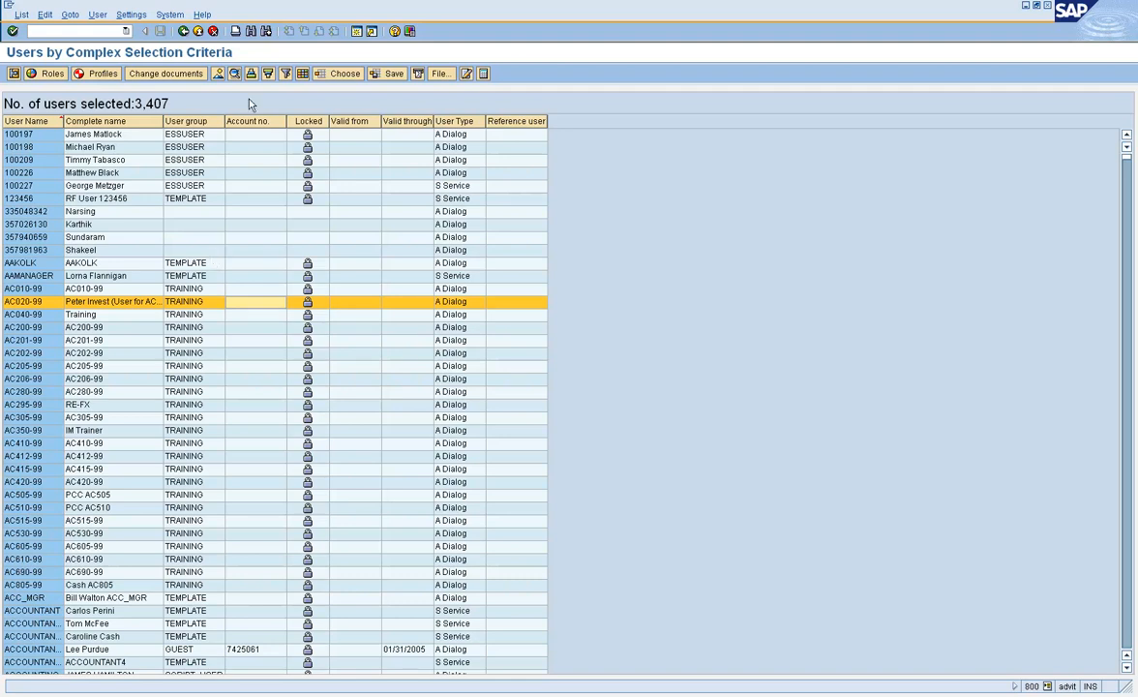
{"action": "left_click", "coordinate": [183, 31]}
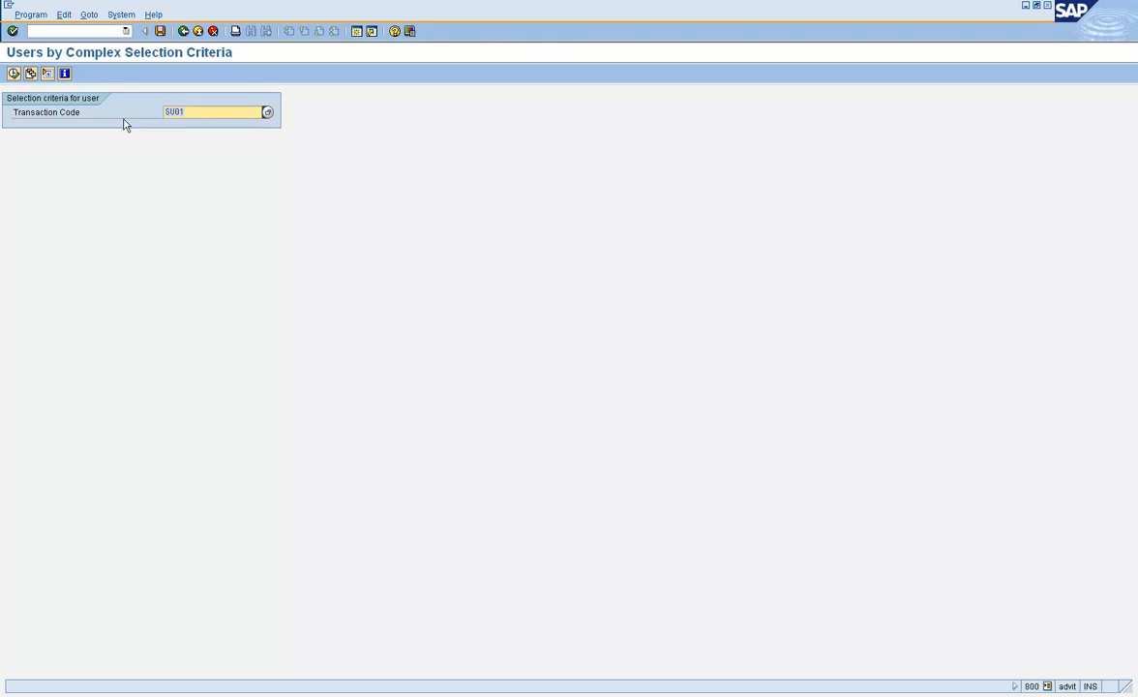
{"action": "left_click", "coordinate": [184, 33]}
{"action": "left_click", "coordinate": [205, 110]}
{"action": "left_click", "coordinate": [185, 33]}
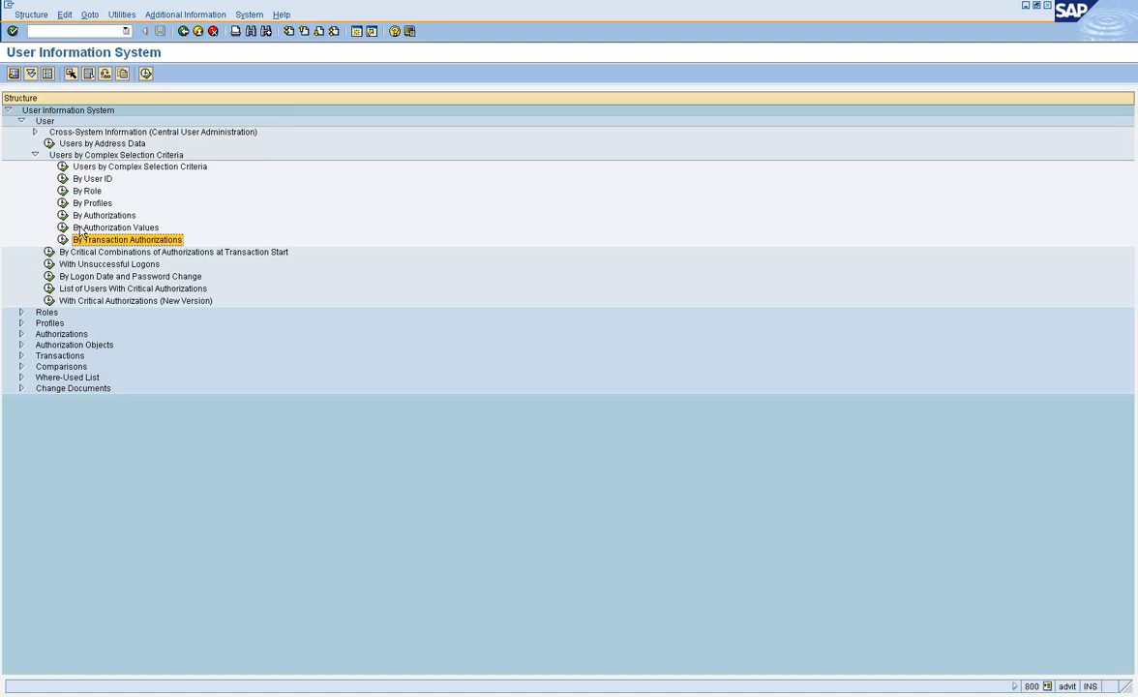
- Run the general Users by Complex Selection Criteria report for transaction code SU01 and return to its selection criteria
{"action": "left_click", "coordinate": [92, 168]}
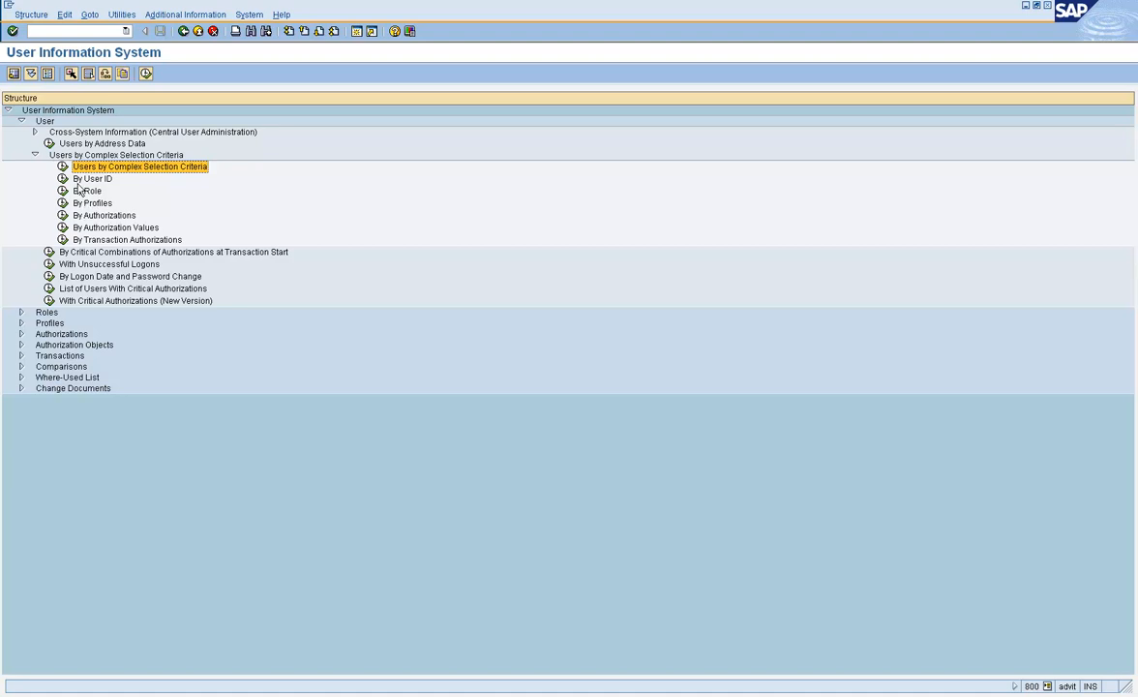
{"action": "left_click", "coordinate": [78, 179]}
{"action": "left_click", "coordinate": [91, 240]}
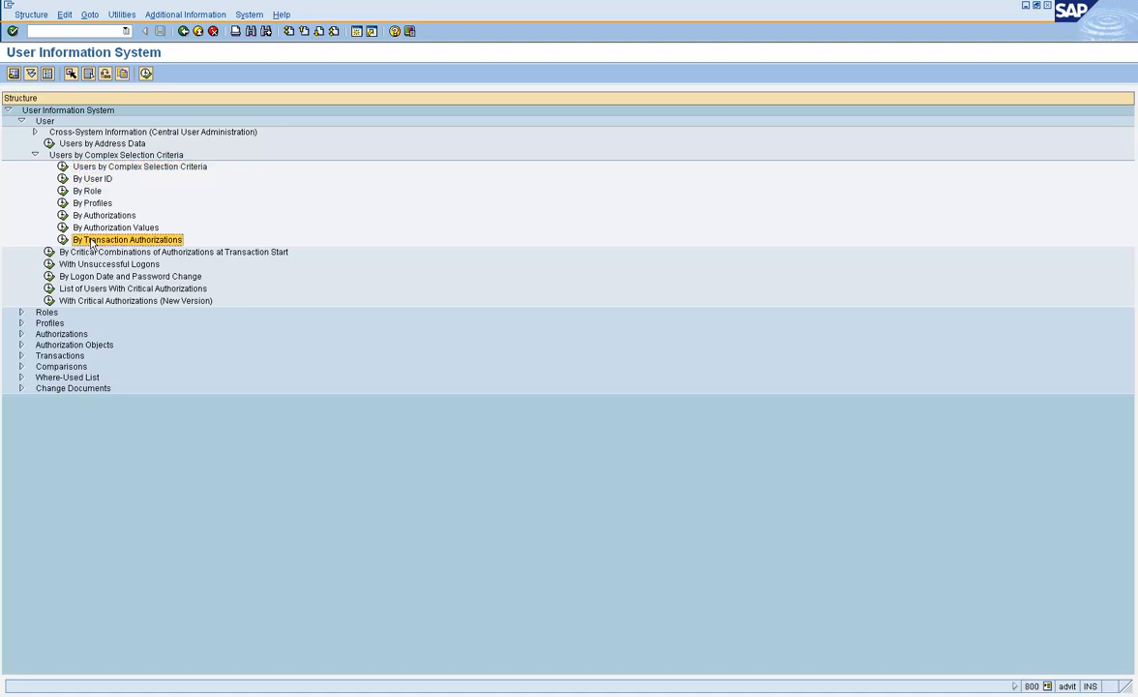
{"action": "double_click", "coordinate": [63, 165]}
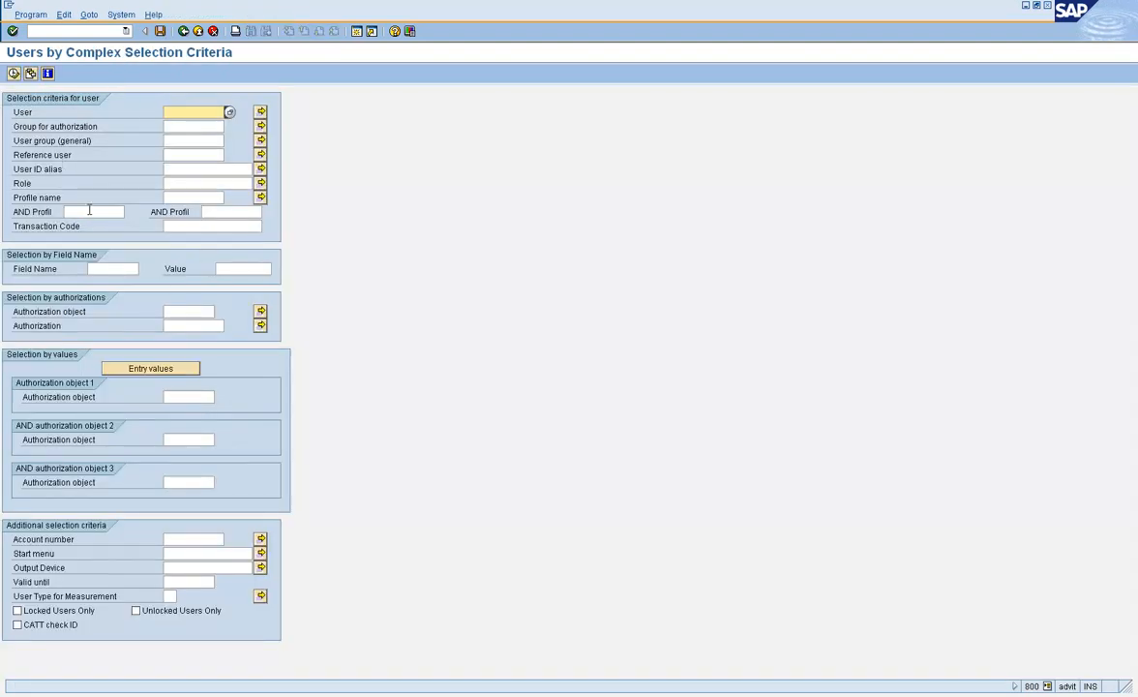
{"action": "left_click", "coordinate": [196, 227]}
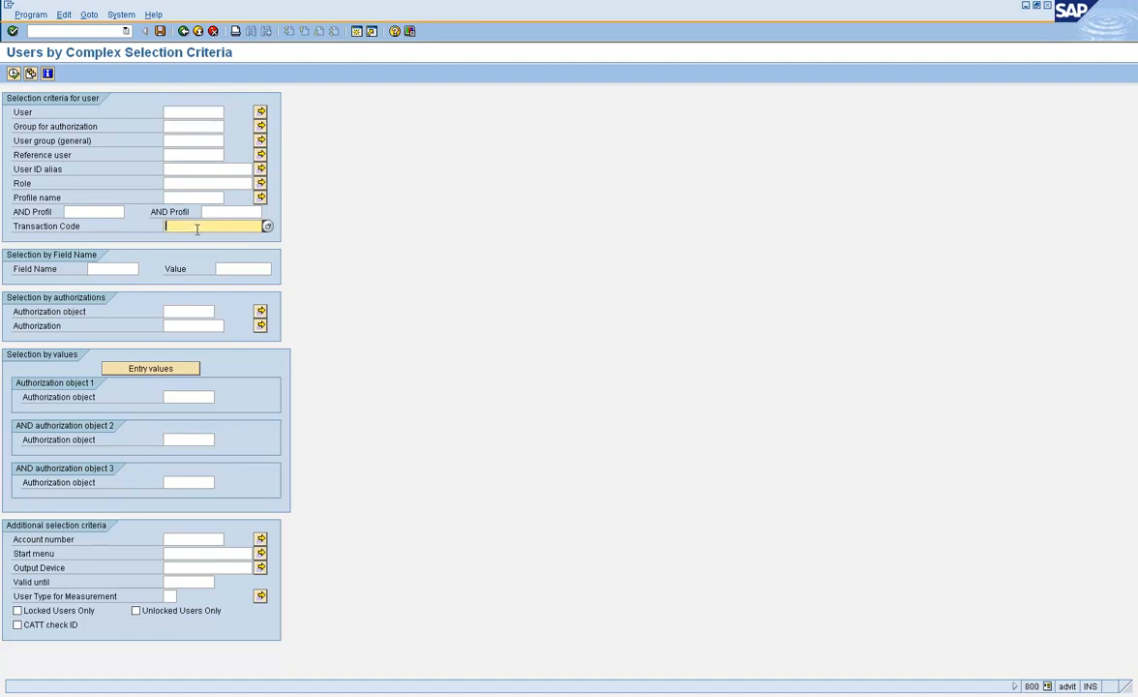
{"action": "type", "text": "su01"}
{"action": "key", "text": "Return"}
{"action": "left_click", "coordinate": [15, 73]}
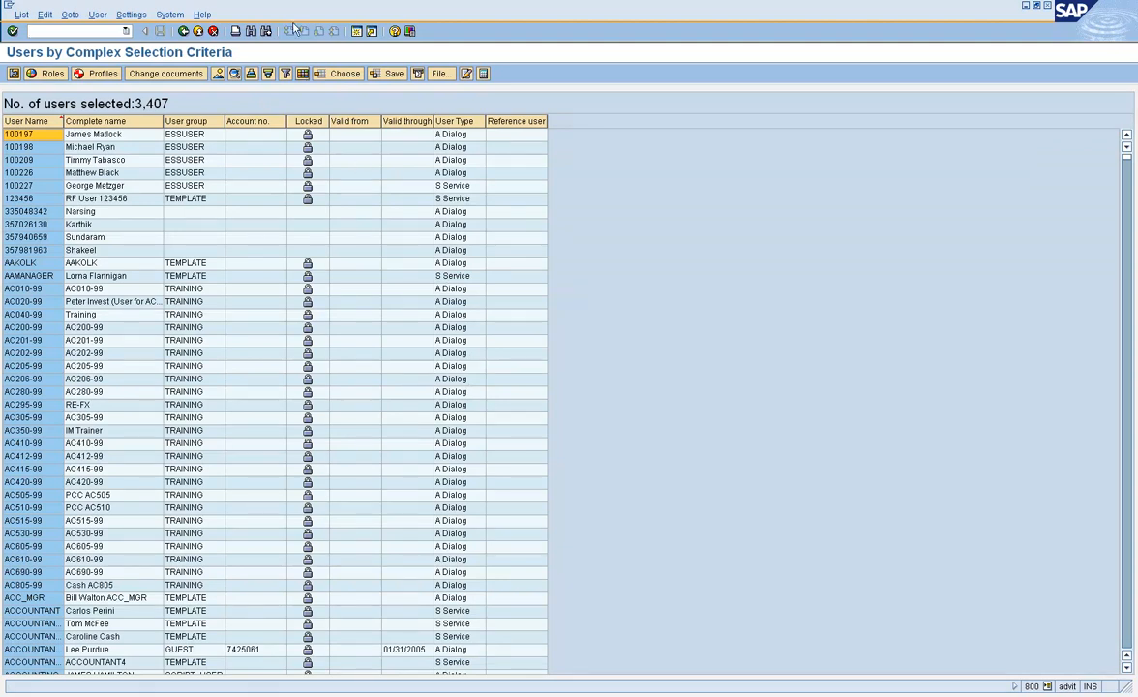
{"action": "left_click", "coordinate": [183, 31]}
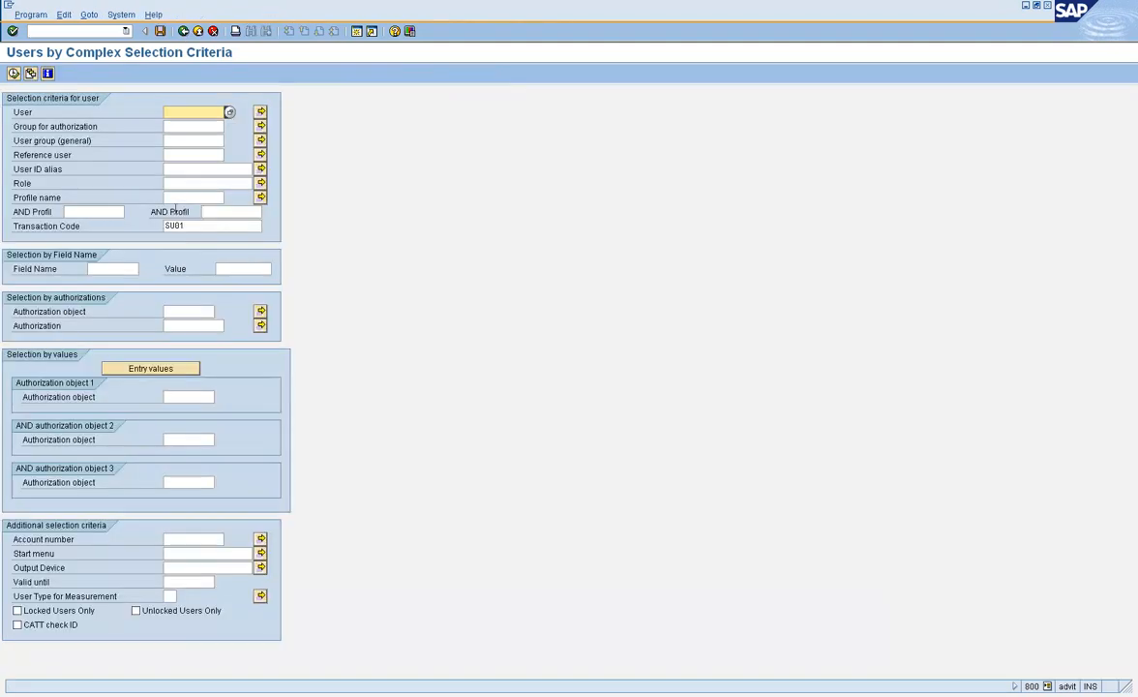
- Clear the transaction code, run the report for a single user ID, and return to the selection criteria
{"action": "left_click_drag", "start_coordinate": [196, 227], "coordinate": [0, 288]}
{"action": "key", "text": "BackSpace"}
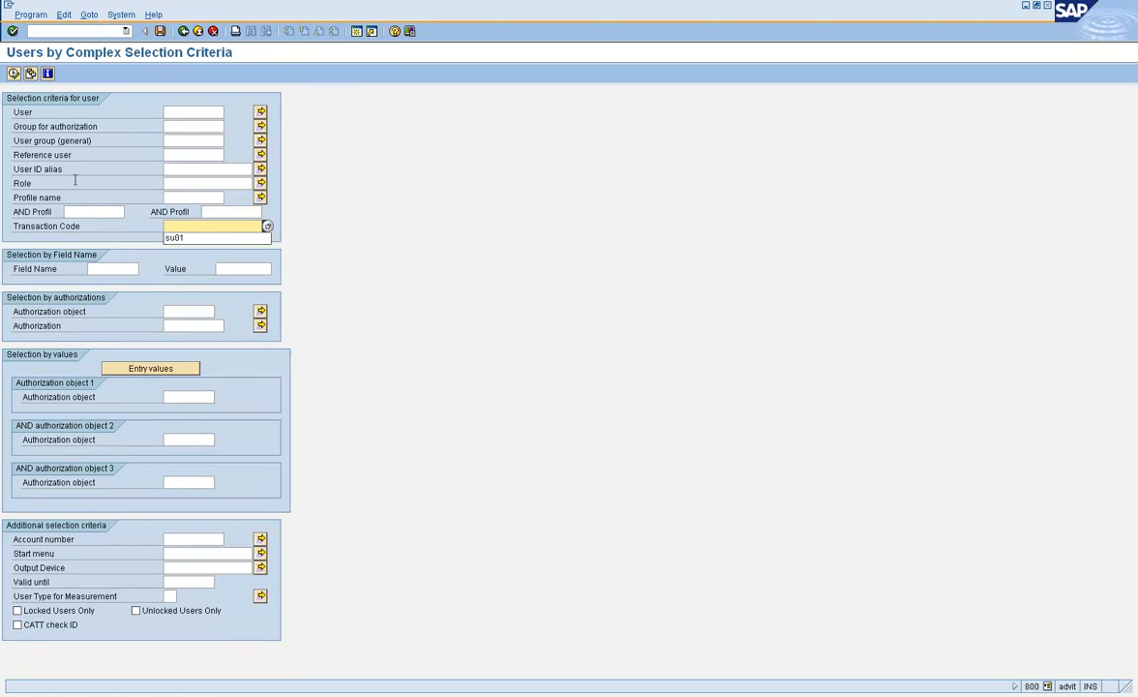
{"action": "left_click", "coordinate": [185, 112]}
{"action": "type", "text": "SUBBA"}
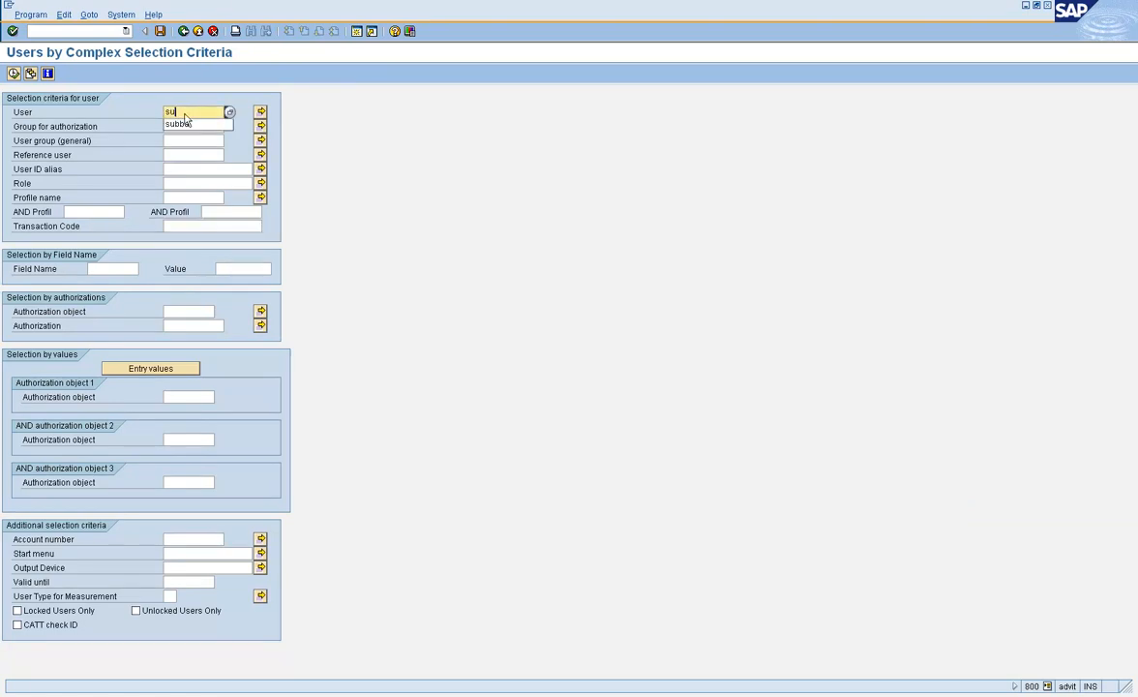
{"action": "left_click", "coordinate": [13, 74]}
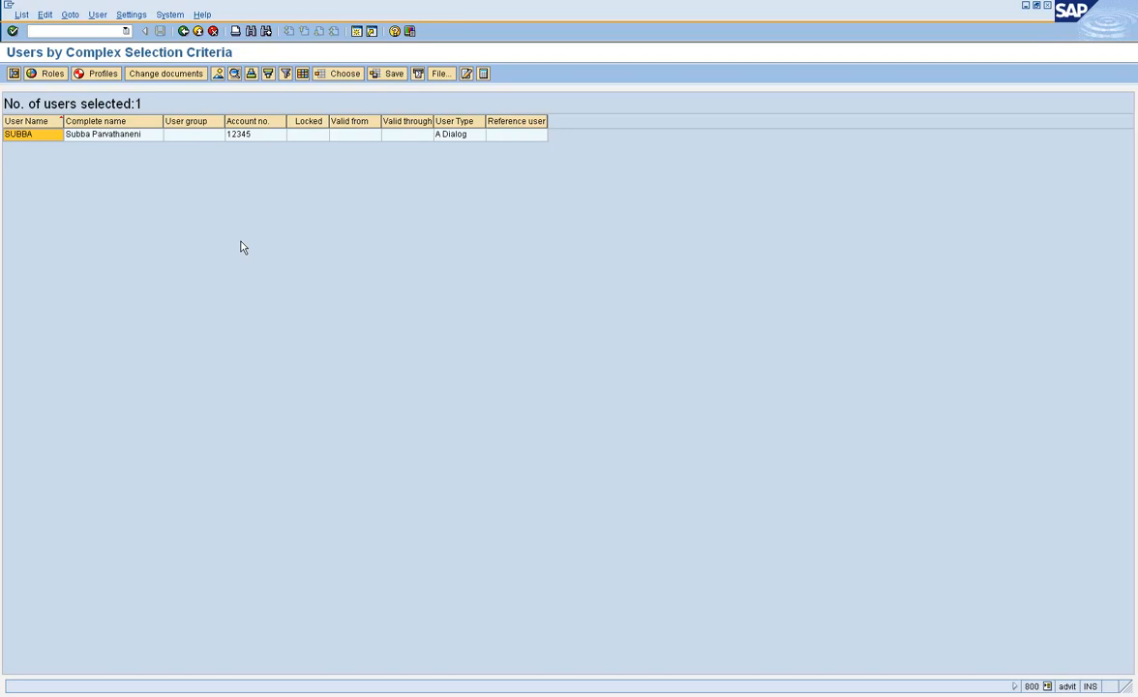
{"action": "left_click", "coordinate": [126, 135]}
{"action": "left_click", "coordinate": [145, 135]}
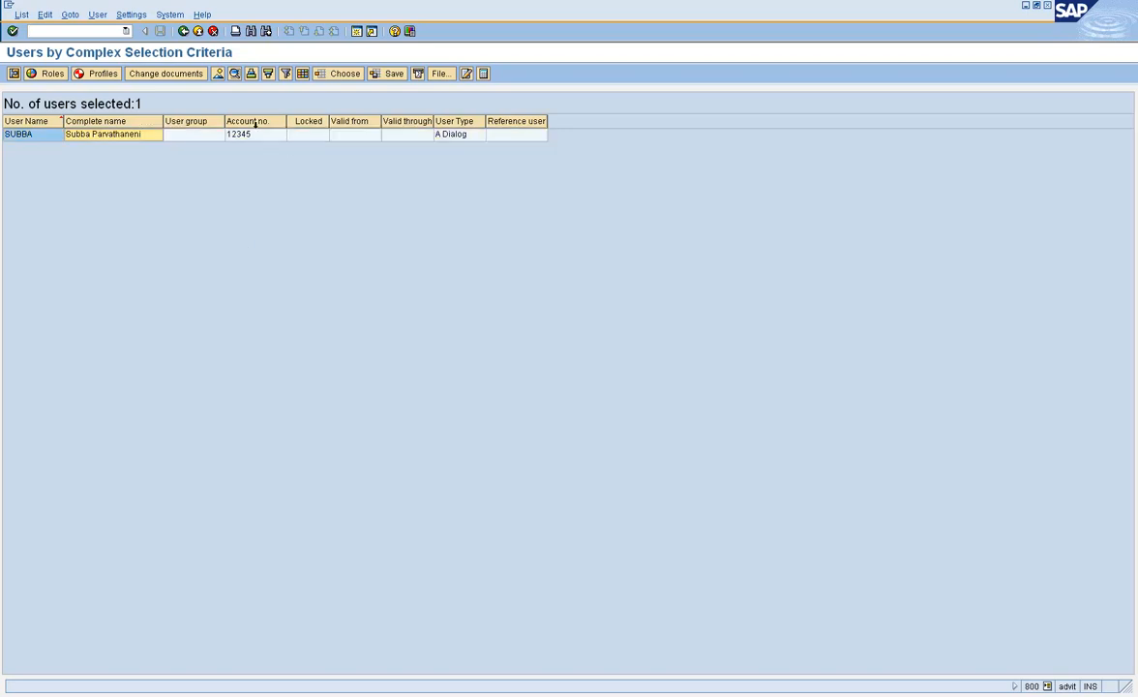
{"action": "left_click", "coordinate": [184, 32]}
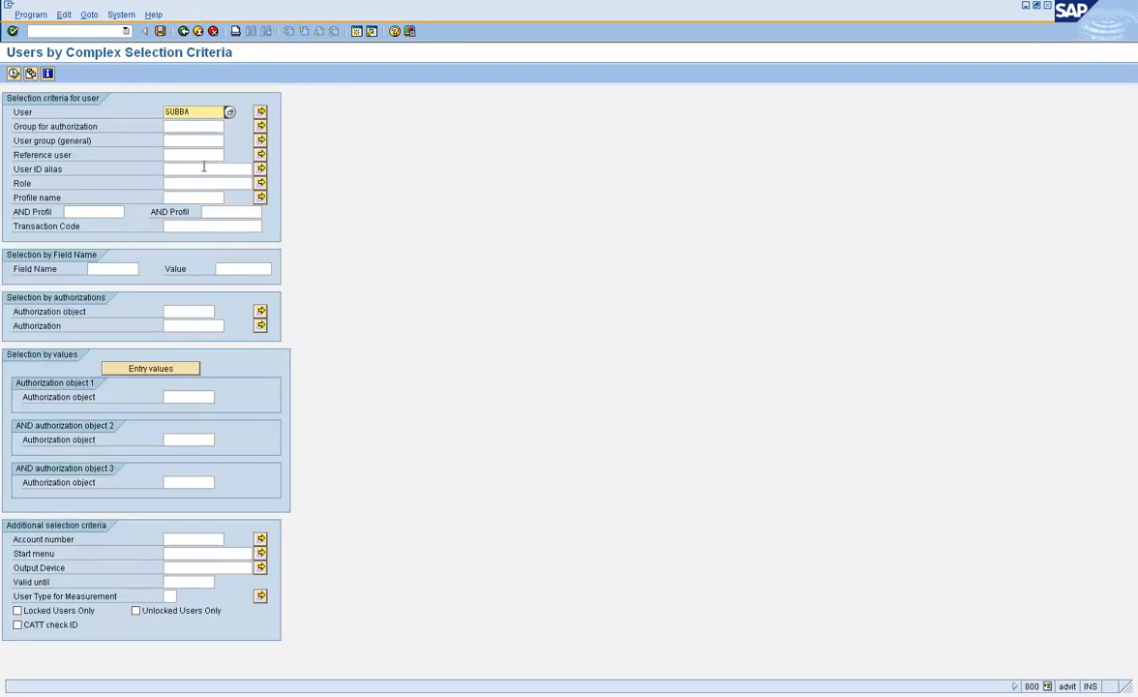
- Clear the user ID, run the report for unlocked users only, and return to the selection criteria
{"action": "left_click_drag", "start_coordinate": [196, 113], "coordinate": [141, 120]}
{"action": "key", "text": "BackSpace"}
{"action": "left_click", "coordinate": [181, 141]}
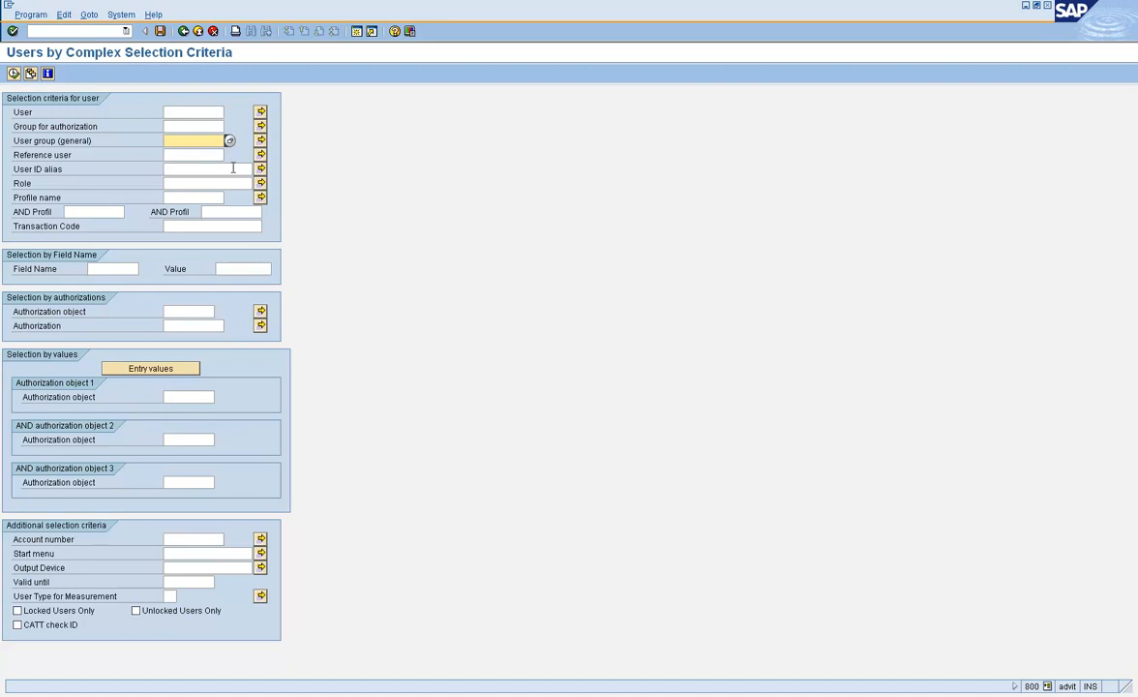
{"action": "left_click", "coordinate": [180, 399]}
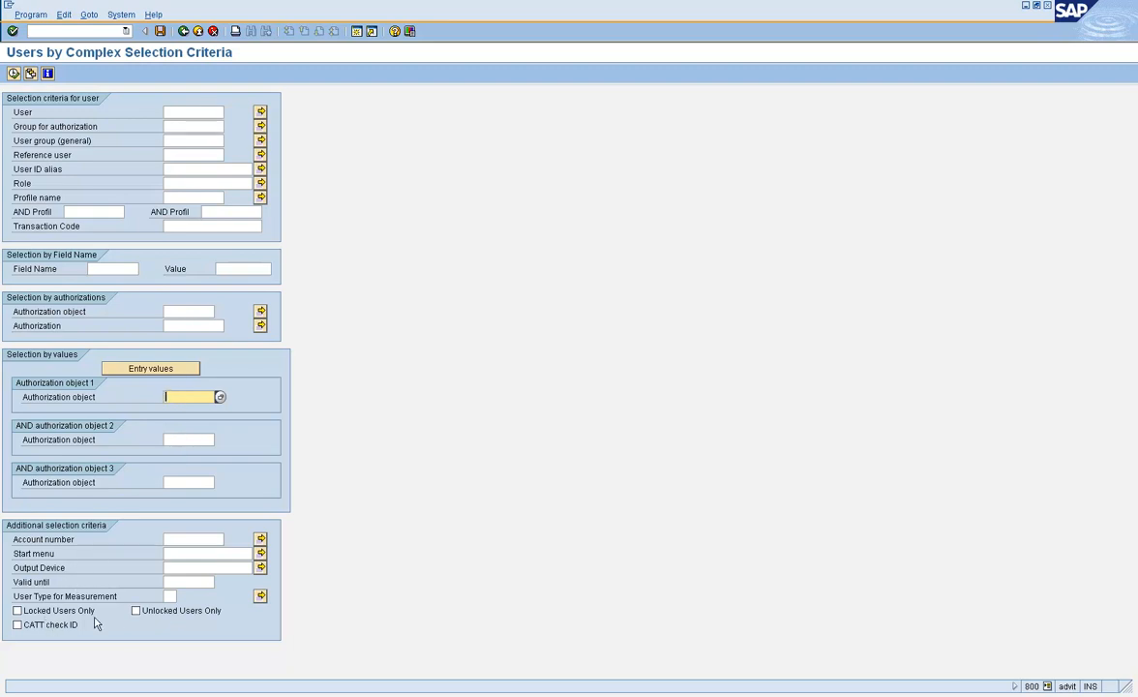
{"action": "left_click", "coordinate": [136, 609]}
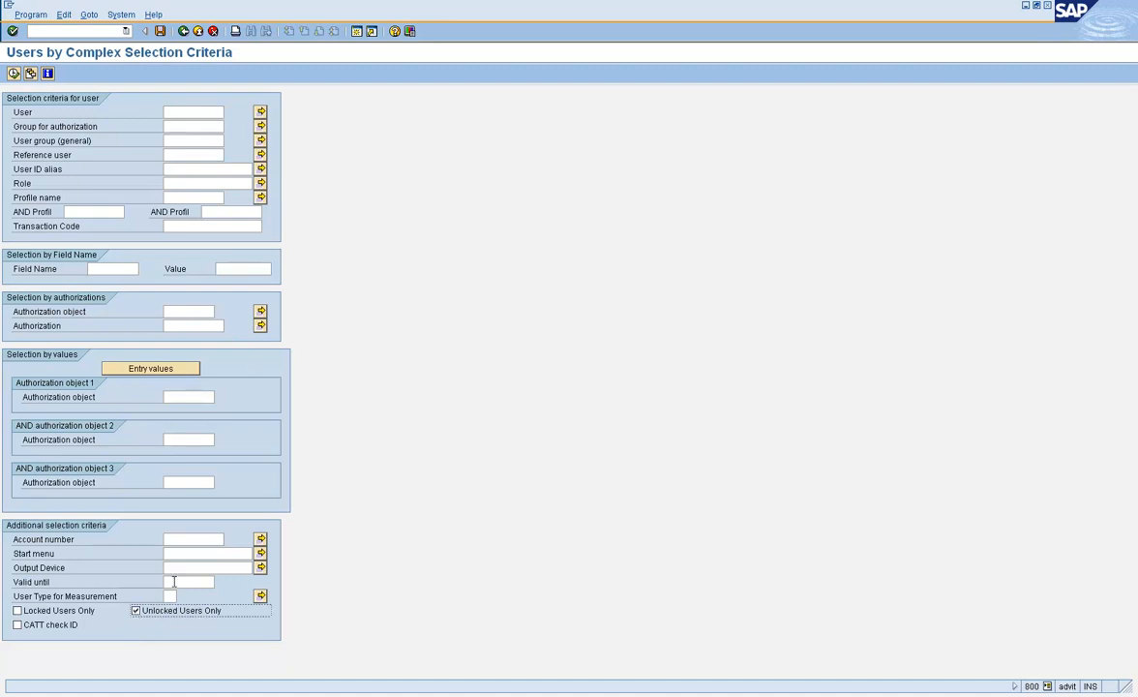
{"action": "left_click", "coordinate": [13, 76]}
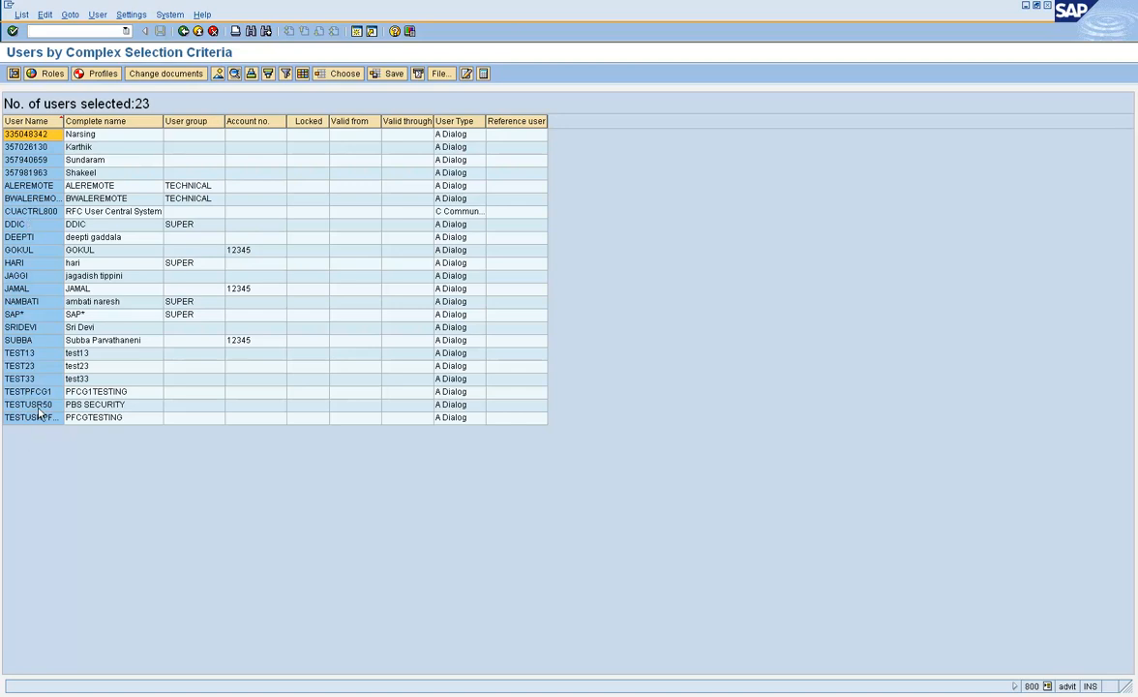
{"action": "left_click", "coordinate": [183, 31]}
- Replace the unlocked restriction with locked users only, run the report, and return to the report tree
{"action": "left_click", "coordinate": [136, 611]}
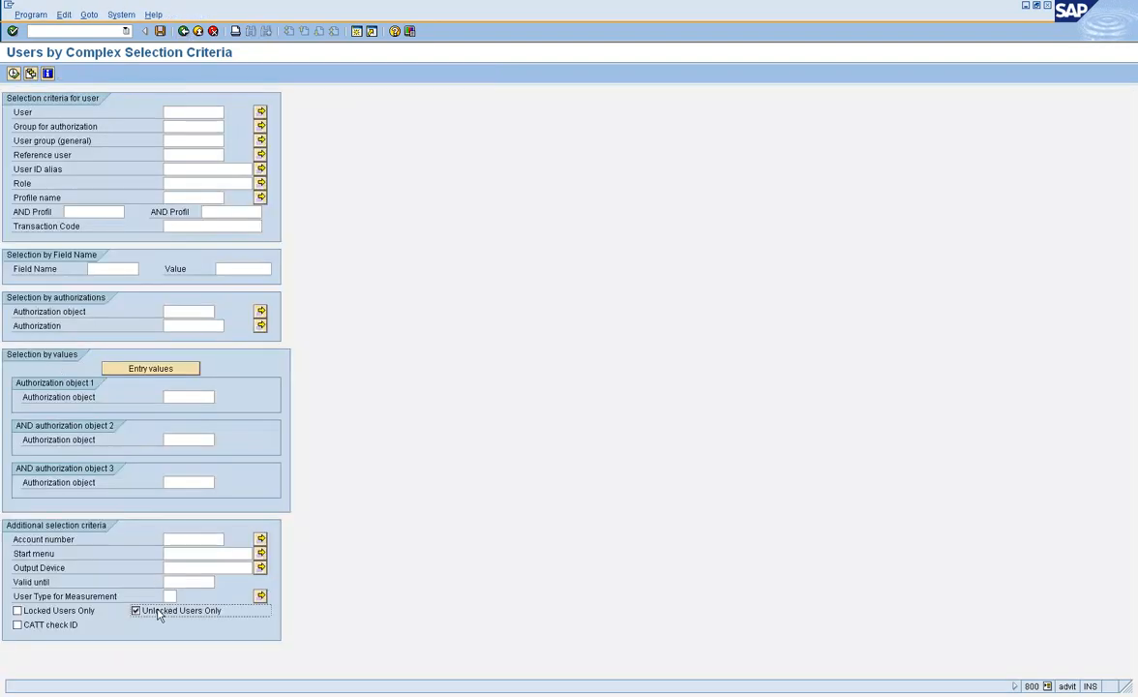
{"action": "left_click", "coordinate": [48, 612]}
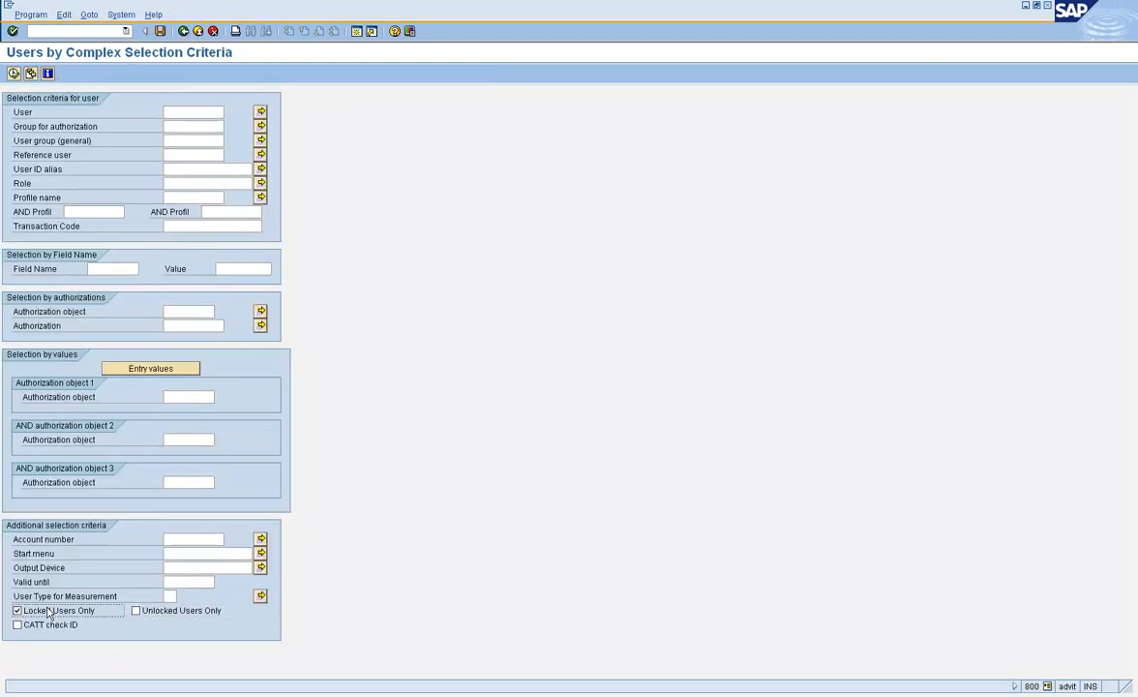
{"action": "left_click", "coordinate": [14, 74]}
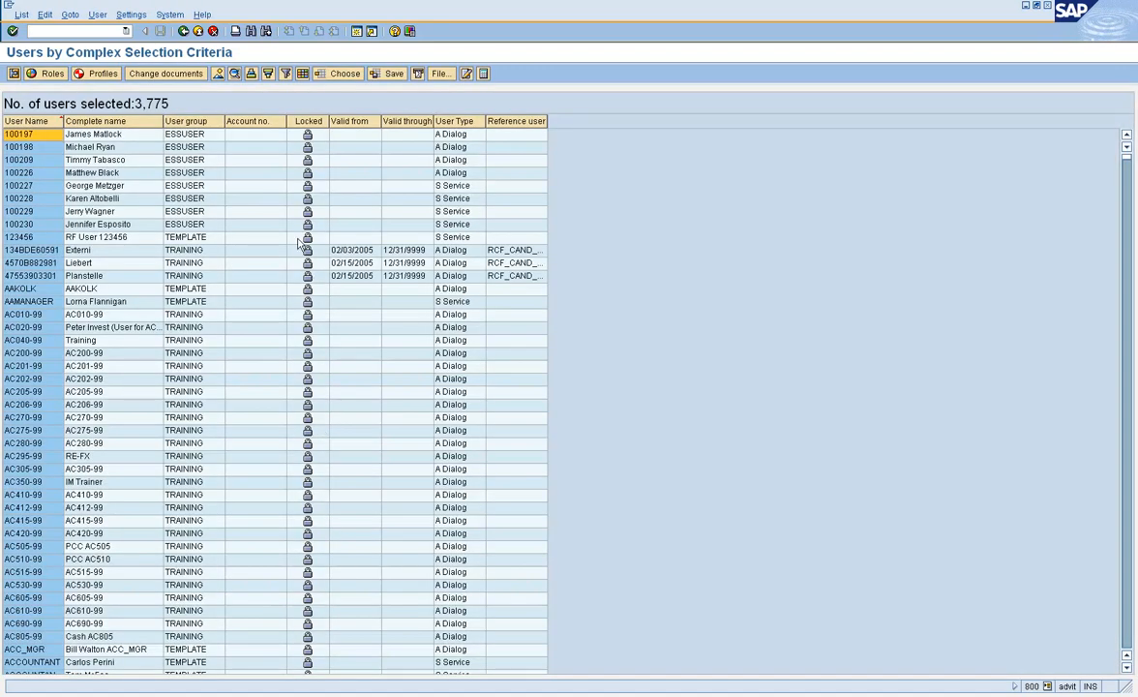
{"action": "left_click", "coordinate": [186, 31]}
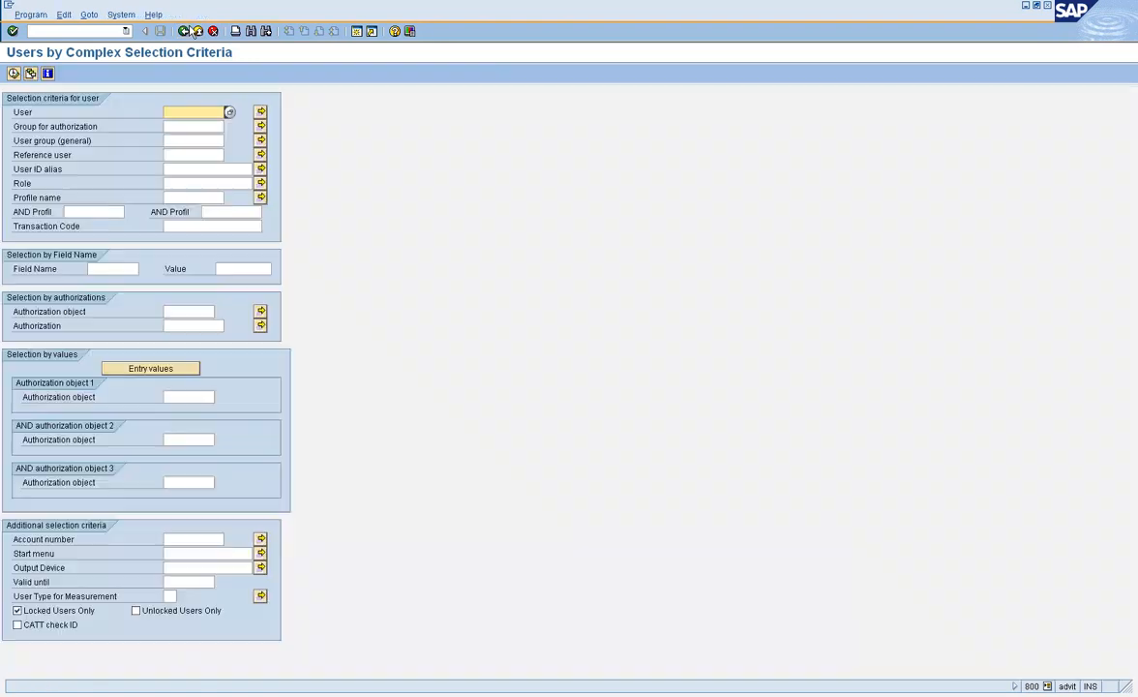
{"action": "left_click", "coordinate": [185, 32]}
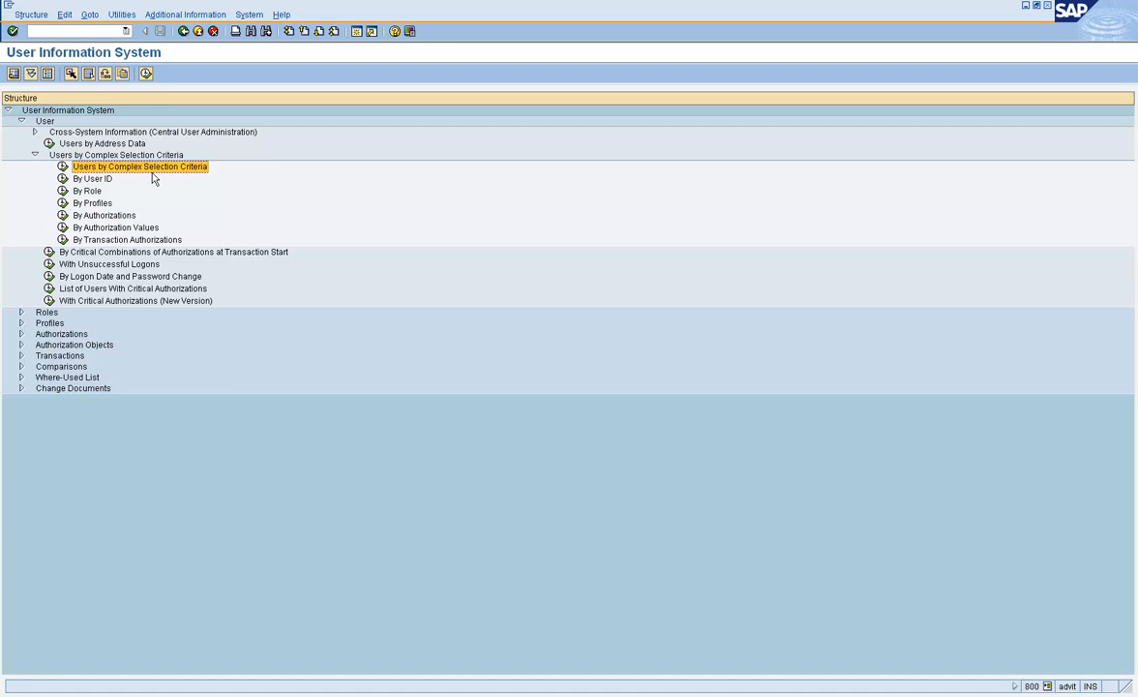
- Reopen the general Users by Complex Selection Criteria report and run it again for locked users only, ending at the report tree
{"action": "left_click", "coordinate": [61, 167]}
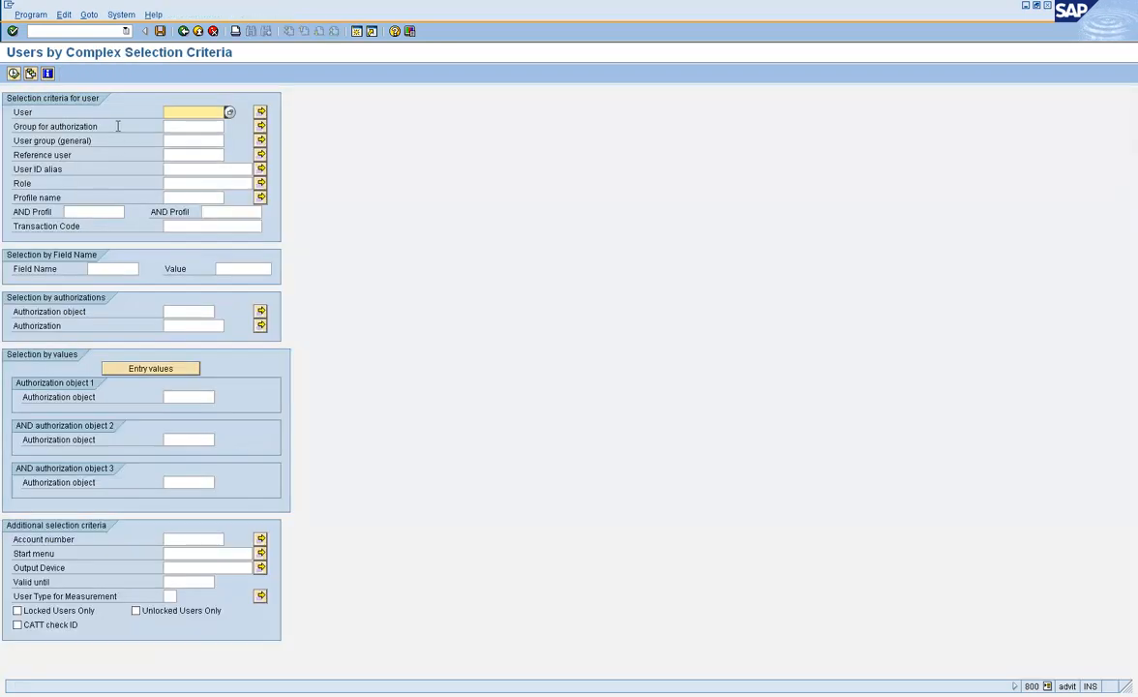
{"action": "left_click", "coordinate": [139, 614]}
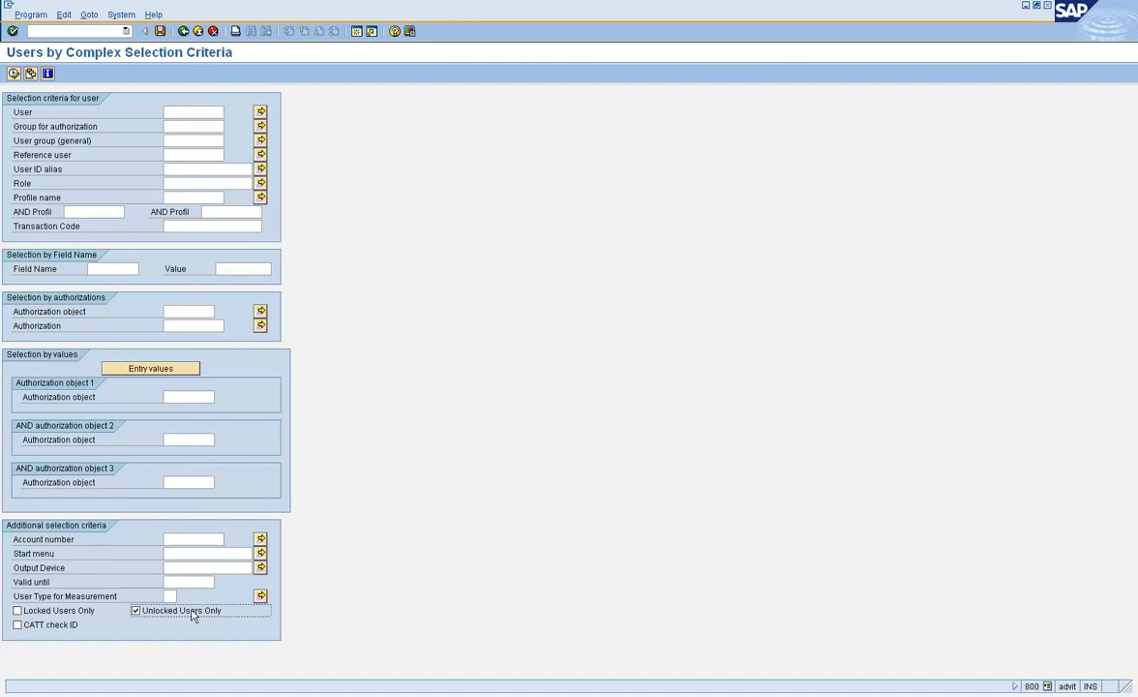
{"action": "left_click", "coordinate": [62, 612]}
{"action": "left_click", "coordinate": [13, 73]}
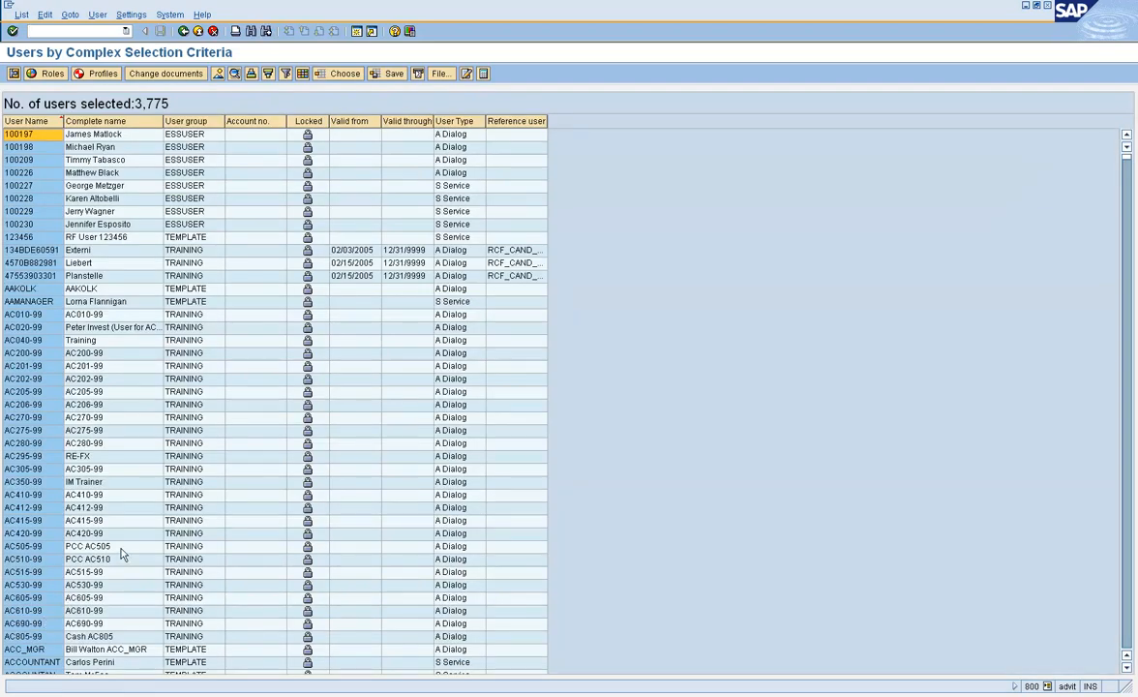
{"action": "left_click", "coordinate": [183, 32]}
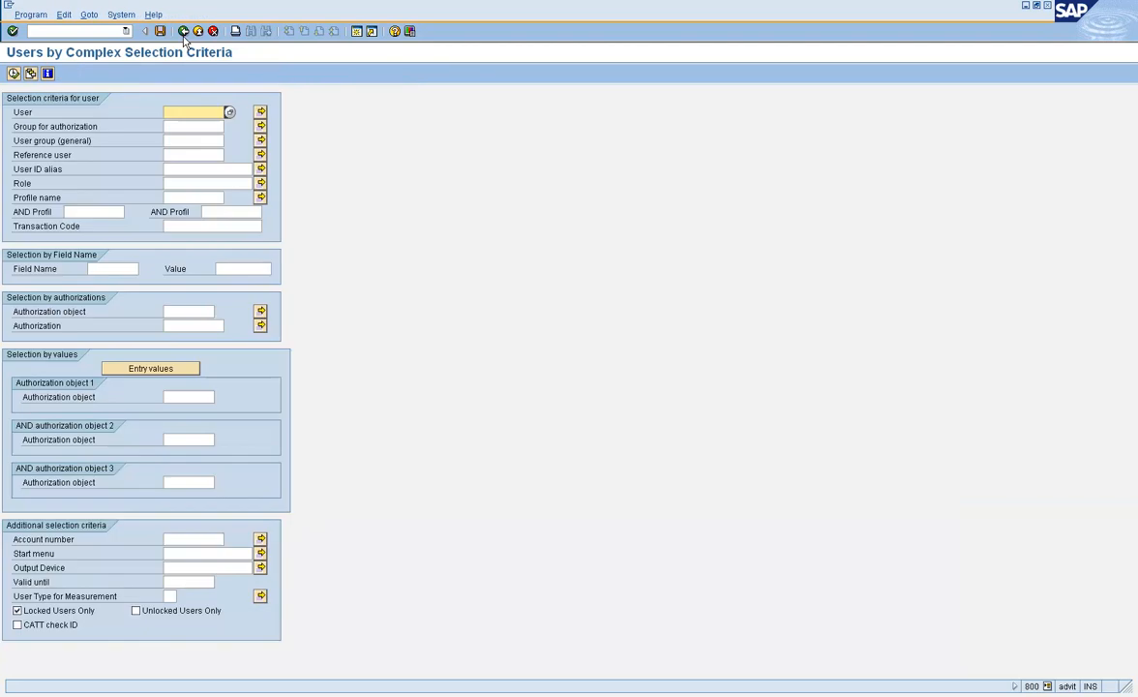
{"action": "left_click", "coordinate": [183, 33]}
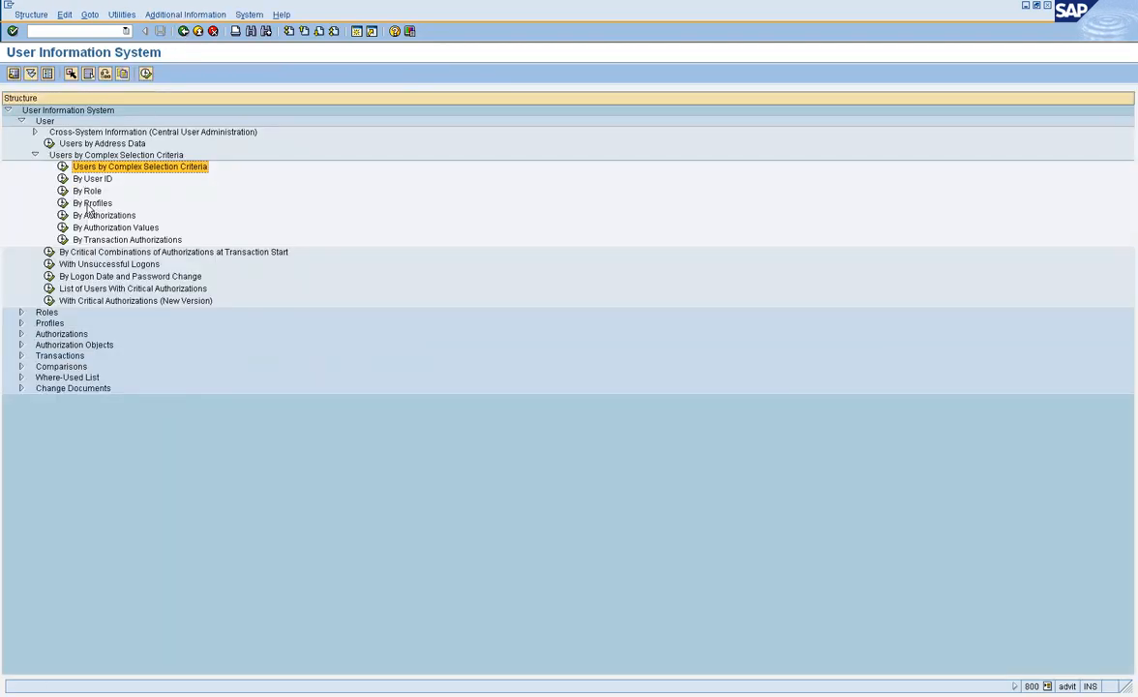
- Collapse Users by Complex Selection Criteria and display the critical combinations of the By Critical Combinations of Authorizations at Transaction Start report
{"action": "left_click", "coordinate": [35, 155]}
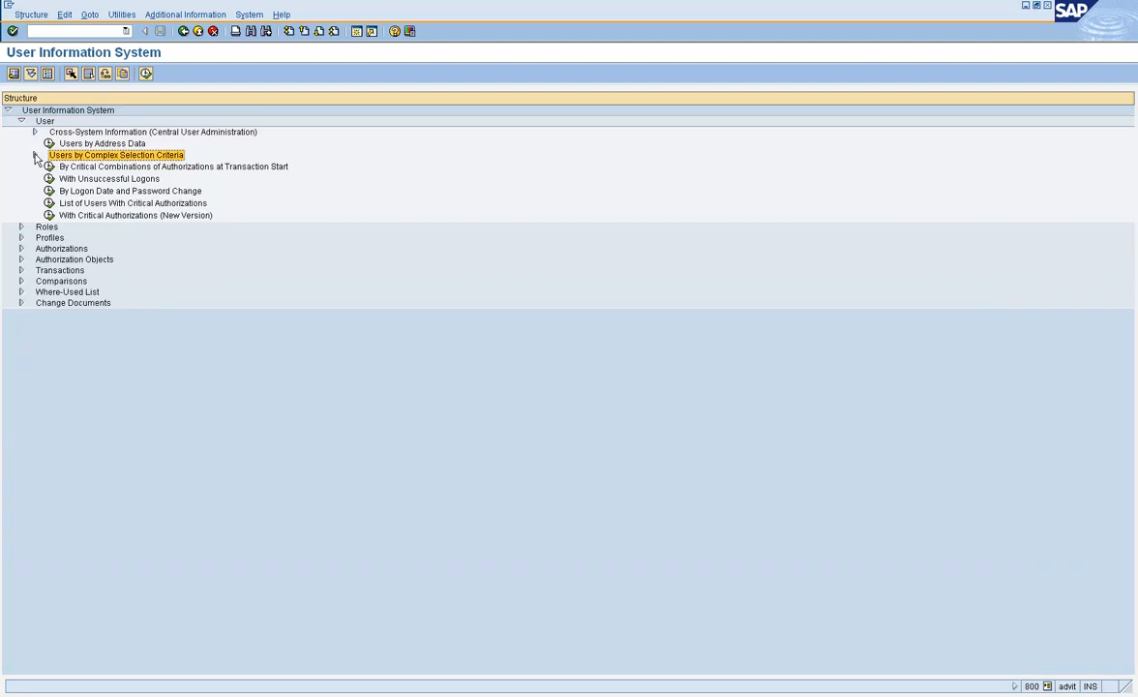
{"action": "left_click", "coordinate": [111, 168]}
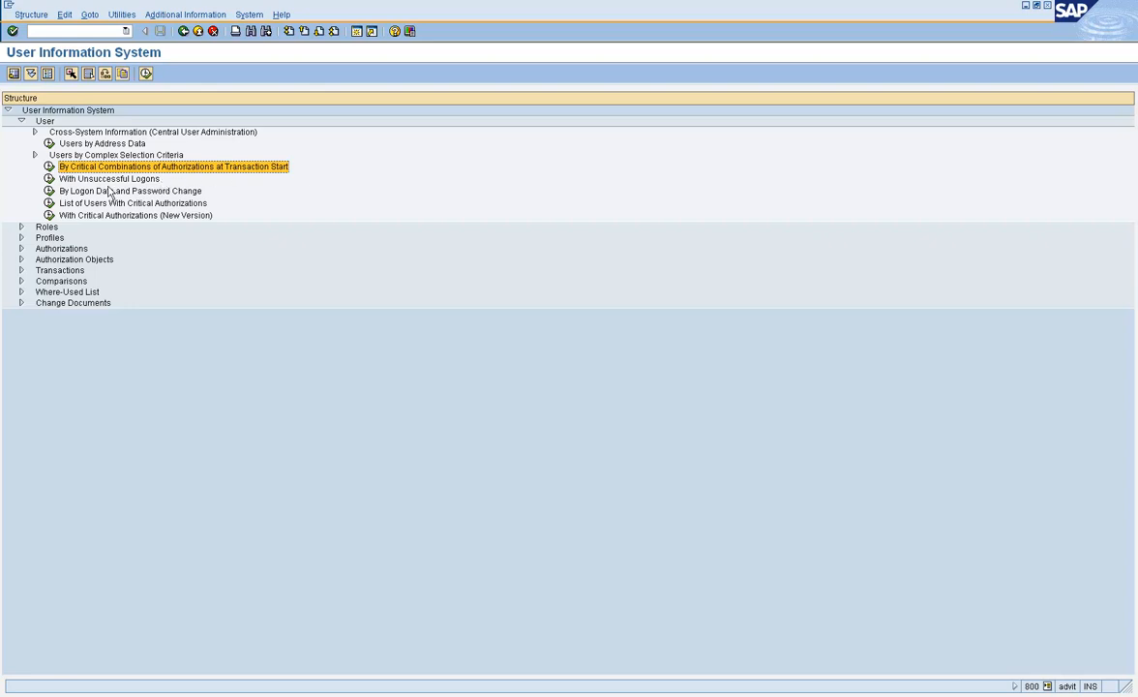
{"action": "double_click", "coordinate": [53, 167]}
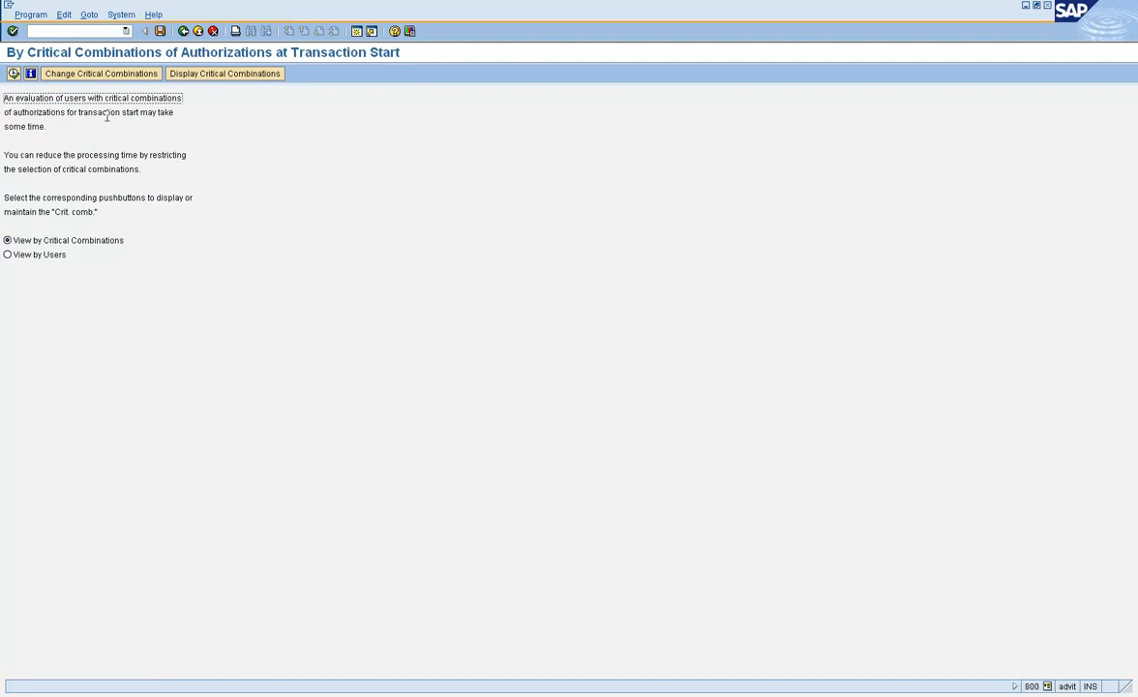
{"action": "left_click", "coordinate": [185, 83]}
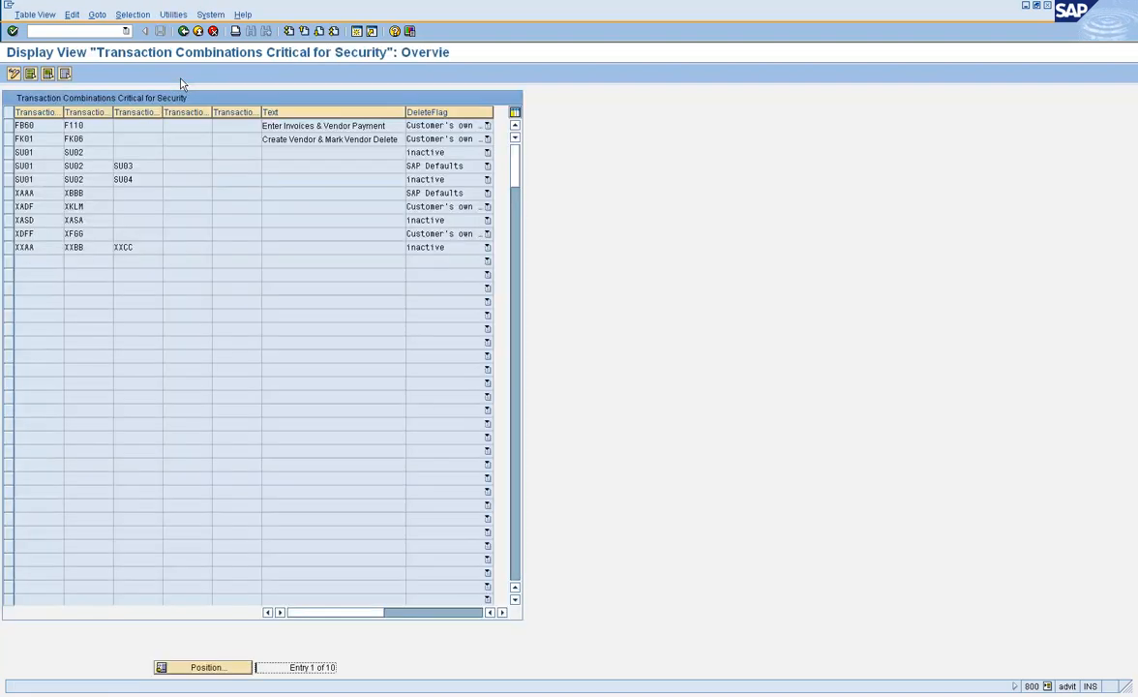
{"action": "left_click", "coordinate": [183, 31]}
{"action": "left_click", "coordinate": [176, 72]}
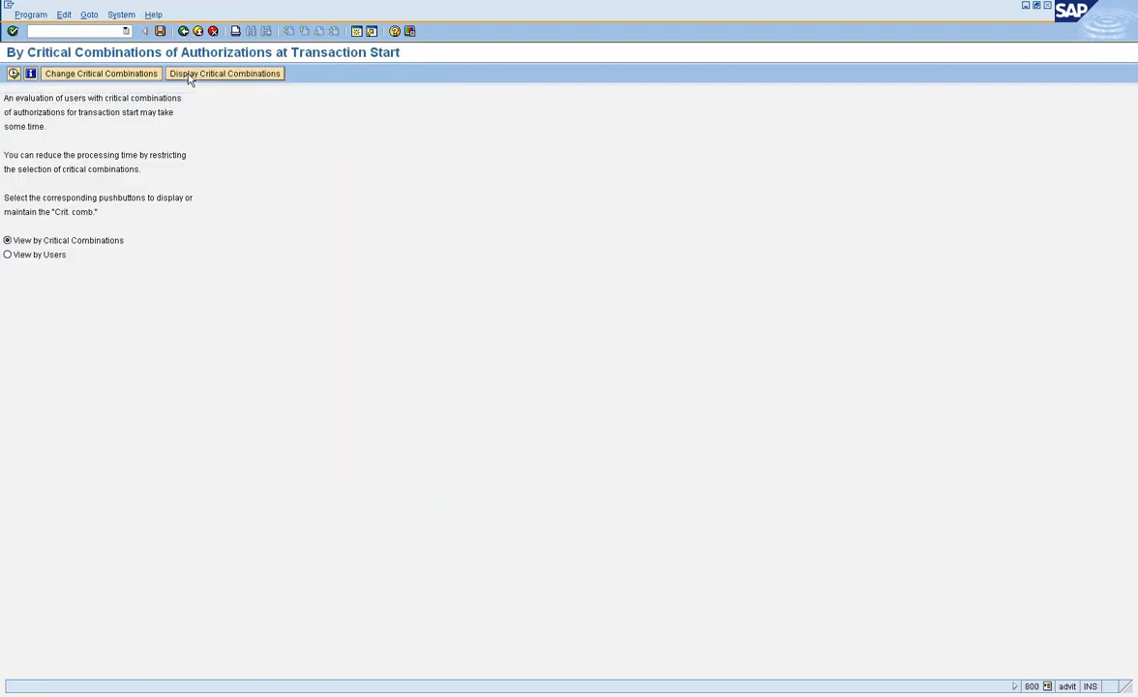
- Examine the critical transaction combinations, mainly FB60 with F110 and its description, and return to the report tree
{"action": "left_click", "coordinate": [100, 136]}
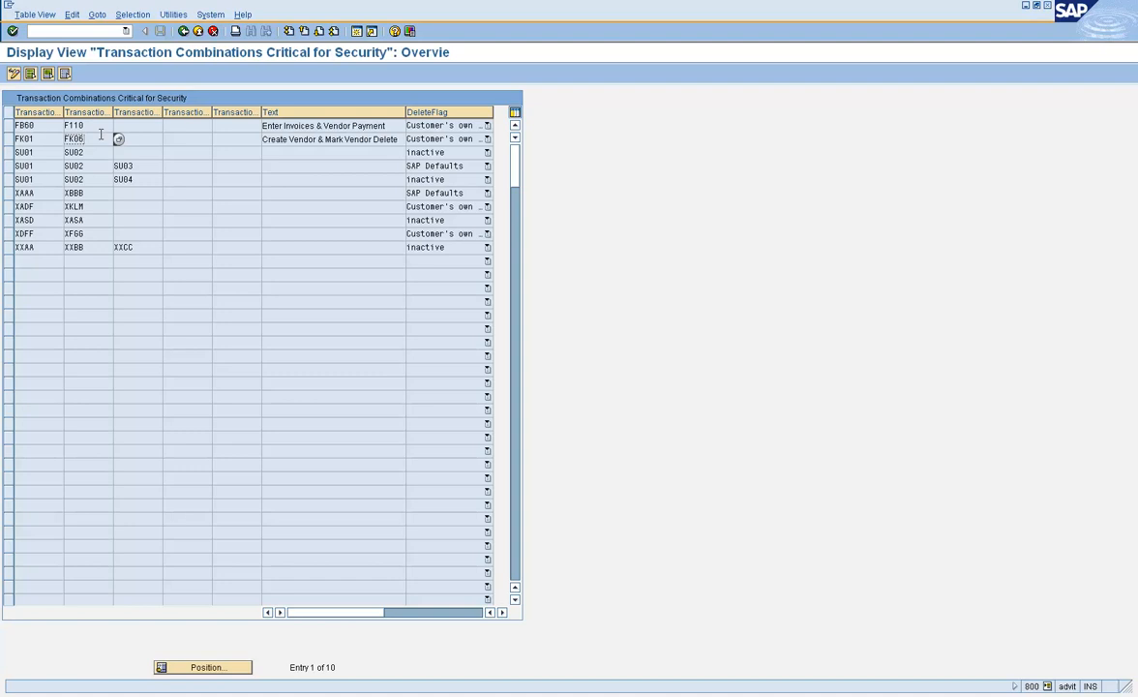
{"action": "left_click", "coordinate": [96, 164]}
{"action": "left_click", "coordinate": [55, 126]}
{"action": "left_click", "coordinate": [93, 128]}
{"action": "left_click", "coordinate": [33, 126]}
{"action": "left_click", "coordinate": [9, 126]}
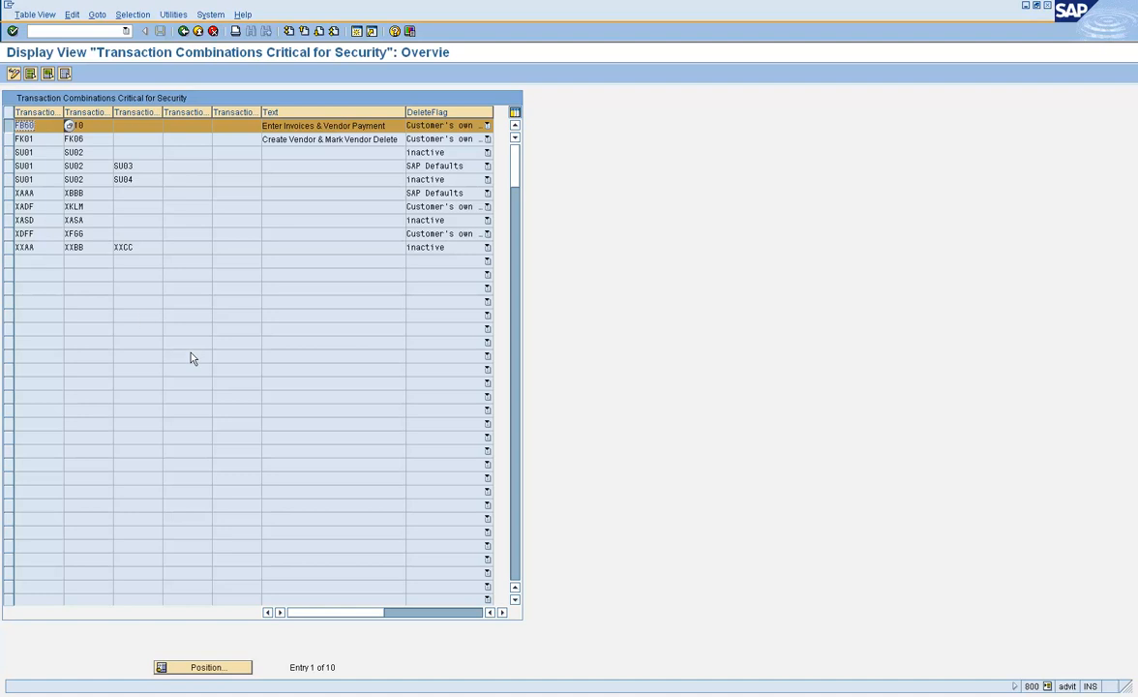
{"action": "left_click", "coordinate": [106, 125]}
{"action": "left_click", "coordinate": [10, 125]}
{"action": "left_click", "coordinate": [89, 126]}
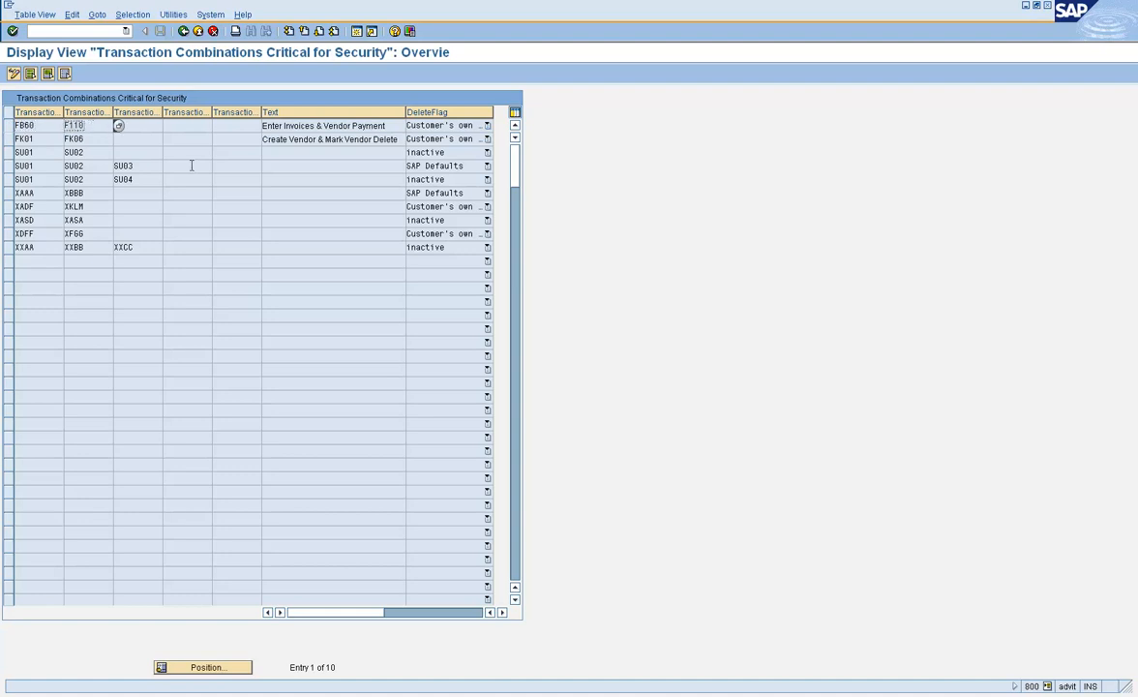
{"action": "left_click", "coordinate": [352, 125]}
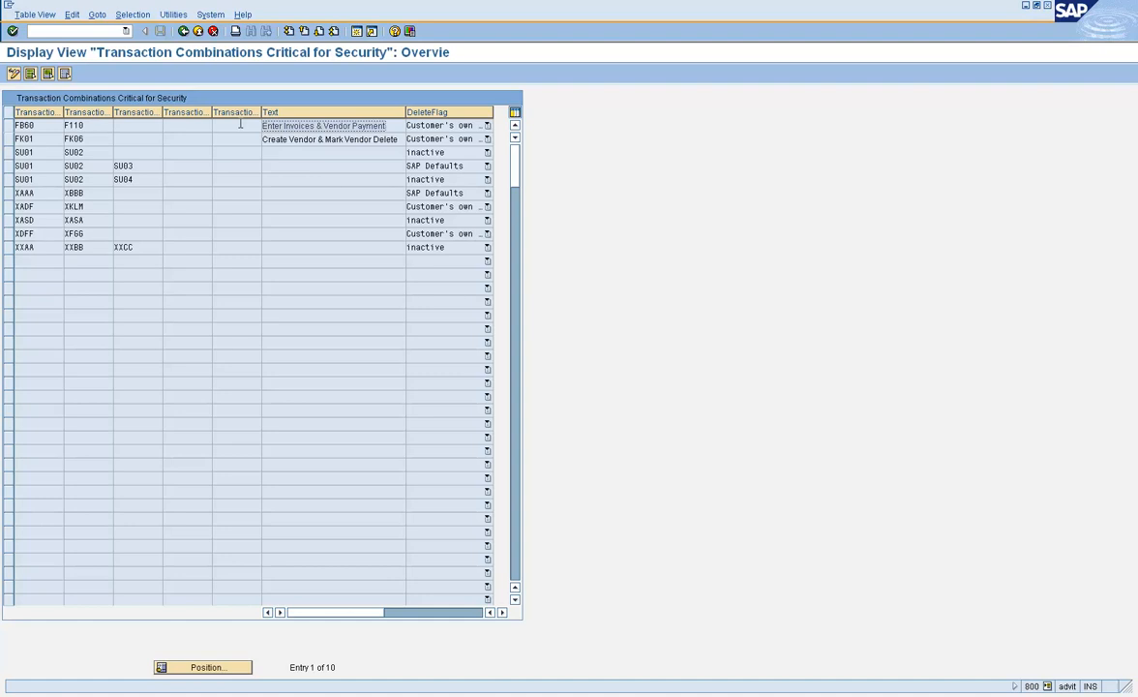
{"action": "left_click", "coordinate": [167, 140]}
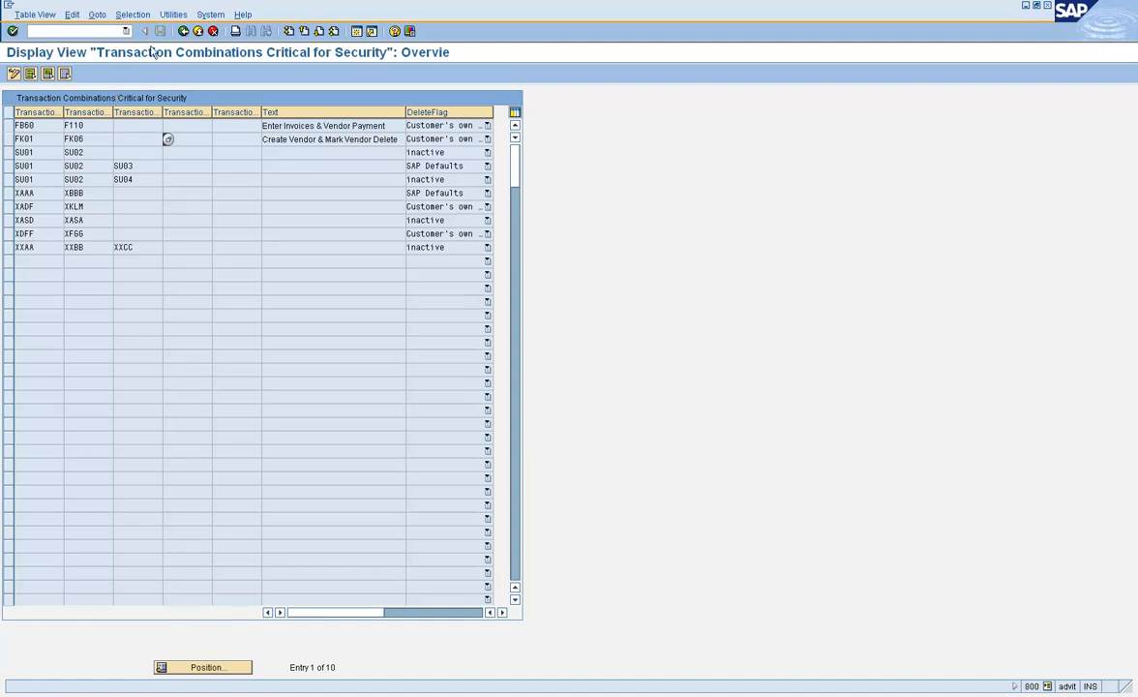
{"action": "left_click", "coordinate": [24, 124]}
{"action": "left_click", "coordinate": [88, 125]}
{"action": "left_click", "coordinate": [183, 31]}
{"action": "left_click", "coordinate": [183, 30]}
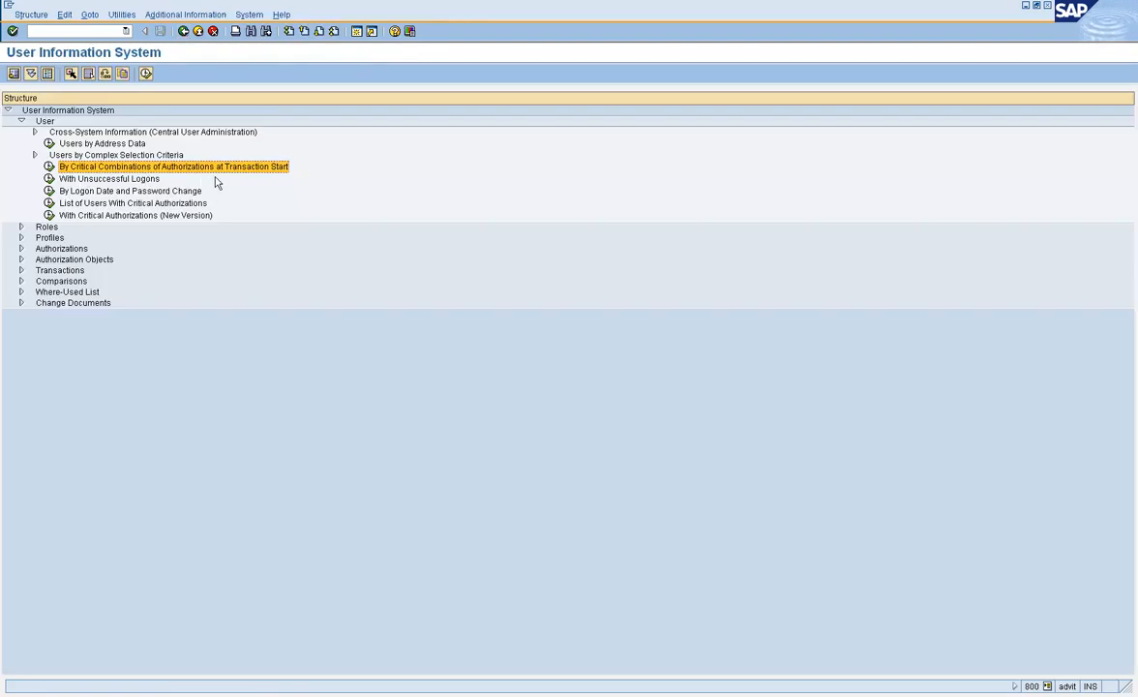
- Reopen the critical combinations display and compare the FB60/F110 and FK01/FK06 entries with the SU01/SU02 entry
{"action": "double_click", "coordinate": [49, 165]}
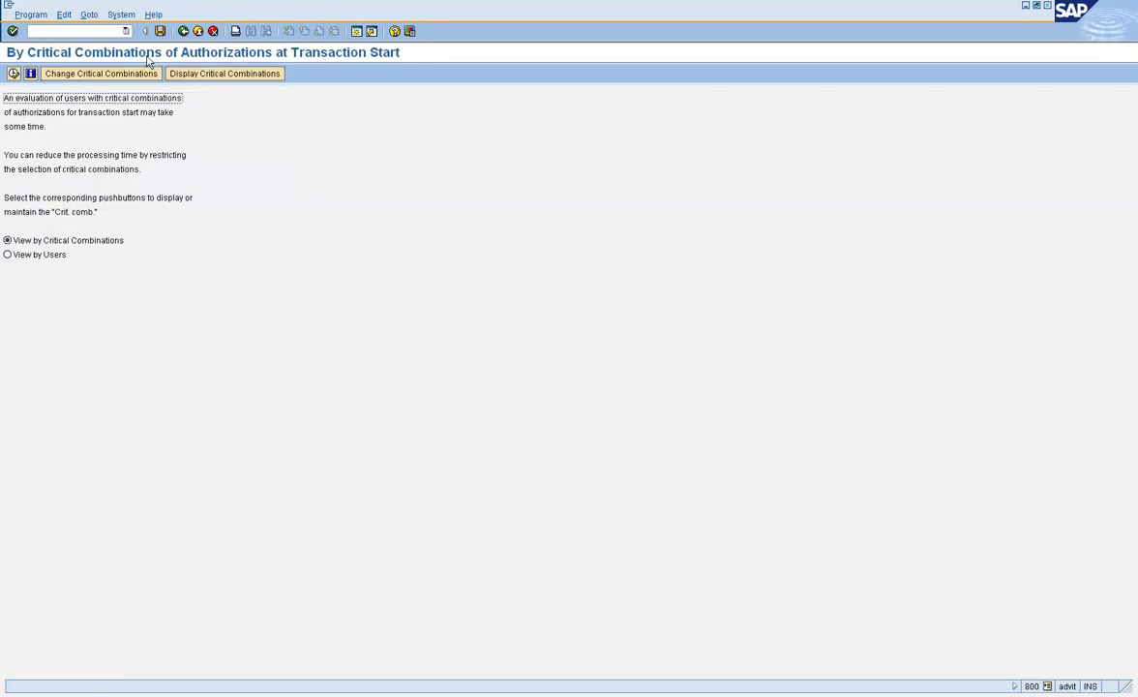
{"action": "left_click", "coordinate": [225, 74]}
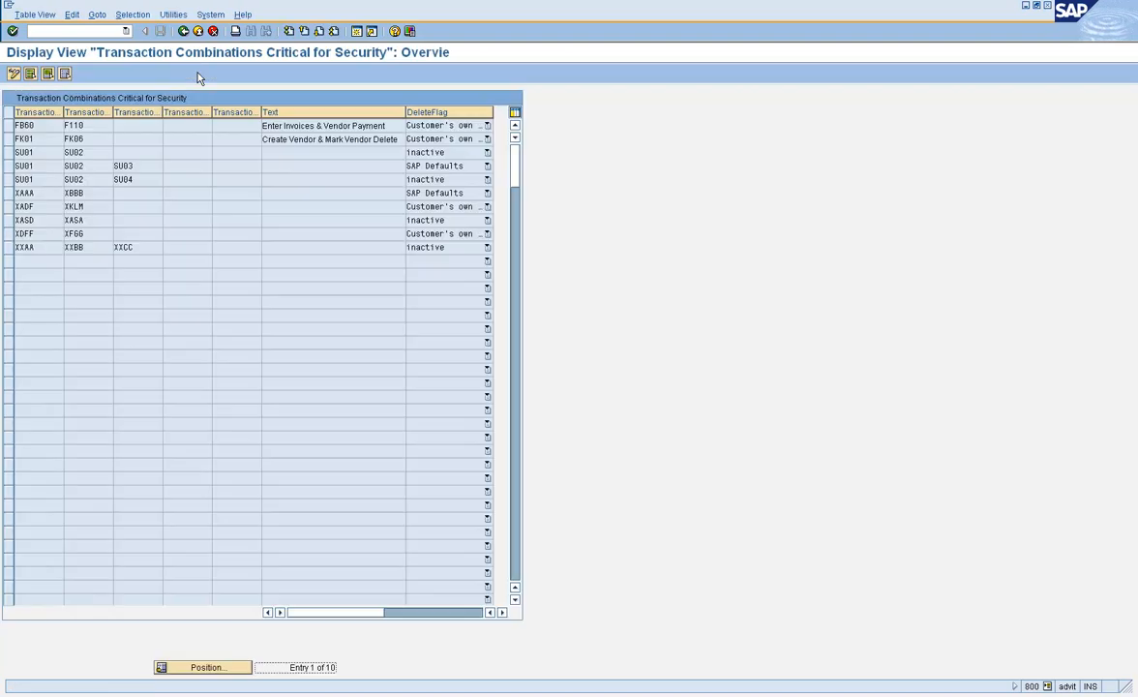
{"action": "left_click", "coordinate": [9, 125]}
{"action": "left_click", "coordinate": [8, 140]}
{"action": "left_click", "coordinate": [46, 152]}
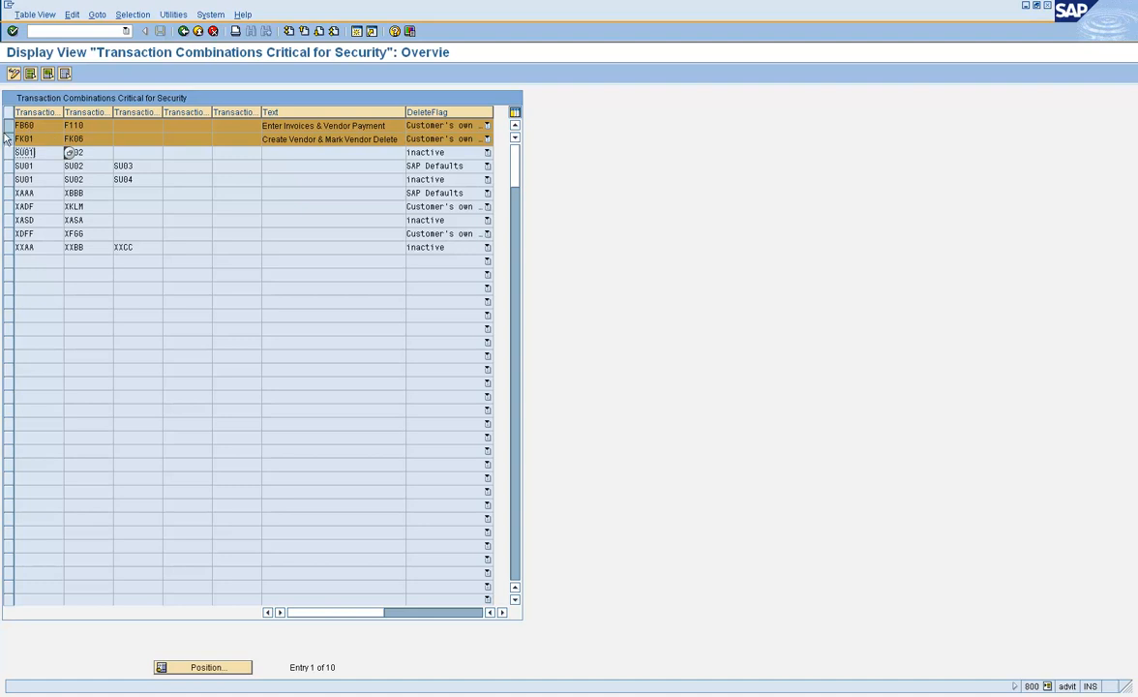
{"action": "left_click", "coordinate": [9, 128]}
{"action": "left_click", "coordinate": [9, 138]}
{"action": "left_click", "coordinate": [89, 148]}
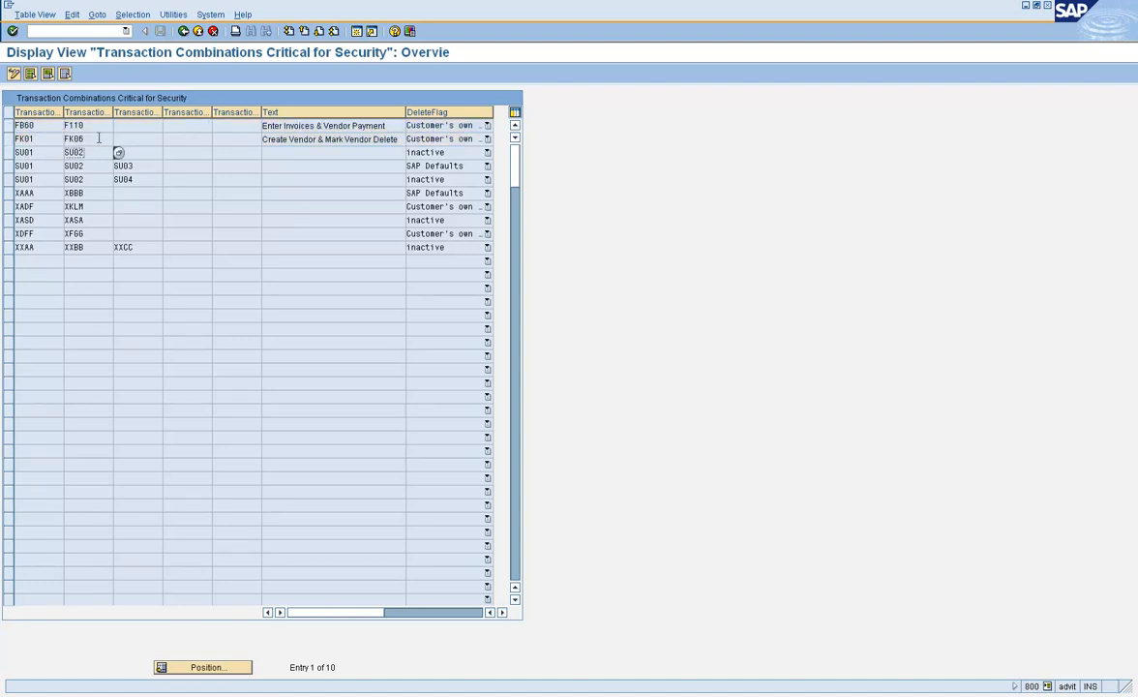
{"action": "left_click", "coordinate": [85, 138]}
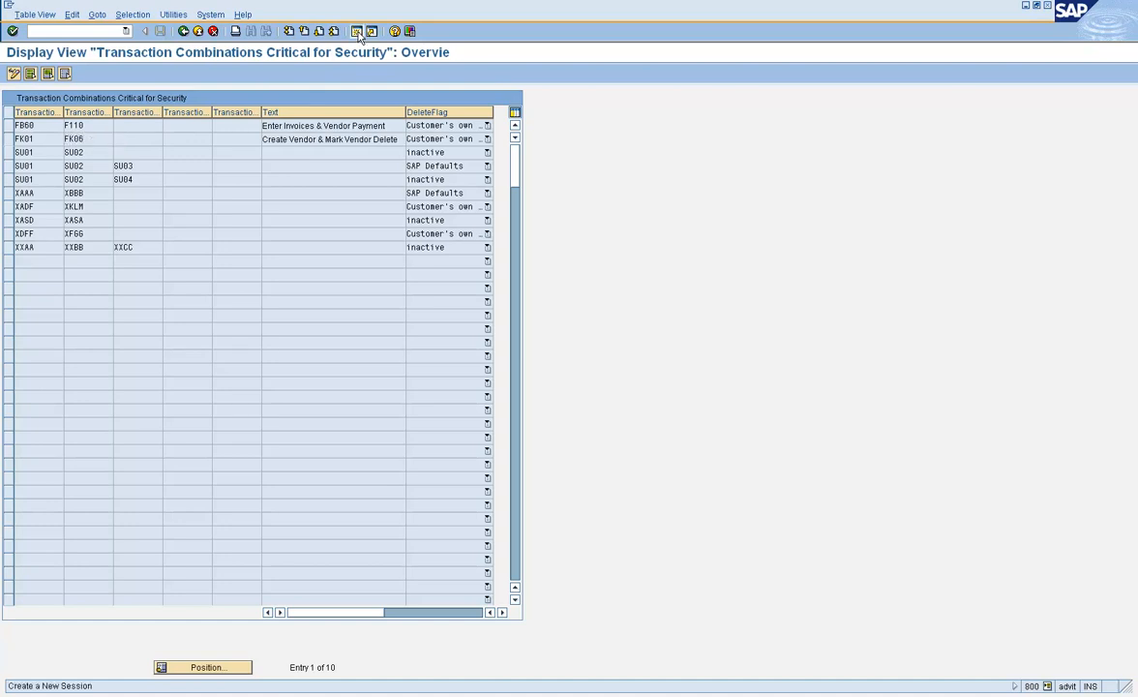
- Open a new session, start SAP Compliance Calibrator, and execute it for the SAP R/3 System as Auditor, ending in Rule Architect
{"action": "left_click", "coordinate": [356, 31]}
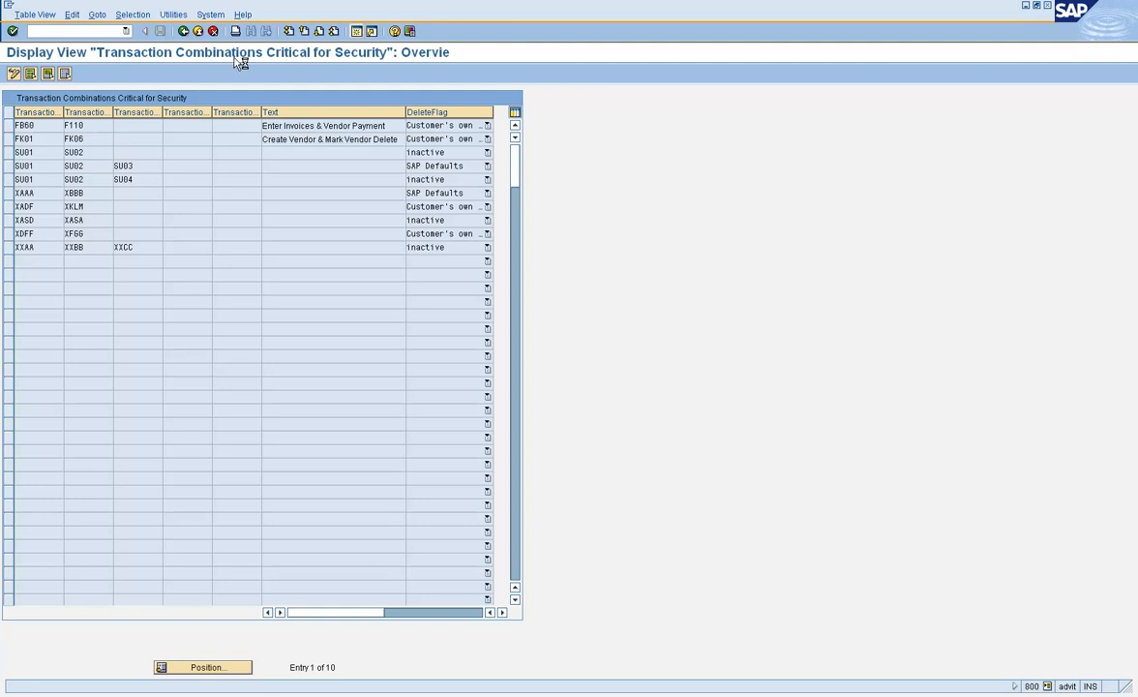
{"action": "type", "text": "/n"}
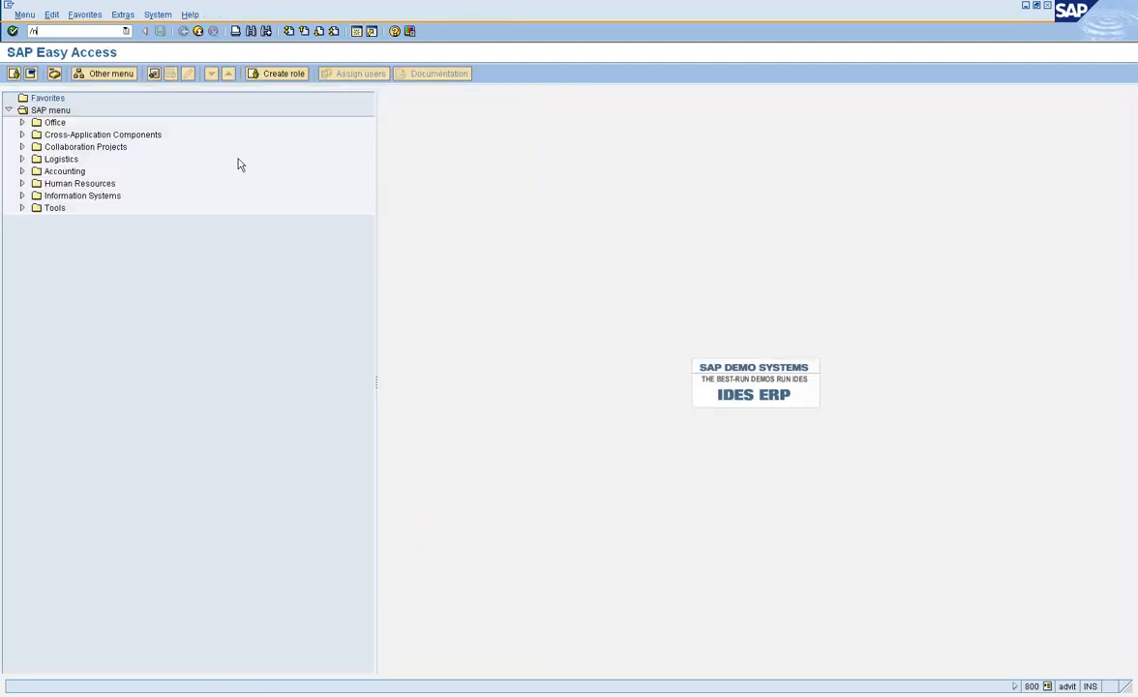
{"action": "type", "text": "c/virsa/zvfat"}
{"action": "key", "text": "Return"}
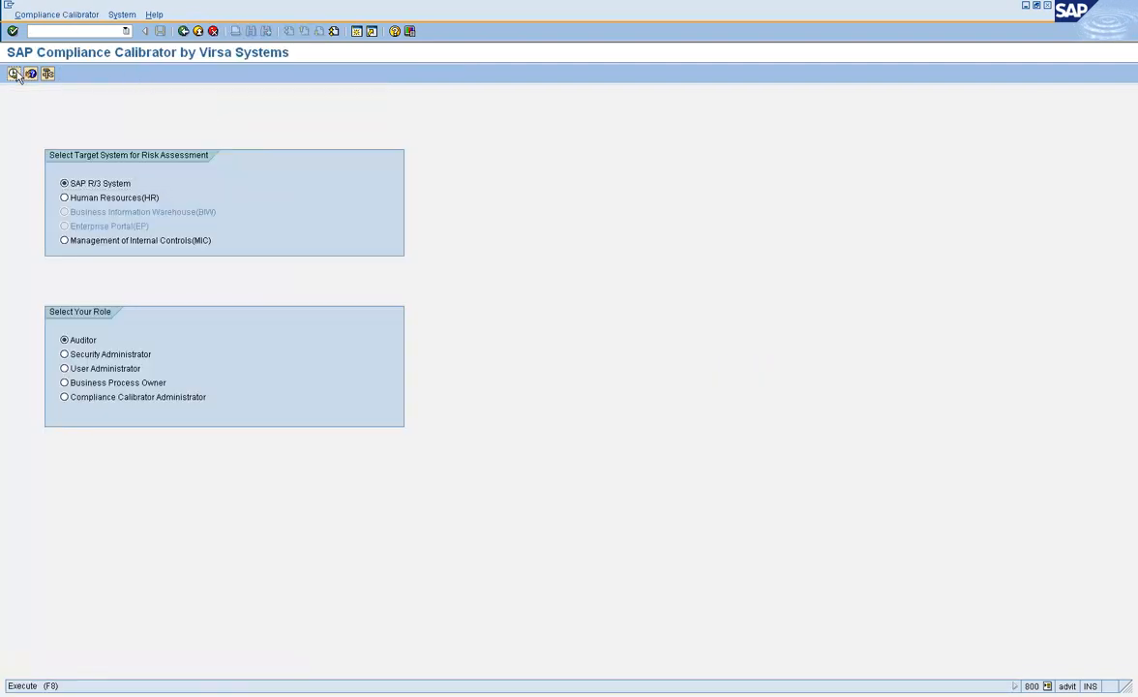
{"action": "left_click", "coordinate": [14, 73]}
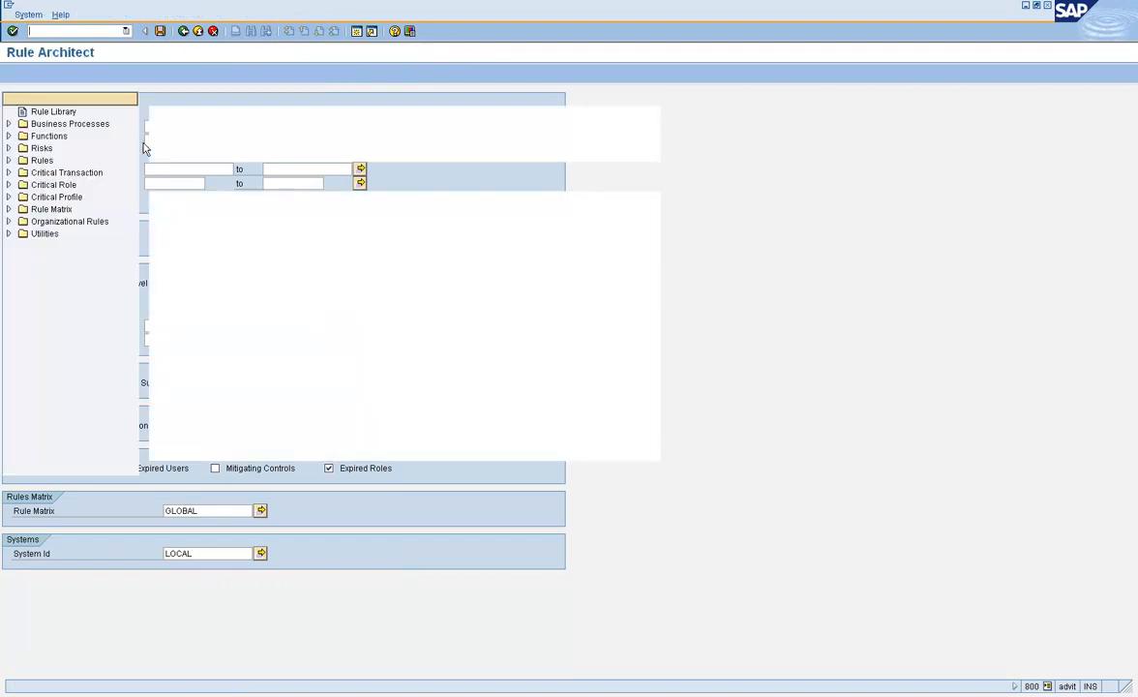
- Look at the Create Risk form under Risks, including its conflicting functions fields, and return to the Rule Architect overview
{"action": "left_click", "coordinate": [8, 161]}
{"action": "left_click", "coordinate": [8, 161]}
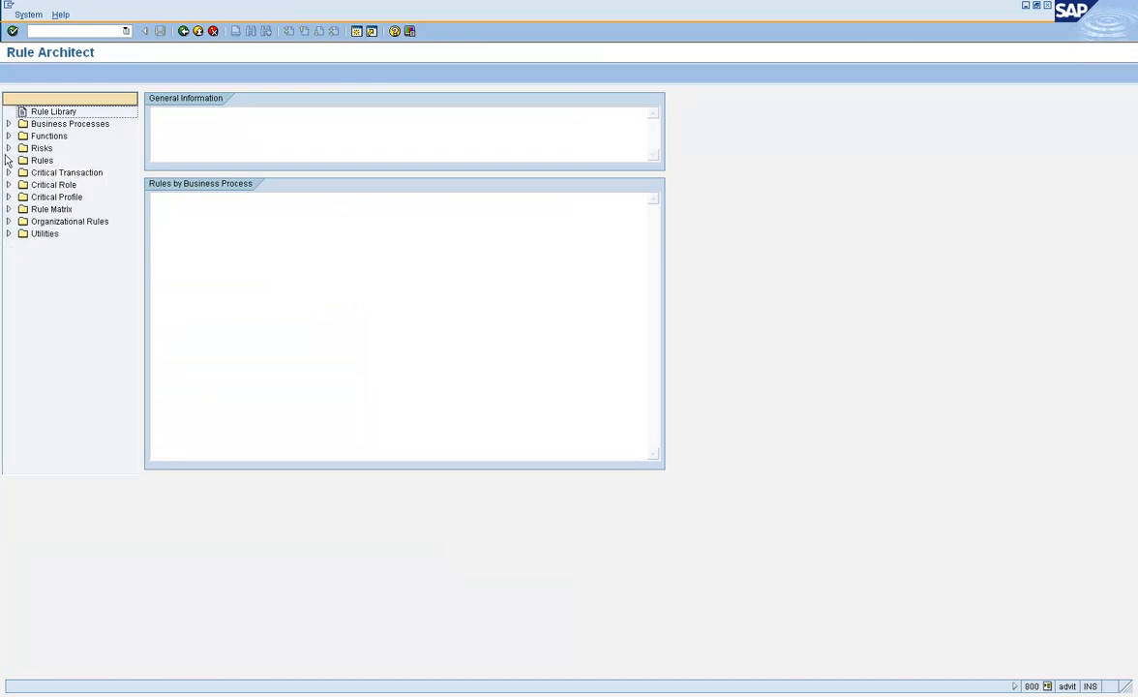
{"action": "left_click", "coordinate": [9, 148]}
{"action": "left_click", "coordinate": [54, 161]}
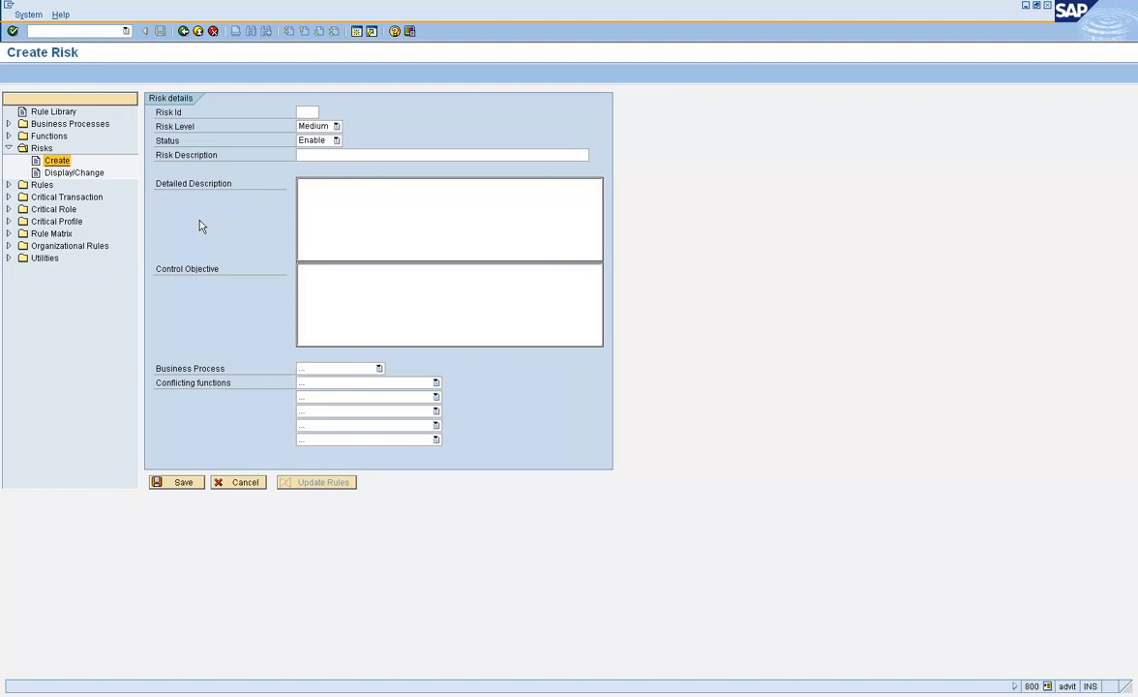
{"action": "left_click", "coordinate": [184, 34]}
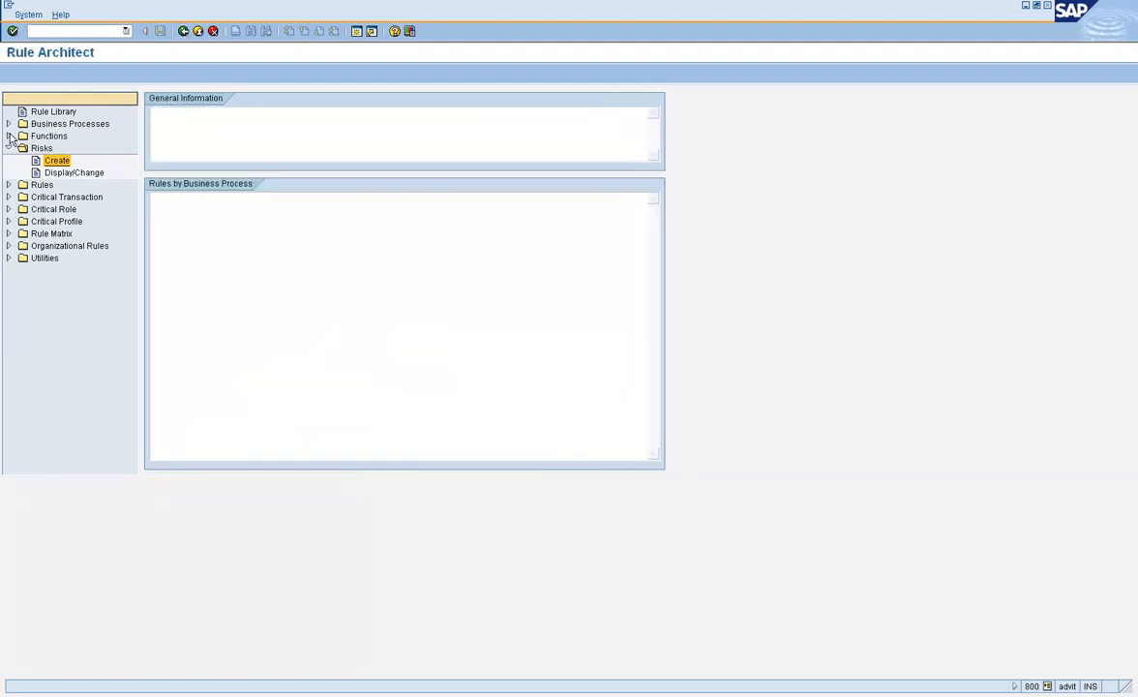
- Look at the Create Function form, return to the Rule Architect overview, and collapse Functions and Risks
{"action": "left_click", "coordinate": [9, 136]}
{"action": "left_click", "coordinate": [56, 149]}
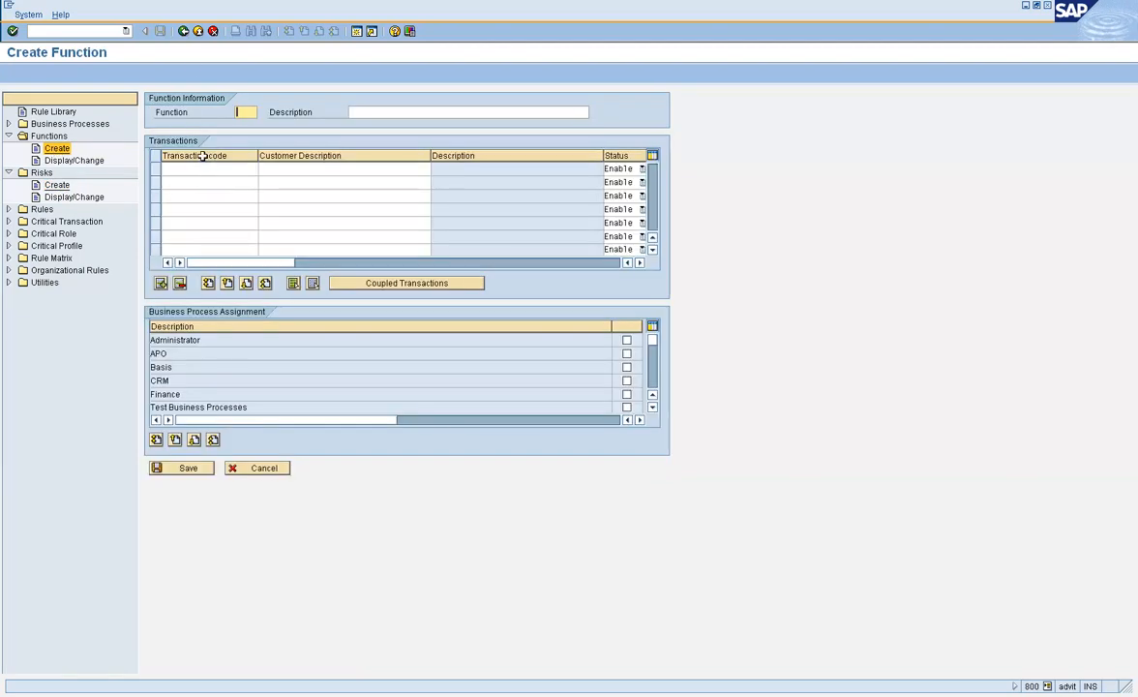
{"action": "left_click", "coordinate": [184, 32]}
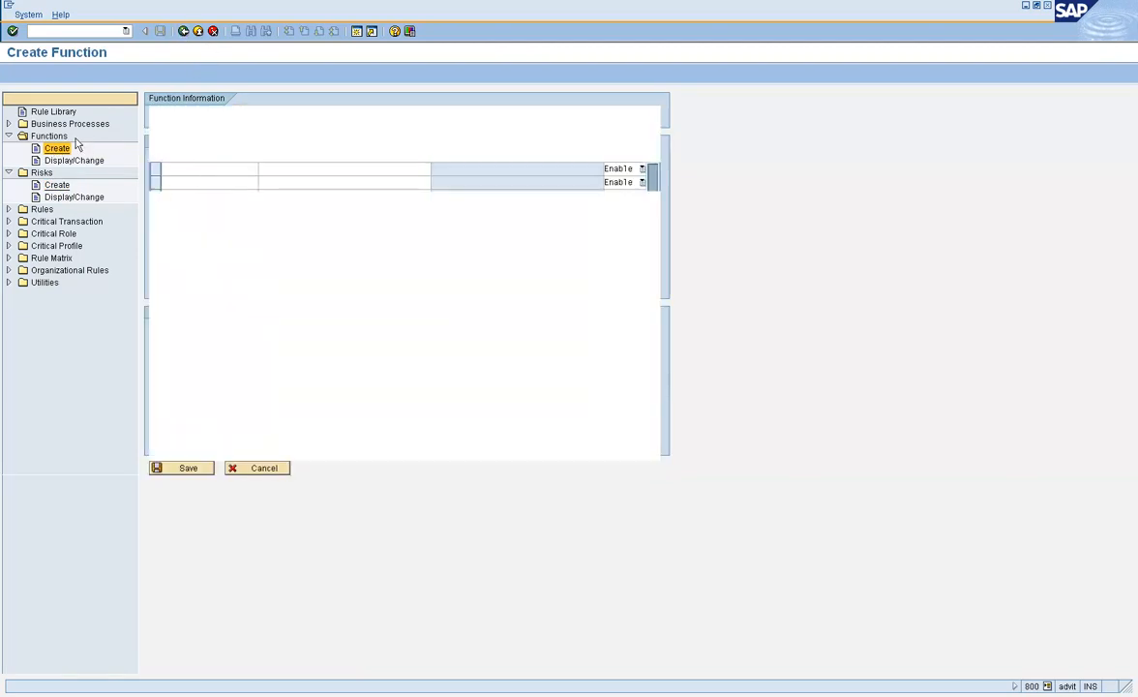
{"action": "left_click", "coordinate": [10, 135]}
{"action": "left_click", "coordinate": [9, 148]}
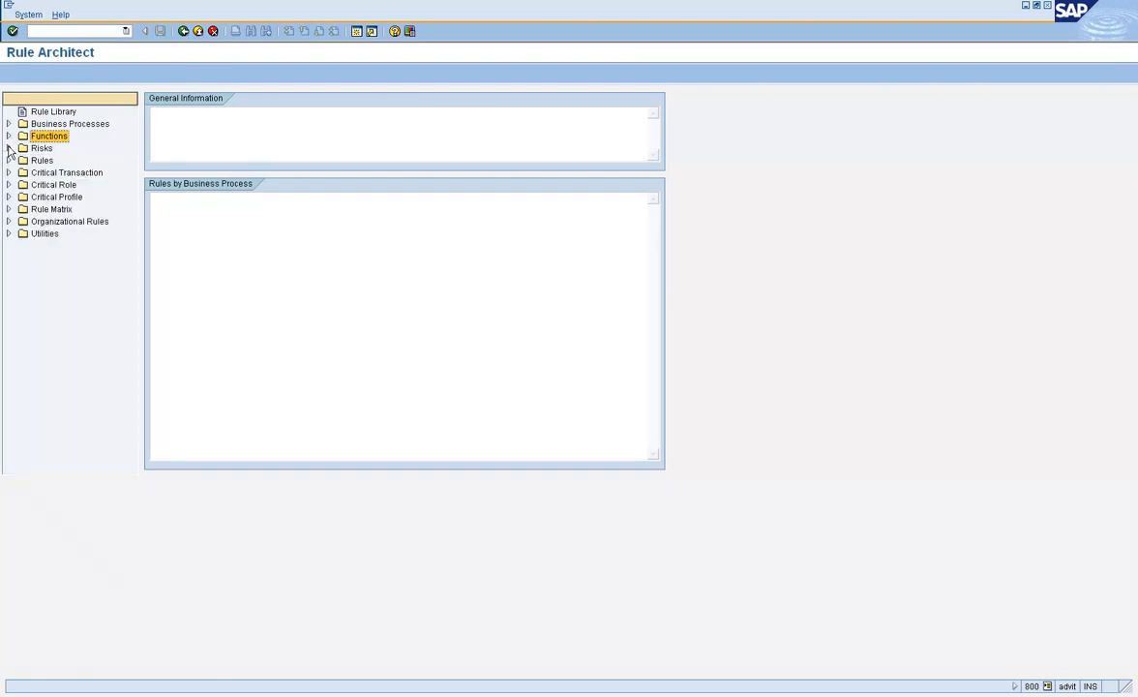
- View the Conflicting Transactions rule search under Rules, and revisit the Risks and Functions folders
{"action": "left_click", "coordinate": [8, 160]}
{"action": "left_click", "coordinate": [87, 172]}
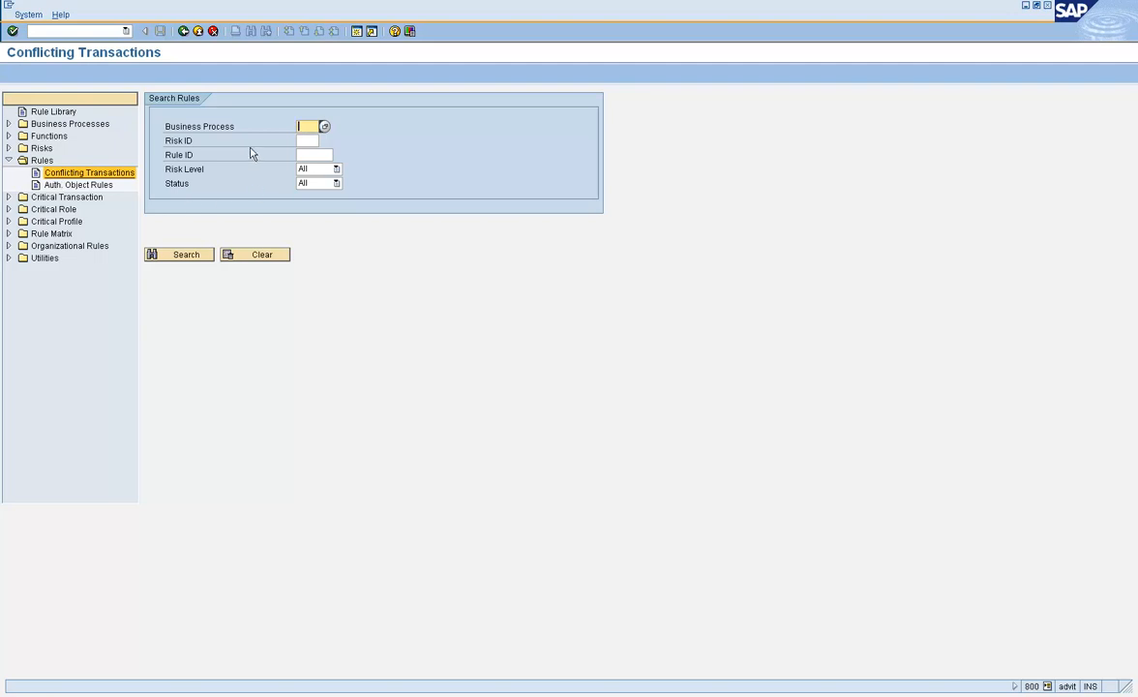
{"action": "left_click", "coordinate": [9, 160]}
{"action": "left_click", "coordinate": [9, 148]}
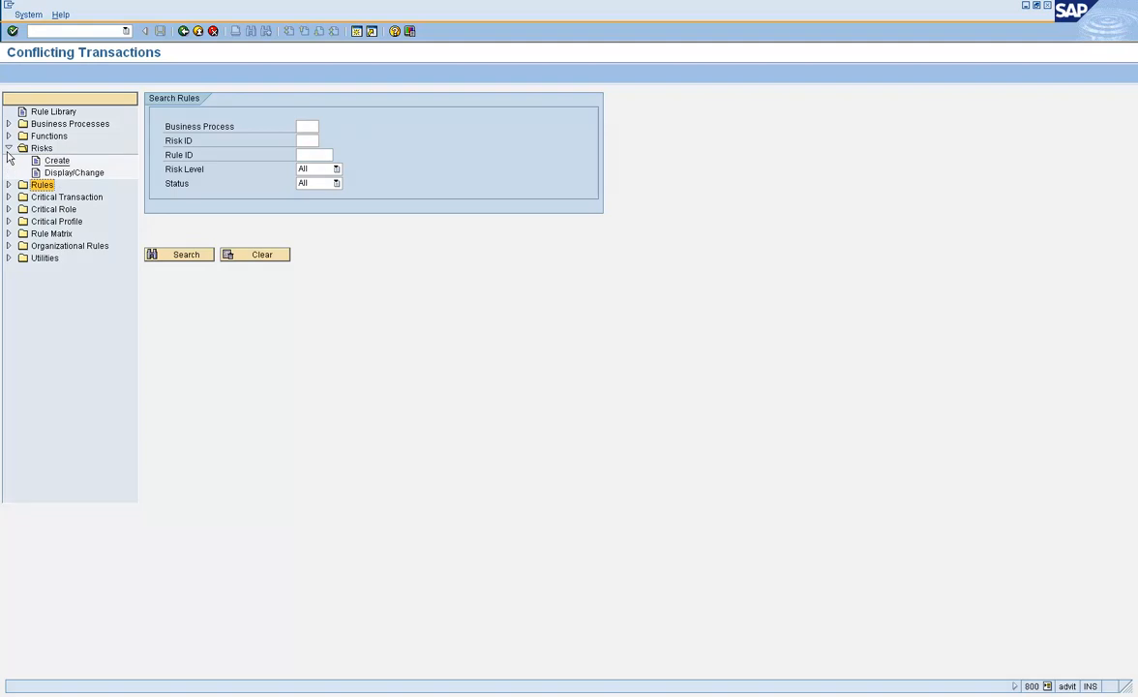
{"action": "left_click", "coordinate": [8, 148]}
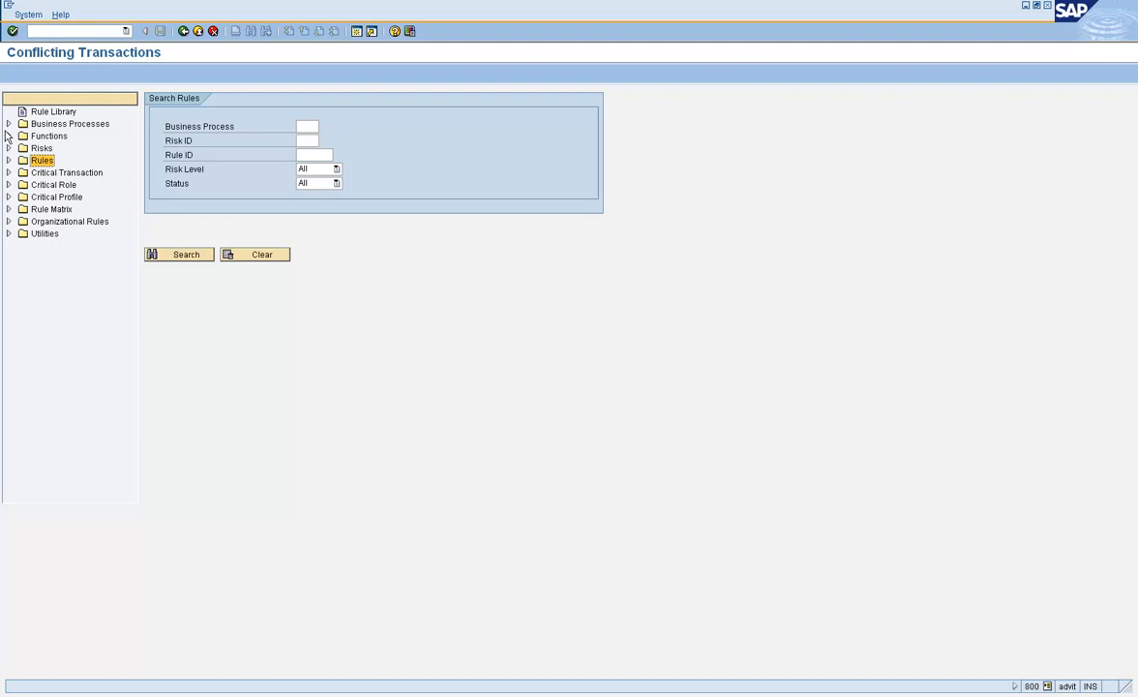
{"action": "left_click", "coordinate": [9, 135]}
{"action": "left_click", "coordinate": [43, 136]}
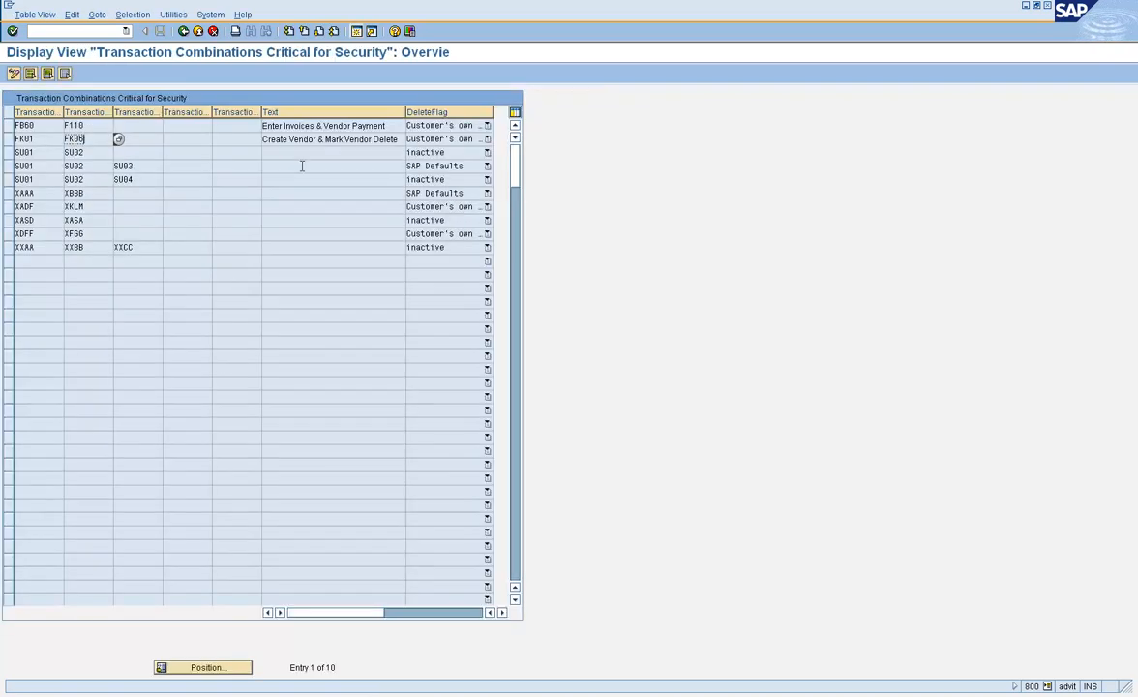
- Check the FB60/F110 description in the critical combinations session, and switch back to the Rule Architect session
{"action": "left_click", "coordinate": [283, 126]}
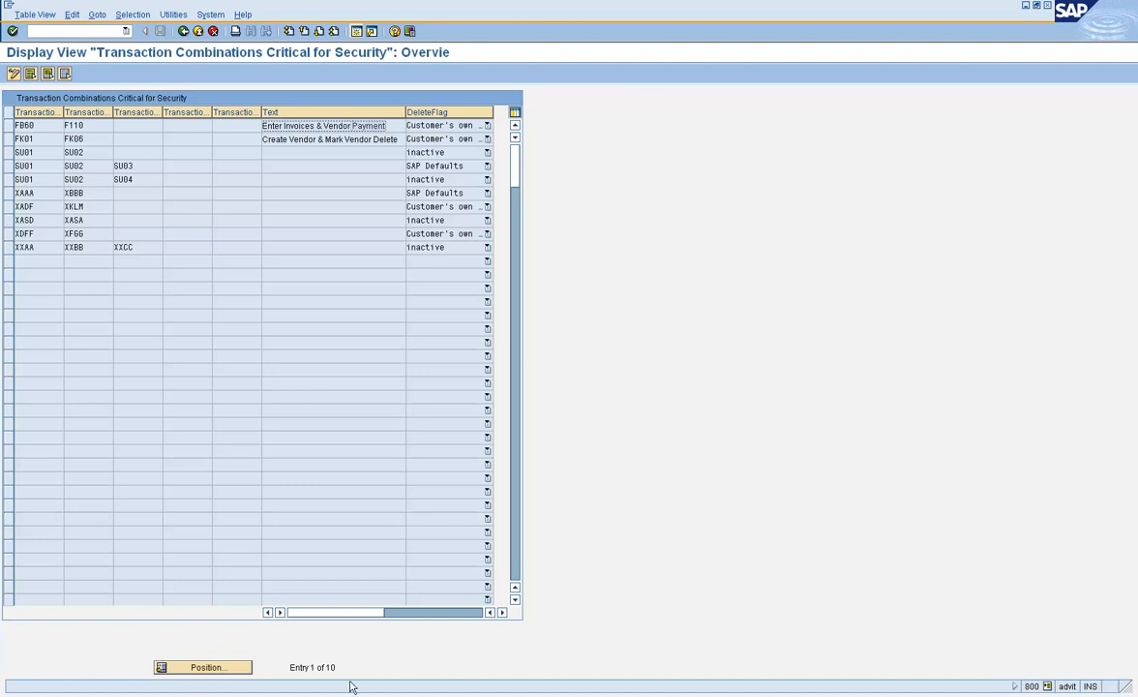
{"action": "key", "text": "F3"}
{"action": "key", "text": "alt+Tab"}
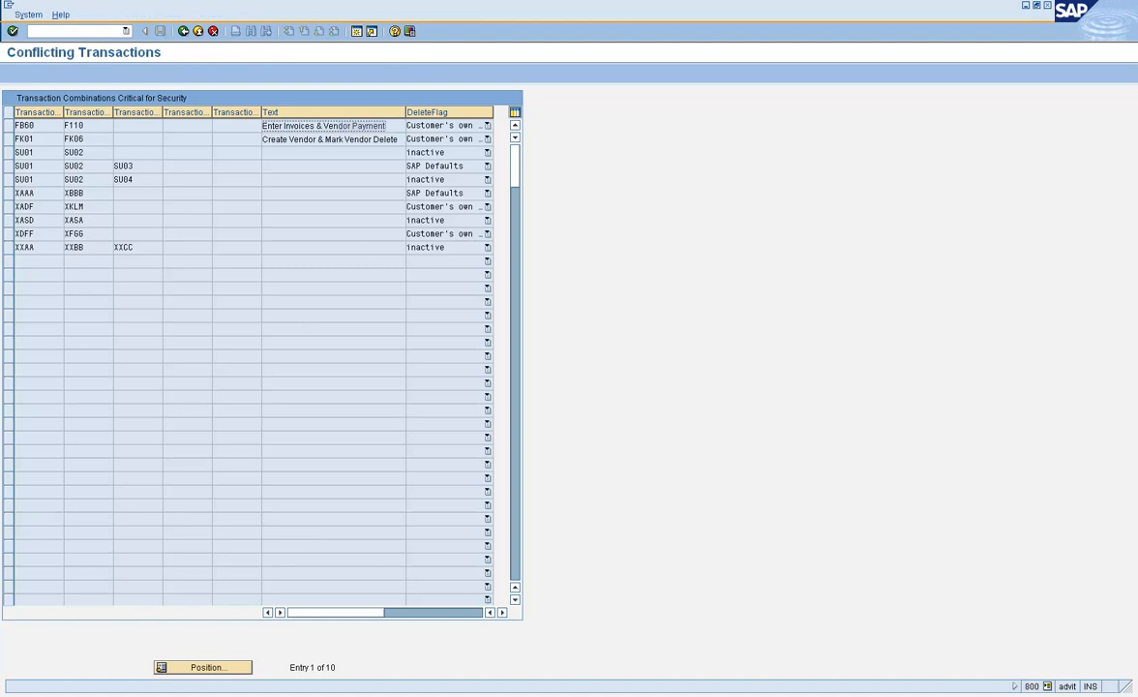
- Open the Create Risk form again and browse the available conflicting functions without choosing one
{"action": "left_click", "coordinate": [9, 135]}
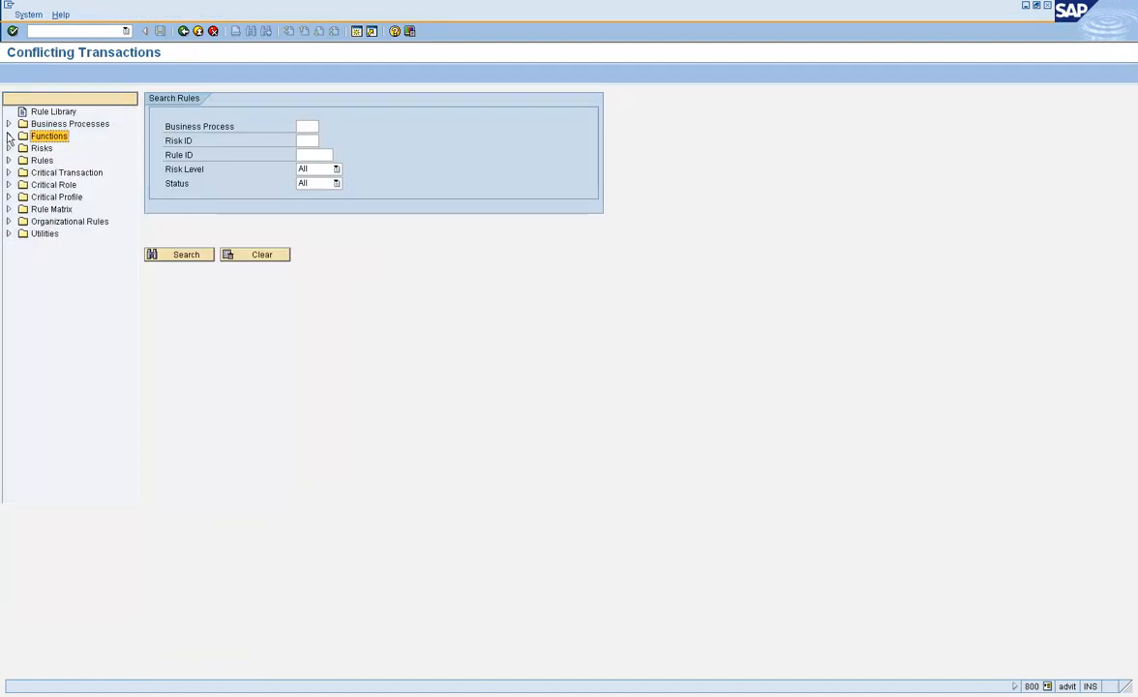
{"action": "left_click", "coordinate": [9, 149]}
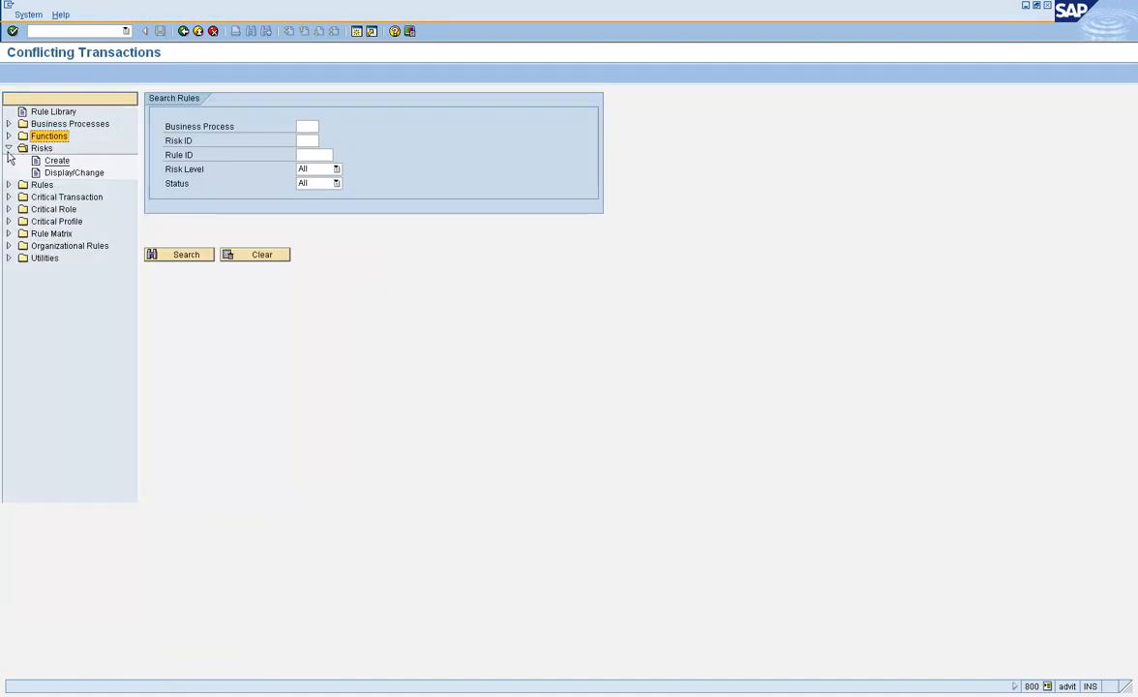
{"action": "left_click", "coordinate": [50, 161]}
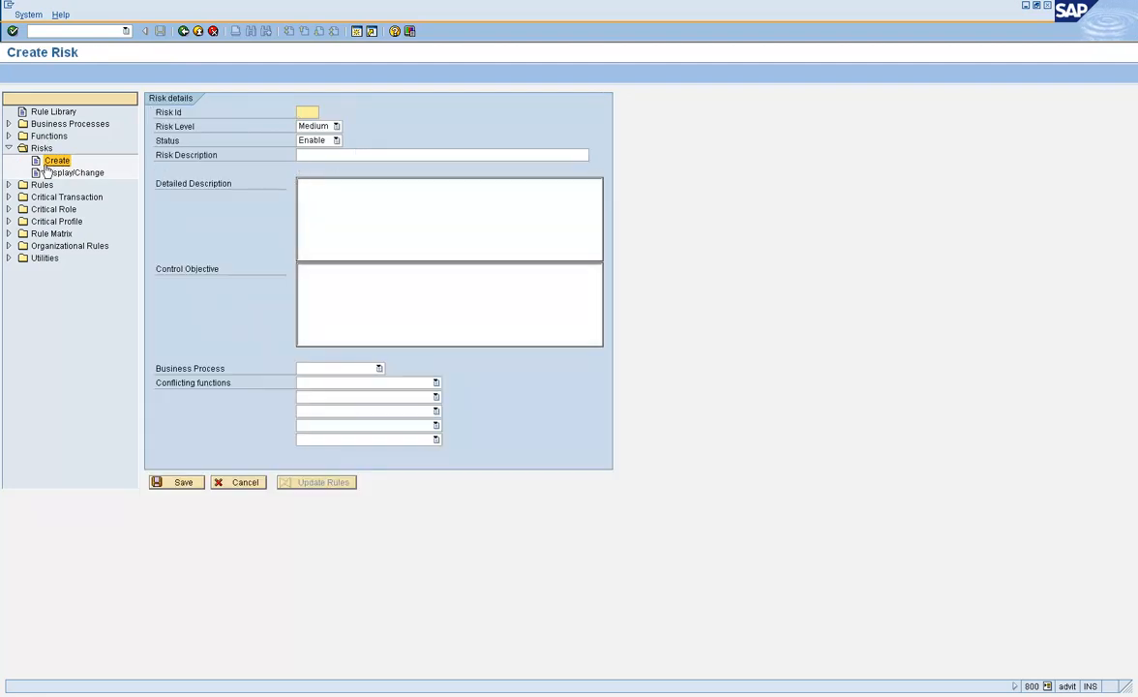
{"action": "left_click", "coordinate": [345, 384]}
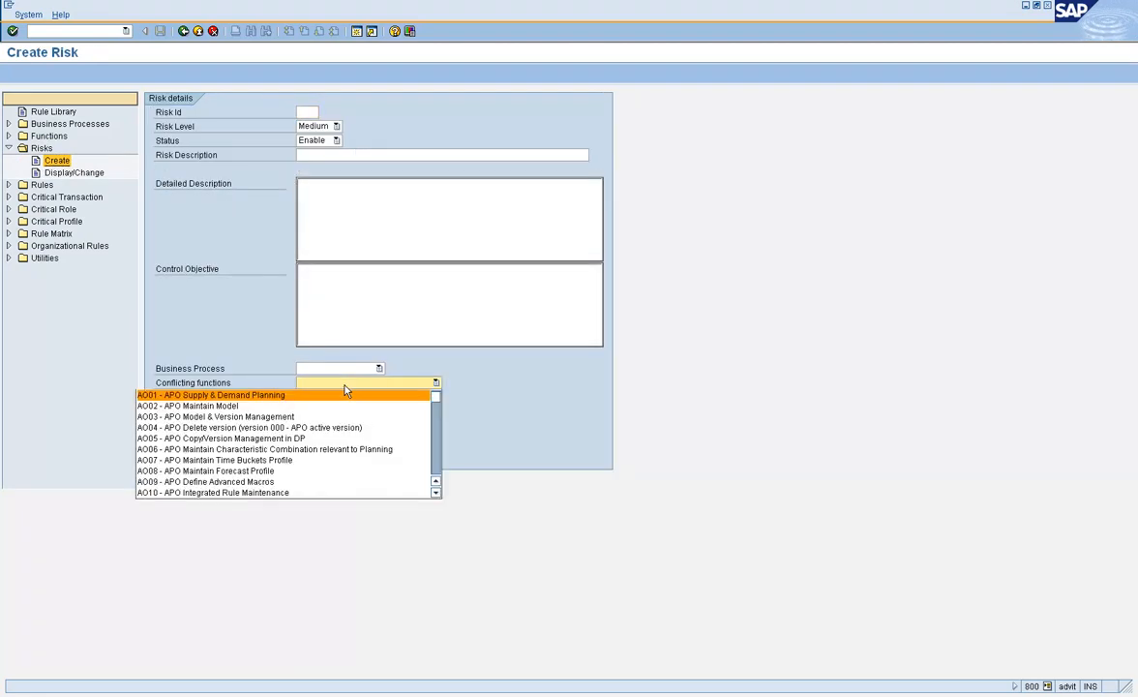
{"action": "left_click", "coordinate": [437, 451]}
{"action": "left_click", "coordinate": [438, 449]}
{"action": "left_click", "coordinate": [523, 392]}
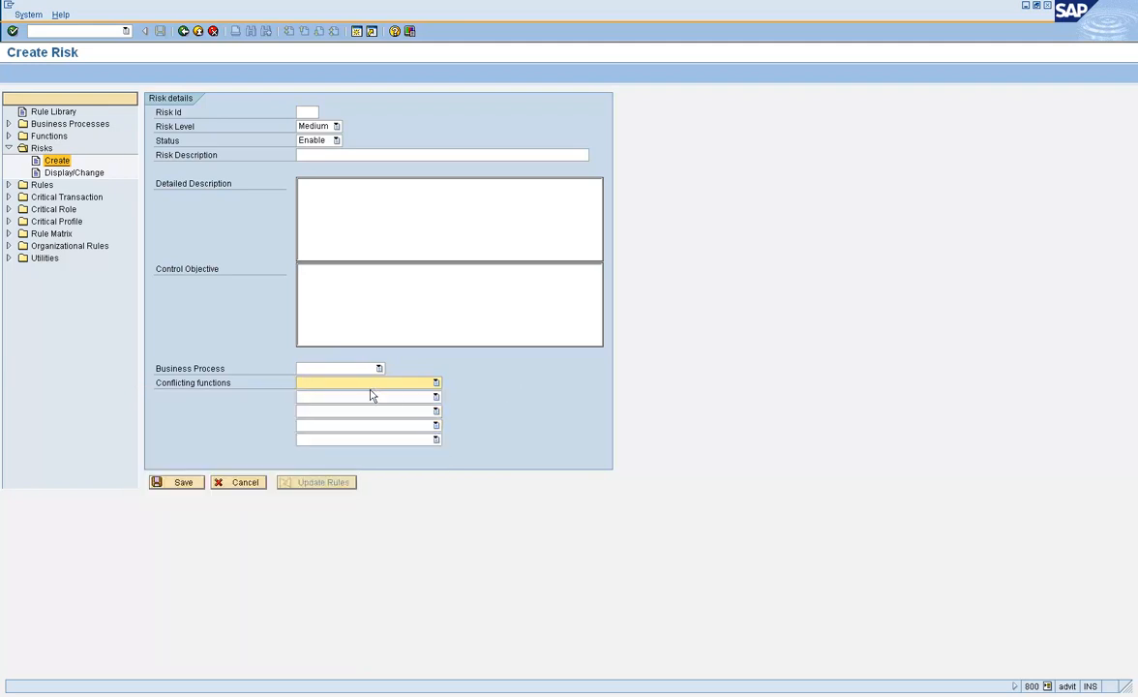
- Expand Rules and view the Conflicting Transactions search criteria again
{"action": "left_click", "coordinate": [39, 184]}
{"action": "left_click", "coordinate": [8, 185]}
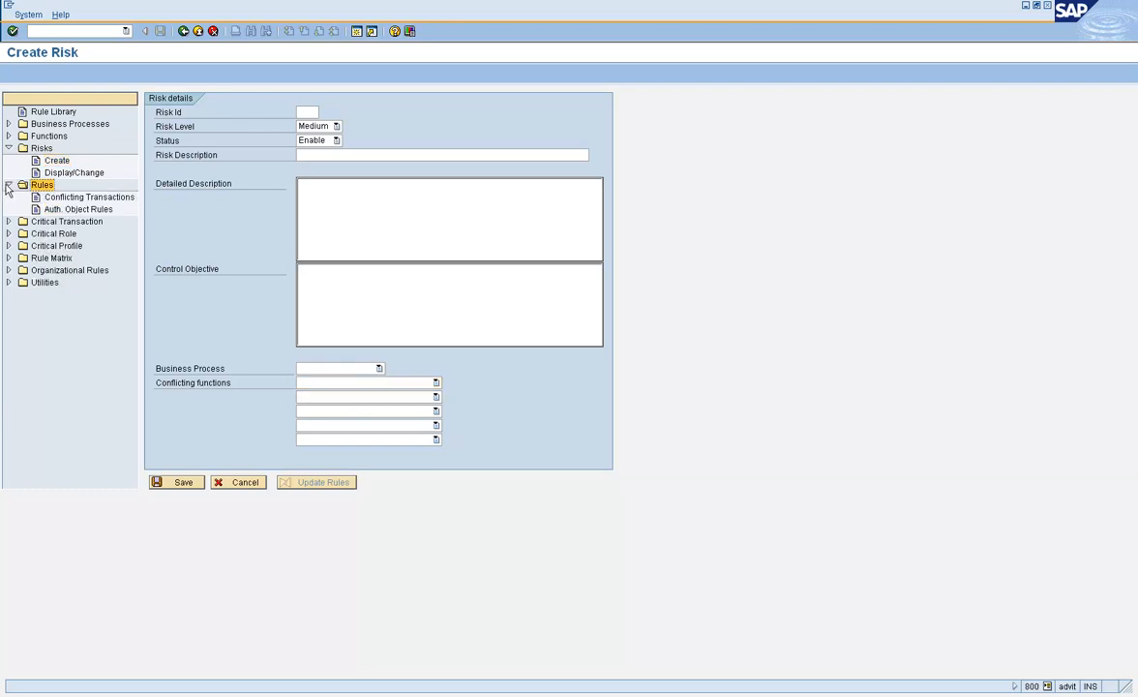
{"action": "left_click", "coordinate": [87, 197]}
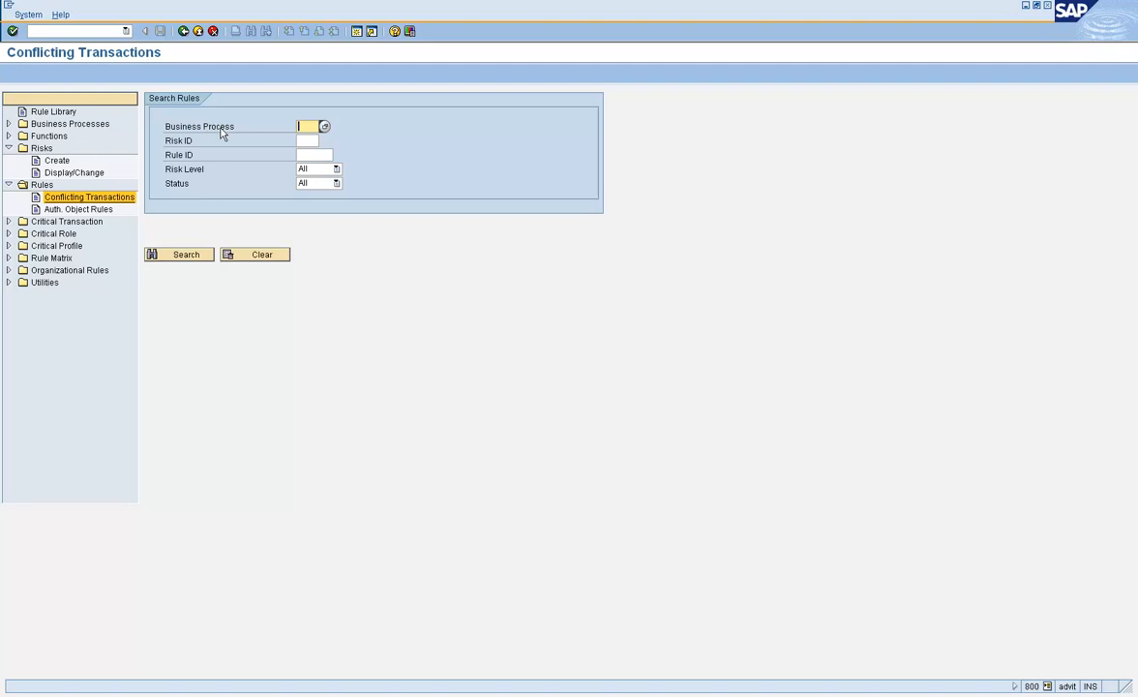
{"action": "left_click", "coordinate": [283, 144]}
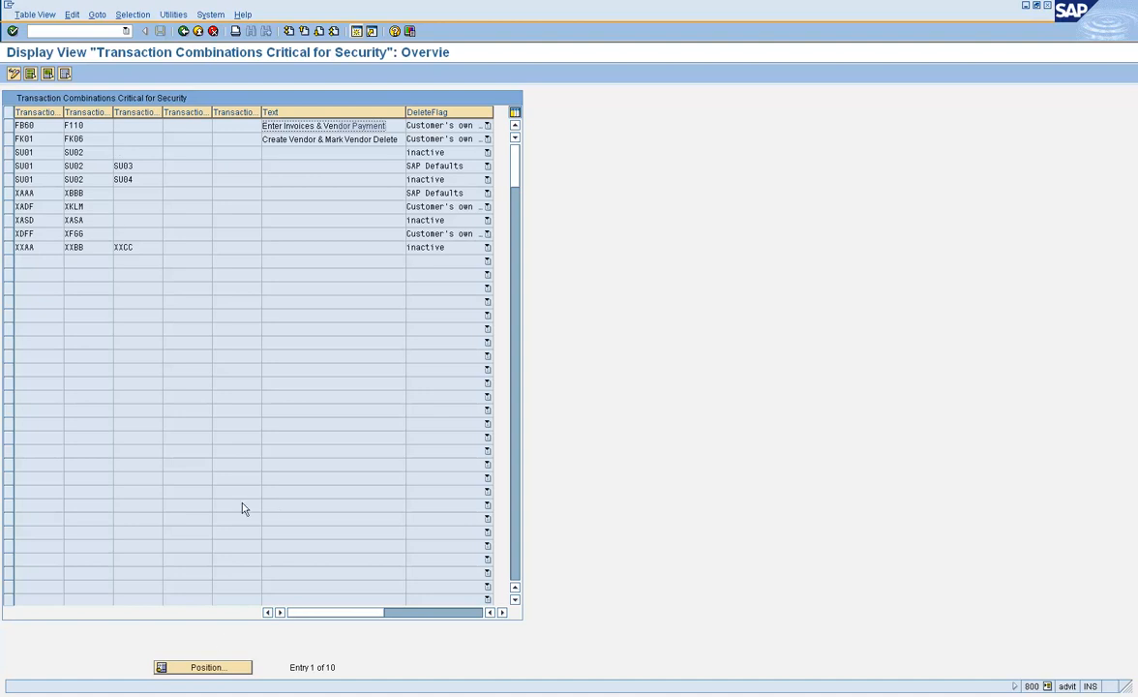
- Examine the FB60/F110 row in the critical combinations session and return to the report's selection screen
{"action": "left_click", "coordinate": [9, 125]}
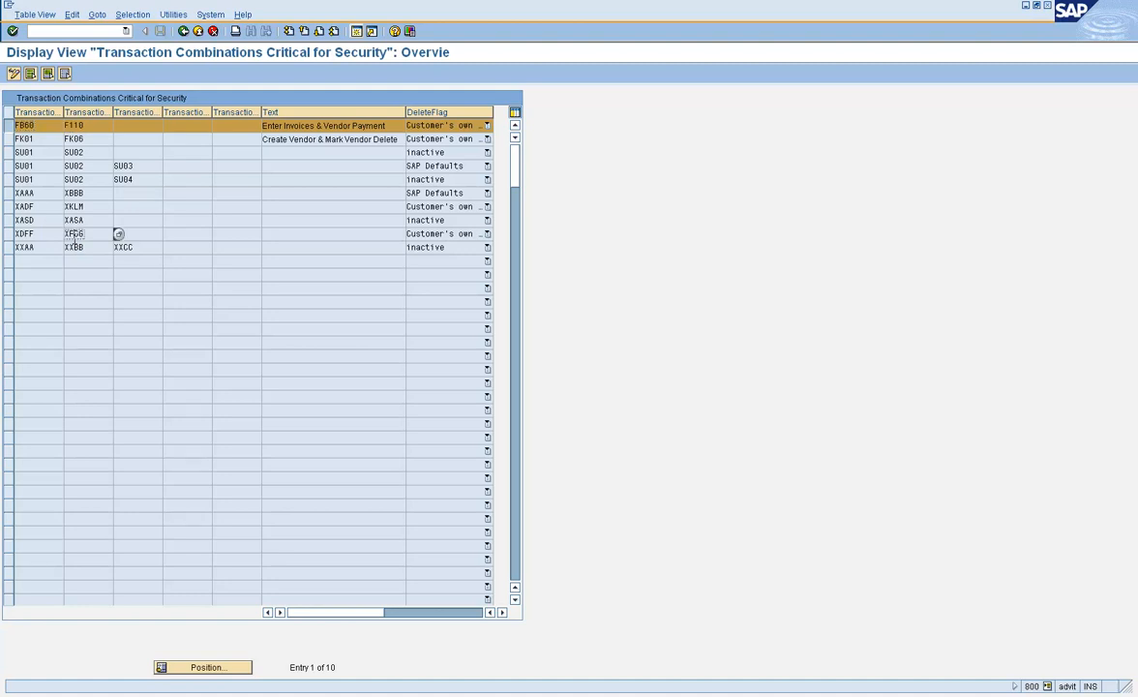
{"action": "double_click", "coordinate": [36, 128]}
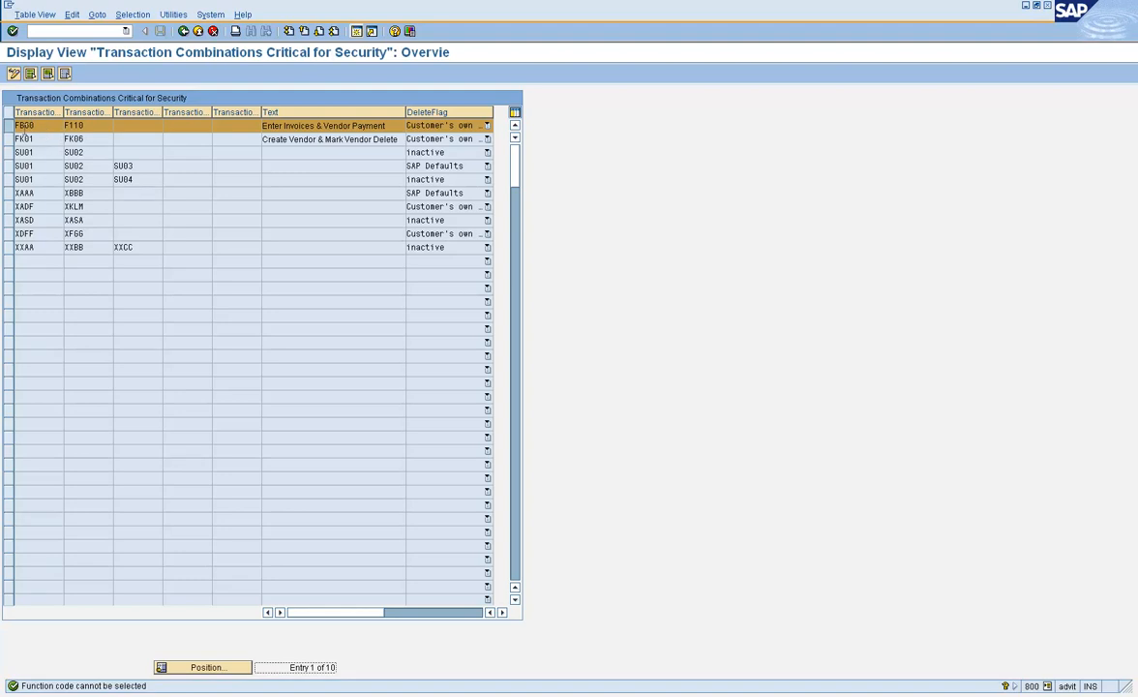
{"action": "left_click", "coordinate": [9, 125]}
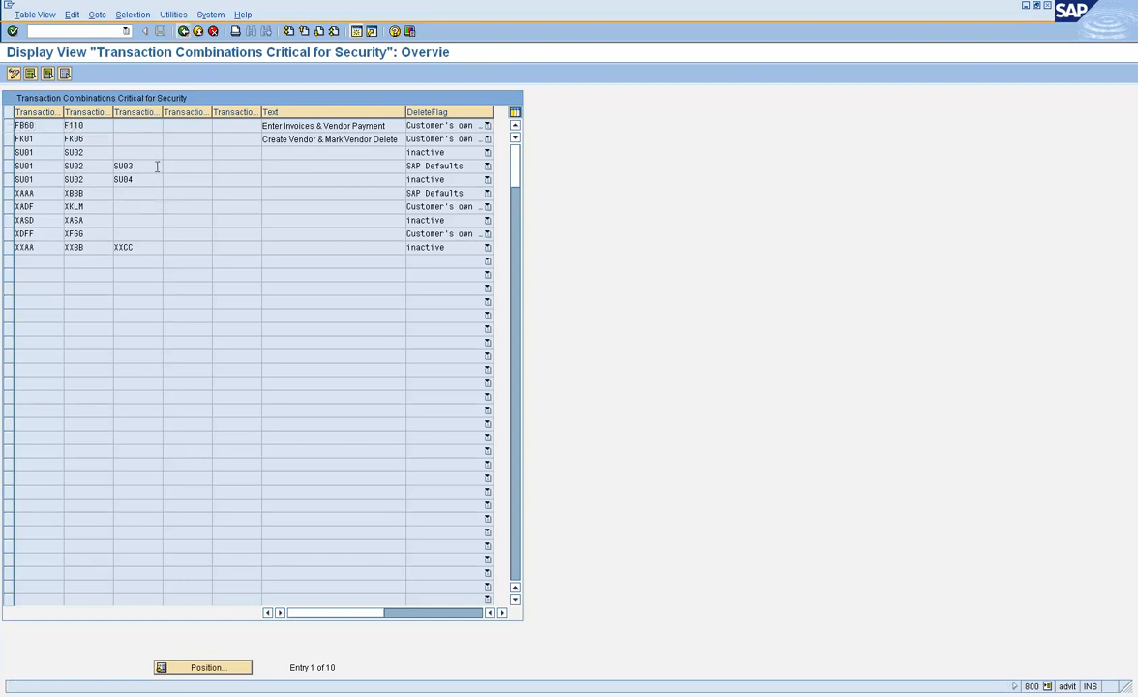
{"action": "left_click", "coordinate": [181, 32]}
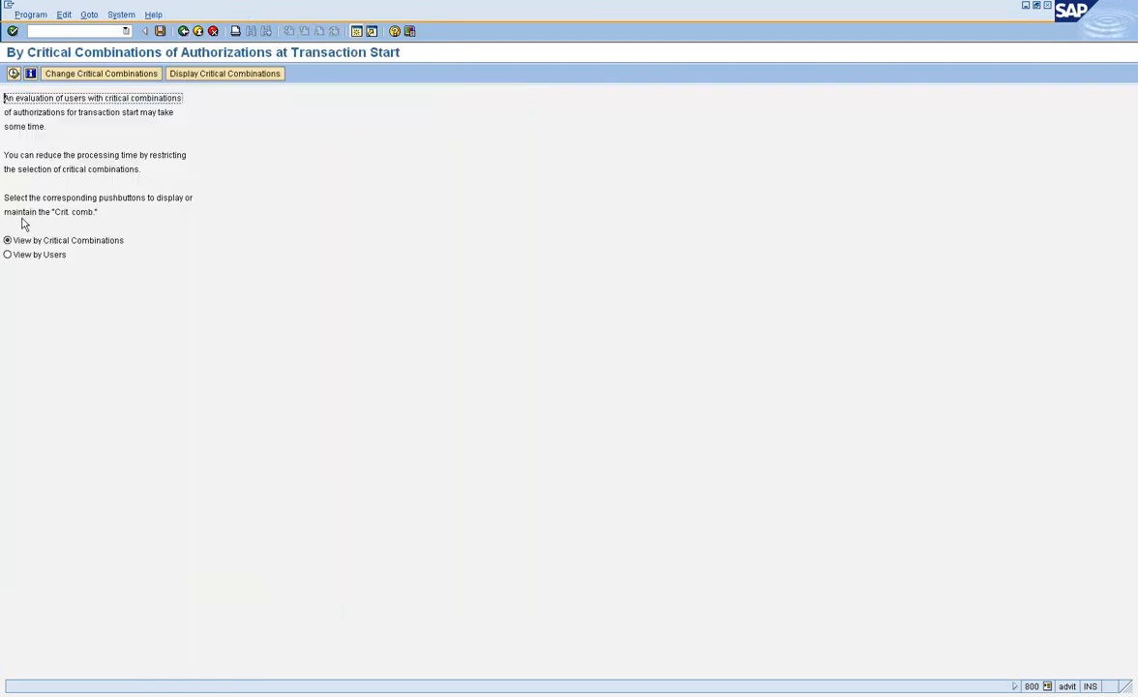
- Run the critical combinations report with View by Critical Combinations, review the listed users, and return to the selection screen
{"action": "left_click", "coordinate": [29, 257]}
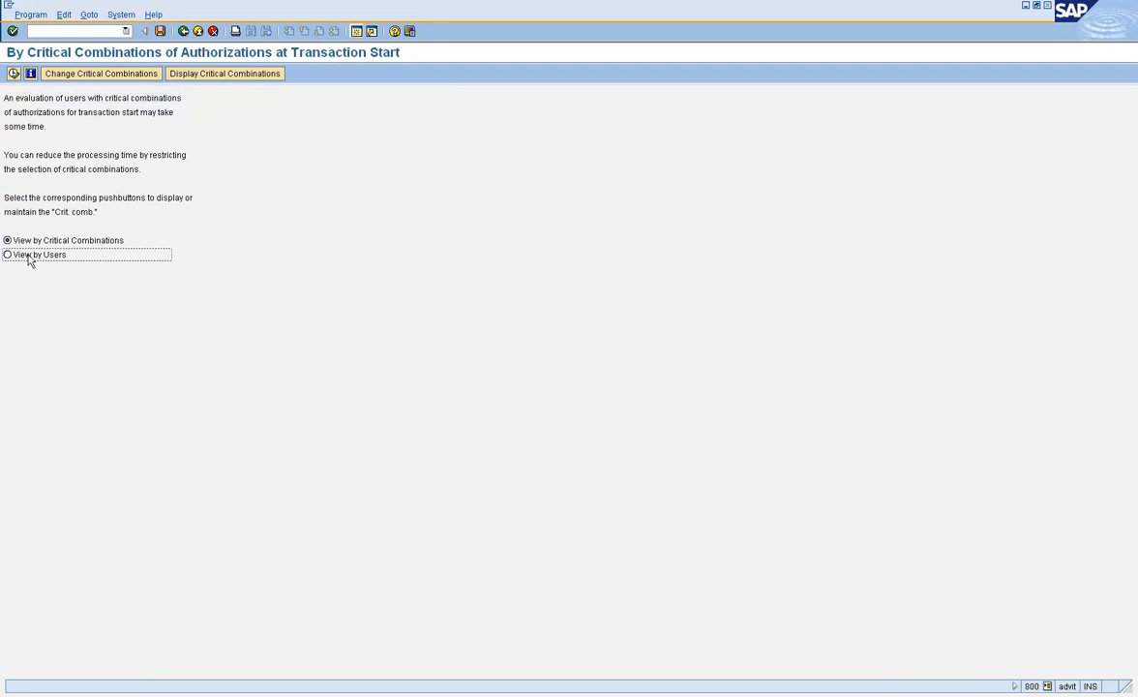
{"action": "left_click", "coordinate": [29, 238]}
{"action": "left_click", "coordinate": [15, 75]}
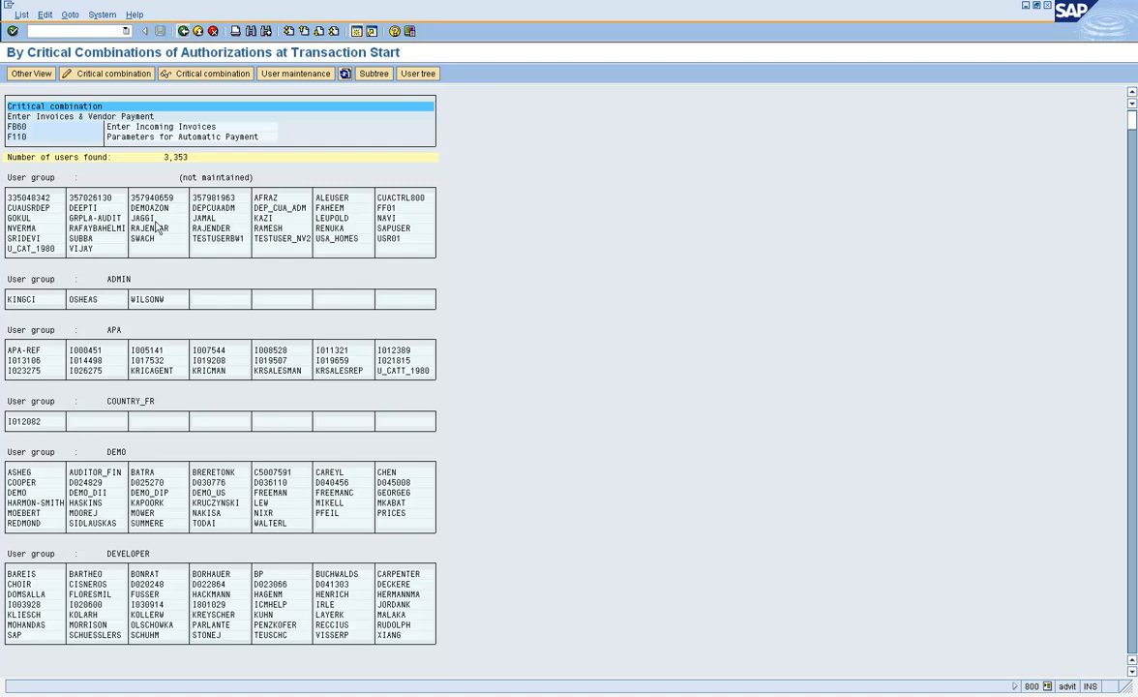
{"action": "left_click", "coordinate": [183, 31]}
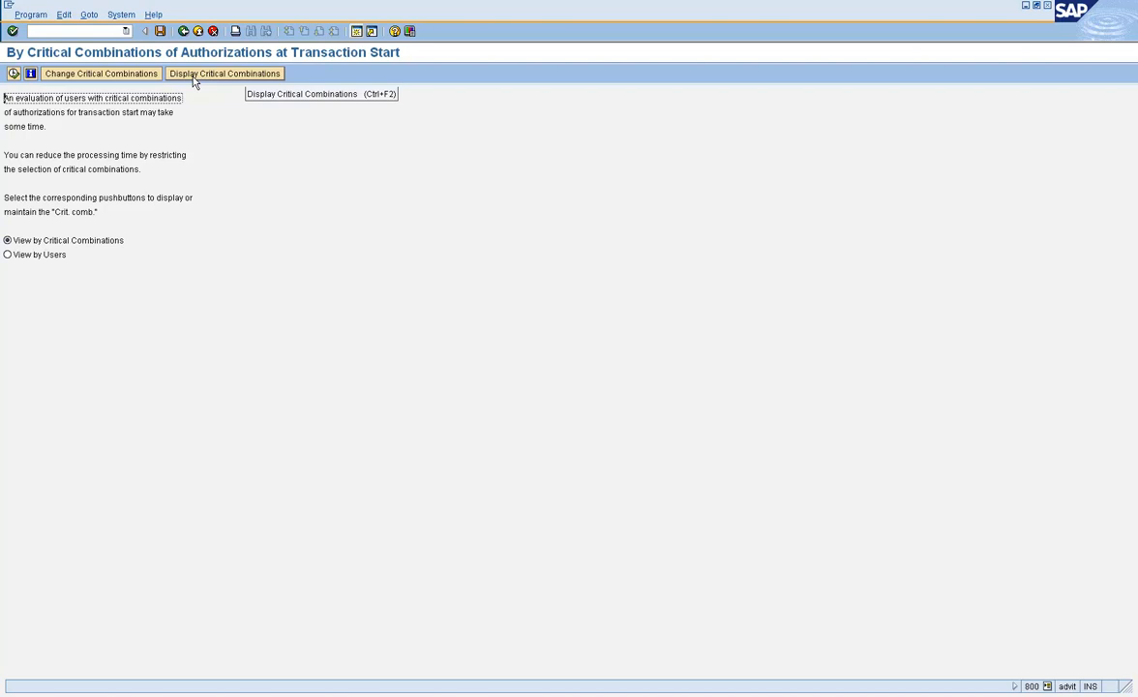
- Display the critical combinations again and examine the FB60/F110 and FK01/FK06 entries
{"action": "left_click", "coordinate": [191, 78]}
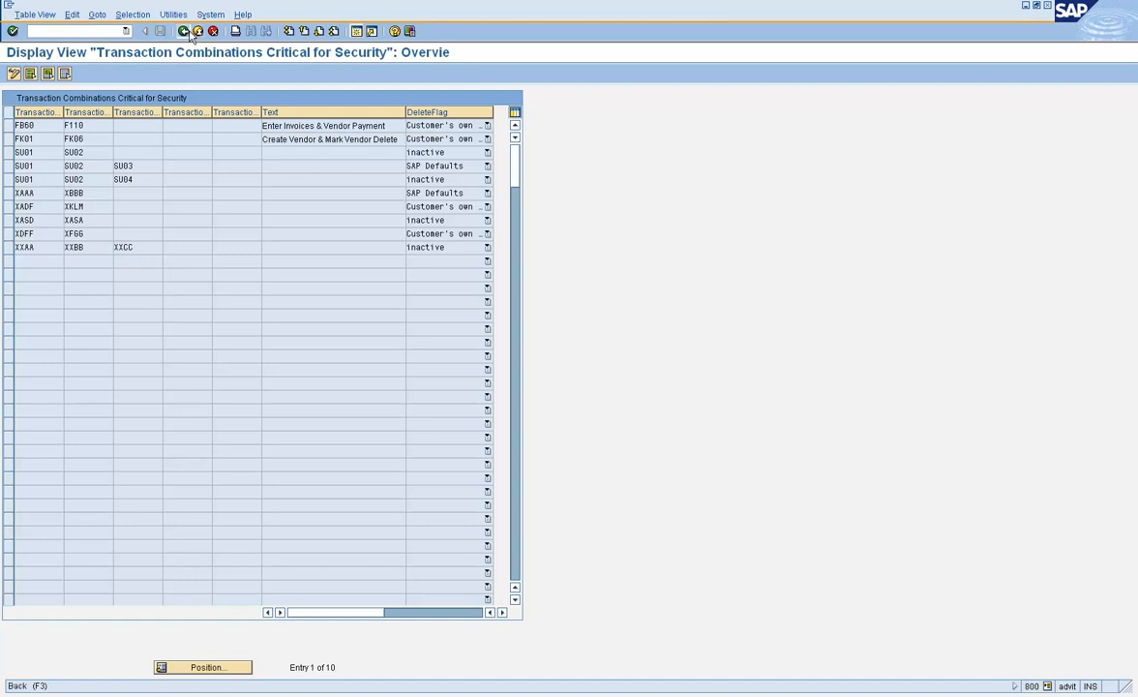
{"action": "left_click", "coordinate": [30, 126]}
{"action": "left_click", "coordinate": [8, 126]}
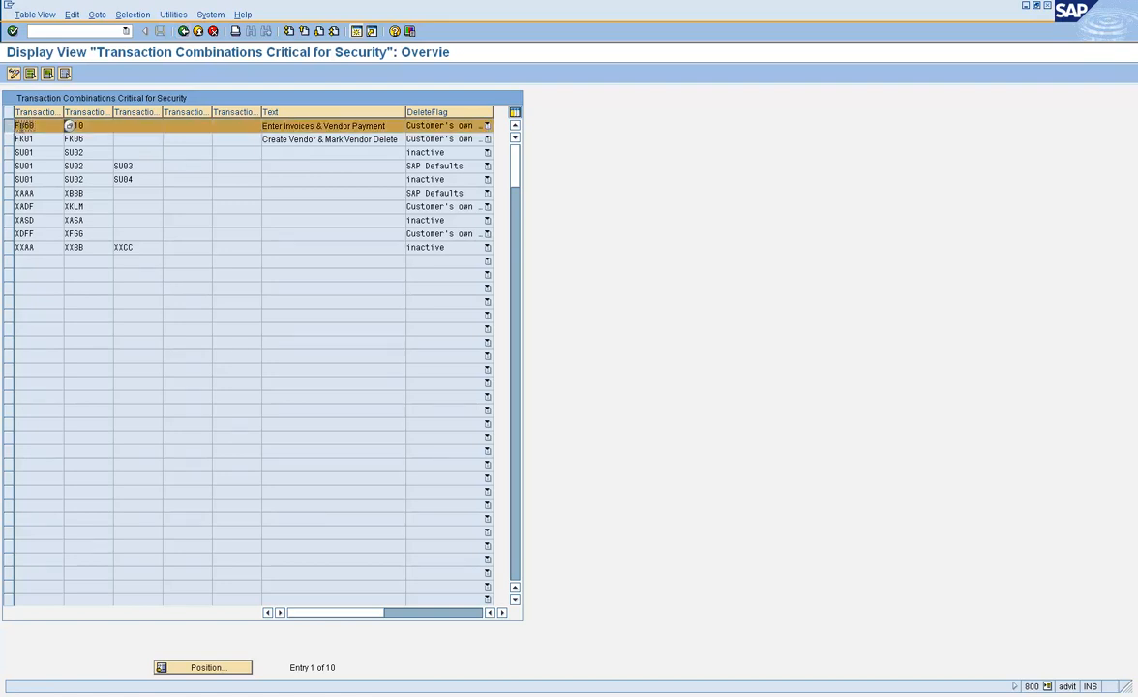
{"action": "left_click", "coordinate": [42, 140]}
- Return to the User Information System tree and open the List of Users With Critical Authorizations report
{"action": "left_click", "coordinate": [184, 32]}
{"action": "left_click", "coordinate": [184, 32]}
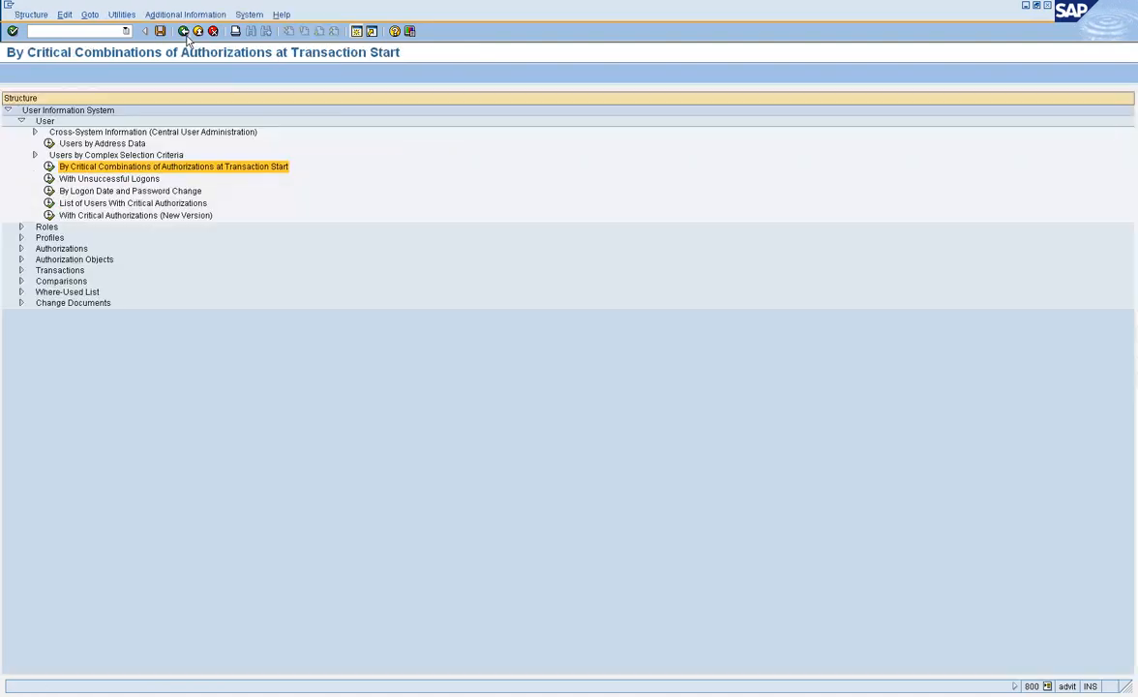
{"action": "left_click", "coordinate": [49, 202]}
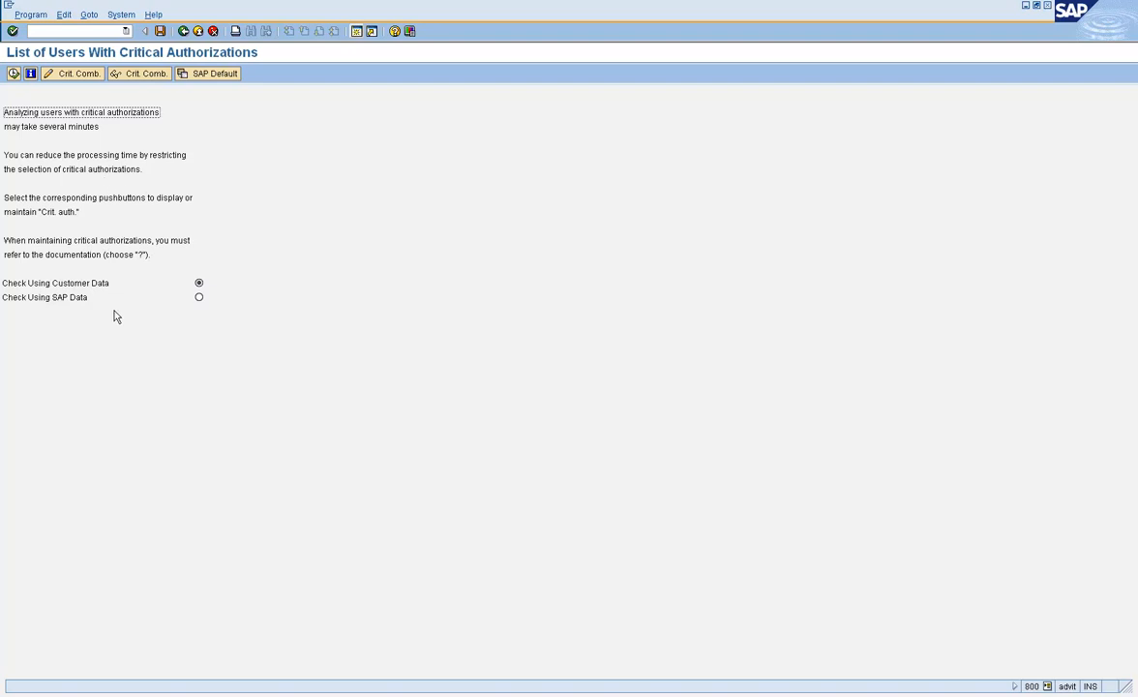
- Display the critical authorizations table and examine its columns, including AND/OR, critical authorization text and color
{"action": "left_click", "coordinate": [119, 71]}
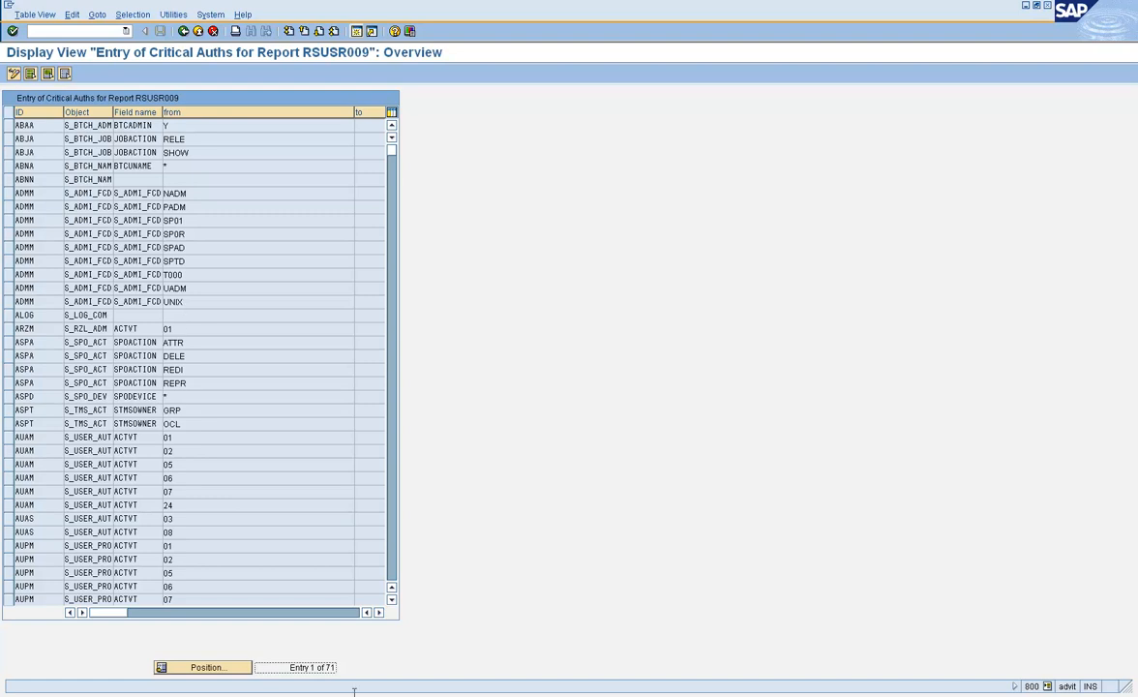
{"action": "left_click", "coordinate": [305, 613]}
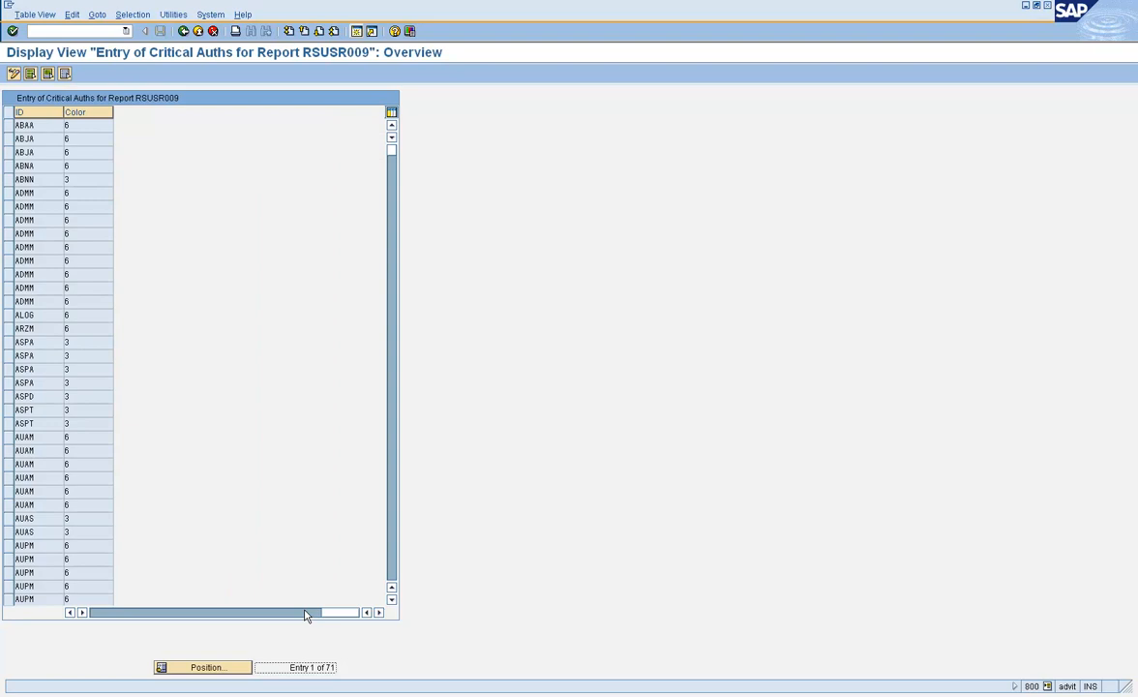
{"action": "left_click_drag", "start_coordinate": [305, 614], "coordinate": [255, 570]}
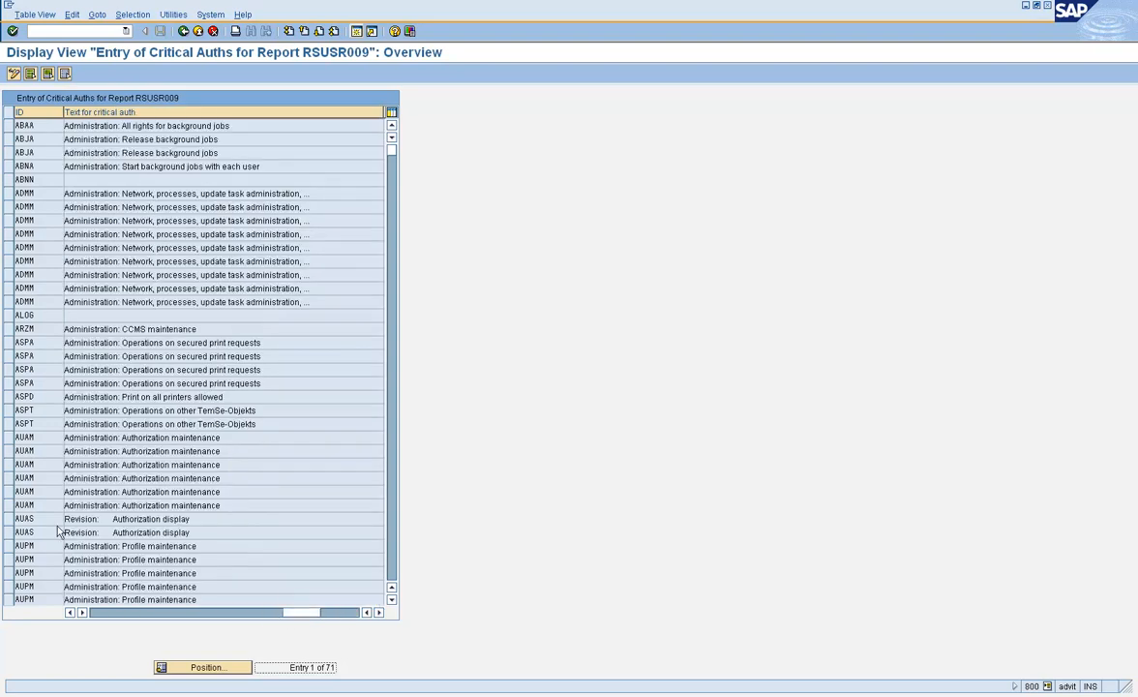
{"action": "left_click", "coordinate": [69, 613]}
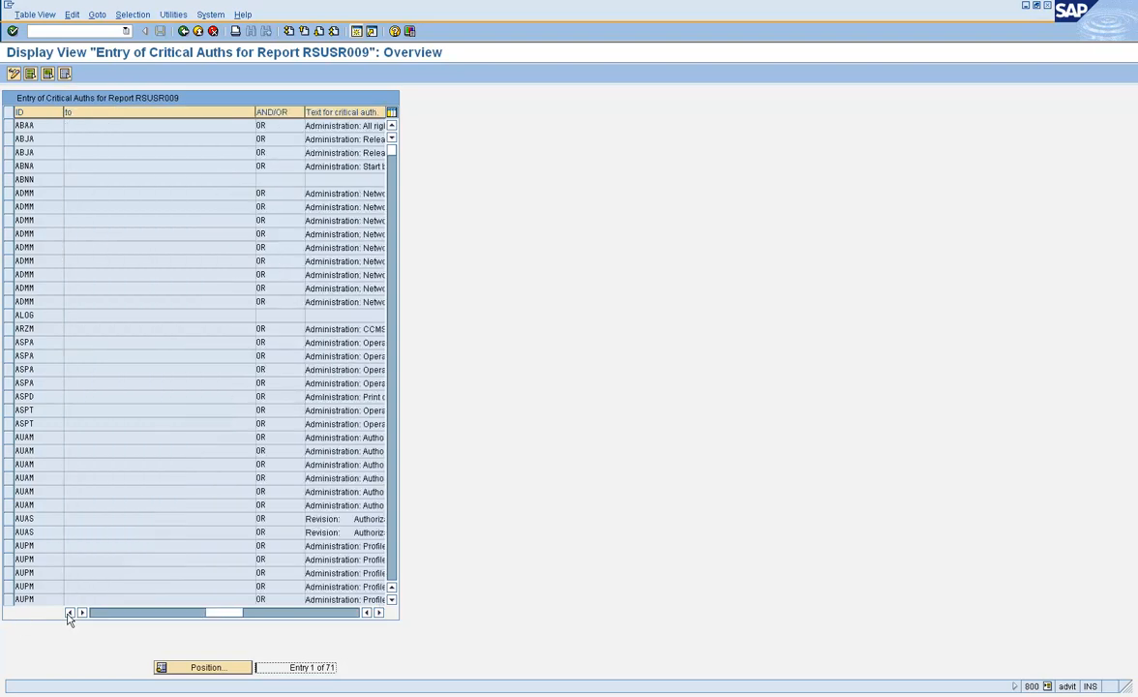
{"action": "left_click", "coordinate": [378, 614]}
{"action": "left_click", "coordinate": [99, 613]}
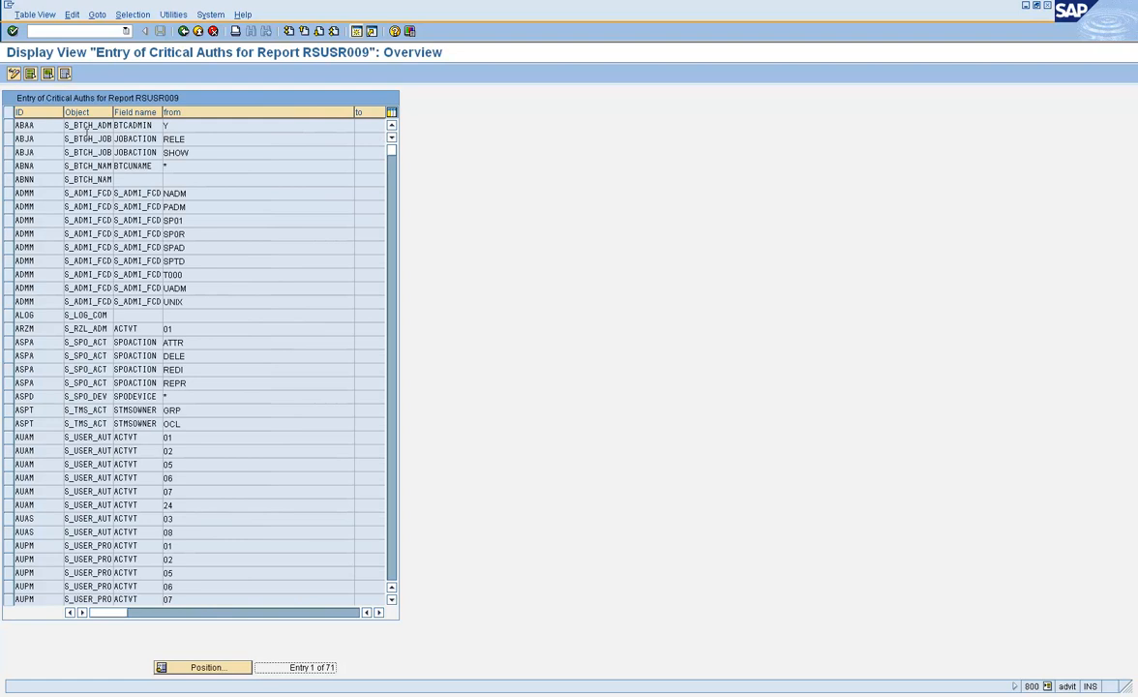
- Examine the object, field name and from values of the ABAA entry and both ABJA entries
{"action": "left_click", "coordinate": [75, 124]}
{"action": "left_click", "coordinate": [152, 125]}
{"action": "left_click", "coordinate": [184, 125]}
{"action": "left_click", "coordinate": [68, 138]}
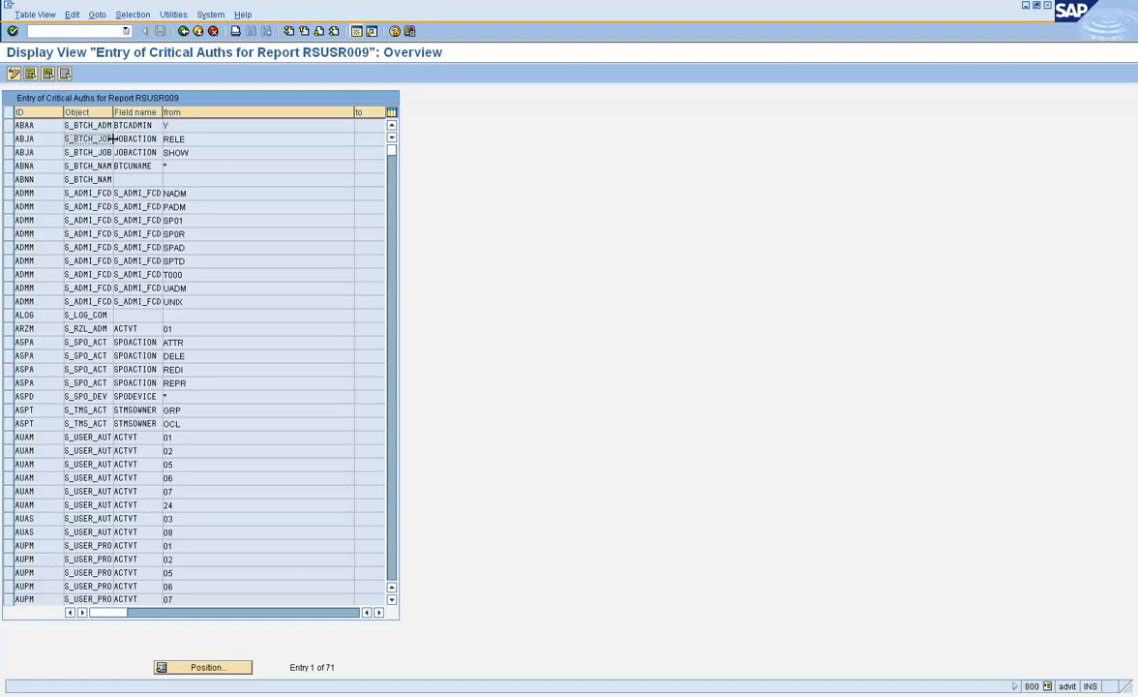
{"action": "left_click", "coordinate": [150, 138]}
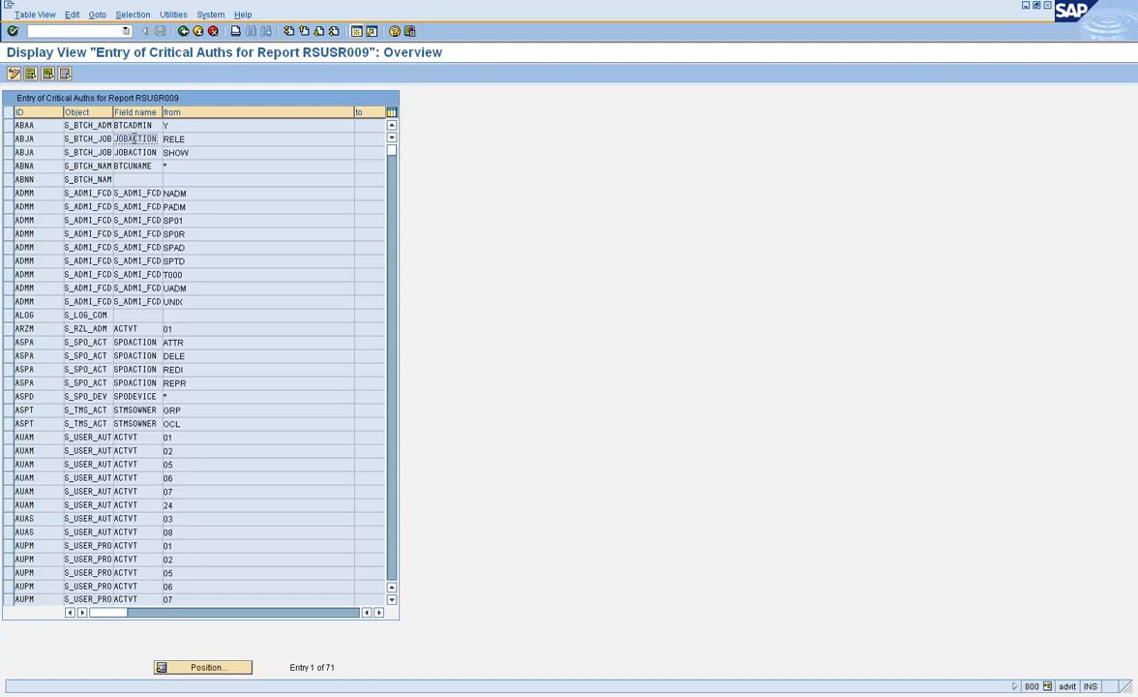
{"action": "left_click", "coordinate": [190, 138]}
{"action": "left_click", "coordinate": [145, 139]}
{"action": "left_click", "coordinate": [67, 152]}
{"action": "left_click", "coordinate": [120, 150]}
{"action": "left_click", "coordinate": [162, 152]}
- Mark the ABAA and both ABJA entries, review their AND/OR and text columns, and return to the report's selection screen
{"action": "left_click", "coordinate": [8, 123]}
{"action": "left_click", "coordinate": [9, 139]}
{"action": "left_click", "coordinate": [10, 125]}
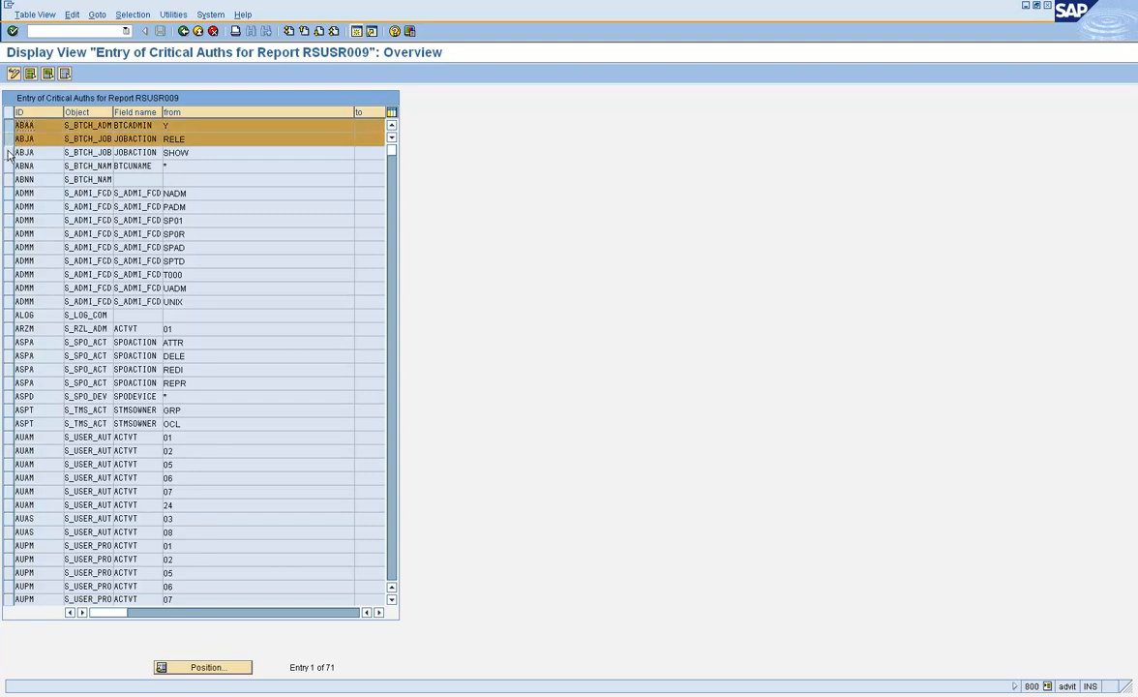
{"action": "left_click", "coordinate": [9, 152]}
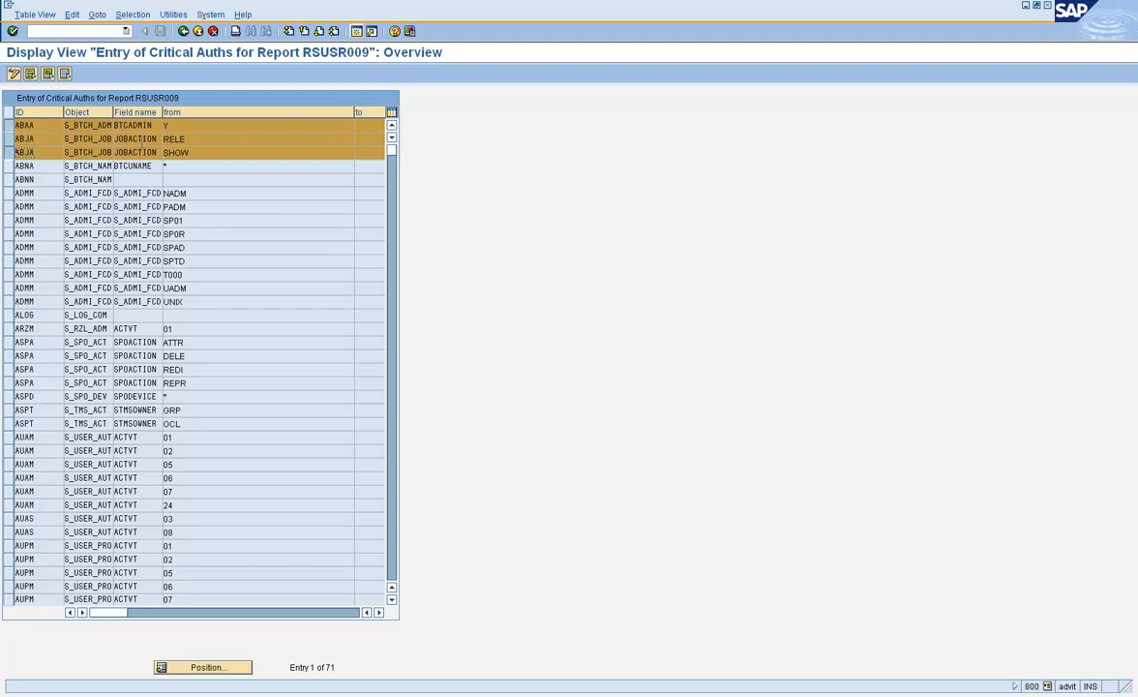
{"action": "left_click", "coordinate": [230, 613]}
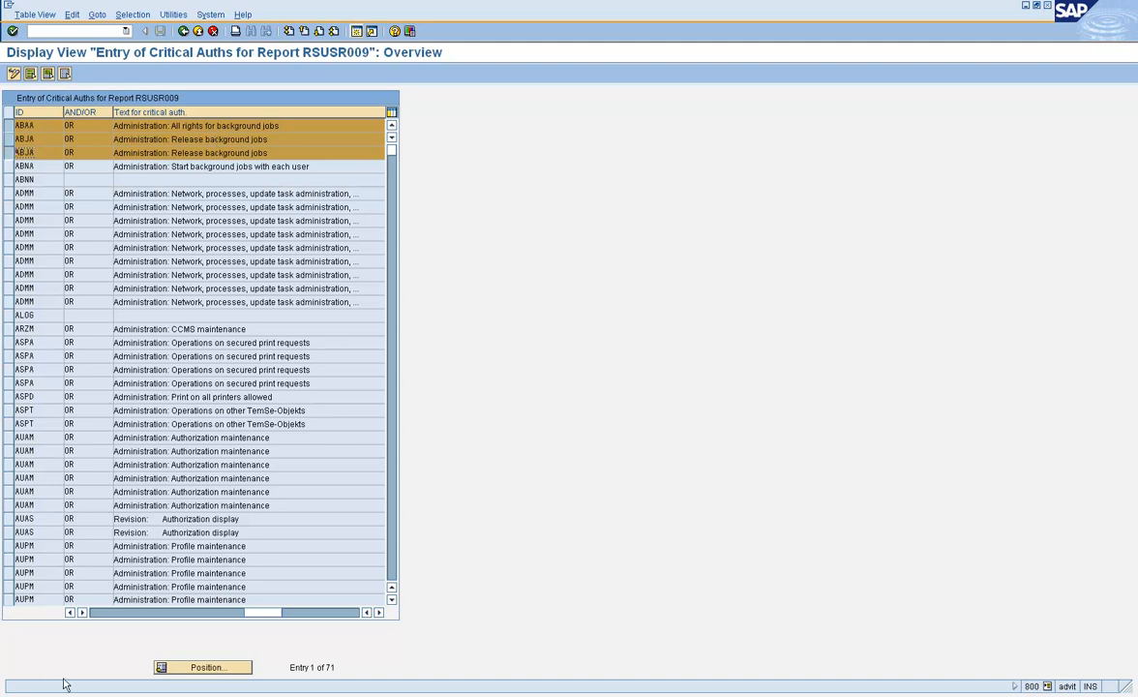
{"action": "left_click", "coordinate": [114, 612]}
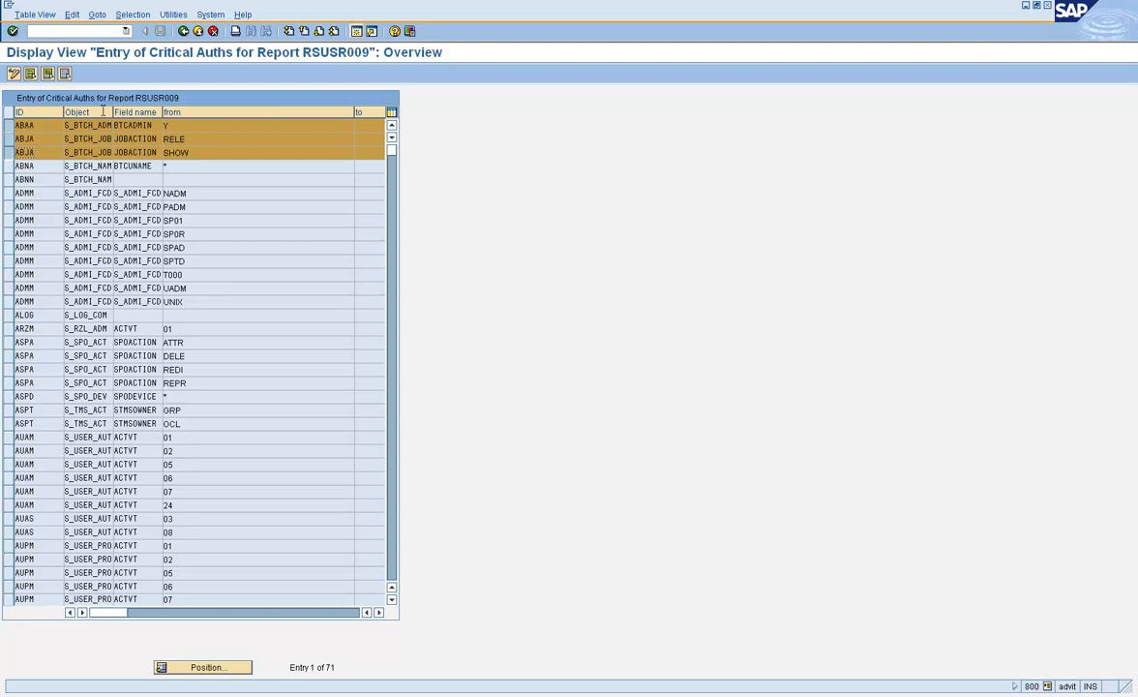
{"action": "left_click", "coordinate": [184, 31]}
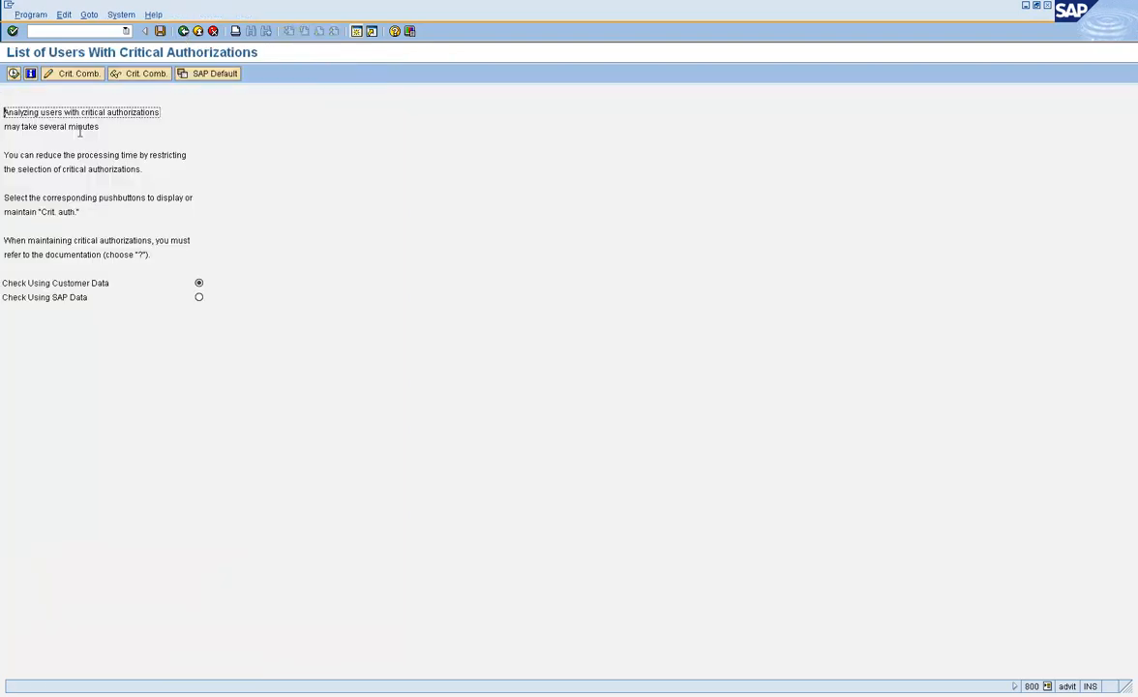
- Run the critical authorizations report using customer data, and inspect the Rule Architect's Functions and Conflicting Transactions before switching back to the report
{"action": "left_click", "coordinate": [13, 74]}
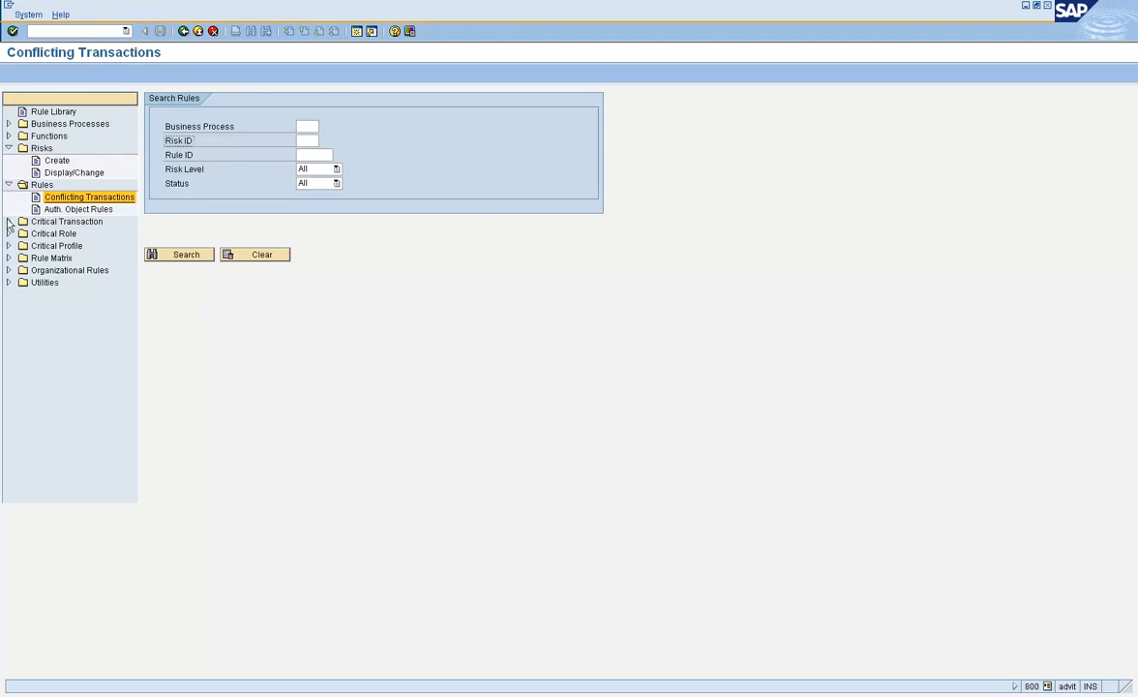
{"action": "left_click", "coordinate": [9, 137]}
{"action": "left_click", "coordinate": [9, 136]}
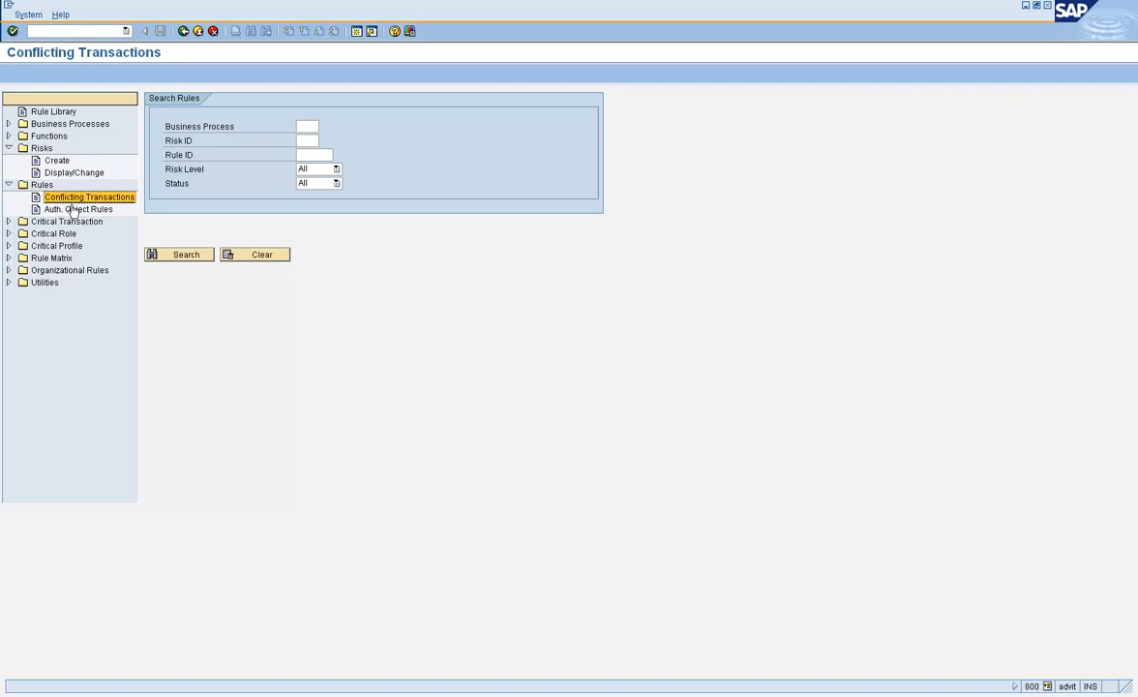
{"action": "left_click", "coordinate": [75, 200]}
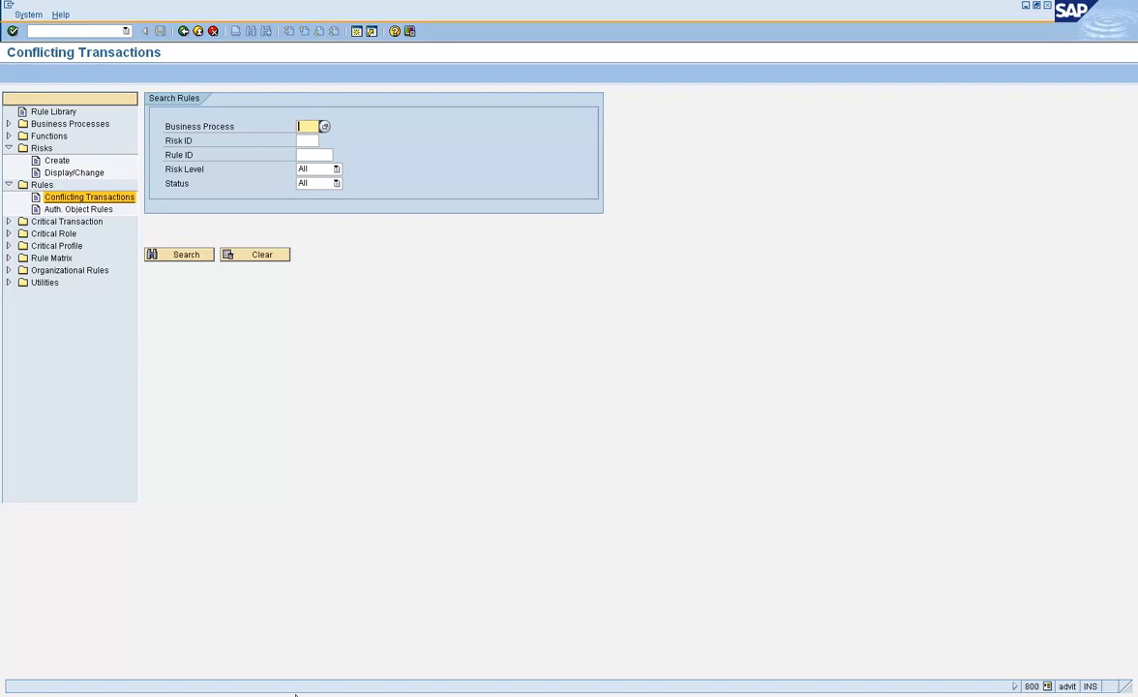
{"action": "left_click", "coordinate": [297, 694]}
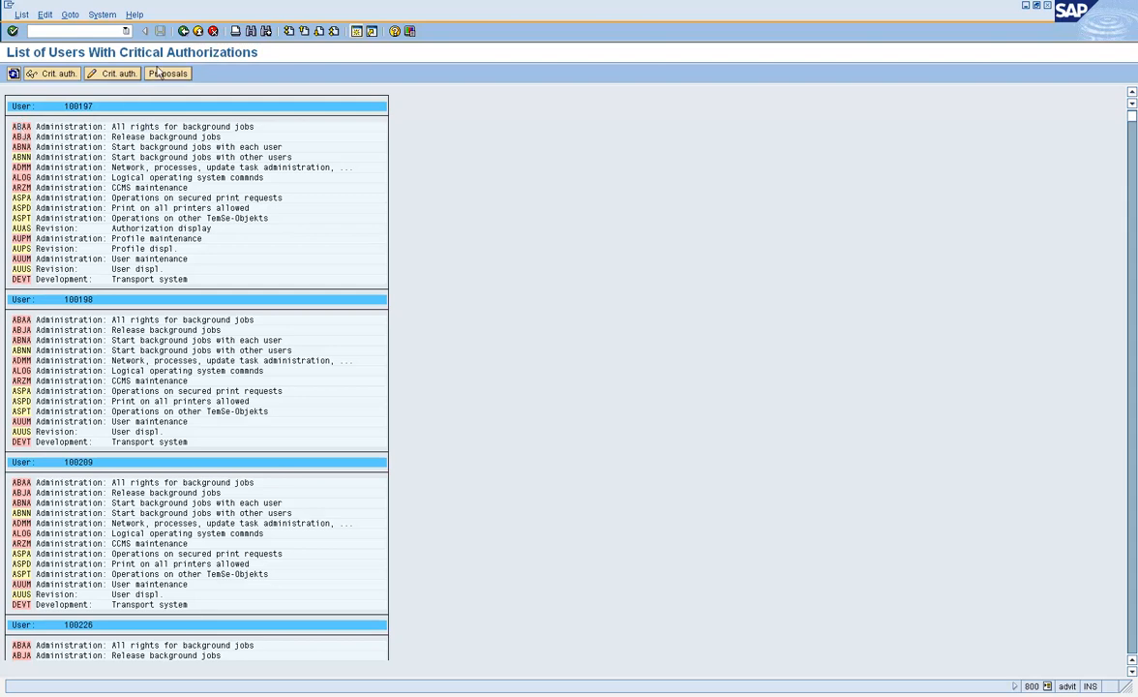
- Return to the selection screen, display the critical authorizations again, and examine the ABAA and ABJA entries with their AND/OR column
{"action": "left_click", "coordinate": [184, 32]}
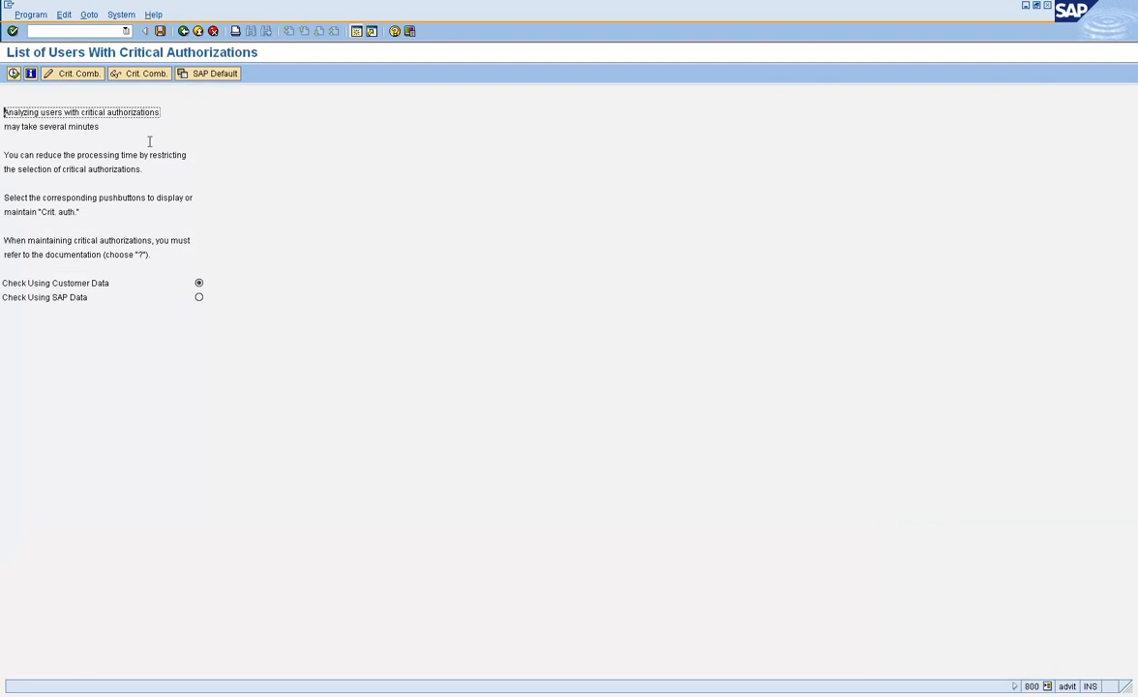
{"action": "left_click", "coordinate": [129, 76]}
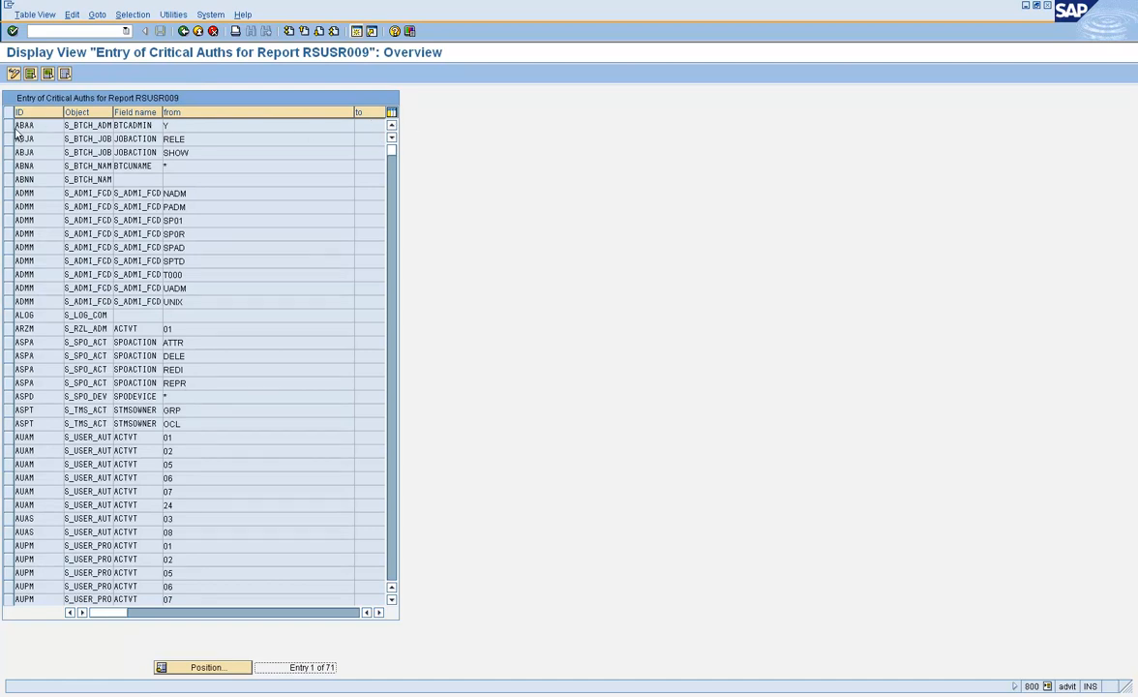
{"action": "left_click", "coordinate": [167, 126]}
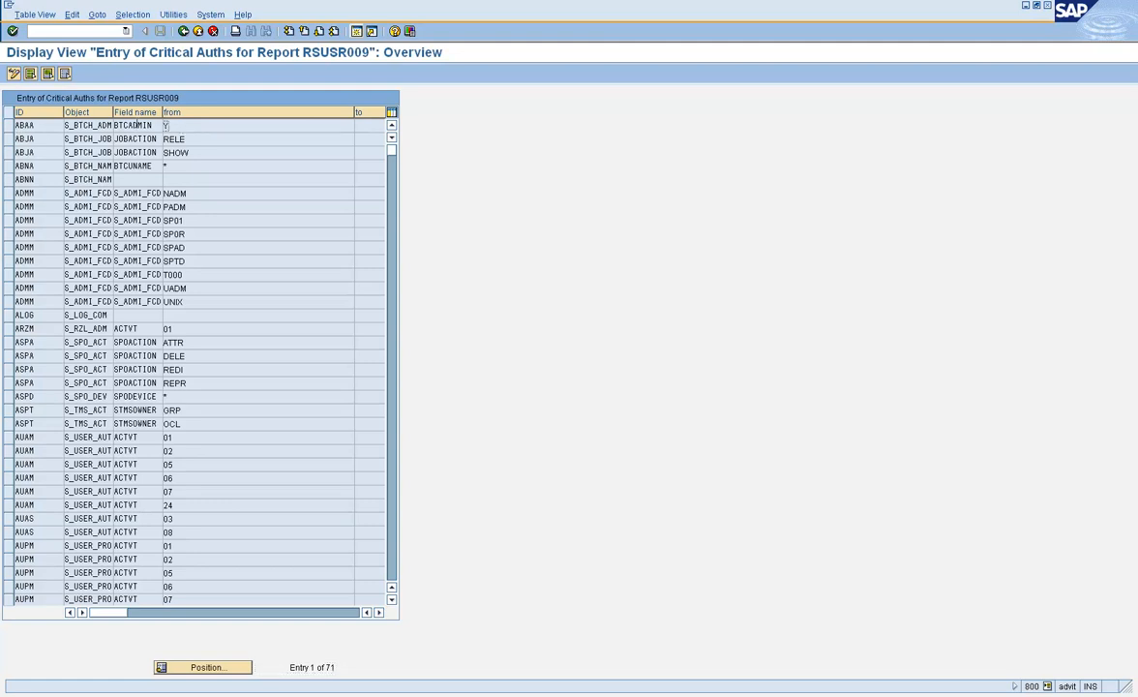
{"action": "left_click", "coordinate": [8, 138]}
{"action": "left_click", "coordinate": [7, 152]}
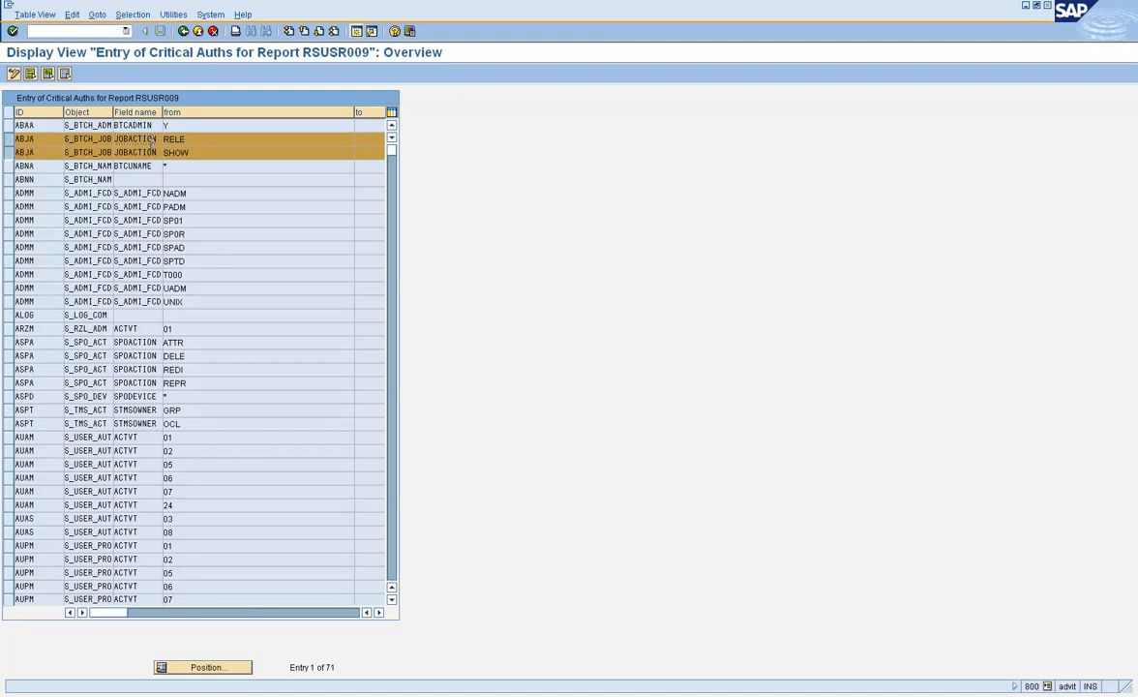
{"action": "left_click", "coordinate": [241, 614]}
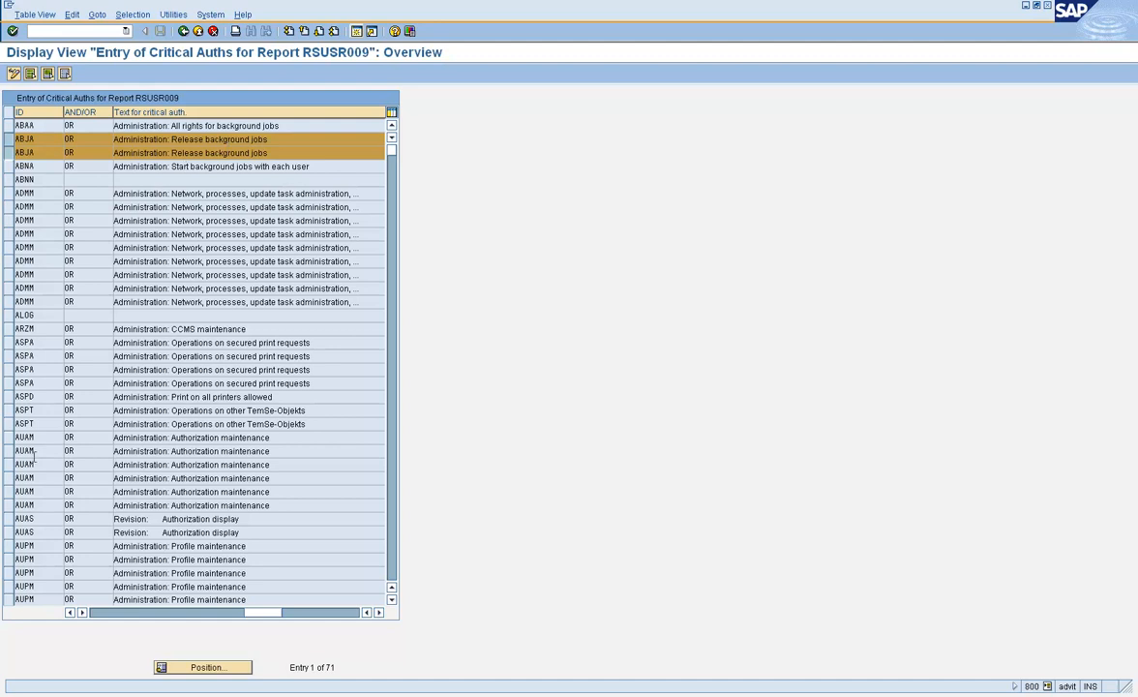
{"action": "left_click", "coordinate": [102, 612]}
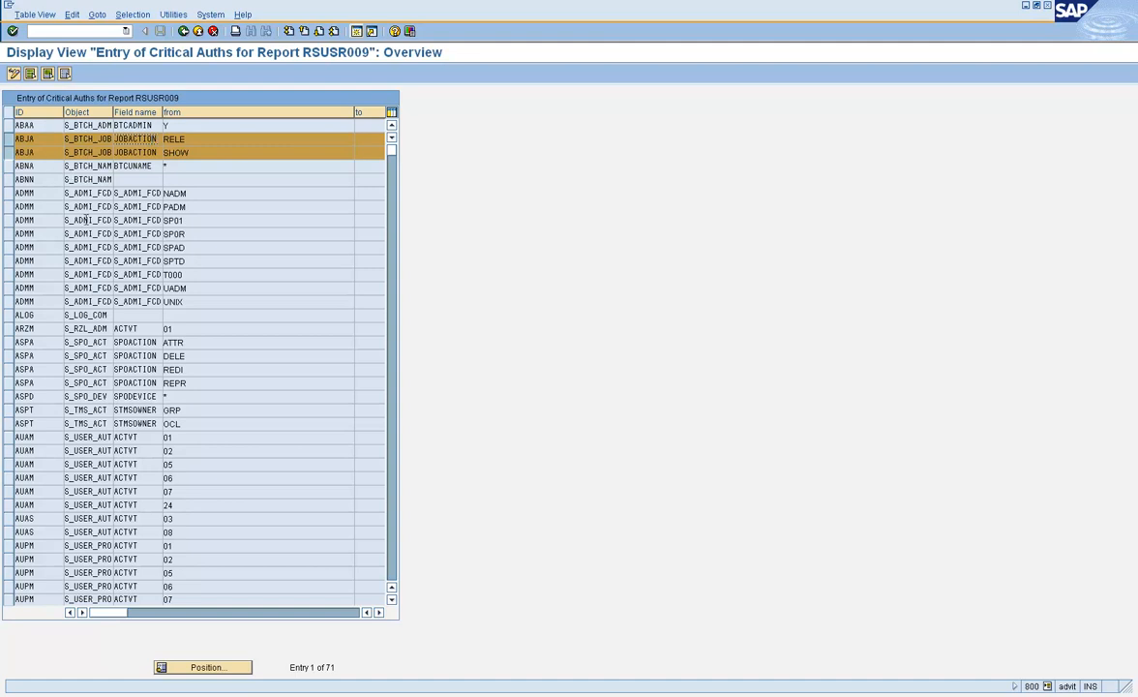
- Unmark the ABJA entries, mark the ADMM entries for NADM, PADM and SP01 to examine them, and clear those marks
{"action": "left_click", "coordinate": [10, 195]}
{"action": "left_click", "coordinate": [7, 152]}
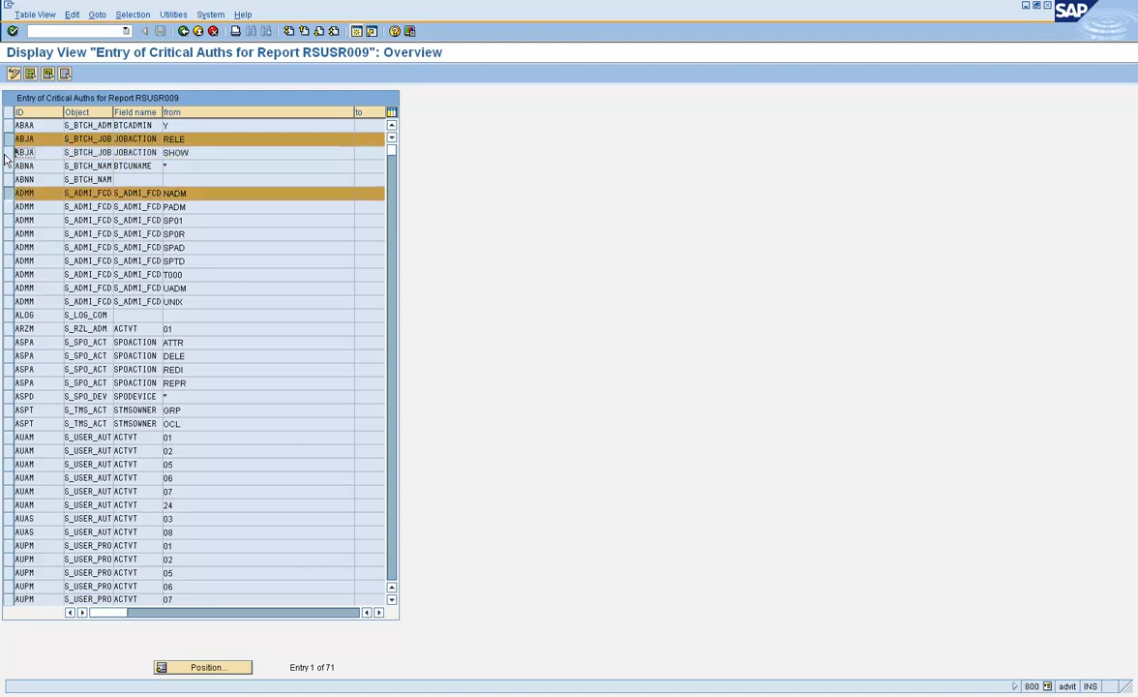
{"action": "left_click", "coordinate": [7, 139]}
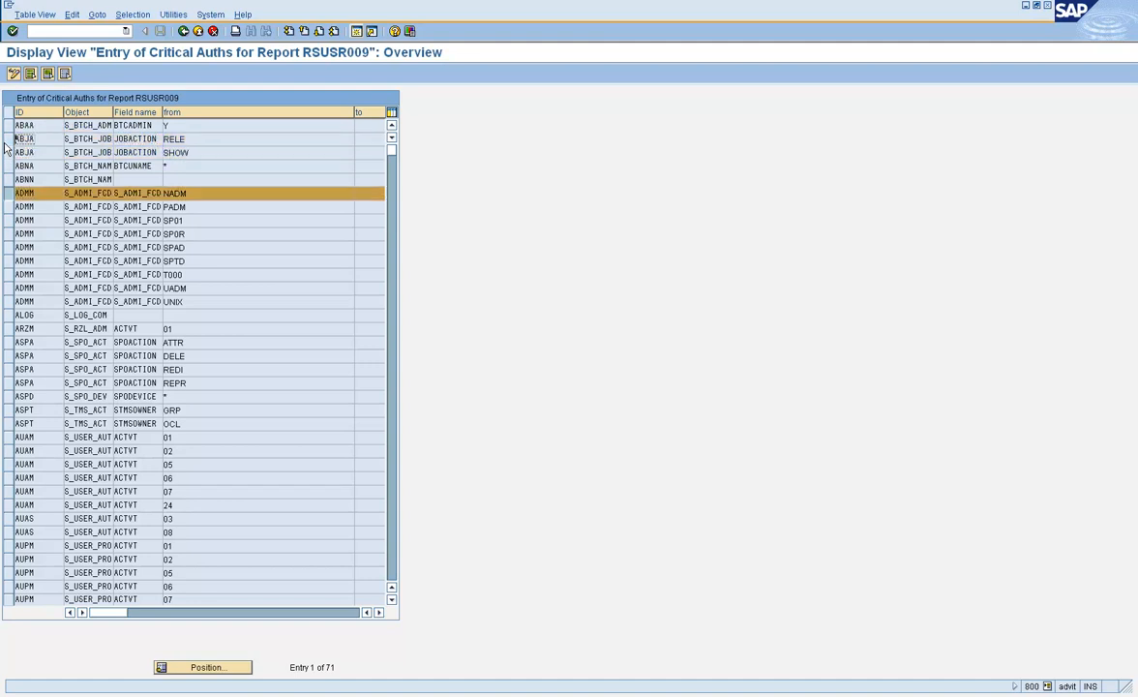
{"action": "left_click", "coordinate": [9, 208]}
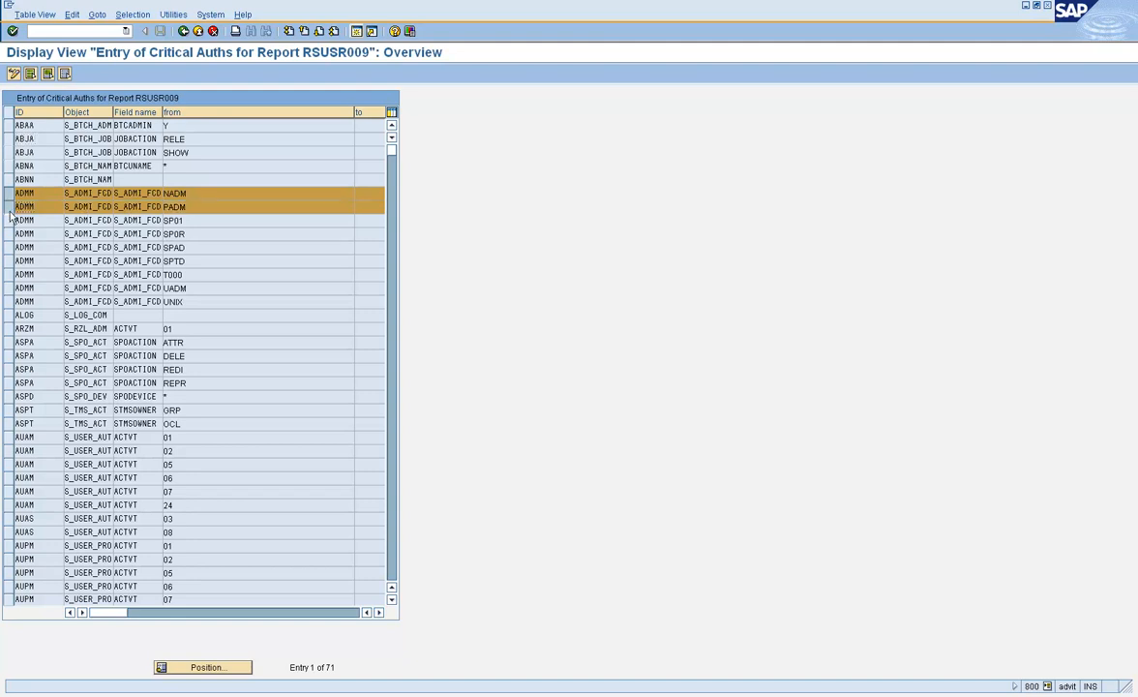
{"action": "left_click", "coordinate": [8, 220]}
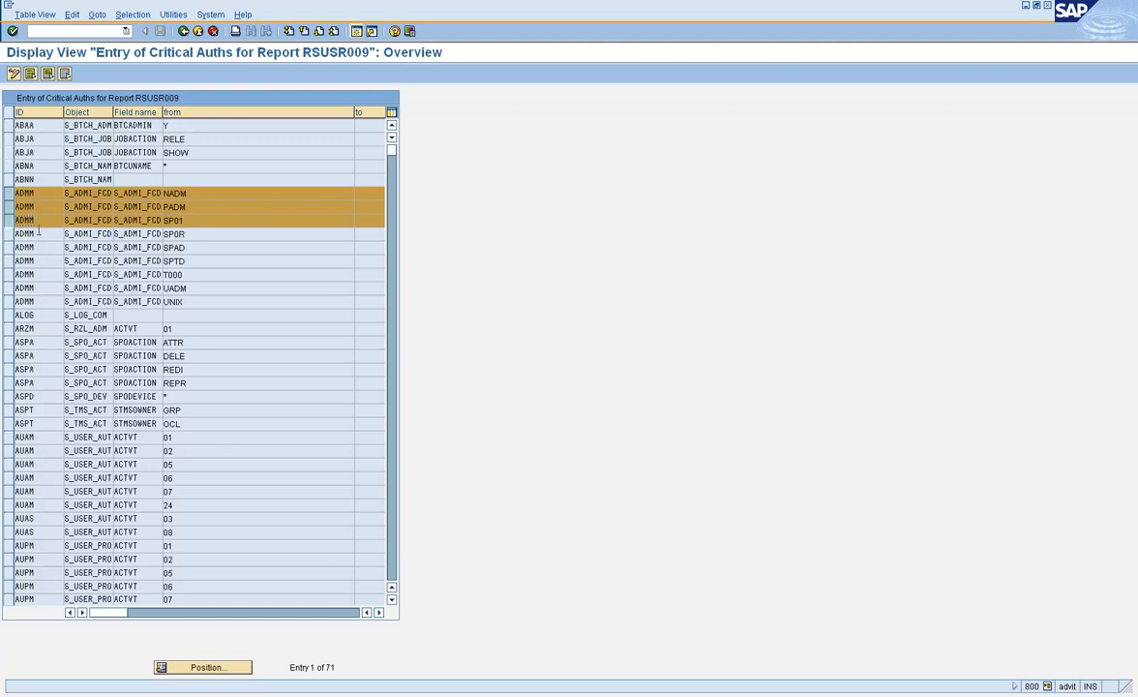
{"action": "left_click", "coordinate": [117, 194]}
{"action": "left_click", "coordinate": [12, 193]}
{"action": "left_click", "coordinate": [11, 206]}
{"action": "left_click", "coordinate": [11, 220]}
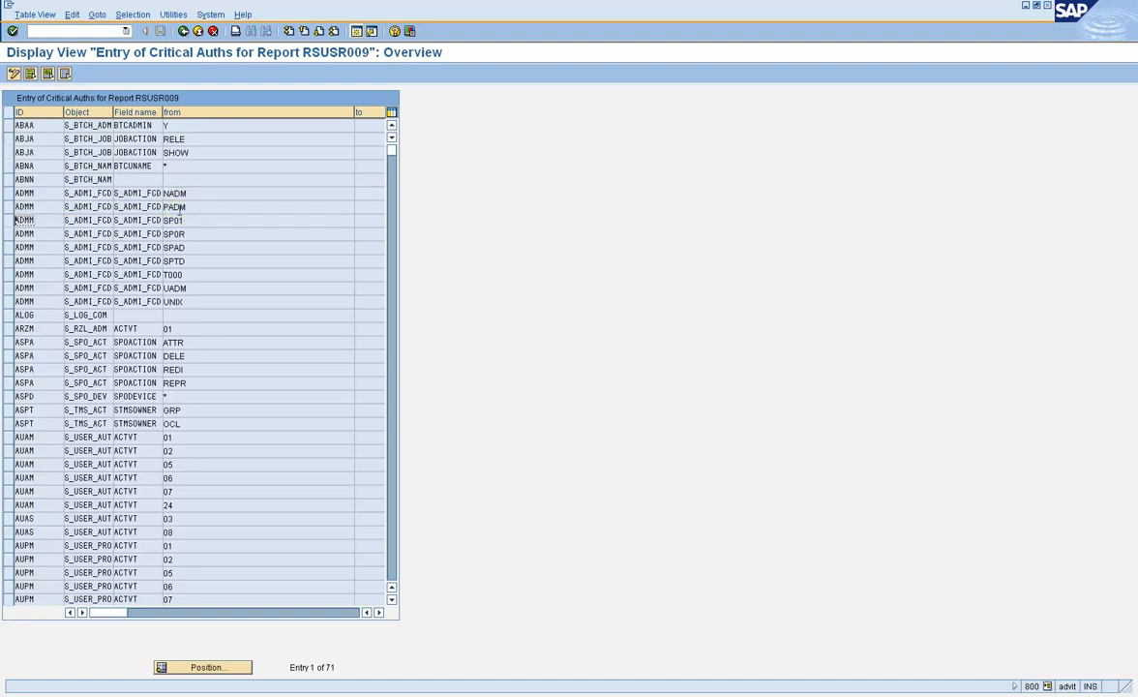
- Examine the S_ADMI_FCD field name and from values of the ADMM entries from NADM through SPAD
{"action": "left_click", "coordinate": [176, 194]}
{"action": "key", "text": "Down"}
{"action": "key", "text": "Down"}
{"action": "left_click", "coordinate": [138, 219]}
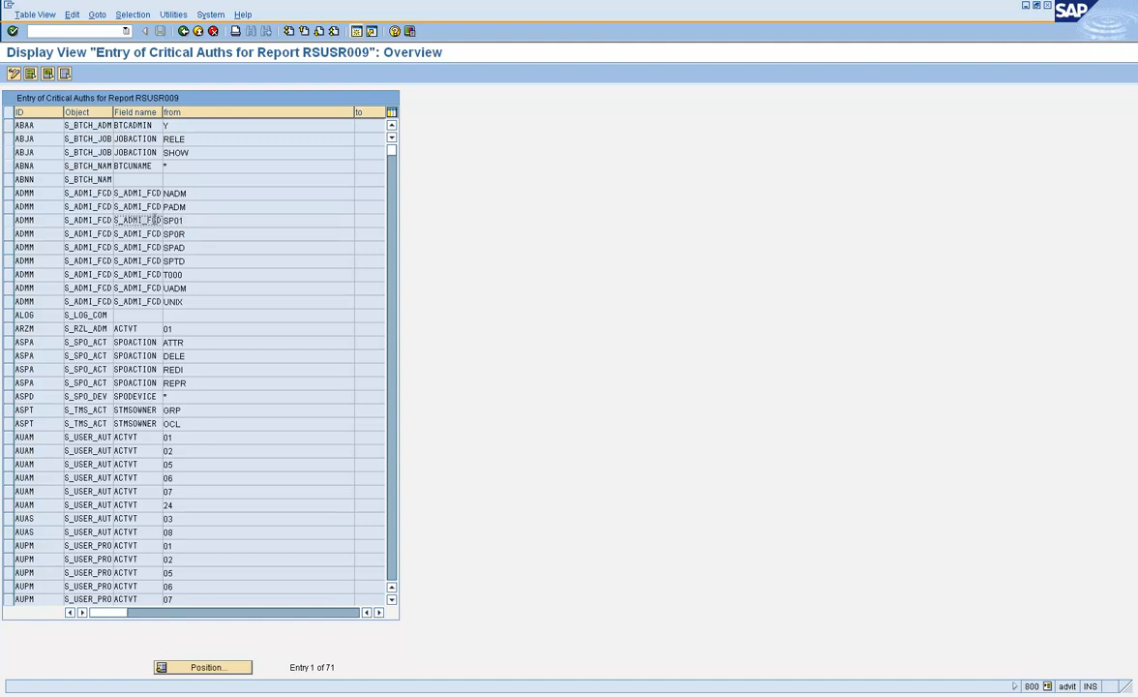
{"action": "left_click", "coordinate": [203, 247]}
{"action": "left_click", "coordinate": [173, 206]}
- Mark the ADMM entries for NADM, PADM, SP01, SP0R and SPAD, review their shared ID, and return to the selection screen
{"action": "left_click", "coordinate": [8, 192]}
{"action": "left_click", "coordinate": [8, 206]}
{"action": "left_click", "coordinate": [8, 222]}
{"action": "left_click", "coordinate": [9, 248]}
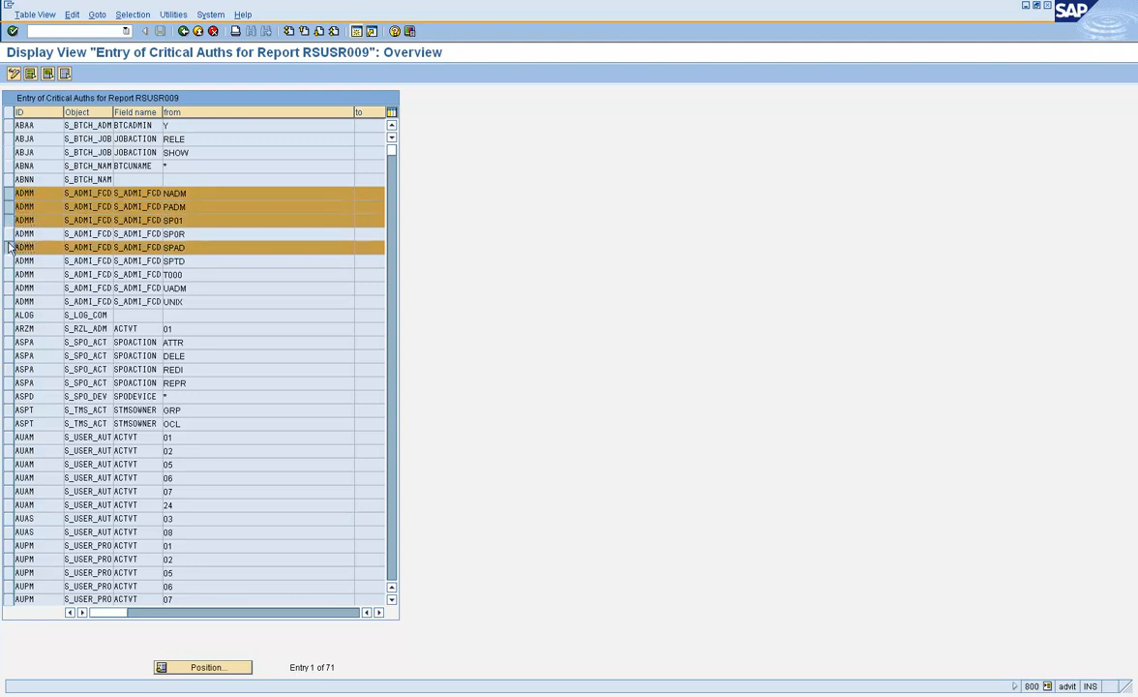
{"action": "left_click", "coordinate": [9, 234]}
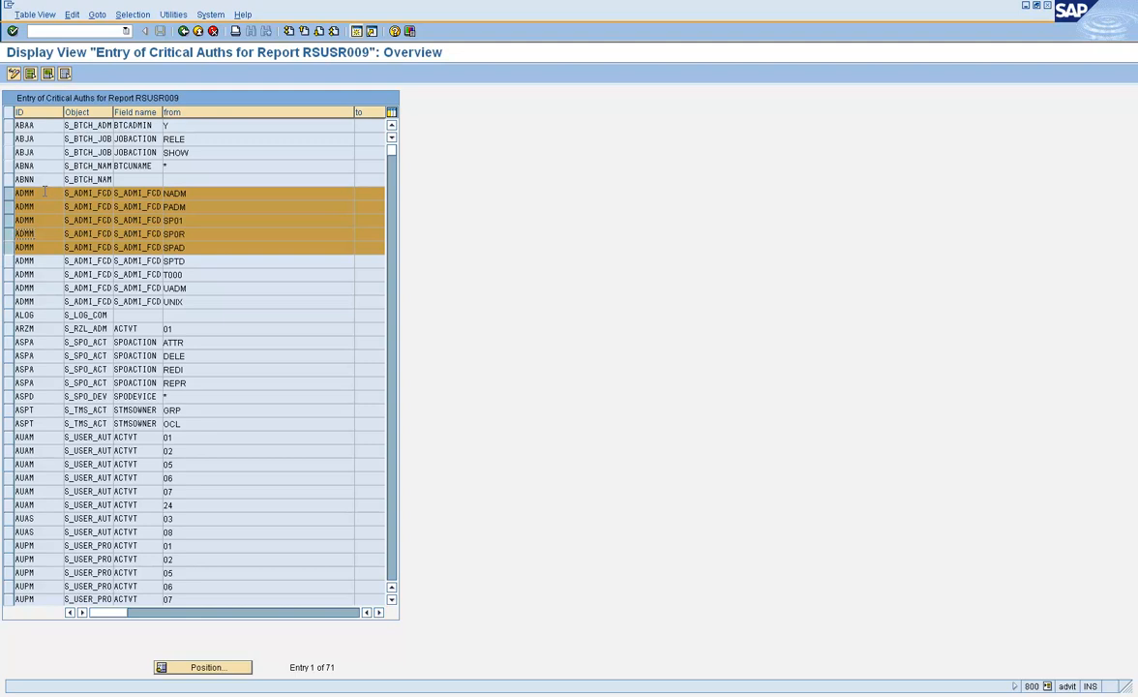
{"action": "left_click_drag", "start_coordinate": [34, 195], "coordinate": [0, 216]}
{"action": "left_click", "coordinate": [29, 222]}
{"action": "left_click", "coordinate": [180, 31]}
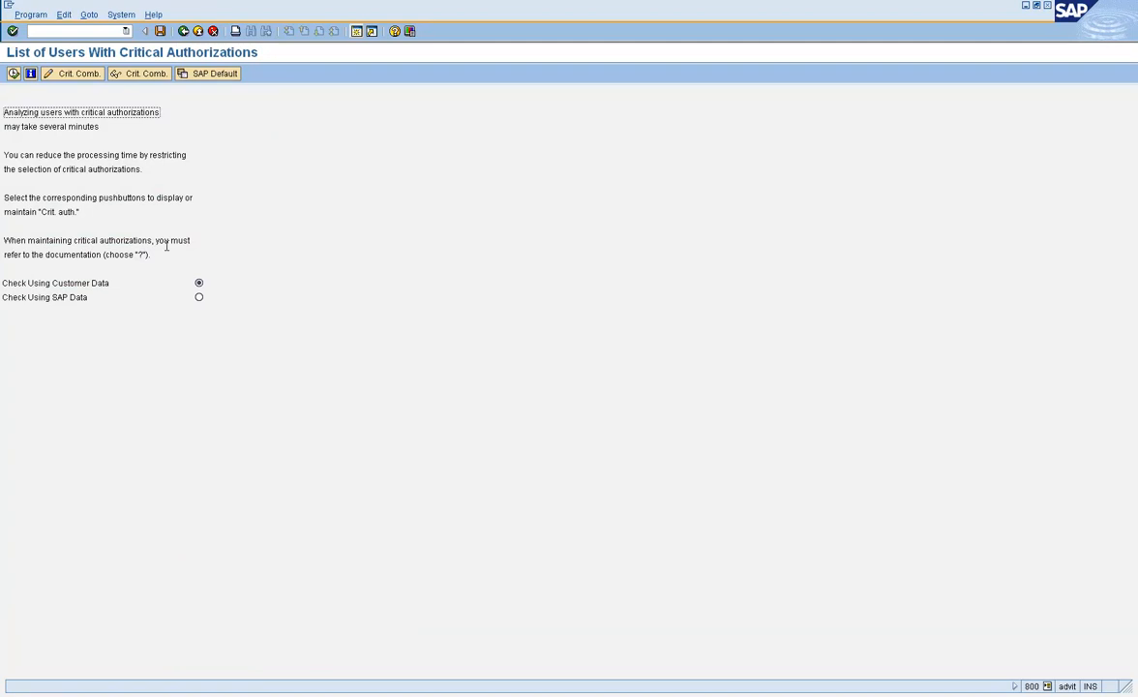
- Run the critical authorizations report with customer data and compare its user list with the critical authorization entries displayed from the results
{"action": "left_click", "coordinate": [16, 78]}
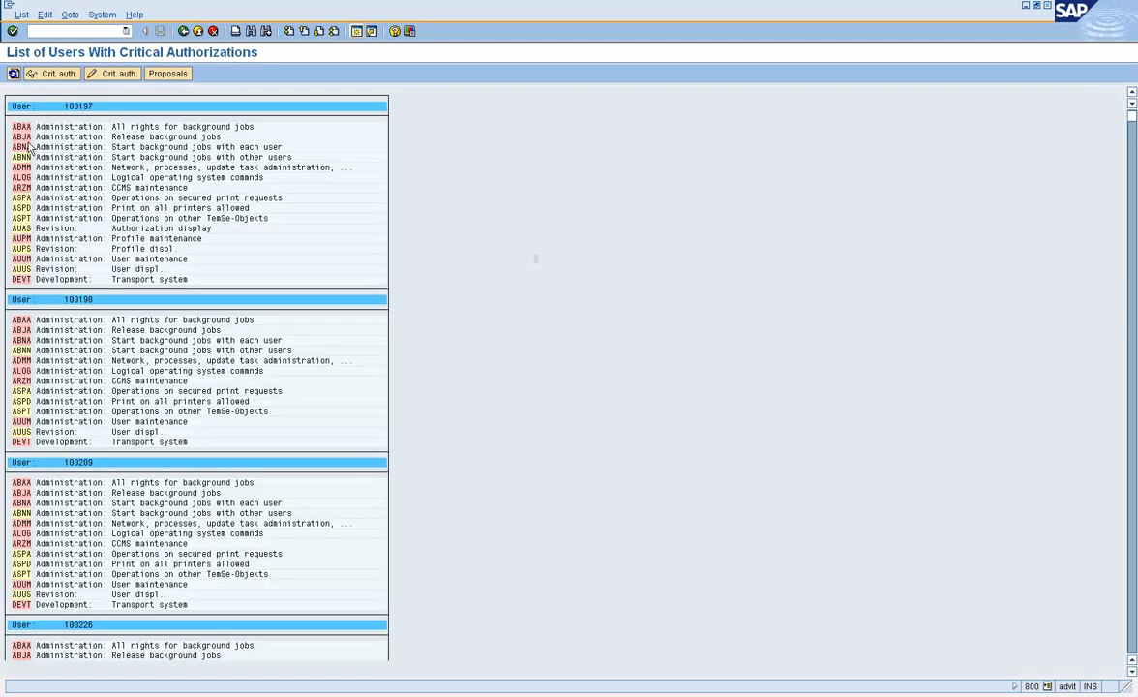
{"action": "left_click", "coordinate": [64, 76]}
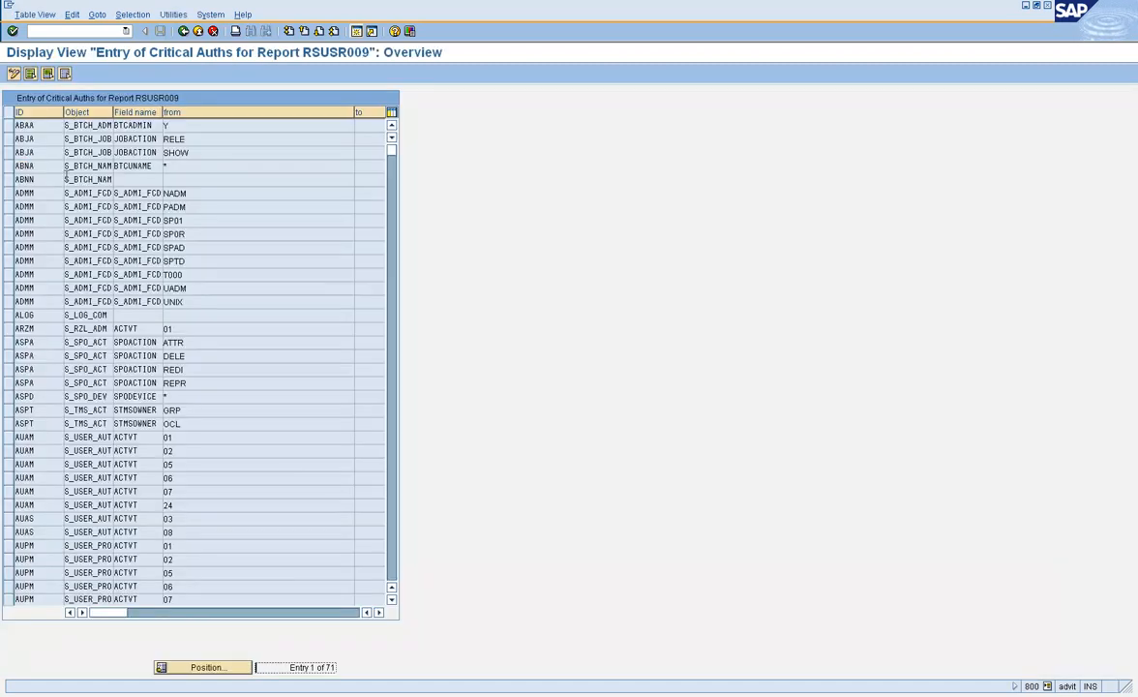
{"action": "left_click", "coordinate": [182, 31]}
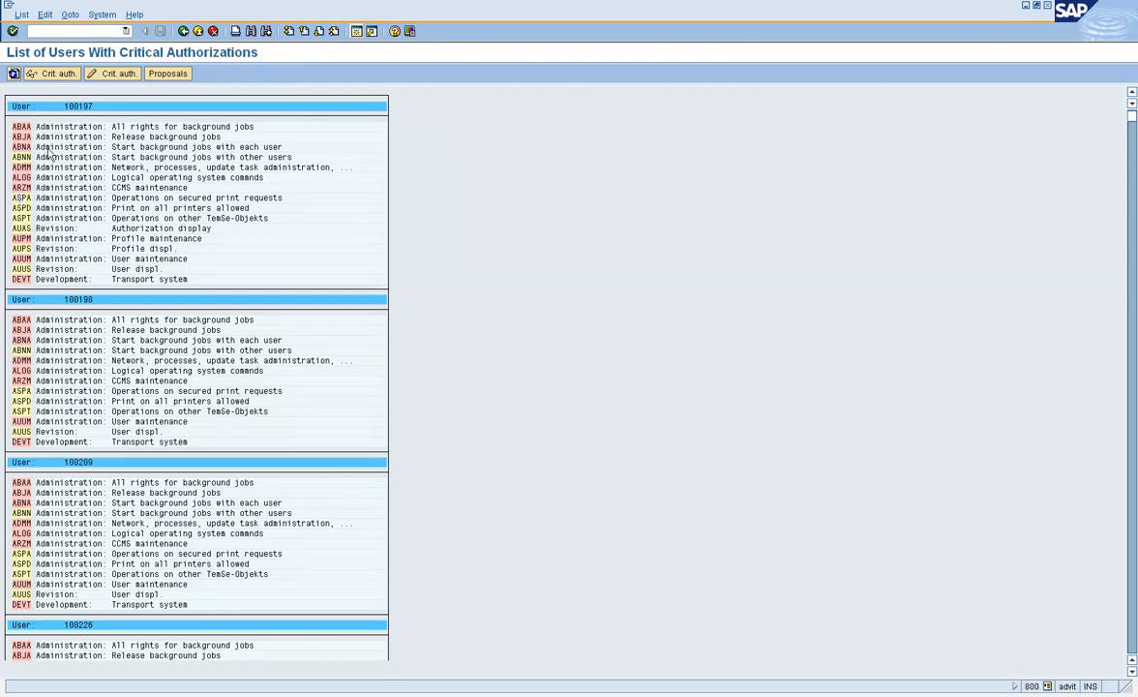
{"action": "left_click", "coordinate": [54, 74]}
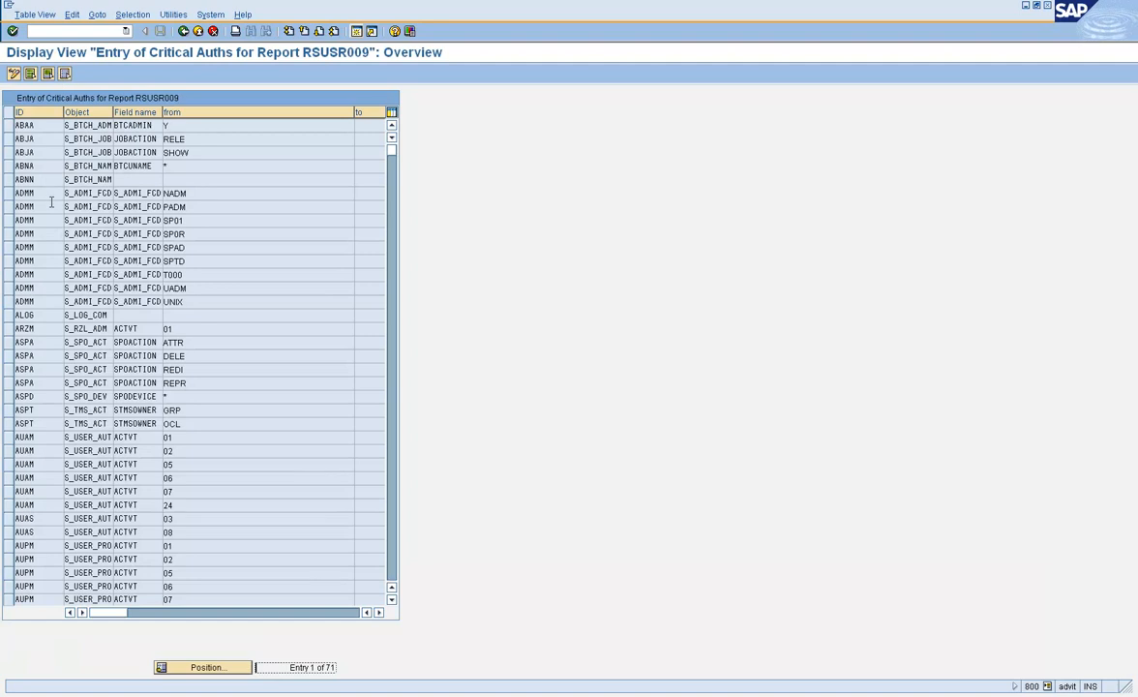
- Mark the four ASPA entries for ATTR, DELE, REDI and REPR to examine their shared ID, and return to the results list
{"action": "left_click", "coordinate": [9, 355]}
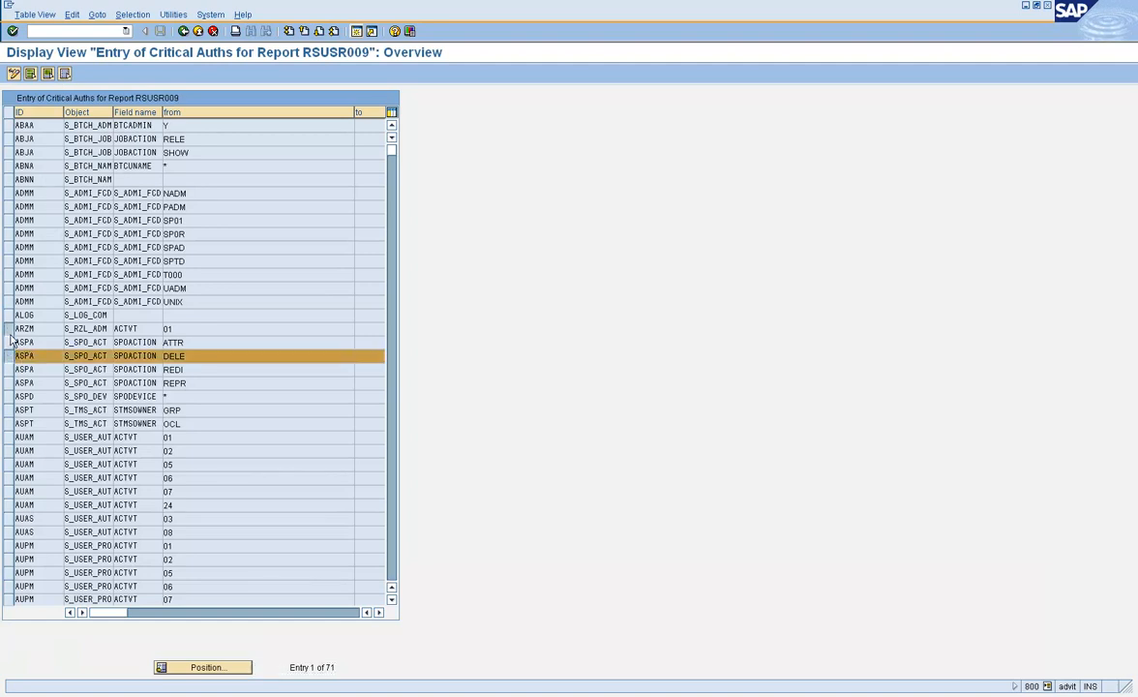
{"action": "left_click", "coordinate": [8, 330]}
{"action": "left_click", "coordinate": [8, 332]}
{"action": "left_click", "coordinate": [9, 344]}
{"action": "left_click", "coordinate": [9, 369]}
{"action": "left_click", "coordinate": [8, 382]}
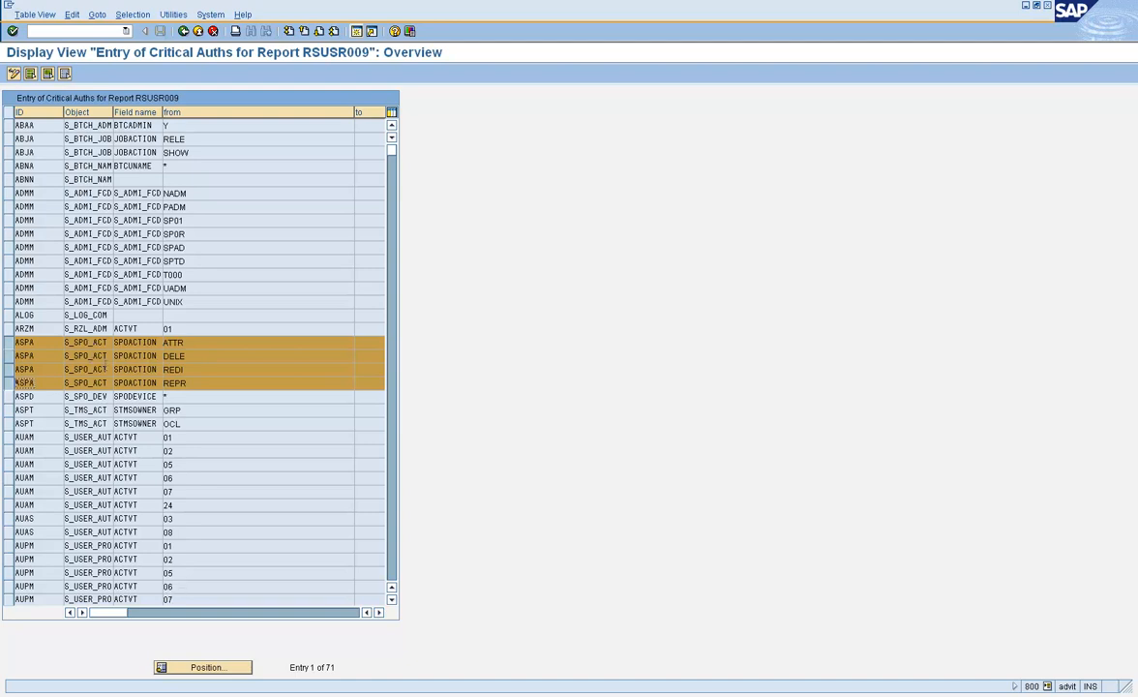
{"action": "left_click", "coordinate": [183, 32]}
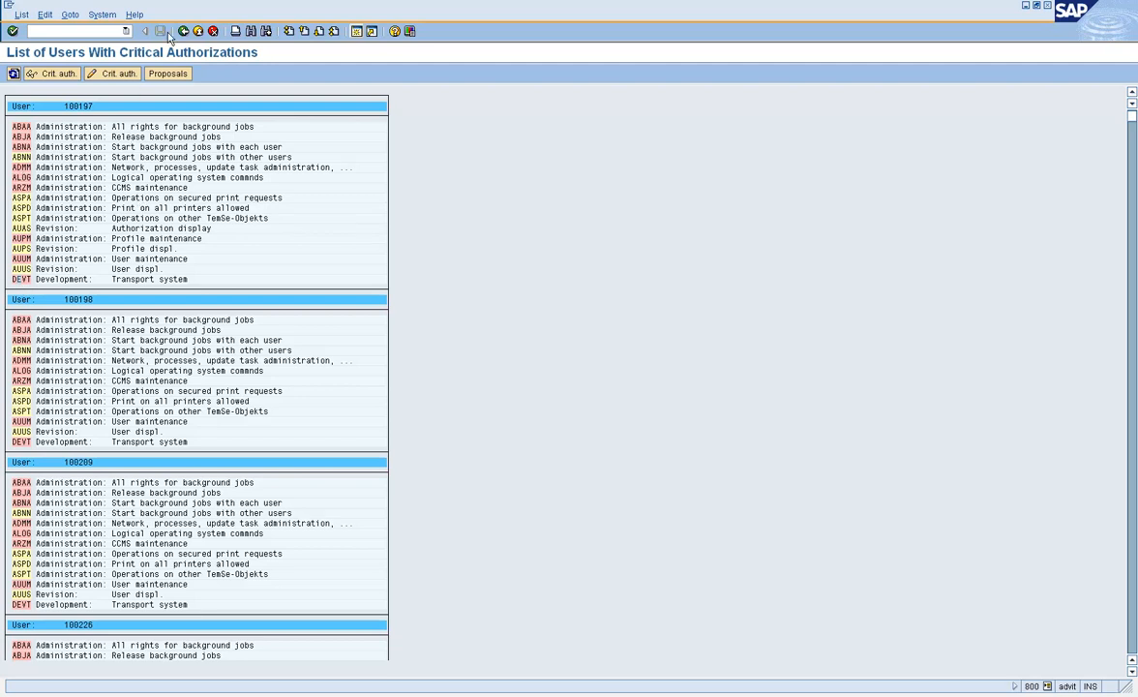
- Display the critical authorization entries again and mark only the ABJA entries for RELE and SHOW to examine their JOBACTION values
{"action": "left_click", "coordinate": [66, 75]}
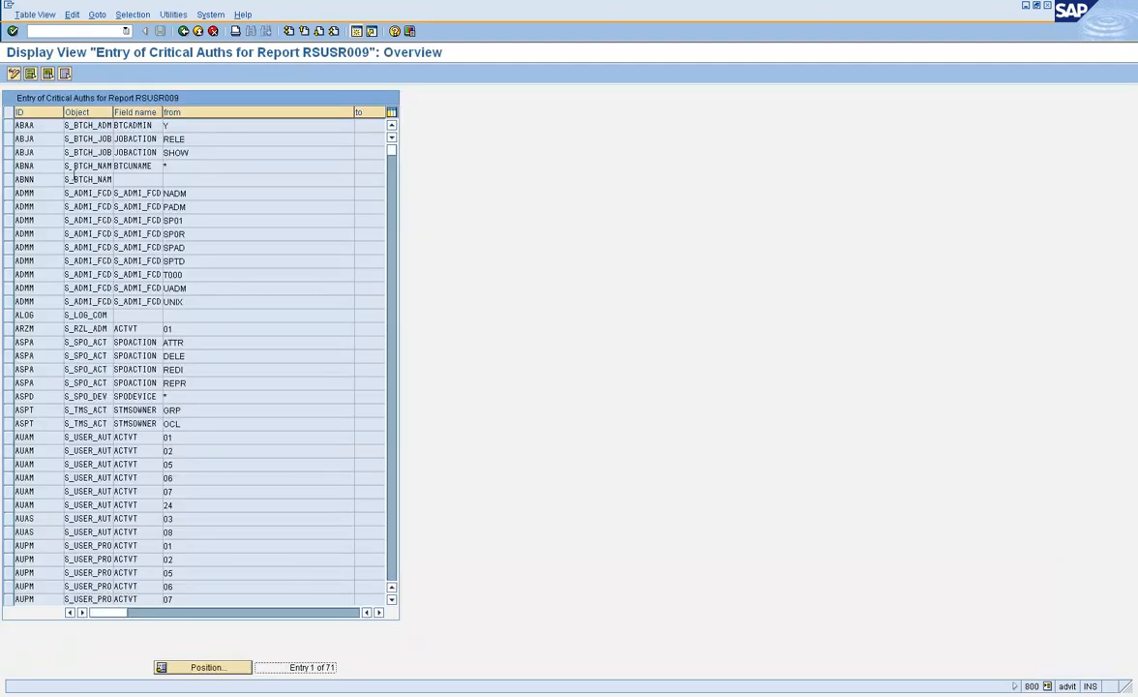
{"action": "left_click", "coordinate": [9, 138]}
{"action": "left_click", "coordinate": [9, 165], "text": "shift"}
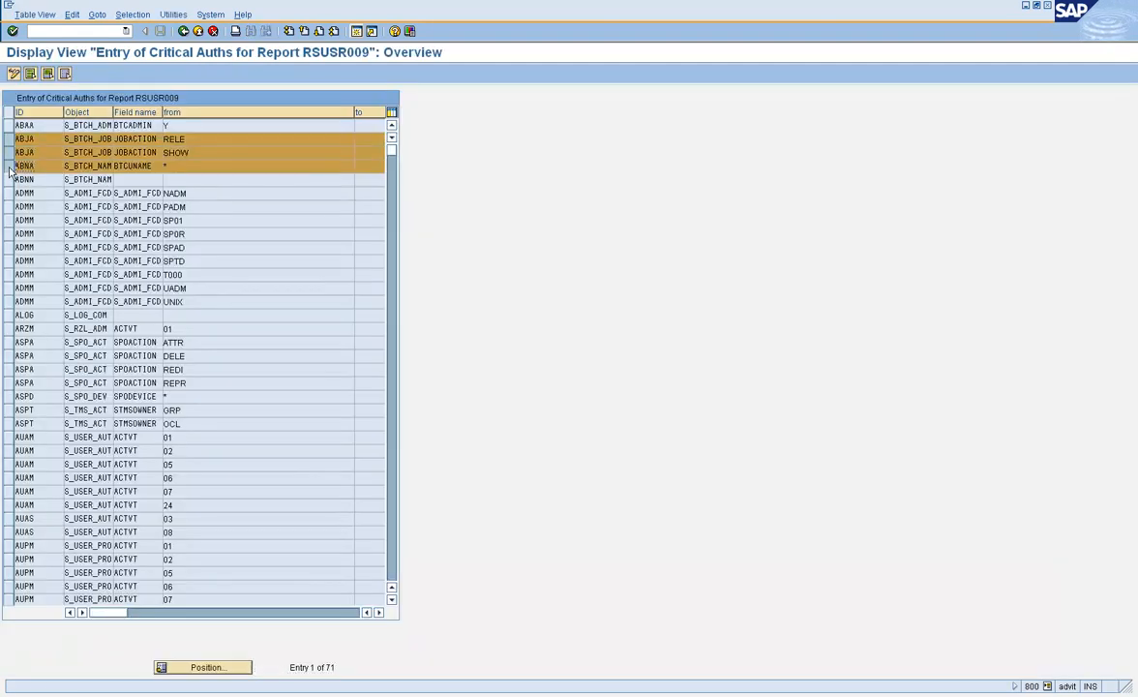
{"action": "left_click", "coordinate": [5, 179]}
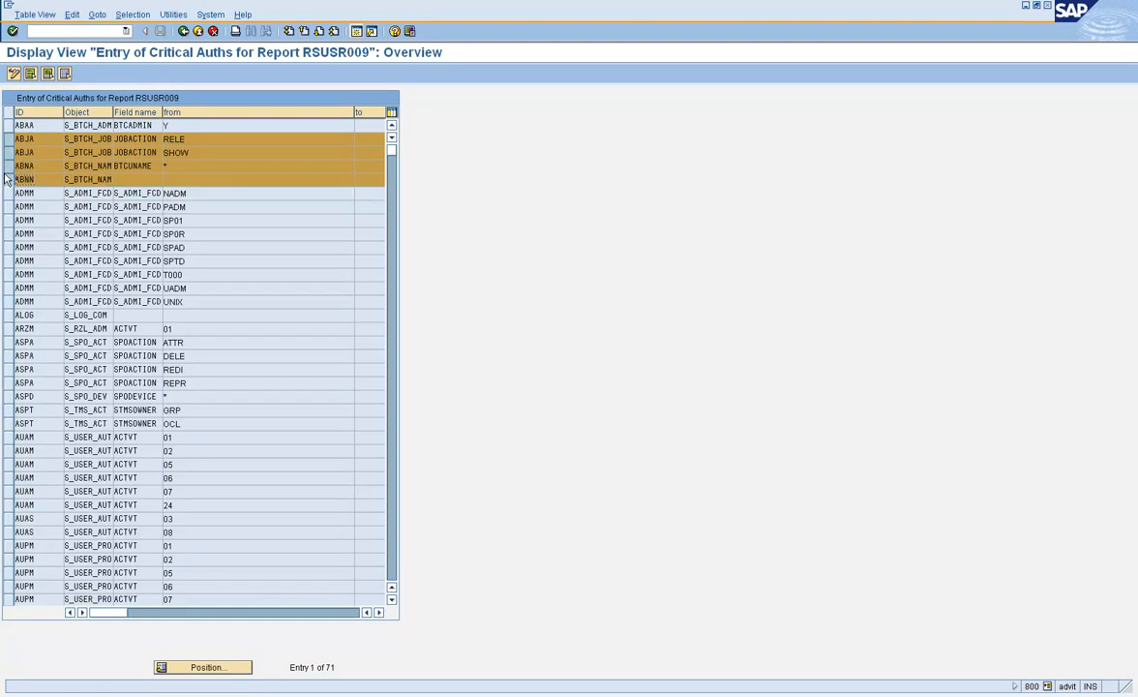
{"action": "left_click", "coordinate": [9, 166]}
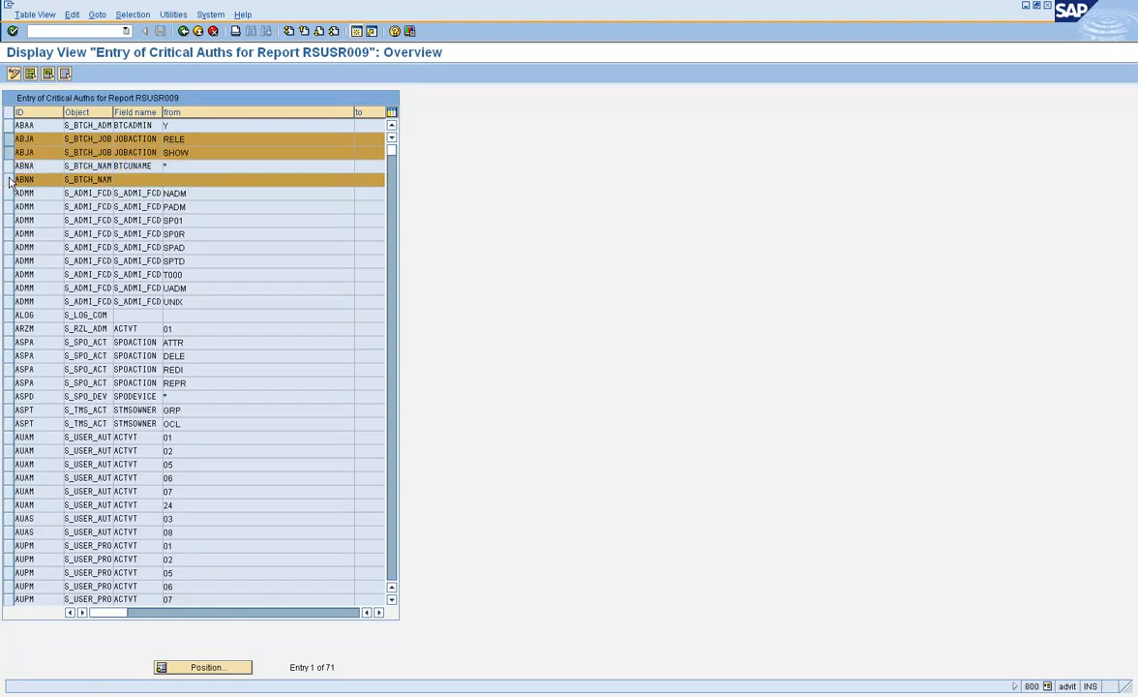
{"action": "left_click", "coordinate": [8, 179], "text": "ctrl"}
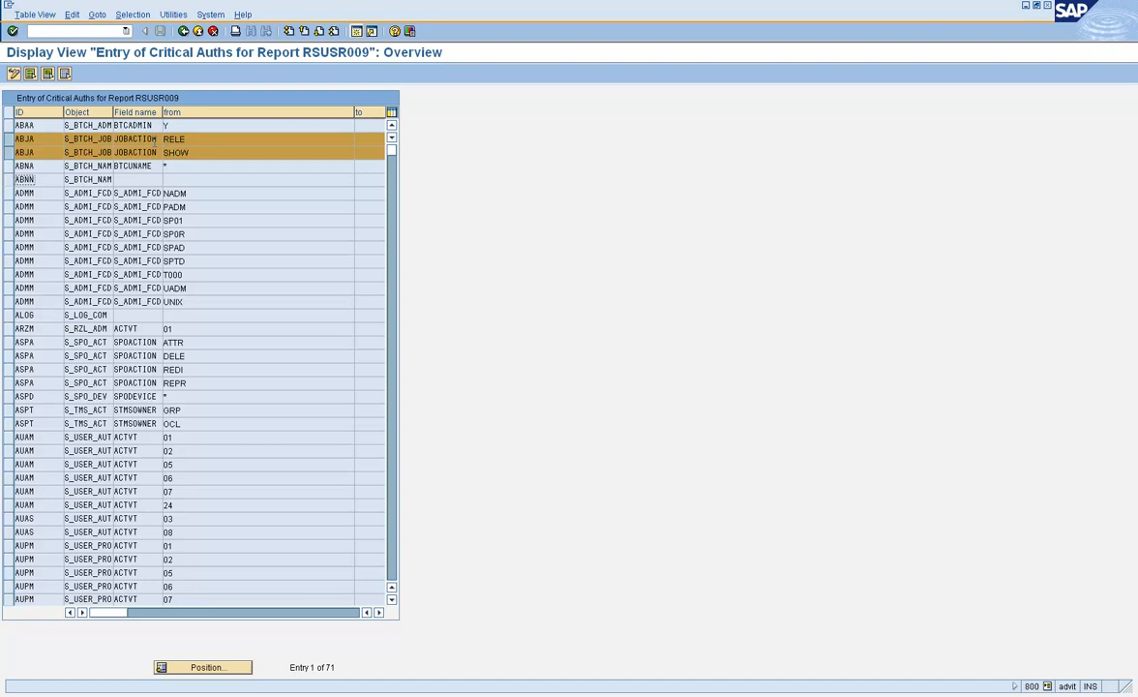
- Return to the User Information System tree and compare the entries for critical combinations at transaction start and users with critical authorizations
{"action": "left_click", "coordinate": [181, 31]}
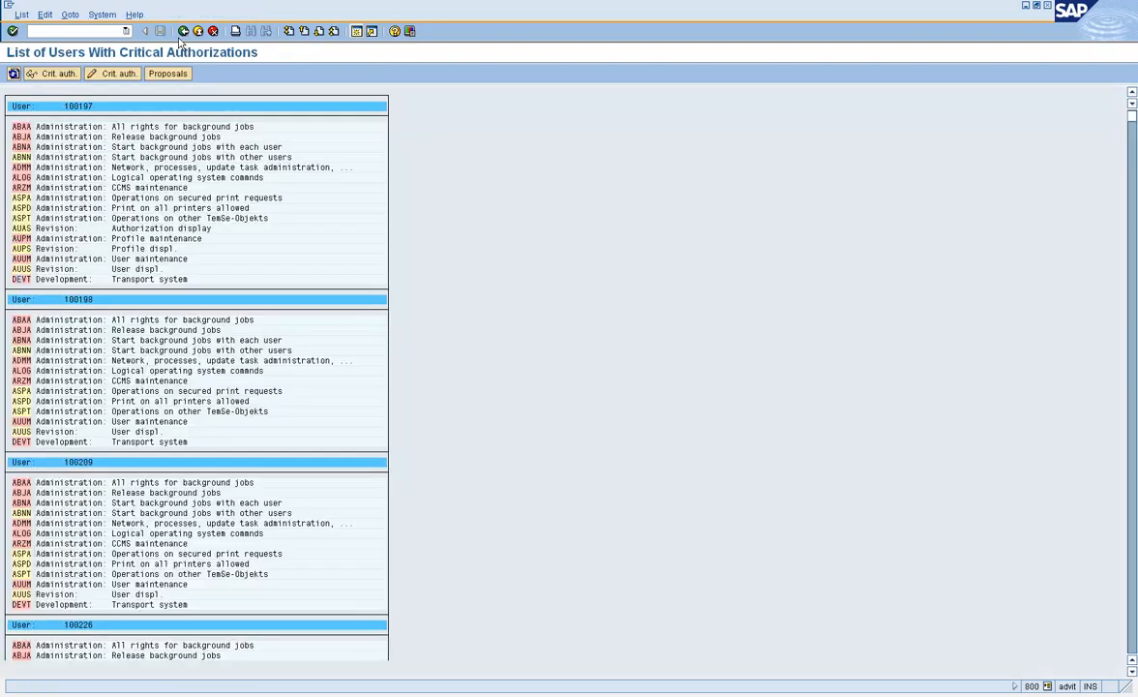
{"action": "left_click", "coordinate": [181, 33]}
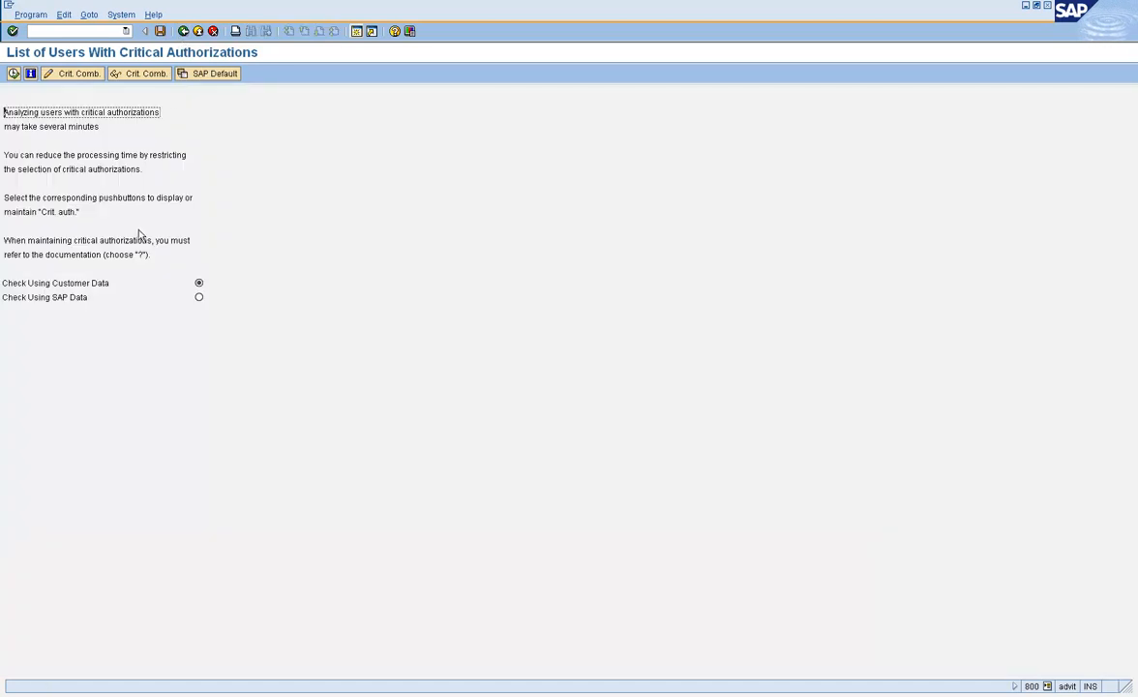
{"action": "left_click", "coordinate": [182, 31]}
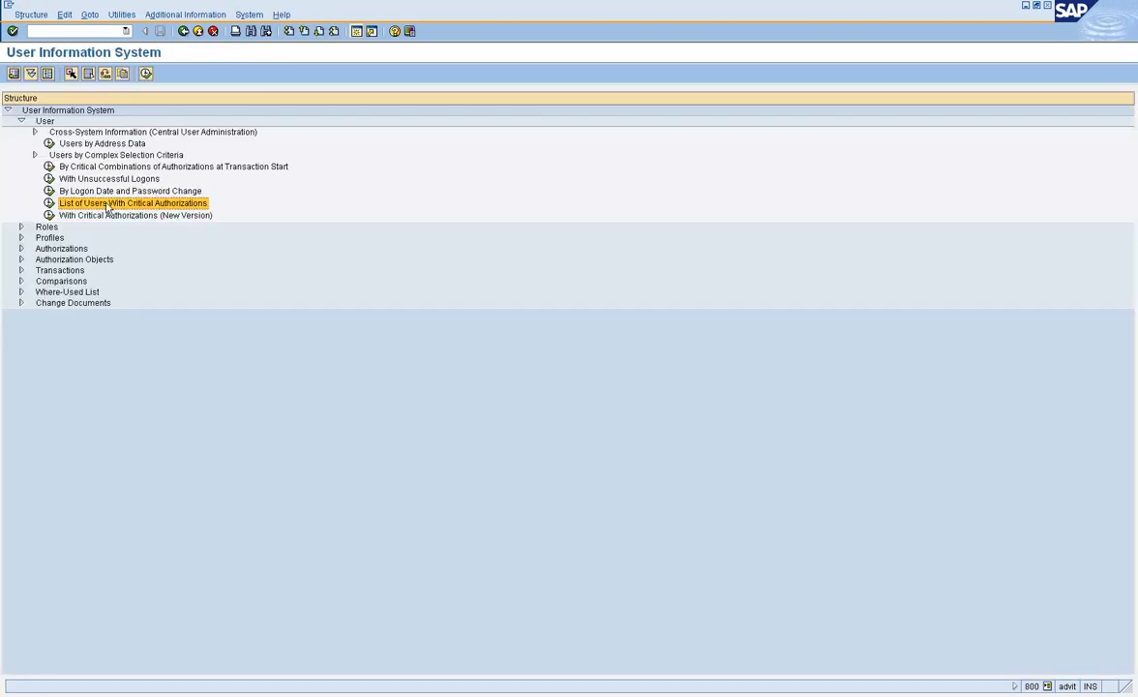
{"action": "left_click", "coordinate": [72, 164]}
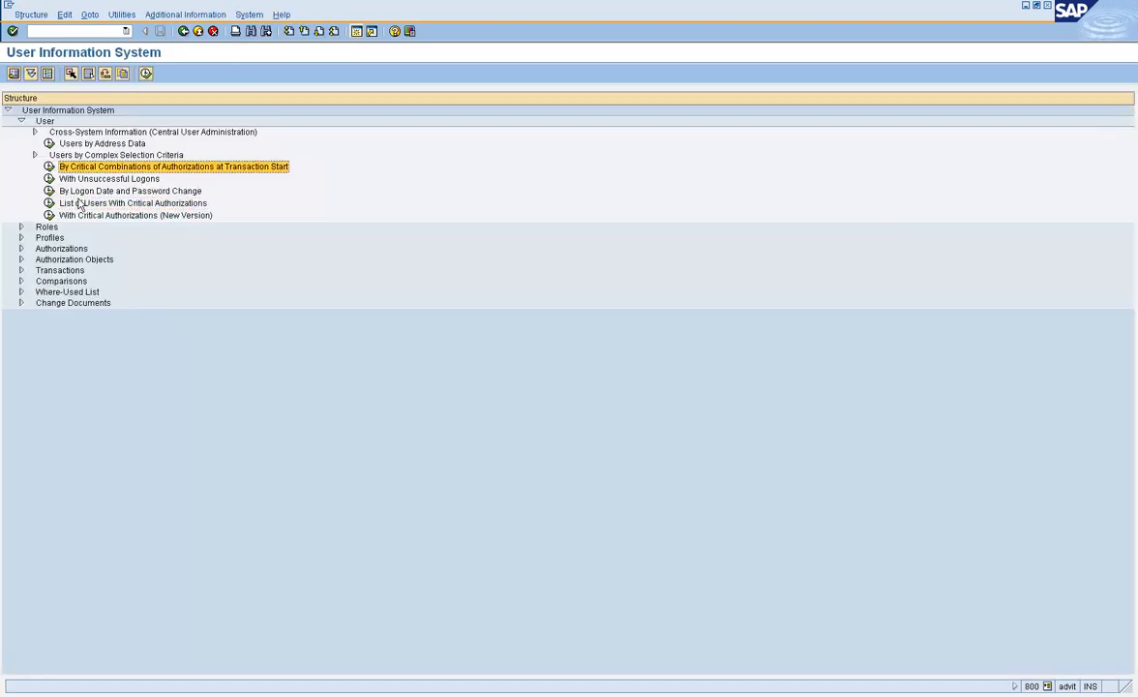
{"action": "left_click", "coordinate": [87, 204]}
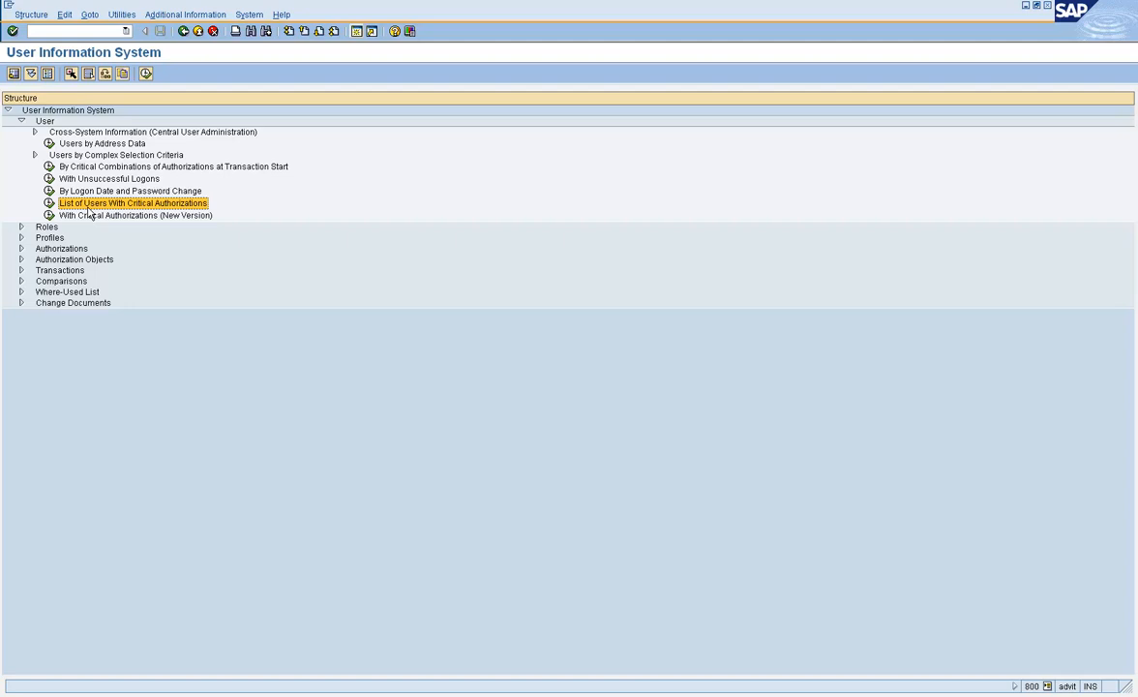
{"action": "left_click", "coordinate": [75, 164]}
{"action": "left_click", "coordinate": [83, 204]}
- Run the With Unsuccessful Logons report, review the user list through to its end, and return to the report tree
{"action": "left_click", "coordinate": [51, 180]}
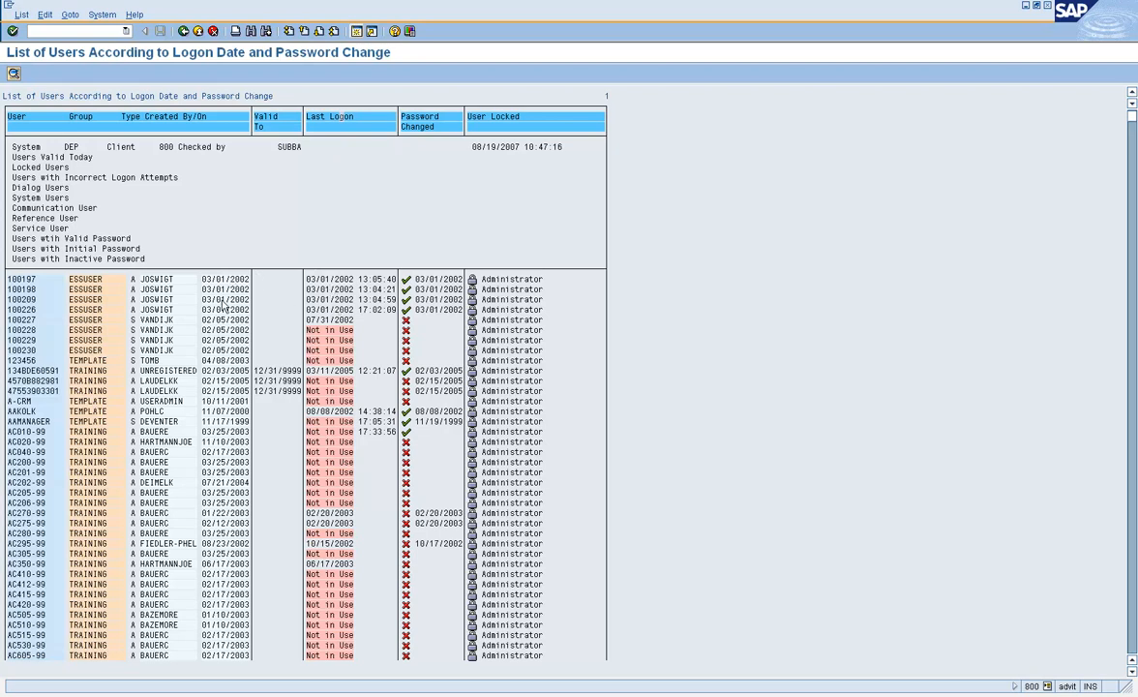
{"action": "left_click", "coordinate": [1133, 500]}
{"action": "left_click", "coordinate": [1133, 500]}
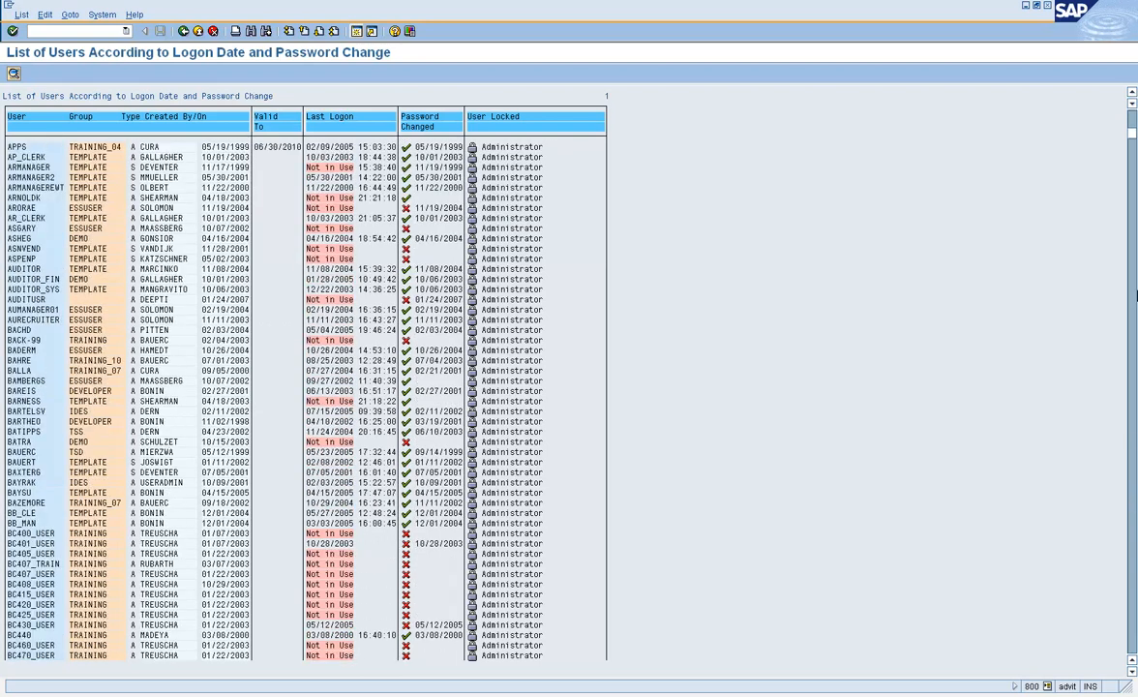
{"action": "left_click", "coordinate": [1132, 153]}
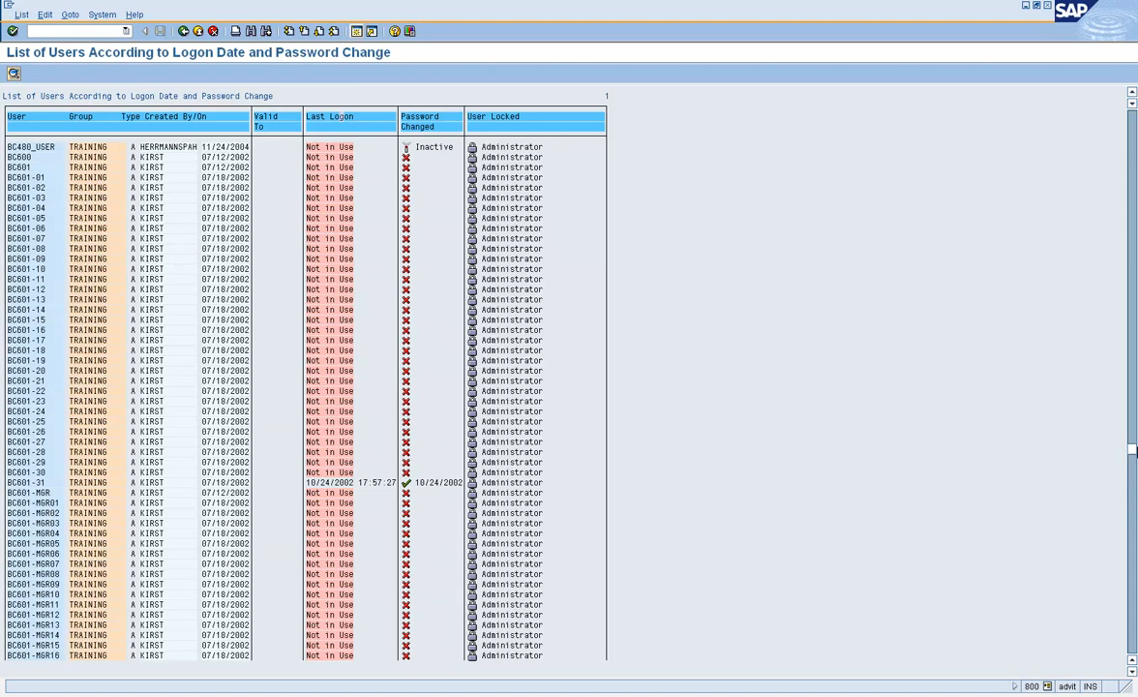
{"action": "left_click_drag", "start_coordinate": [1134, 600], "coordinate": [1134, 651]}
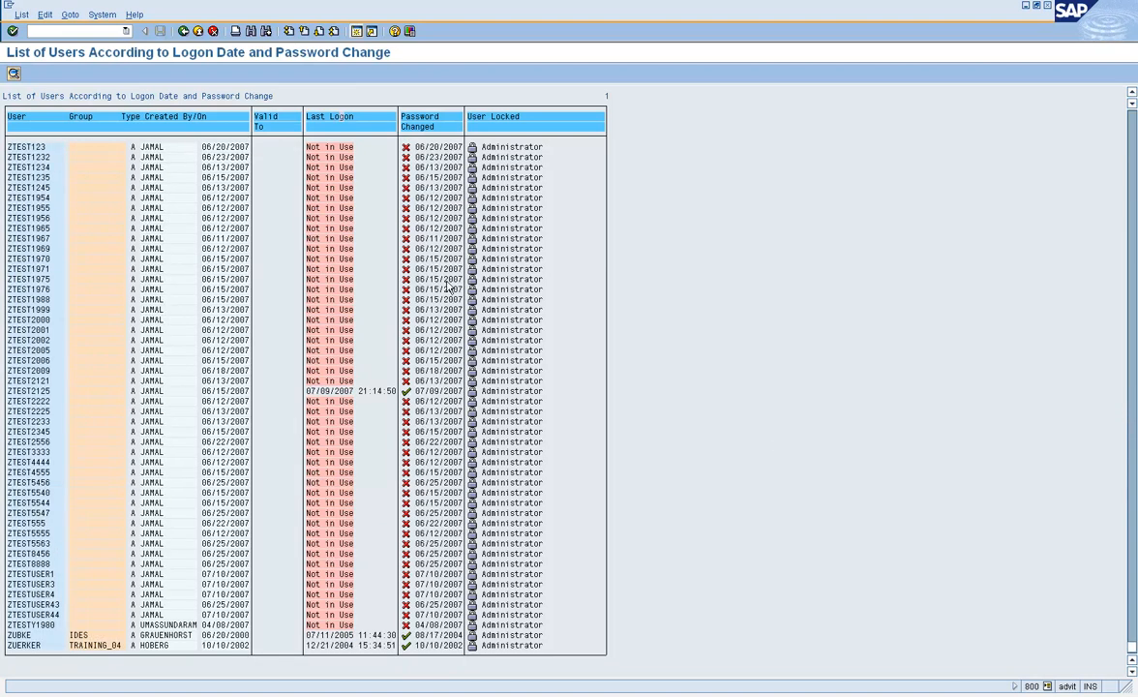
{"action": "left_click", "coordinate": [183, 31]}
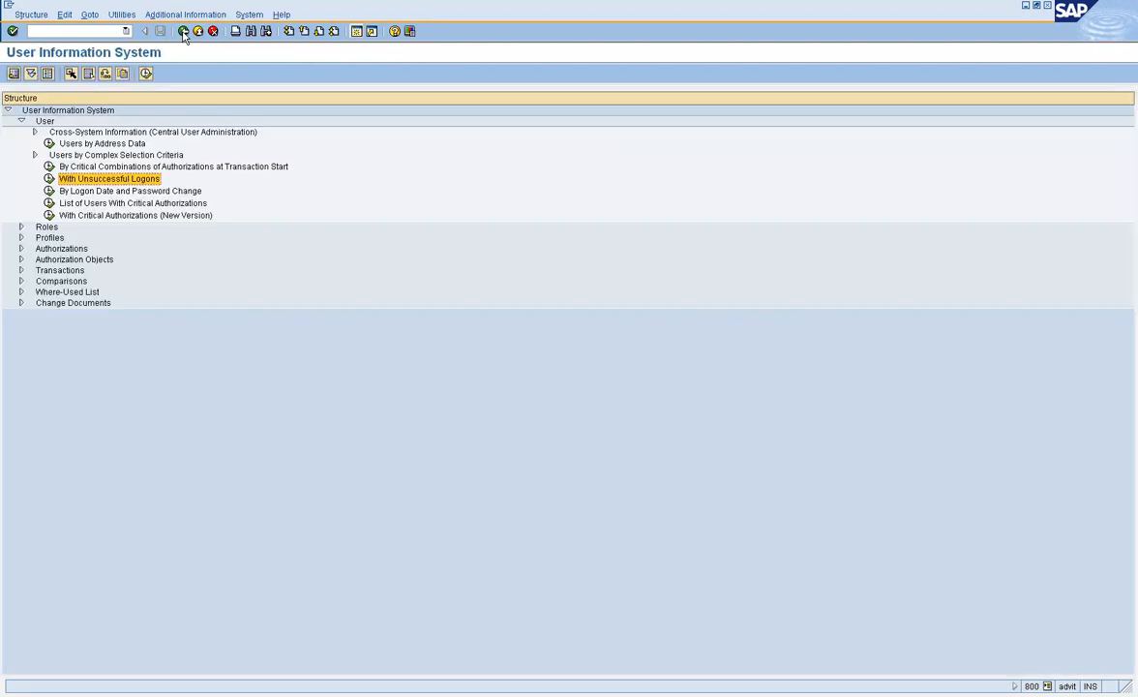
- Run the By Logon Date and Password Change report for a single user name, review the result, and return to the selection
{"action": "double_click", "coordinate": [53, 193]}
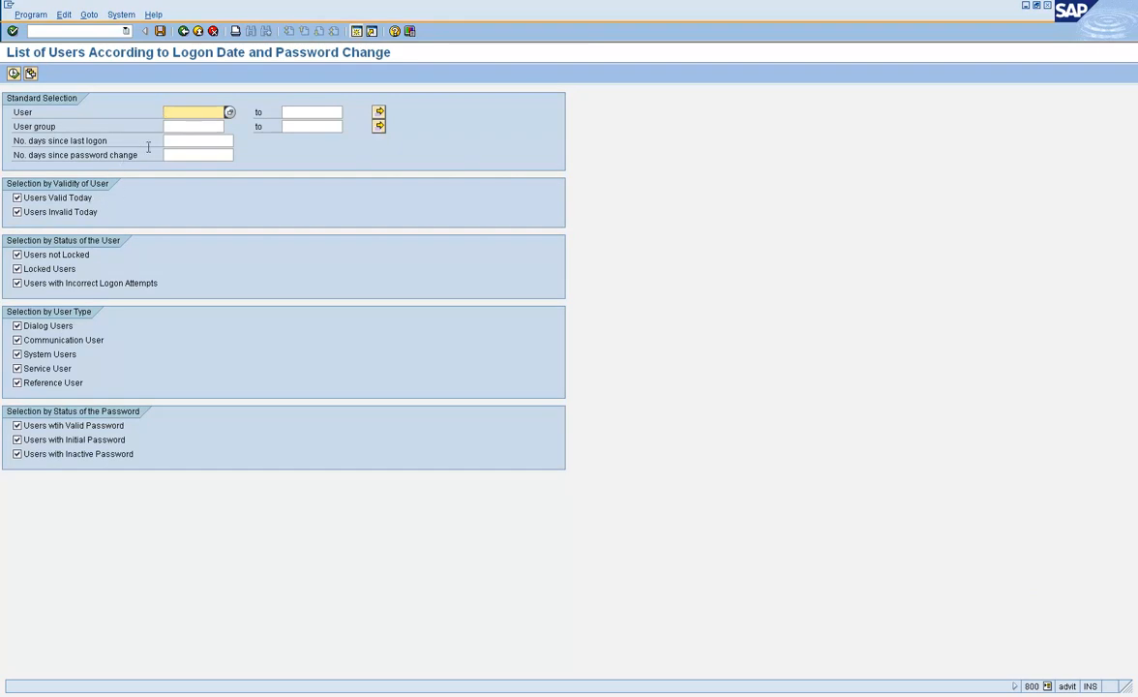
{"action": "type", "text": "subba"}
{"action": "left_click", "coordinate": [14, 73]}
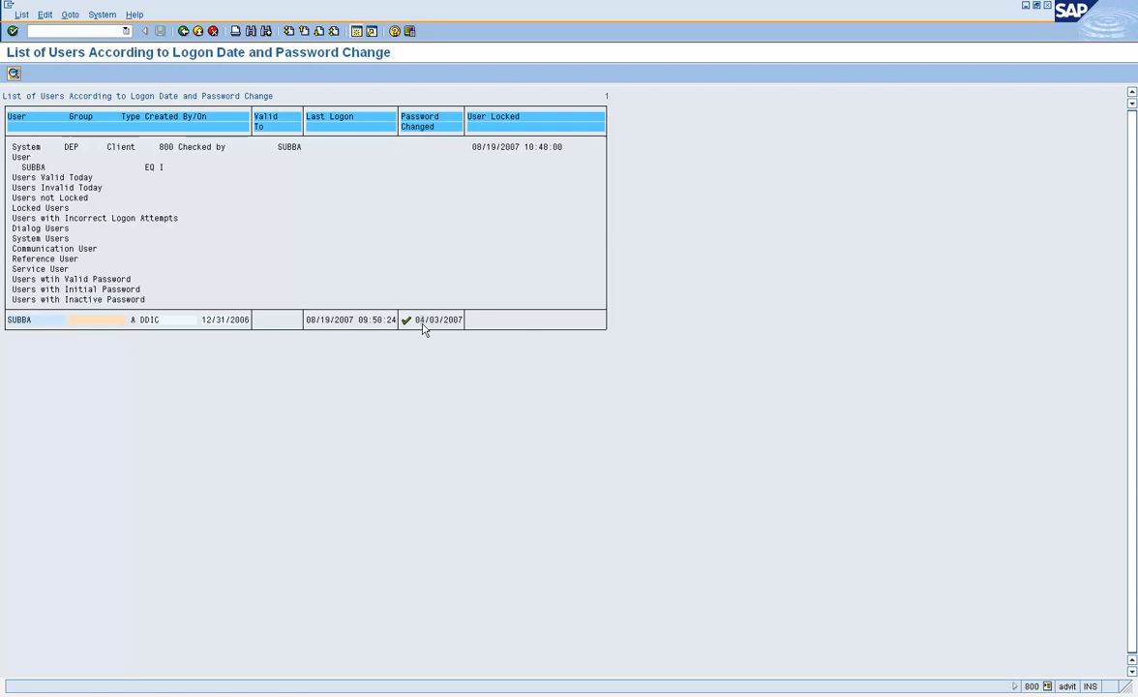
{"action": "left_click", "coordinate": [183, 31]}
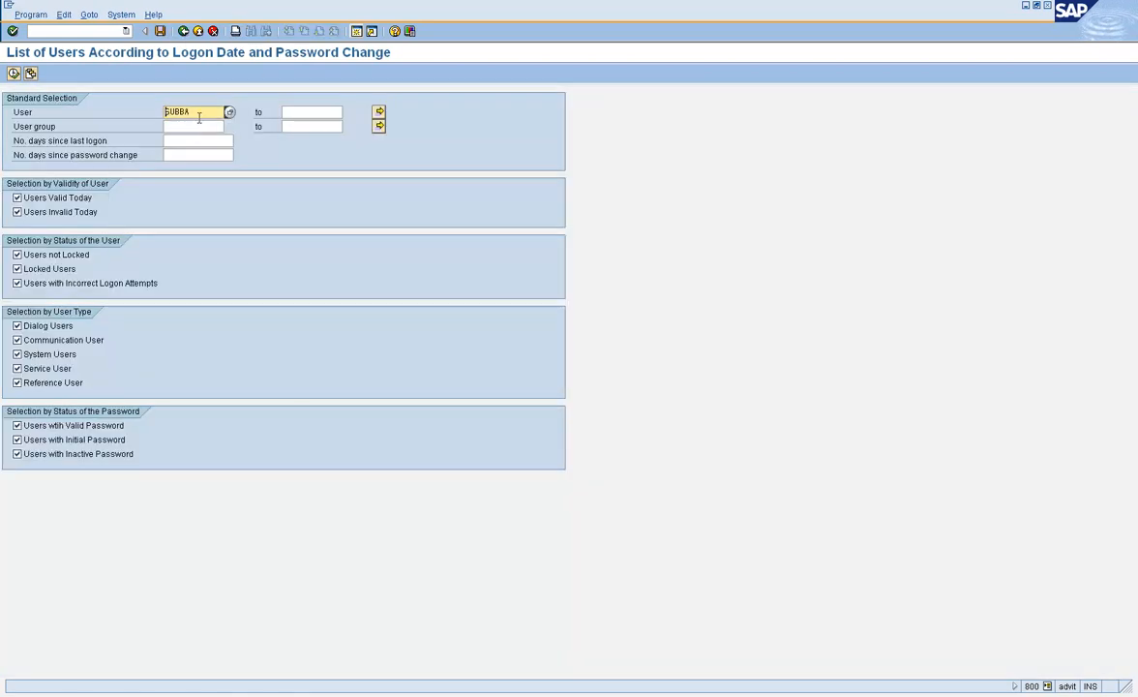
- Clear the User field and run the logon date and password change report for all users
{"action": "key", "text": "BackSpace"}
{"action": "key", "text": "BackSpace"}
{"action": "key", "text": "BackSpace"}
{"action": "key", "text": "BackSpace"}
{"action": "key", "text": "BackSpace"}
{"action": "left_click", "coordinate": [13, 74]}
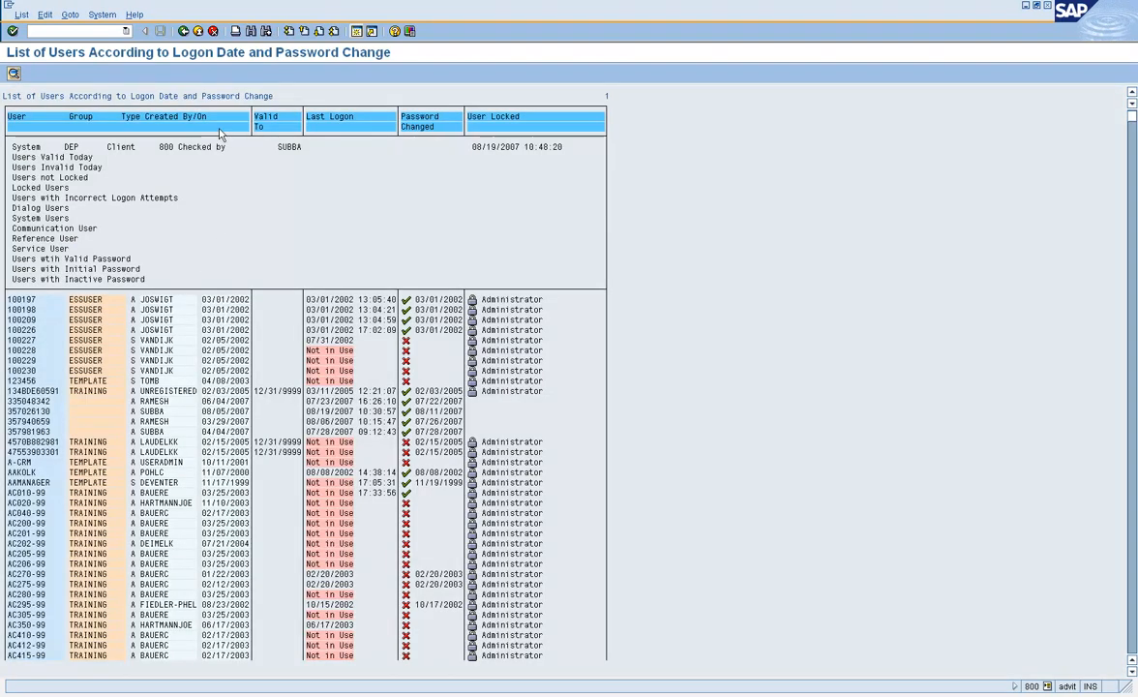
- Return to the report tree and view the With Unsuccessful Logons report again for comparison
{"action": "left_click", "coordinate": [183, 34]}
{"action": "left_click", "coordinate": [183, 32]}
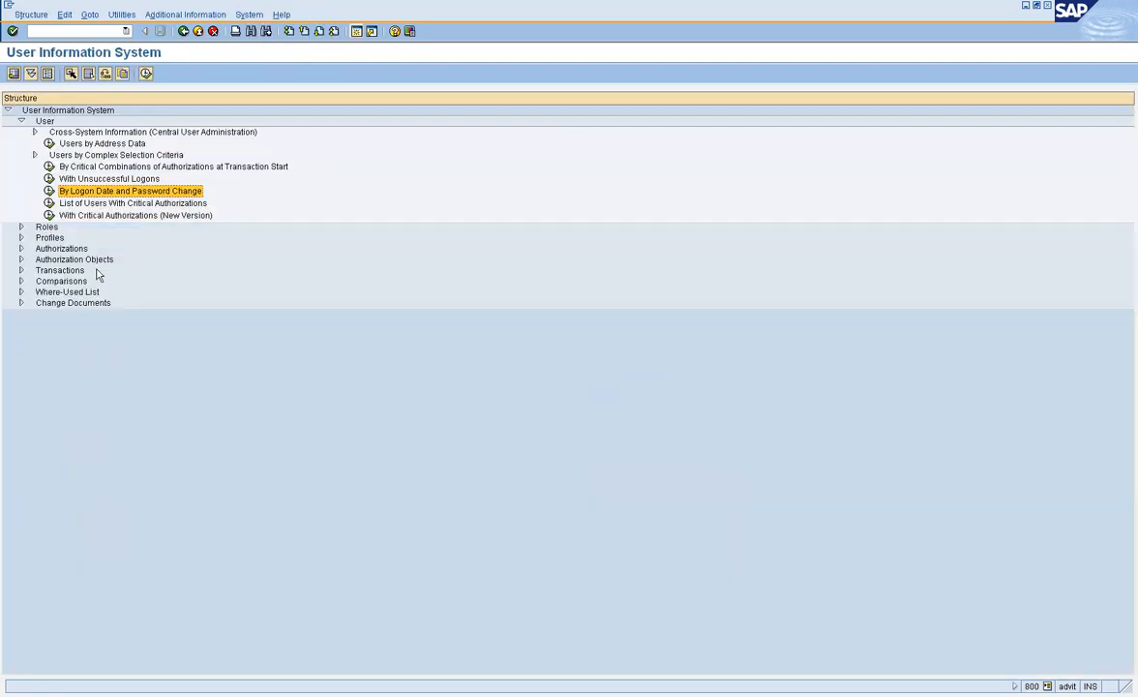
{"action": "left_click", "coordinate": [49, 179]}
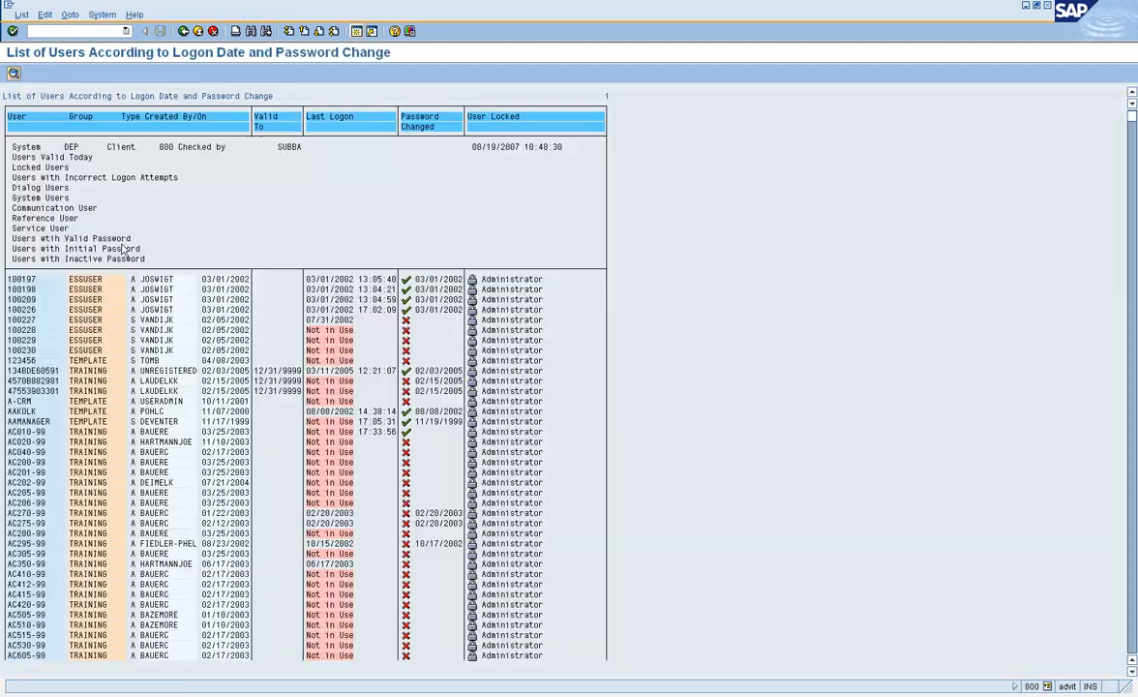
{"action": "left_click", "coordinate": [183, 32]}
- Open the By Logon Date and Password Change report and limit the selection to Dialog Users and Users with Initial Password
{"action": "left_click", "coordinate": [49, 190]}
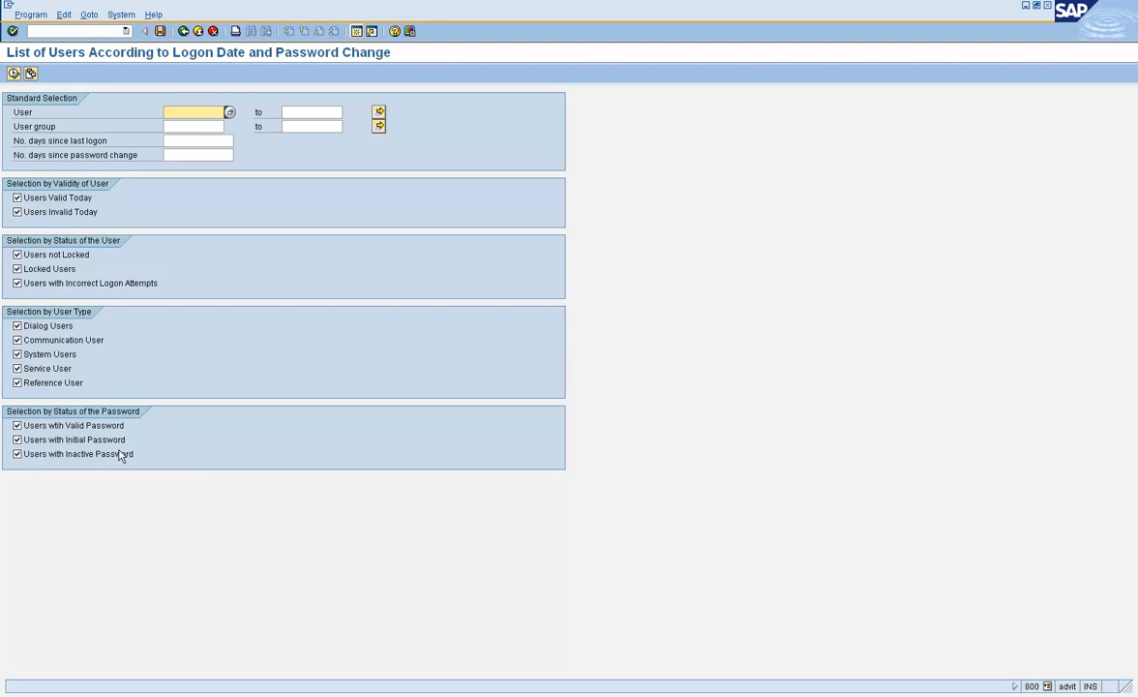
{"action": "left_click", "coordinate": [87, 425]}
{"action": "left_click", "coordinate": [85, 453]}
{"action": "left_click", "coordinate": [62, 340]}
{"action": "left_click", "coordinate": [54, 354]}
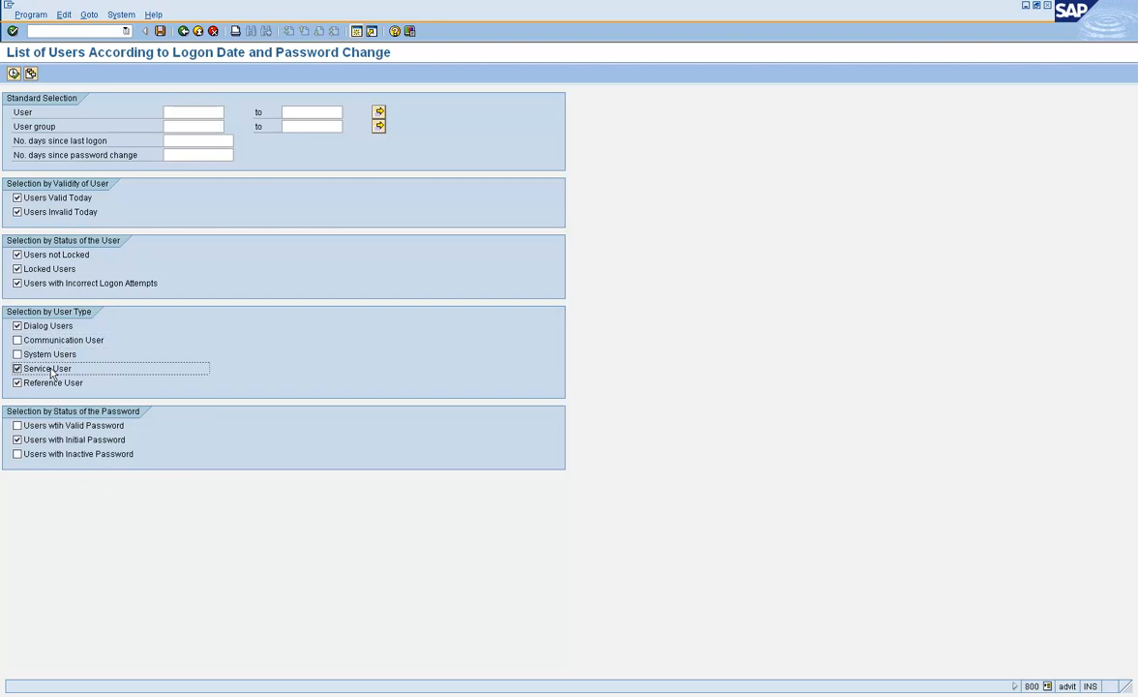
{"action": "left_click", "coordinate": [50, 384]}
- Try to run the report with all user validity and user status options cleared
{"action": "left_click", "coordinate": [46, 282]}
{"action": "left_click", "coordinate": [46, 268]}
{"action": "left_click", "coordinate": [45, 254]}
{"action": "left_click", "coordinate": [42, 211]}
{"action": "left_click", "coordinate": [44, 197]}
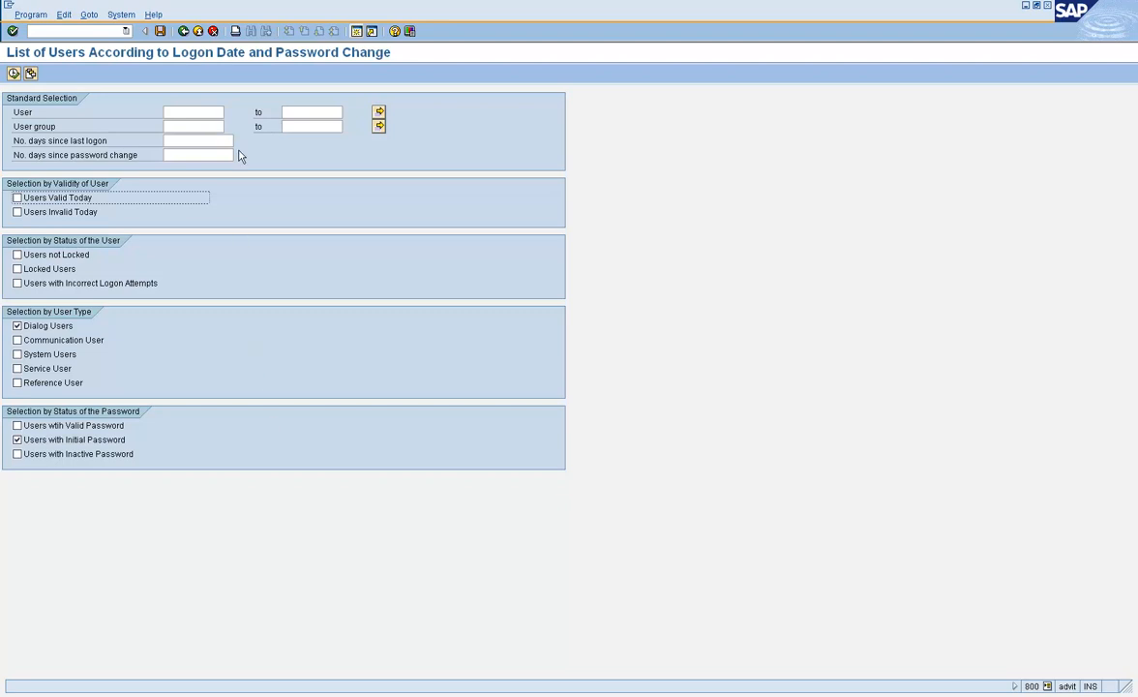
{"action": "left_click", "coordinate": [207, 112]}
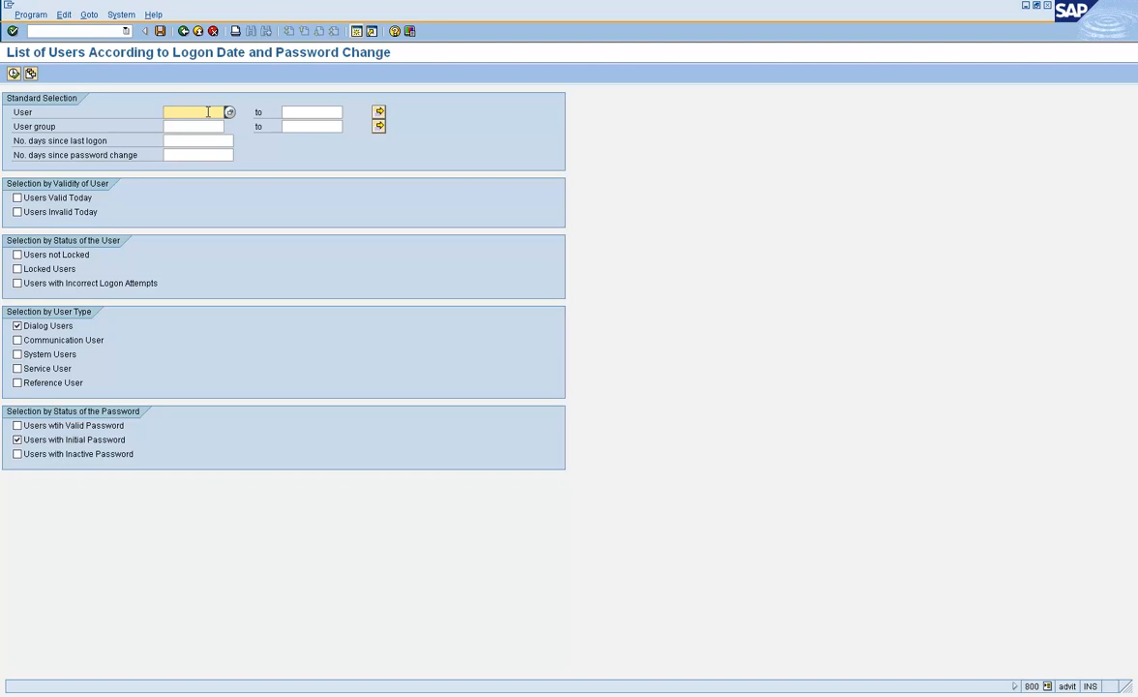
{"action": "left_click", "coordinate": [13, 75]}
- Select all user validity and user status options, run the report for dialog users with initial passwords, and return to the selection
{"action": "left_click", "coordinate": [80, 211]}
{"action": "left_click", "coordinate": [68, 198]}
{"action": "left_click", "coordinate": [58, 254]}
{"action": "left_click", "coordinate": [56, 269]}
{"action": "left_click", "coordinate": [53, 283]}
{"action": "left_click", "coordinate": [14, 73]}
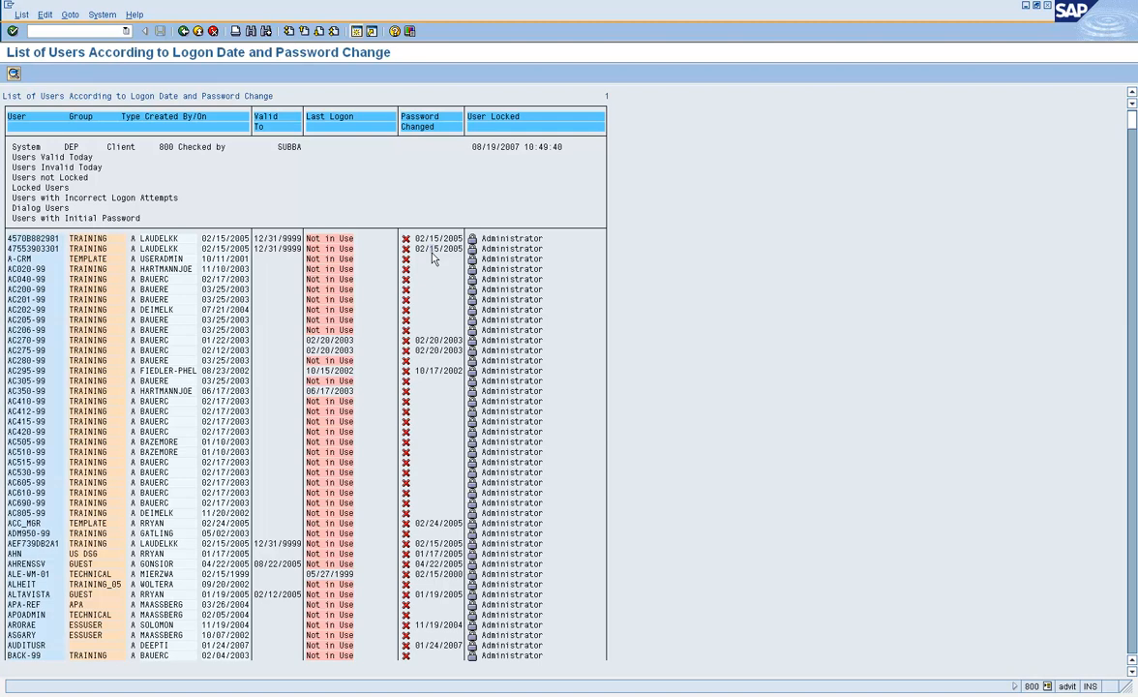
{"action": "left_click", "coordinate": [183, 31]}
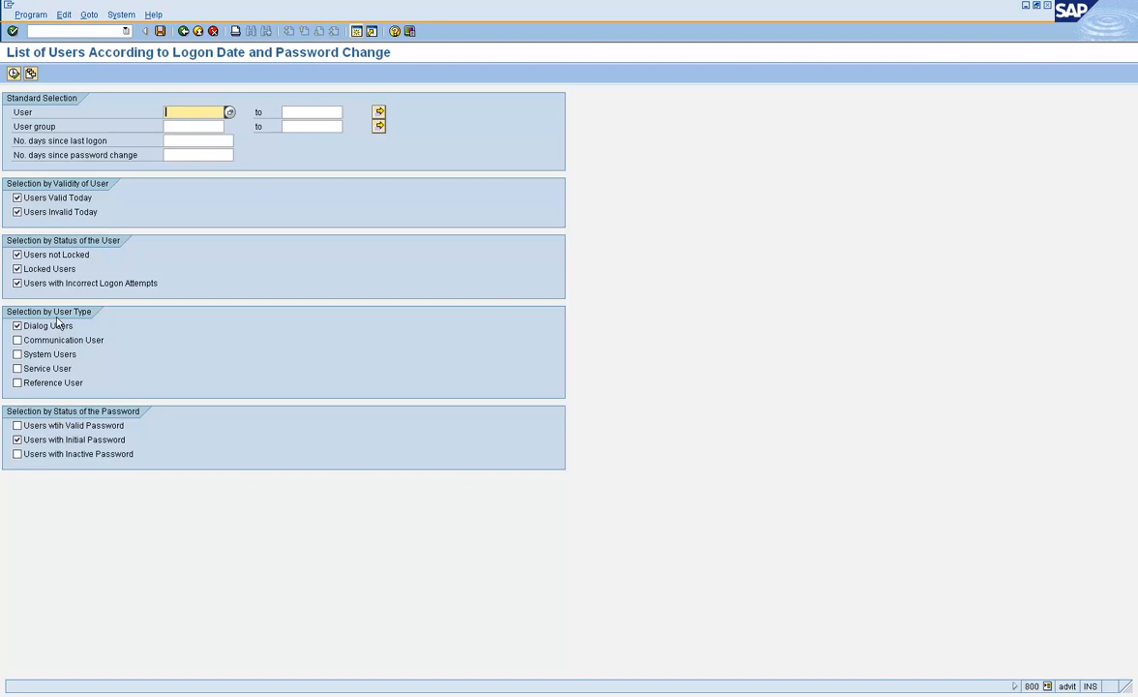
- Restrict the user status selection to Users not Locked and run the report for dialog users with initial passwords
{"action": "left_click", "coordinate": [50, 283]}
{"action": "left_click", "coordinate": [43, 268]}
{"action": "left_click", "coordinate": [41, 255]}
{"action": "left_click", "coordinate": [13, 73]}
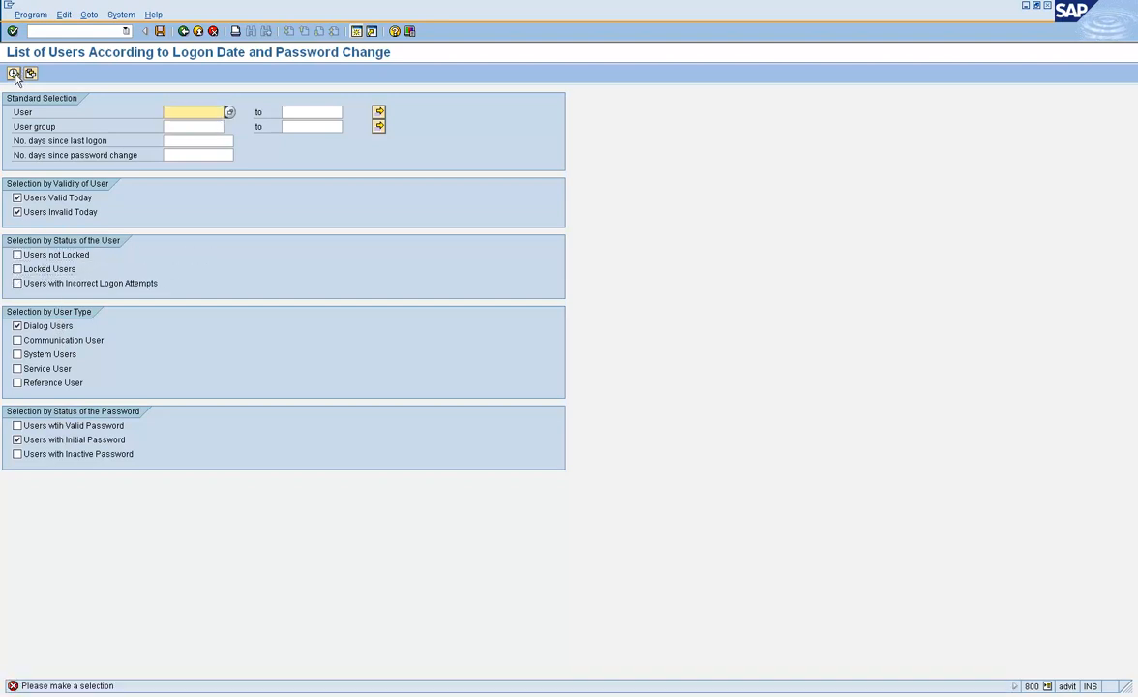
{"action": "left_click", "coordinate": [41, 255]}
{"action": "left_click", "coordinate": [41, 255]}
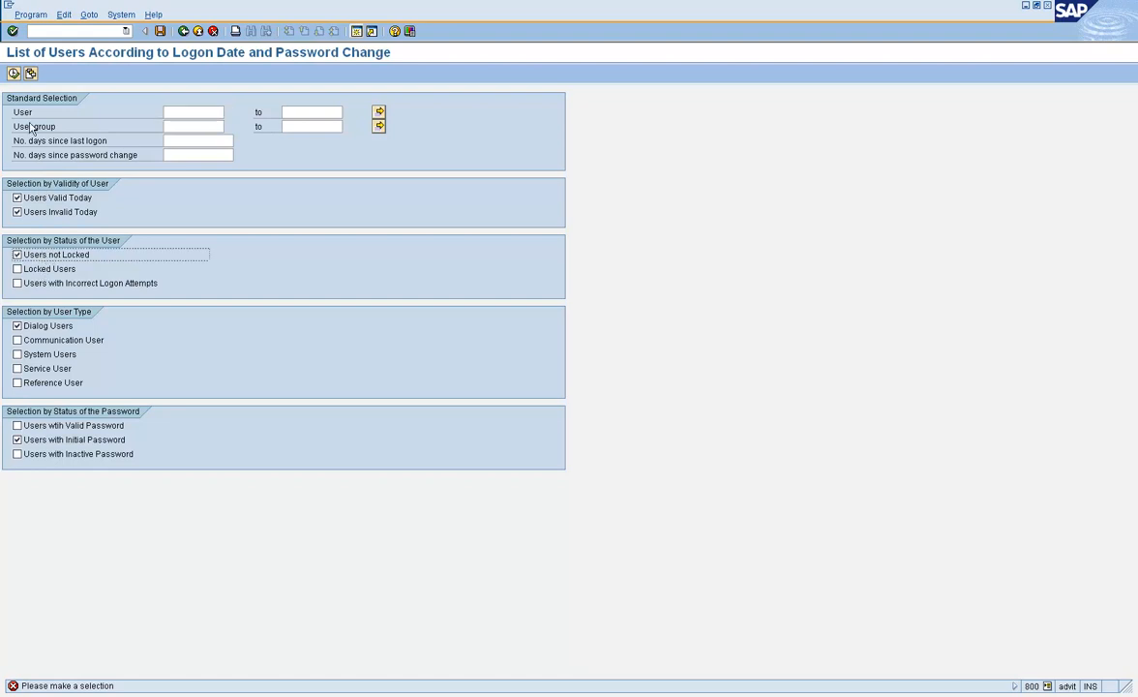
{"action": "left_click", "coordinate": [14, 73]}
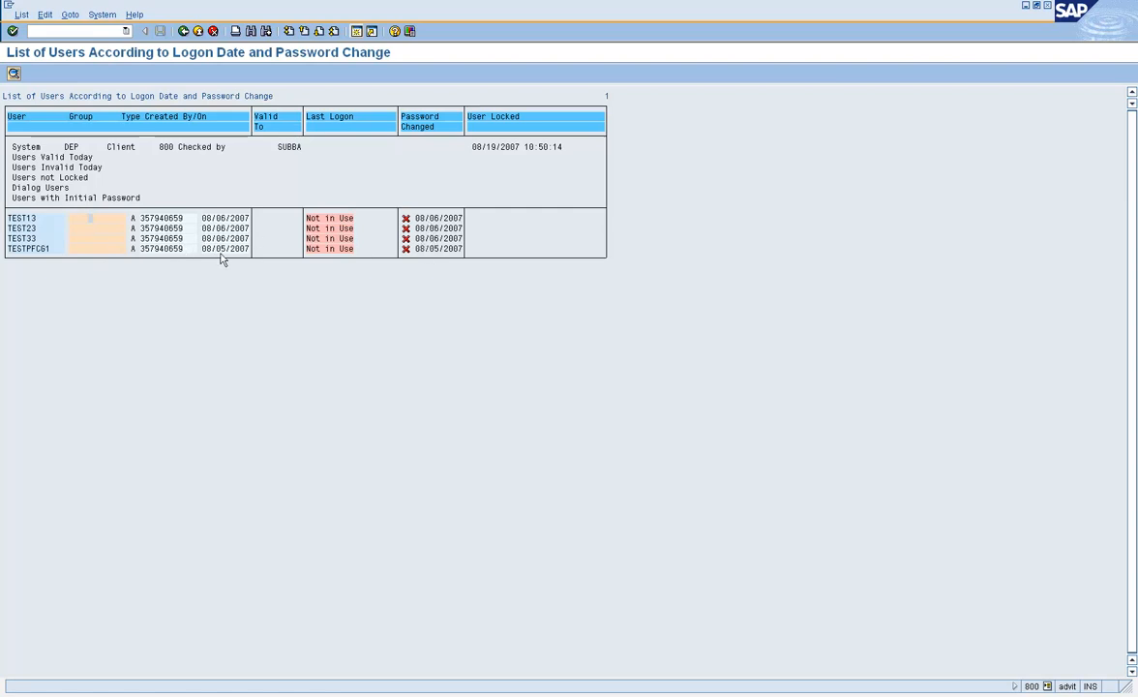
- Return to the selection, enter a single user name, and rerun the report for unlocked dialog users with initial passwords
{"action": "left_click", "coordinate": [183, 30]}
{"action": "type", "text": "SUBBA"}
{"action": "left_click", "coordinate": [13, 74]}
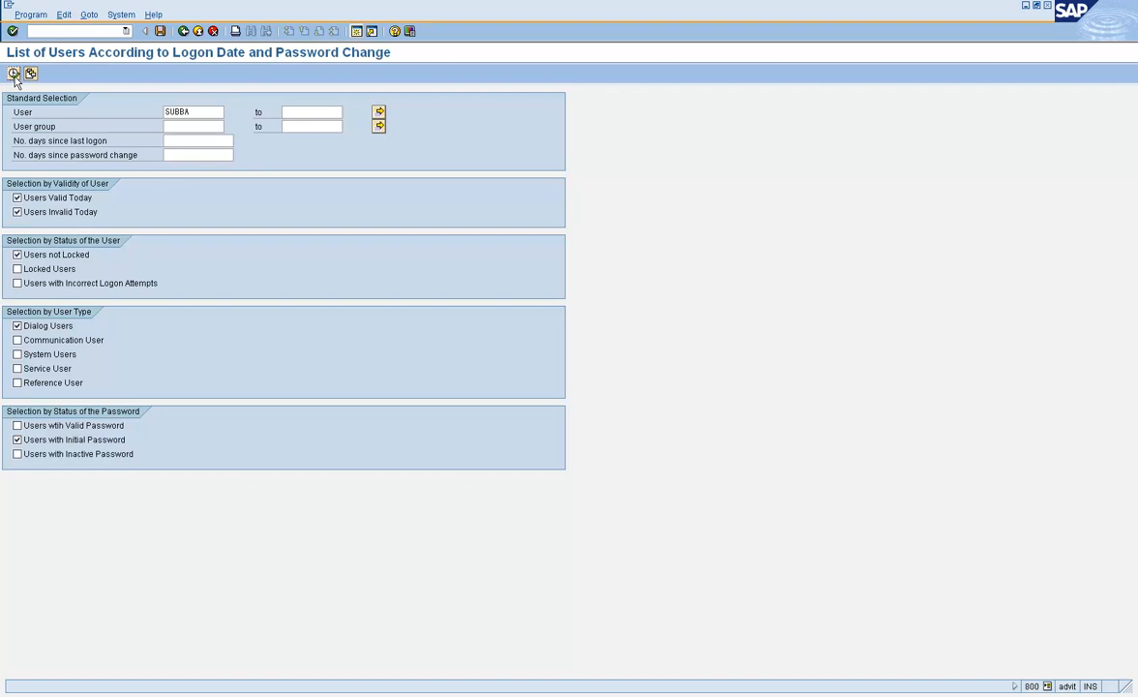
{"action": "left_click", "coordinate": [14, 73]}
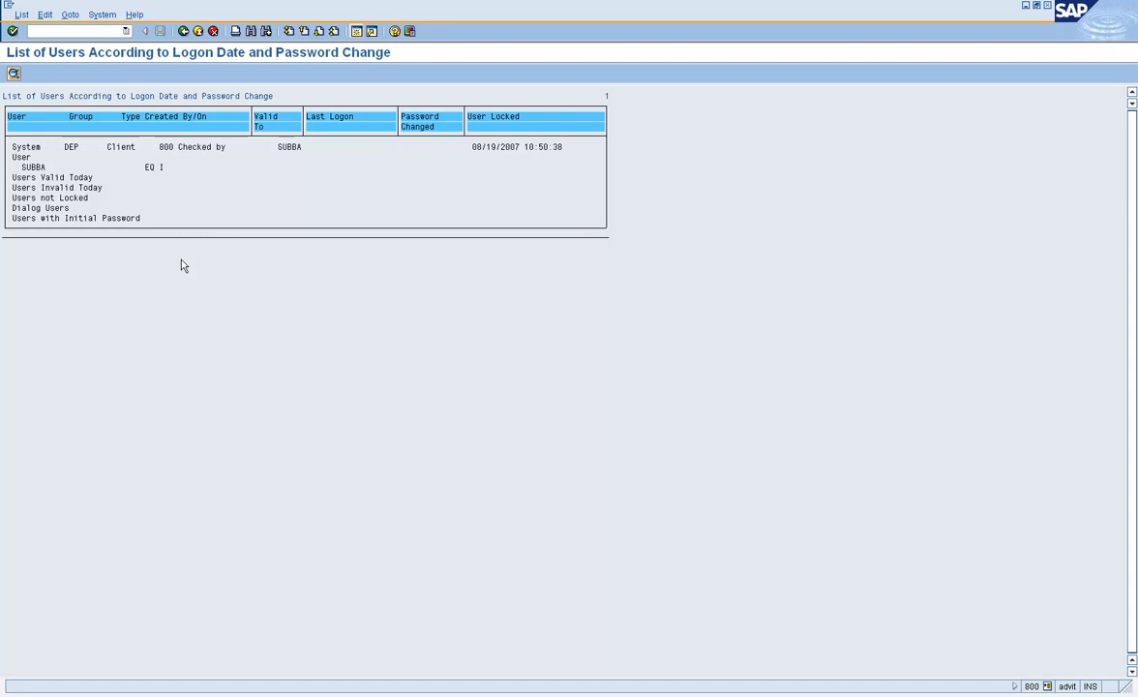
- Return to the selection and add Locked Users and Users with Incorrect Logon Attempts to the user status options
{"action": "left_click", "coordinate": [183, 31]}
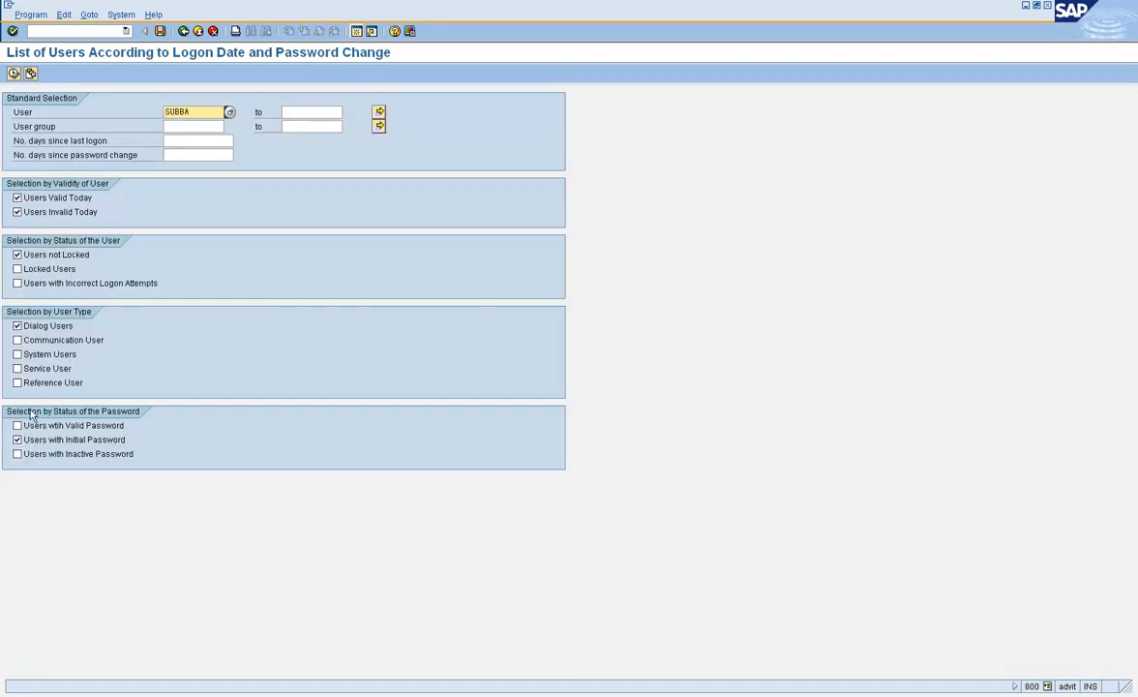
{"action": "left_click", "coordinate": [41, 268]}
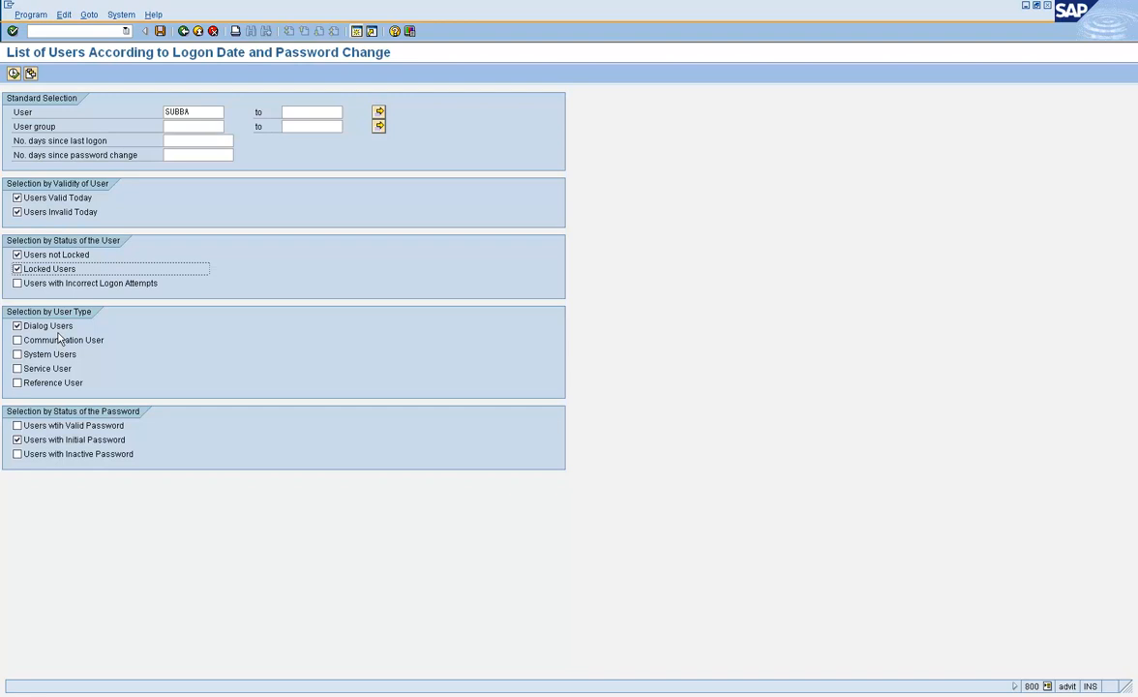
{"action": "left_click", "coordinate": [52, 283]}
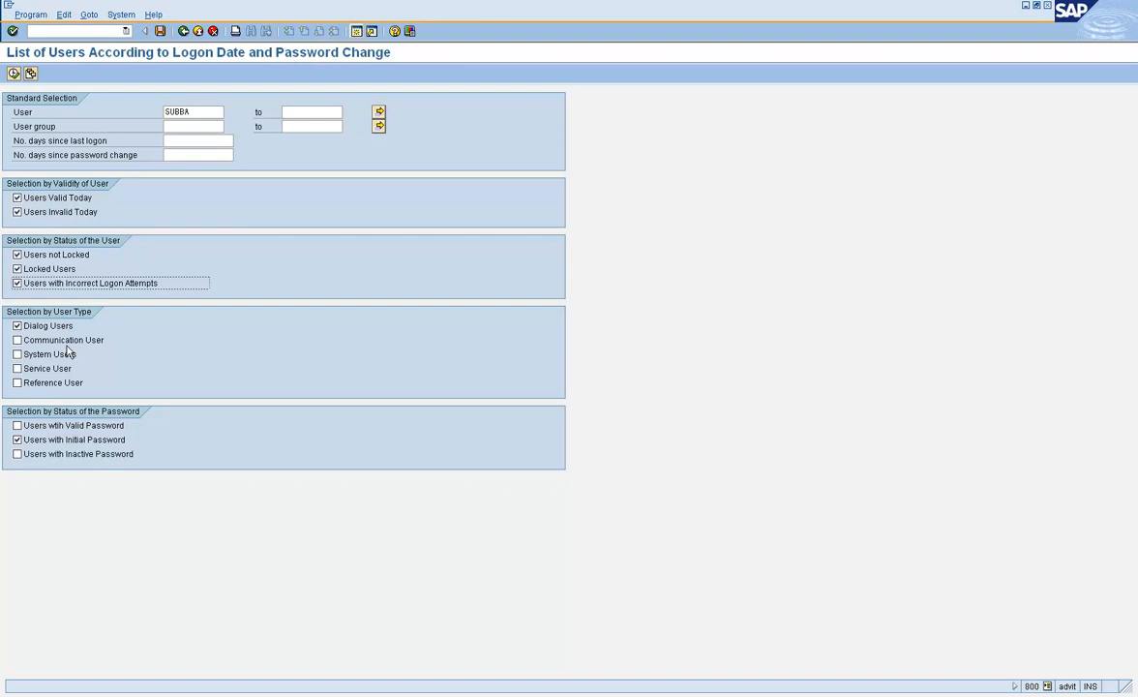
- Leave the logon date report and expand the Roles reports in the User Information System tree
{"action": "left_click", "coordinate": [184, 32]}
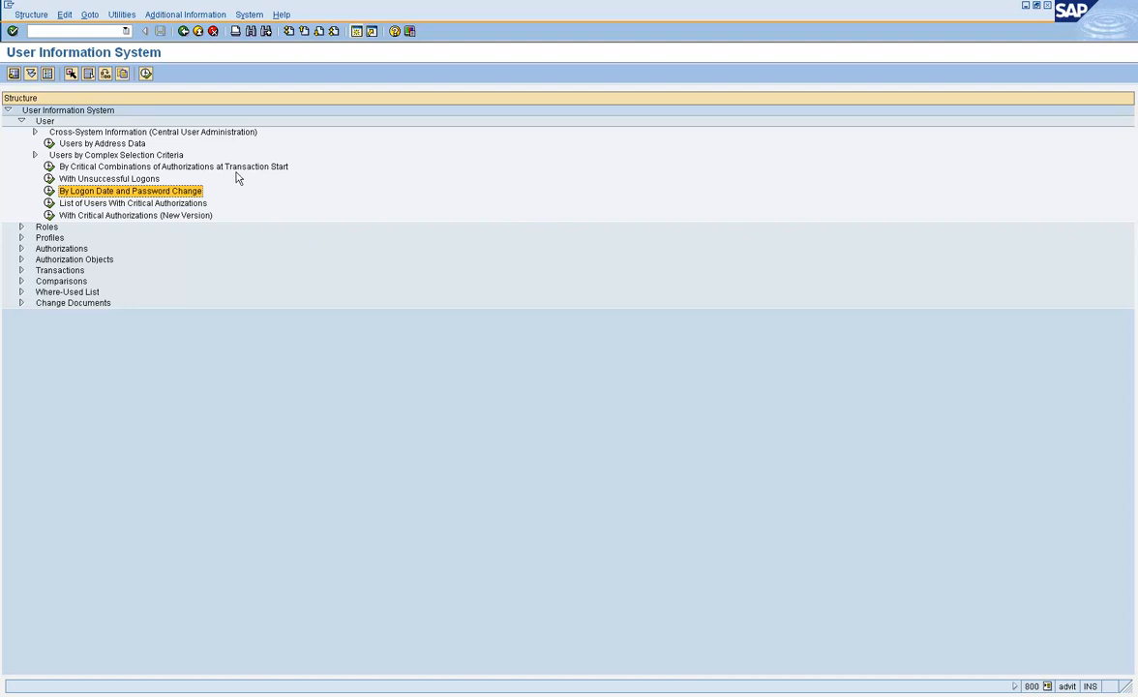
{"action": "left_click", "coordinate": [21, 227]}
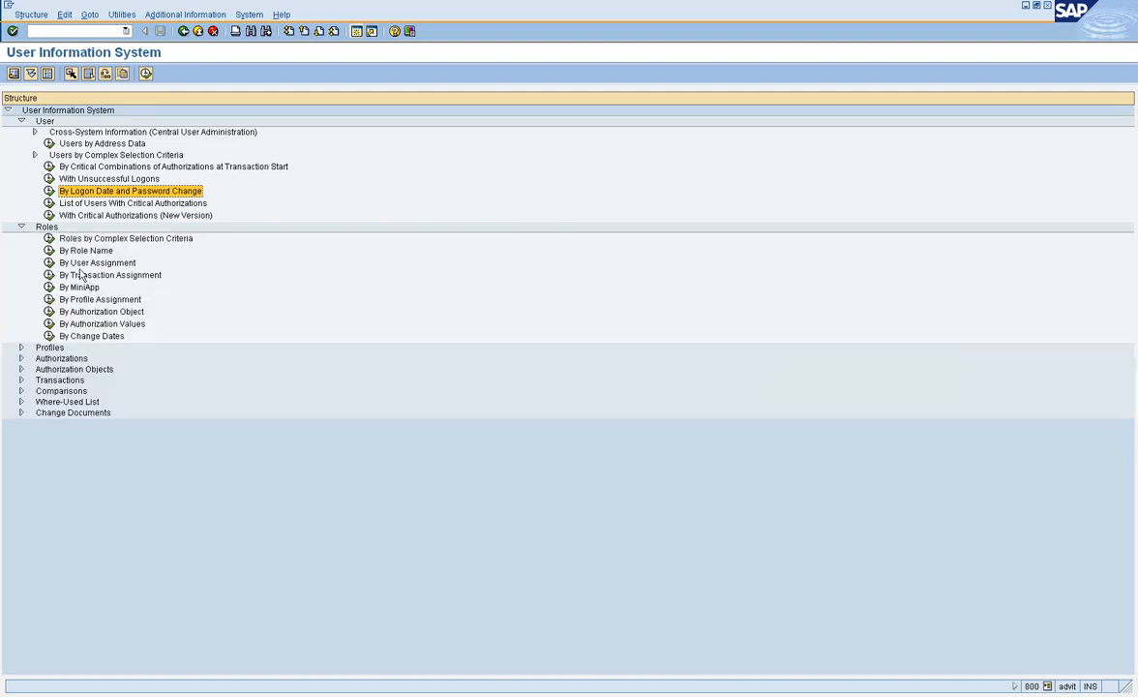